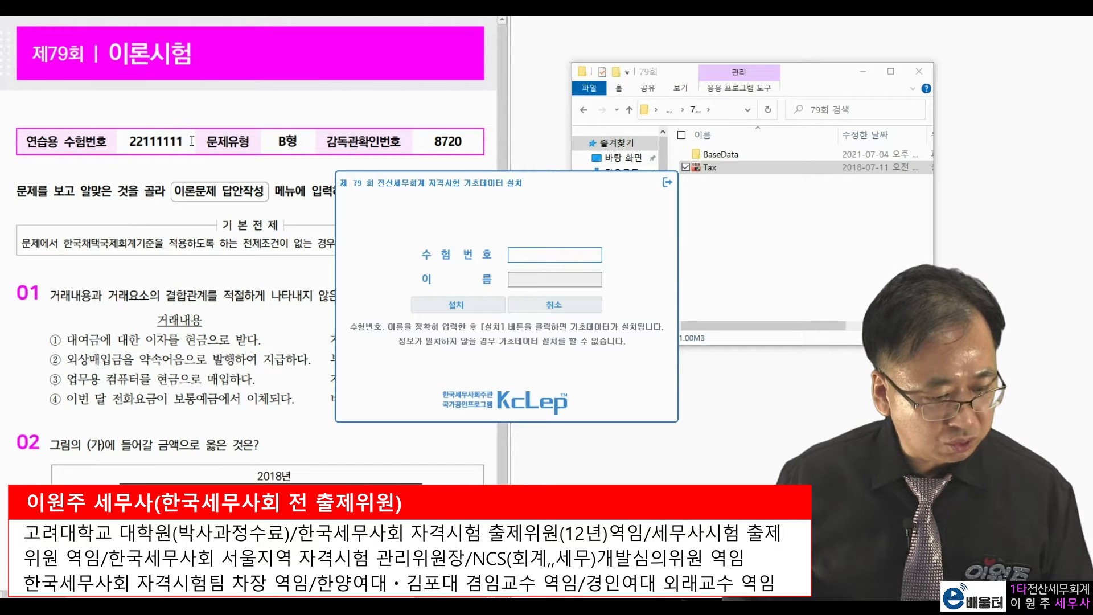
Install the 79th exam base data with the practice exam number and the examinee's name.
{"action": "left_click", "coordinate": [549, 255]}
{"action": "type", "text": "22111111"}
{"action": "key", "text": "Tab"}
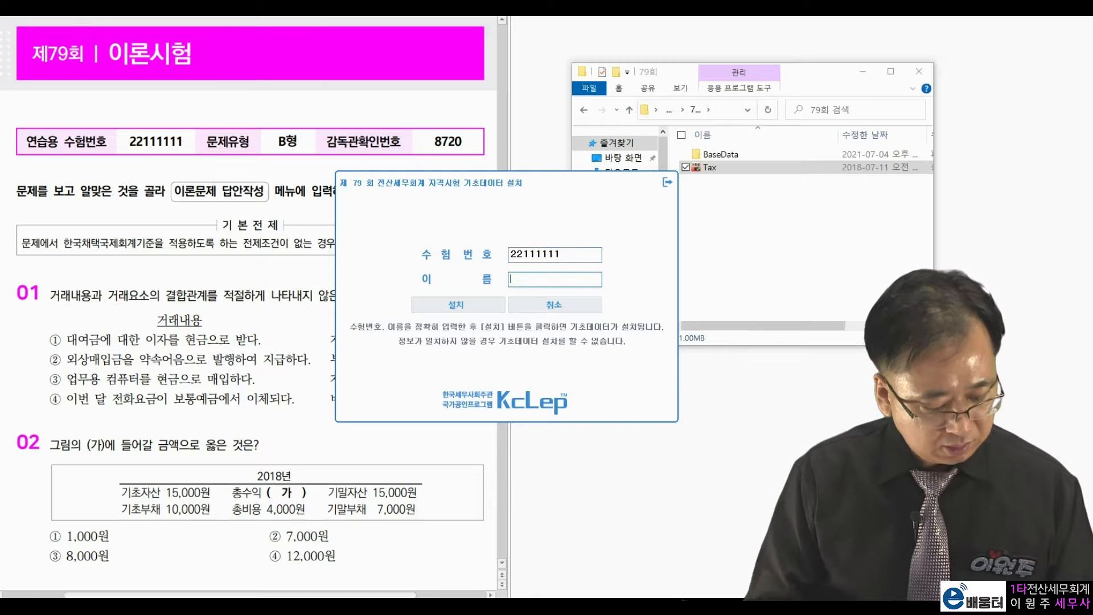
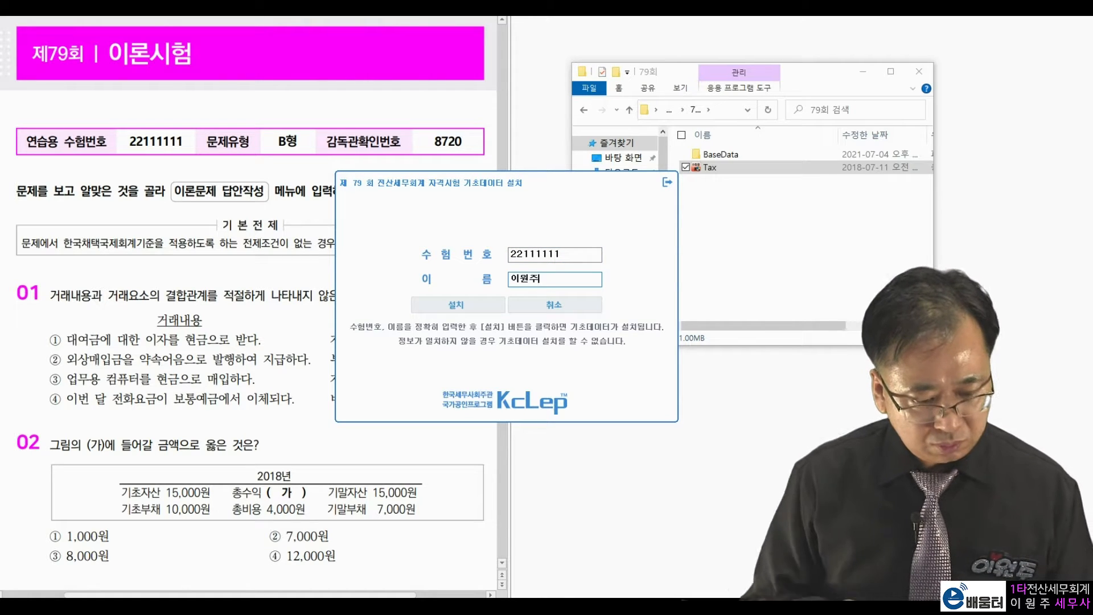
{"action": "left_click", "coordinate": [467, 305]}
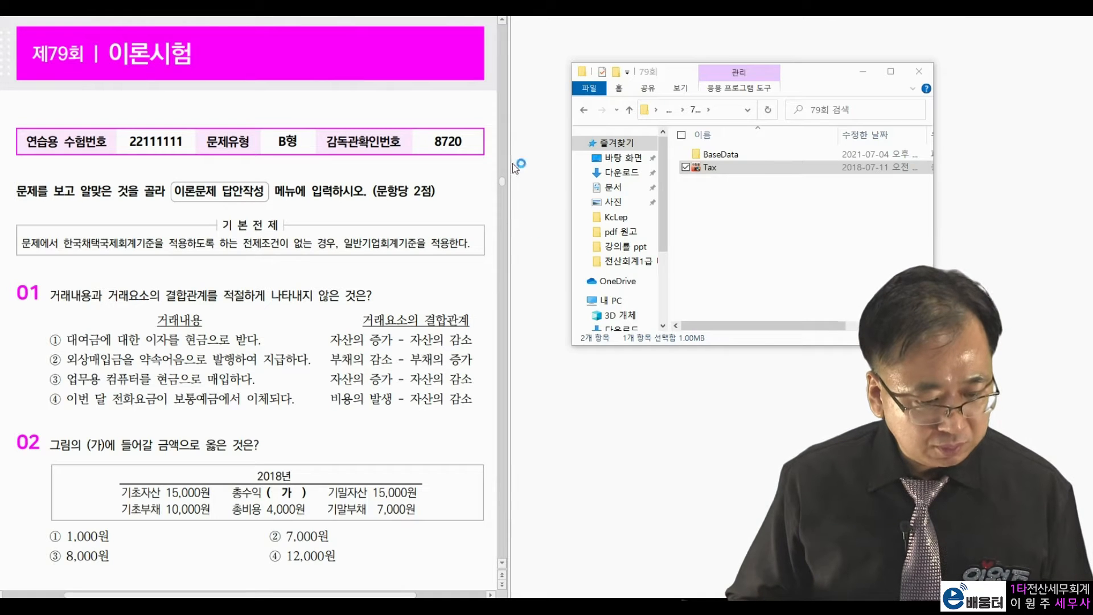
Log in as form type B using the supervisor confirmation number from the test paper.
{"action": "left_click_drag", "start_coordinate": [477, 159], "coordinate": [746, 51]}
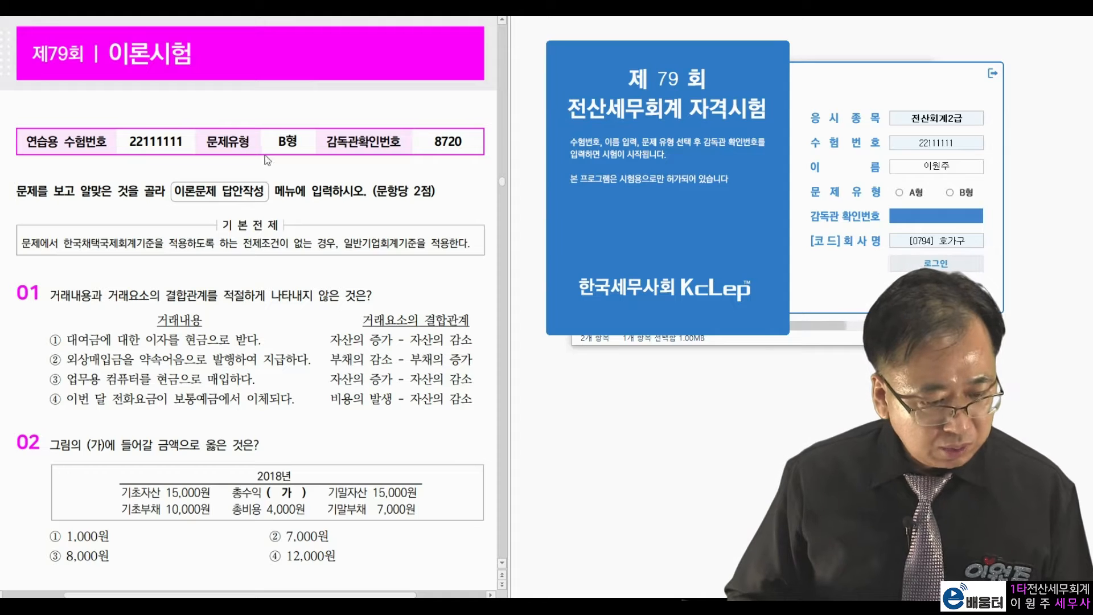
{"action": "left_click", "coordinate": [952, 193]}
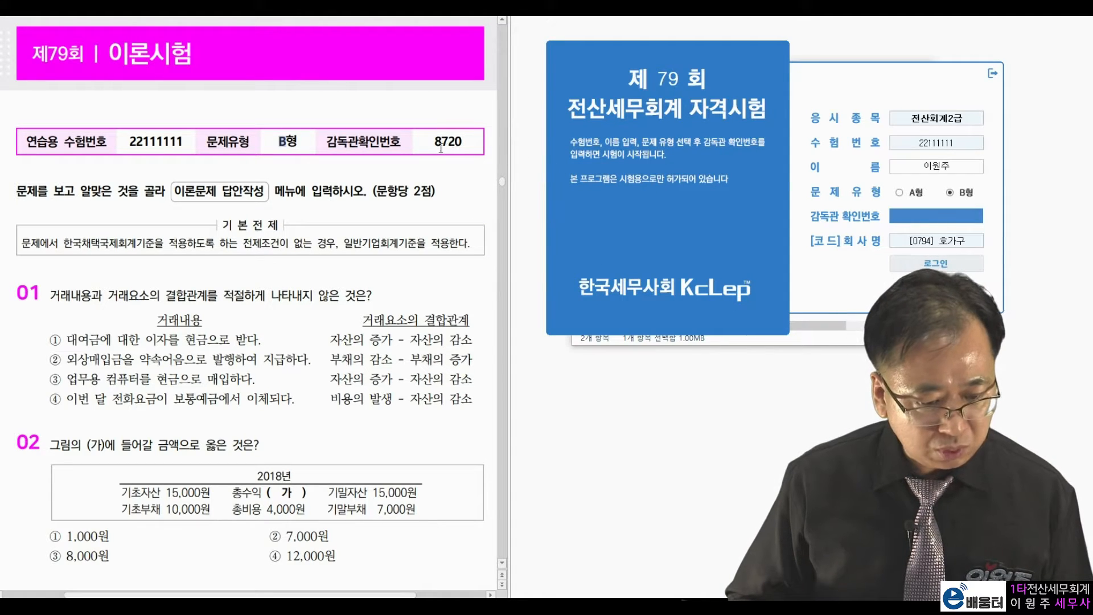
{"action": "double_click", "coordinate": [448, 141]}
{"action": "left_click", "coordinate": [960, 215]}
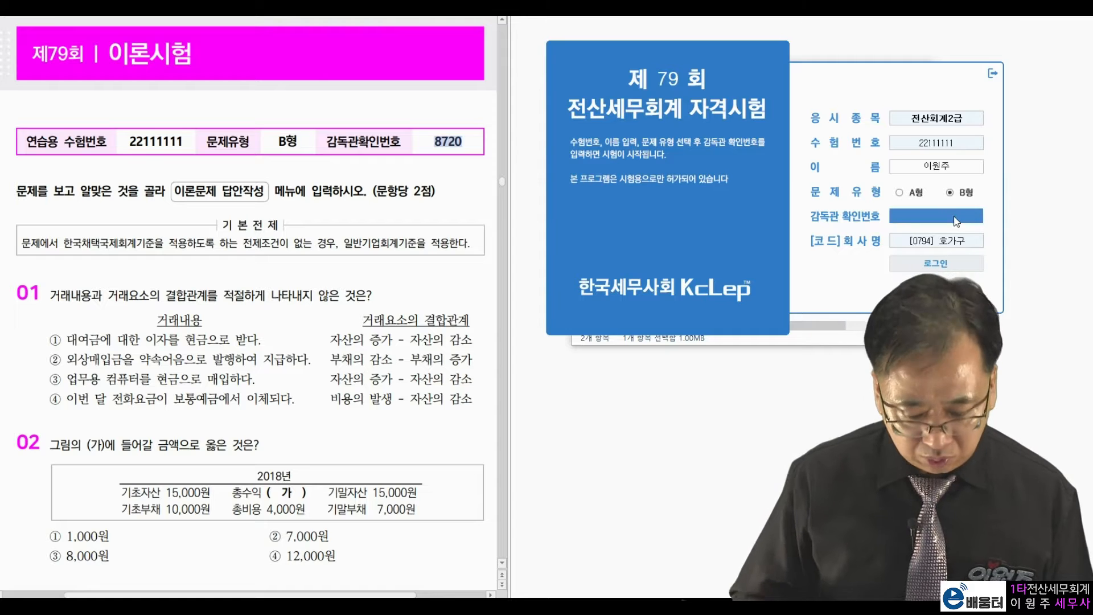
{"action": "type", "text": "8720"}
{"action": "key", "text": "Return"}
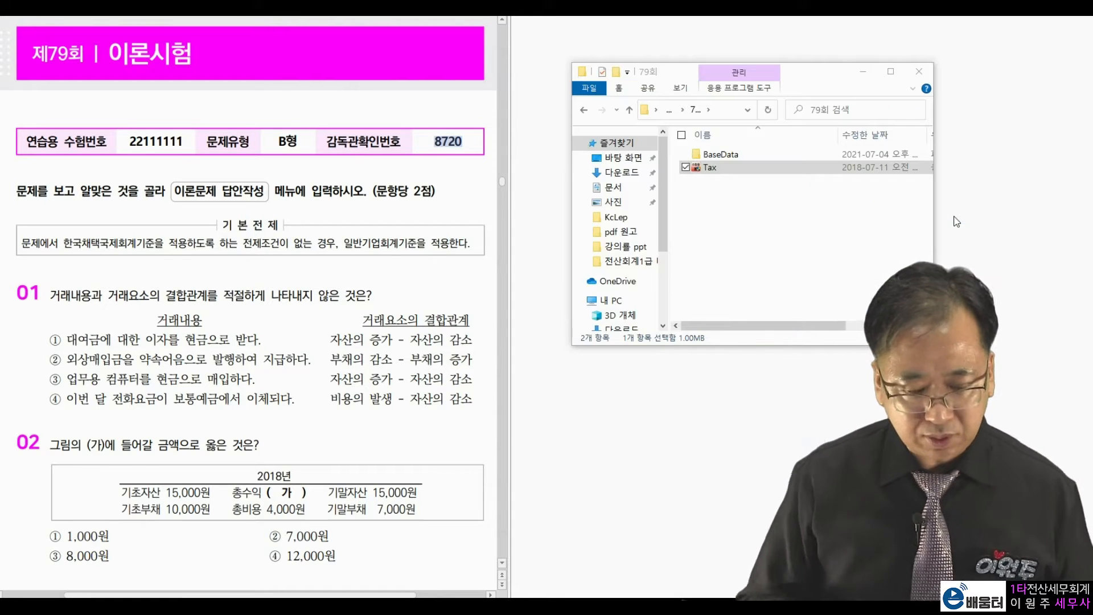
{"action": "left_click_drag", "start_coordinate": [880, 42], "coordinate": [914, 26]}
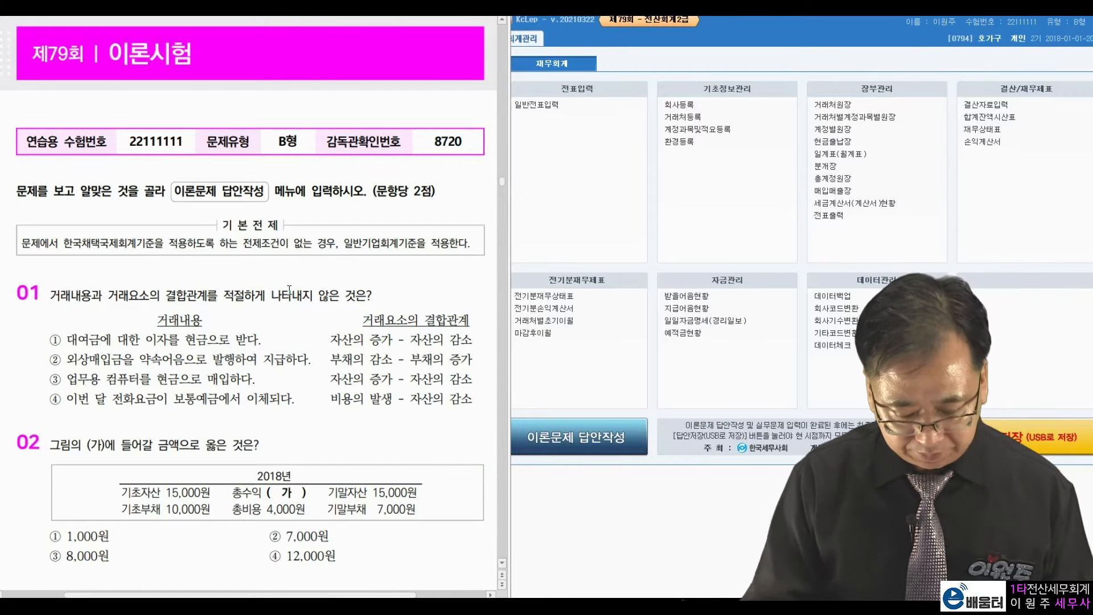
Open 회사등록 for company 0794 beside the problem 1 registration certificate.
{"action": "scroll", "coordinate": [289, 290], "scroll_direction": "down", "scroll_amount": 20}
{"action": "scroll", "coordinate": [289, 289], "scroll_direction": "down", "scroll_amount": 10}
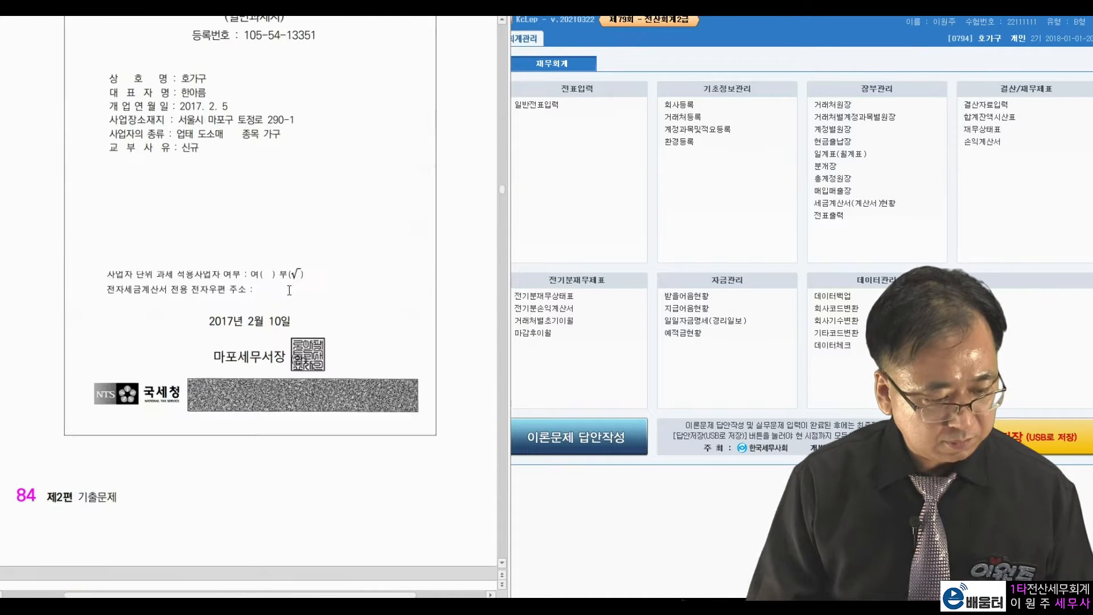
{"action": "scroll", "coordinate": [289, 289], "scroll_direction": "up", "scroll_amount": 2}
{"action": "scroll", "coordinate": [289, 291], "scroll_direction": "up", "scroll_amount": 2}
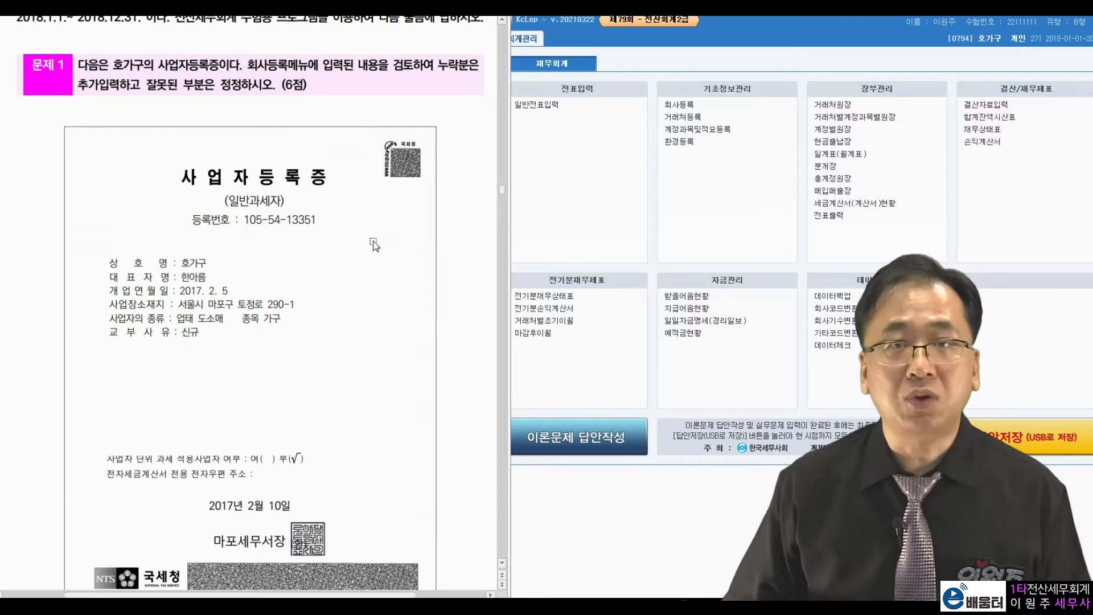
{"action": "left_click", "coordinate": [679, 104]}
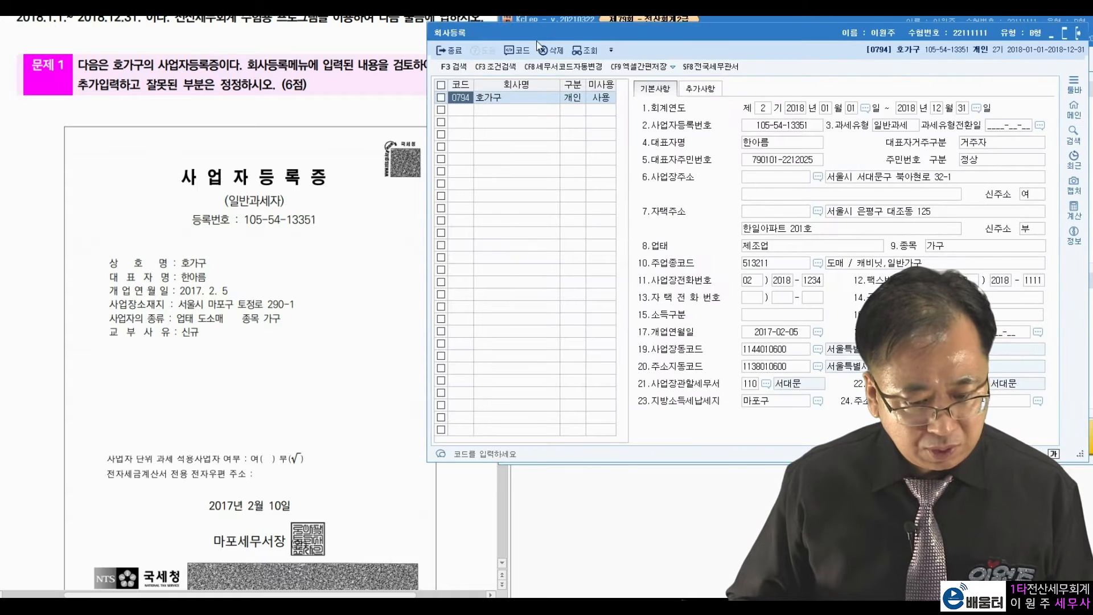
{"action": "left_click_drag", "start_coordinate": [540, 38], "coordinate": [587, 37]}
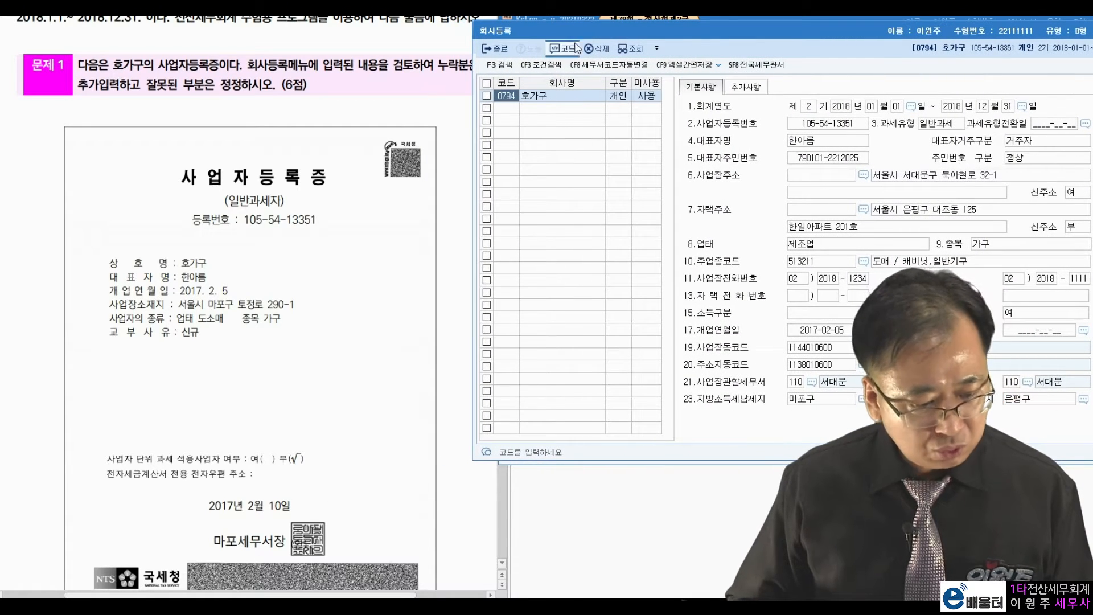
{"action": "left_click", "coordinate": [221, 220]}
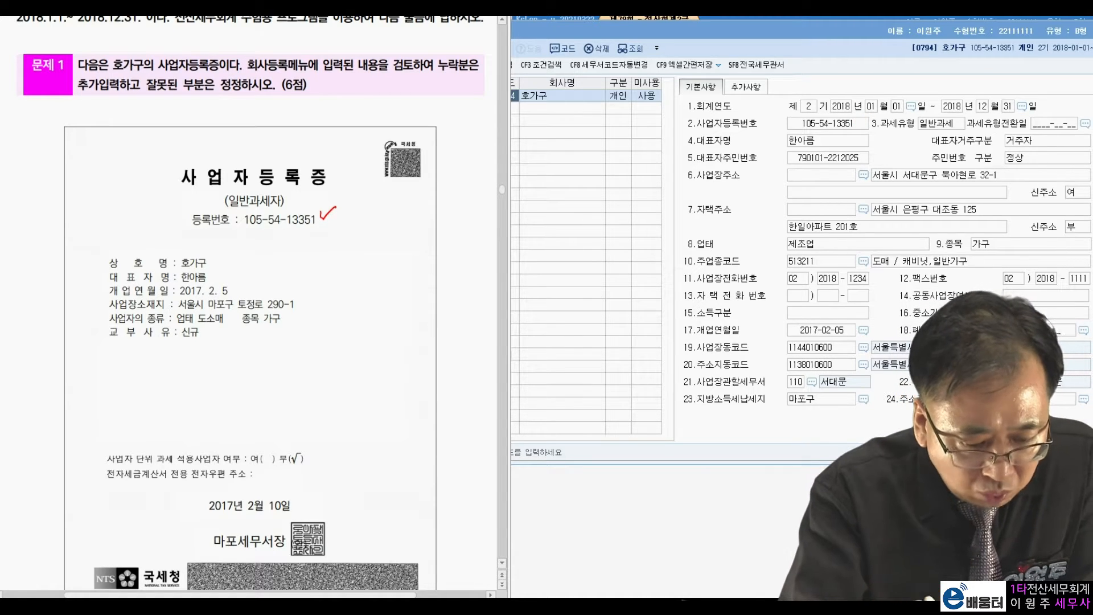
Mark mismatches in address, 제조업 business type and 110 서대문 tax office, then clear the marks.
{"action": "left_click_drag", "start_coordinate": [217, 269], "coordinate": [221, 274]}
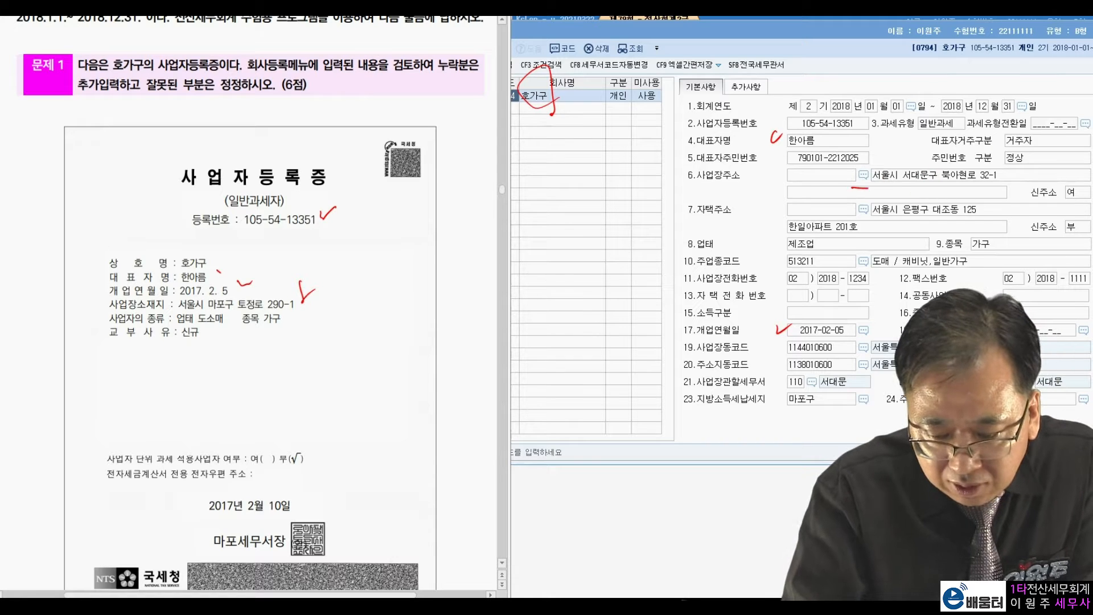
{"action": "mouse_move", "coordinate": [991, 160]}
{"action": "left_mouse_down"}
{"action": "mouse_move", "coordinate": [859, 170]}
{"action": "mouse_move", "coordinate": [858, 181]}
{"action": "left_mouse_up"}
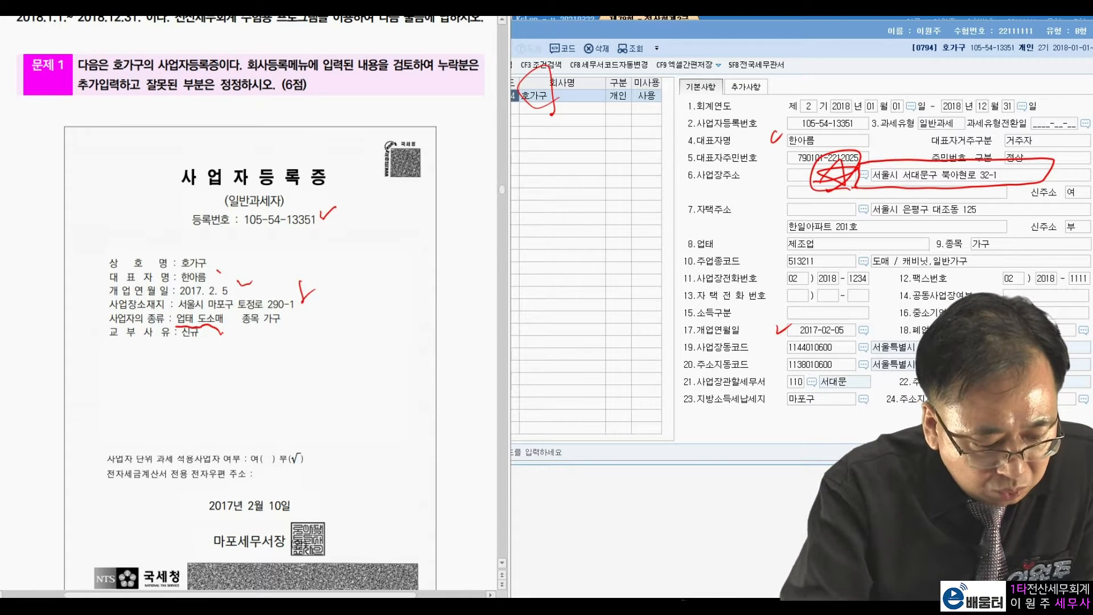
{"action": "left_click_drag", "start_coordinate": [827, 251], "coordinate": [889, 234]}
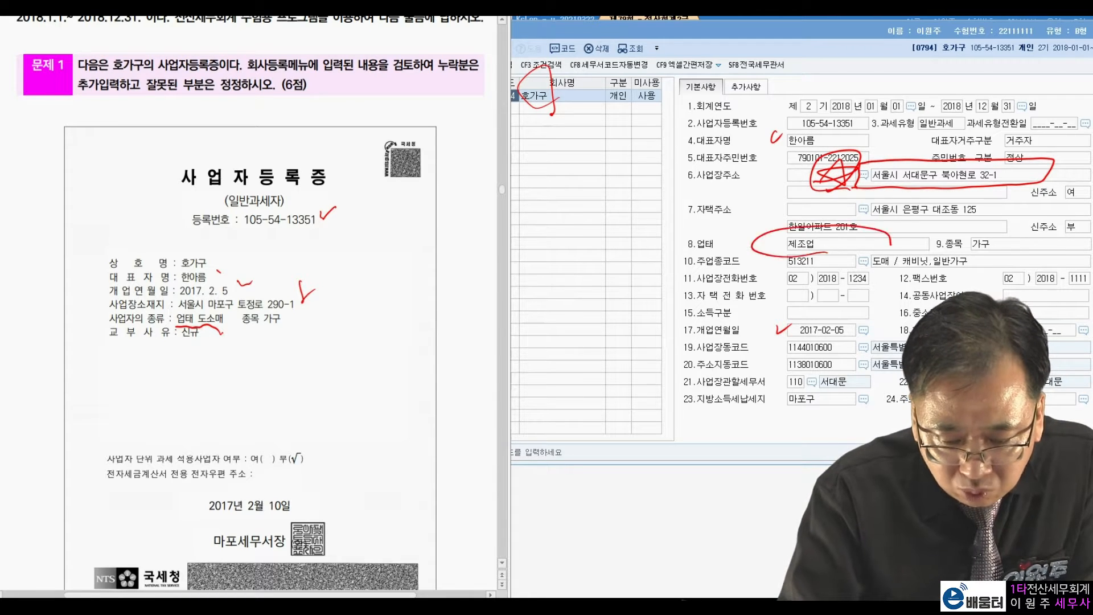
{"action": "left_click_drag", "start_coordinate": [246, 337], "coordinate": [285, 325]}
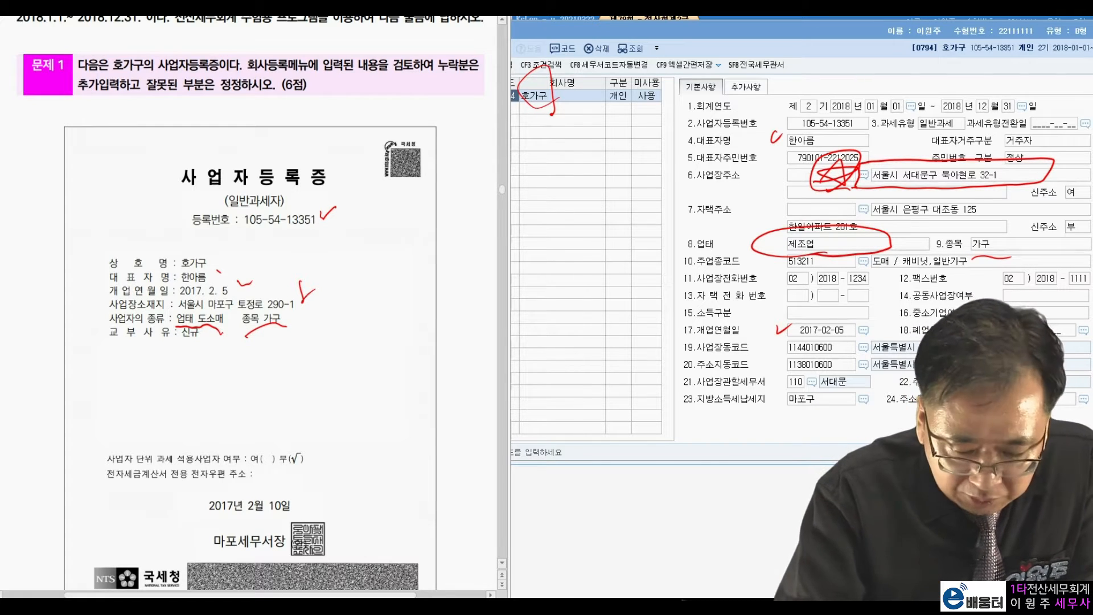
{"action": "mouse_move", "coordinate": [343, 548]}
{"action": "left_mouse_down"}
{"action": "mouse_move", "coordinate": [195, 535]}
{"action": "mouse_move", "coordinate": [341, 550]}
{"action": "left_mouse_up"}
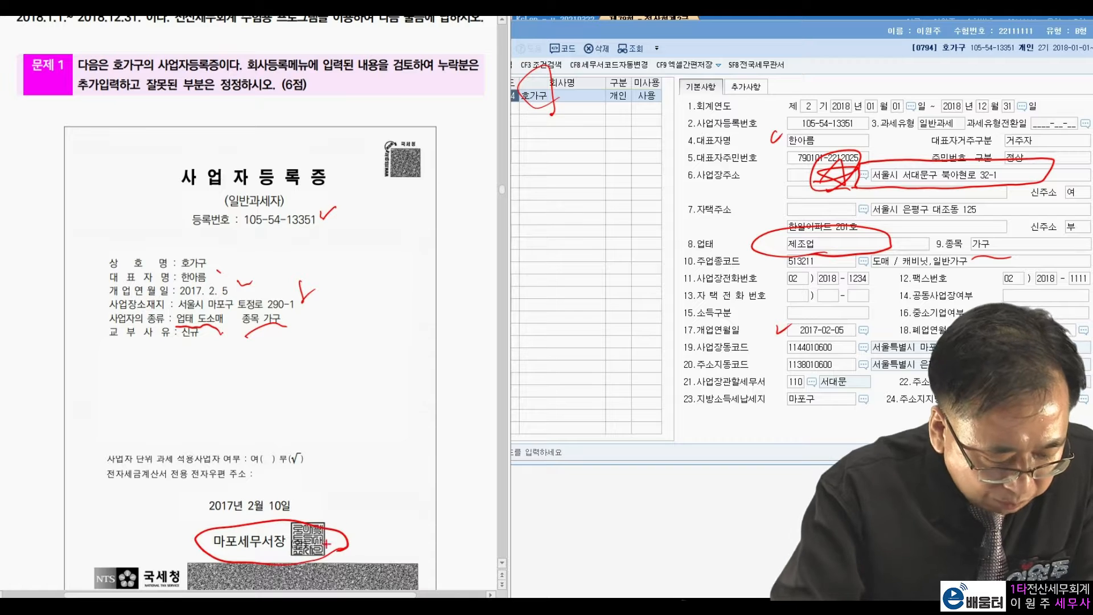
{"action": "left_click_drag", "start_coordinate": [780, 375], "coordinate": [891, 373]}
{"action": "mouse_move", "coordinate": [716, 265]}
{"action": "left_mouse_down"}
{"action": "mouse_move", "coordinate": [736, 228]}
{"action": "mouse_move", "coordinate": [751, 272]}
{"action": "left_mouse_up"}
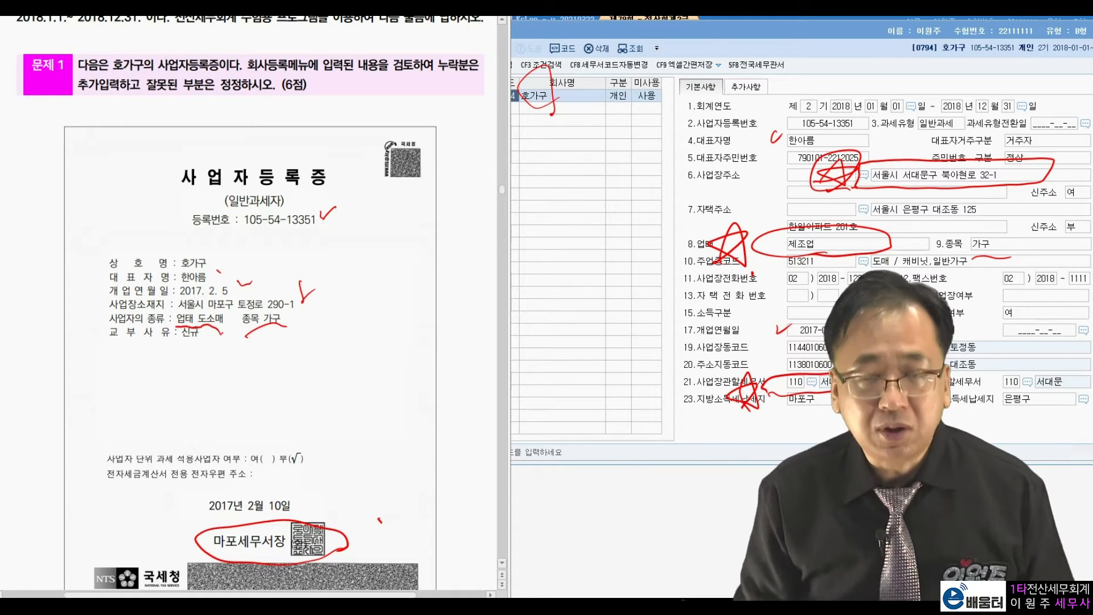
{"action": "key", "text": "Escape"}
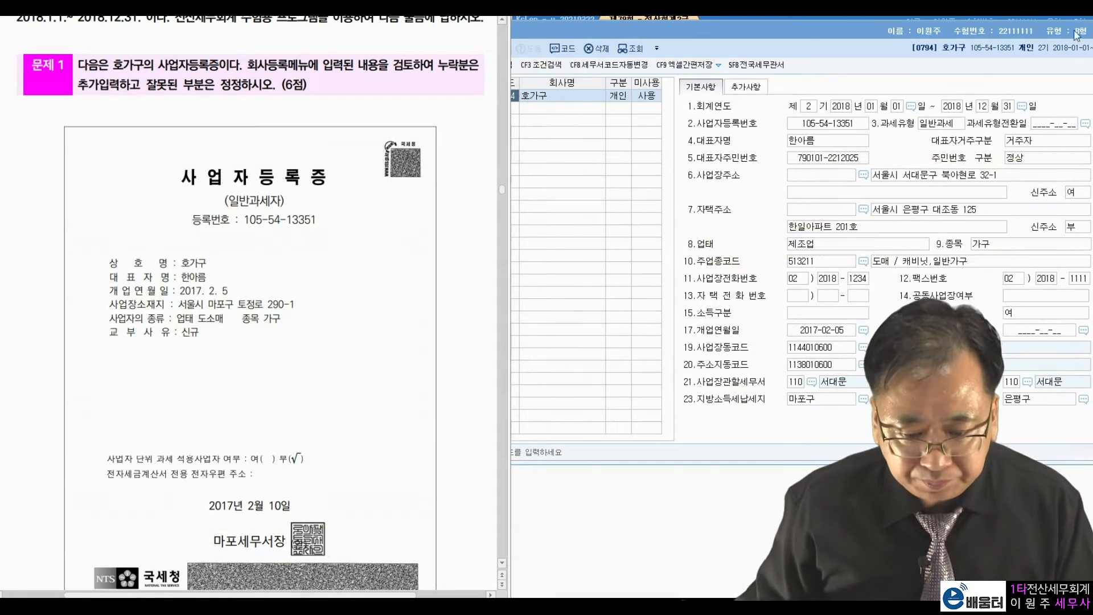
{"action": "left_click", "coordinate": [967, 177]}
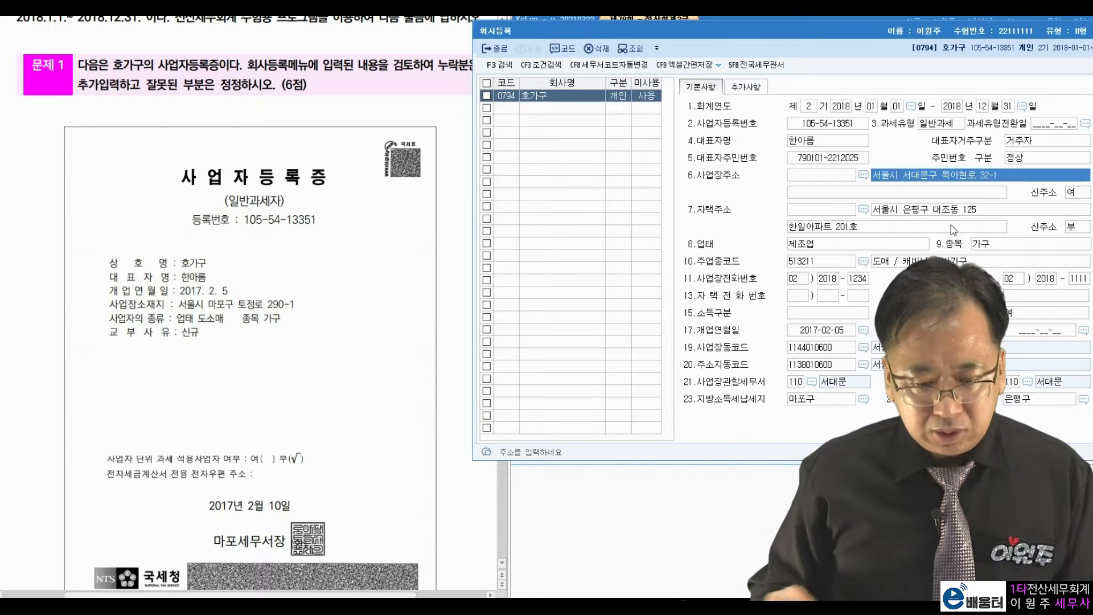
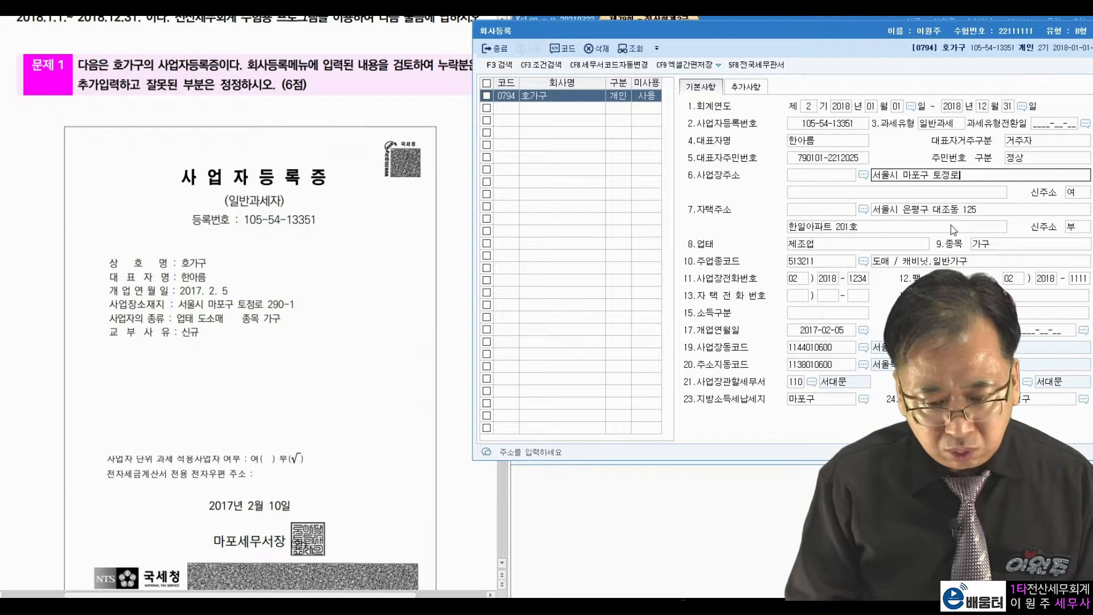
{"action": "key", "text": "Return"}
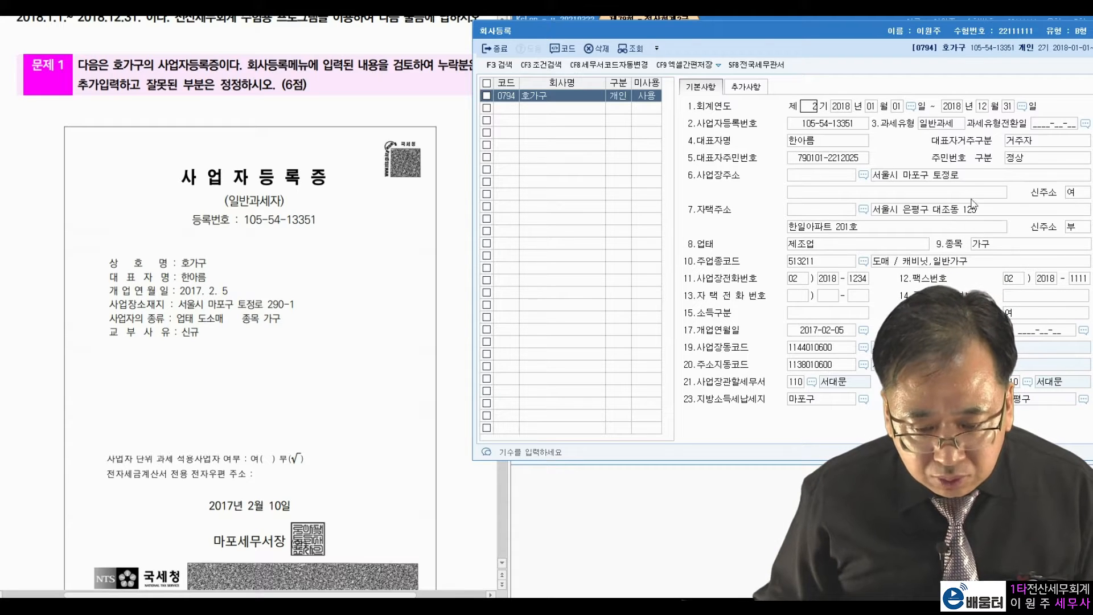
{"action": "left_click", "coordinate": [997, 191]}
{"action": "left_click", "coordinate": [991, 176]}
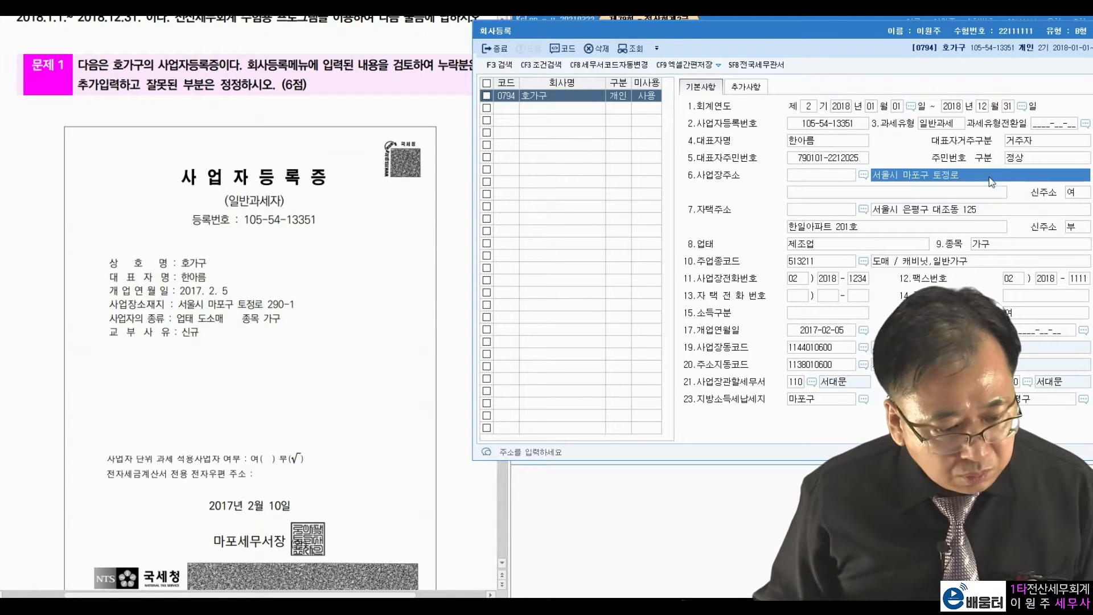
{"action": "left_click", "coordinate": [991, 181]}
{"action": "type", "text": "290"}
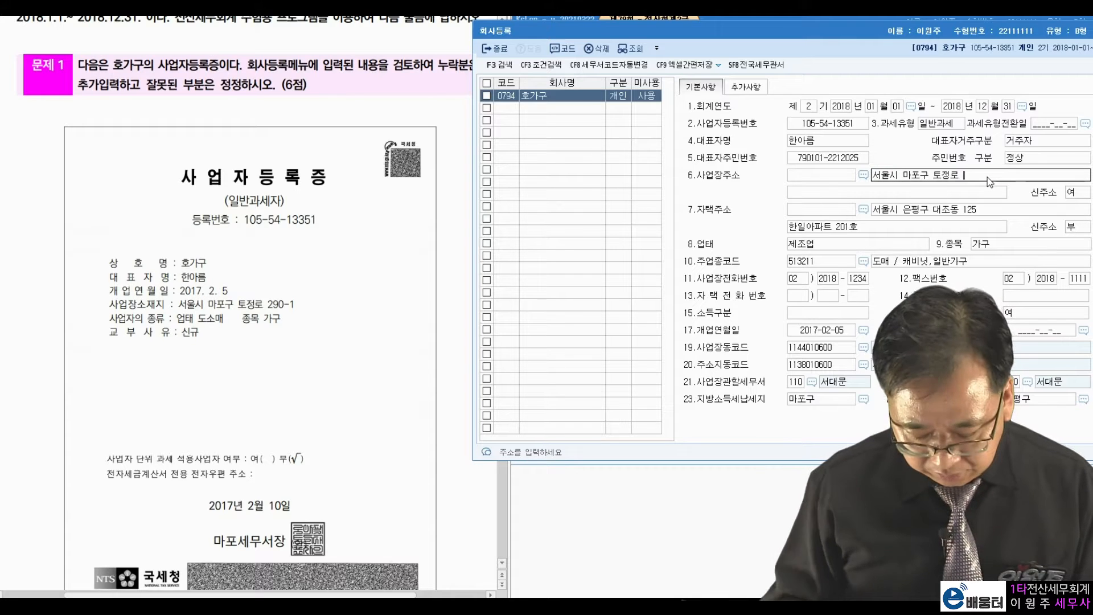
{"action": "type", "text": "-1"}
{"action": "key", "text": "Return"}
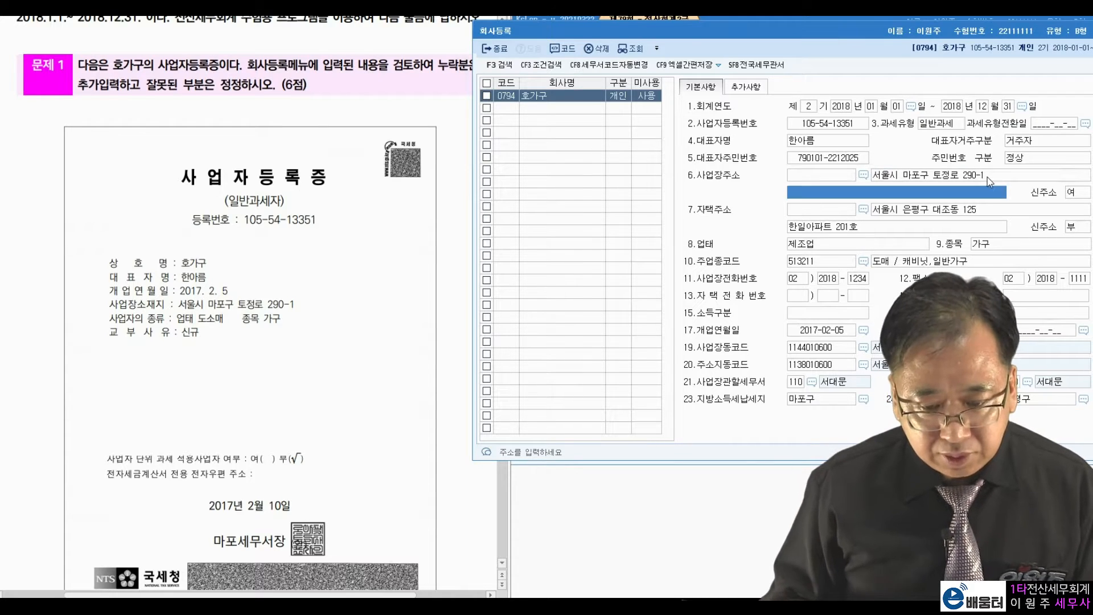
{"action": "scroll", "coordinate": [333, 210], "scroll_direction": "up", "scroll_amount": 1}
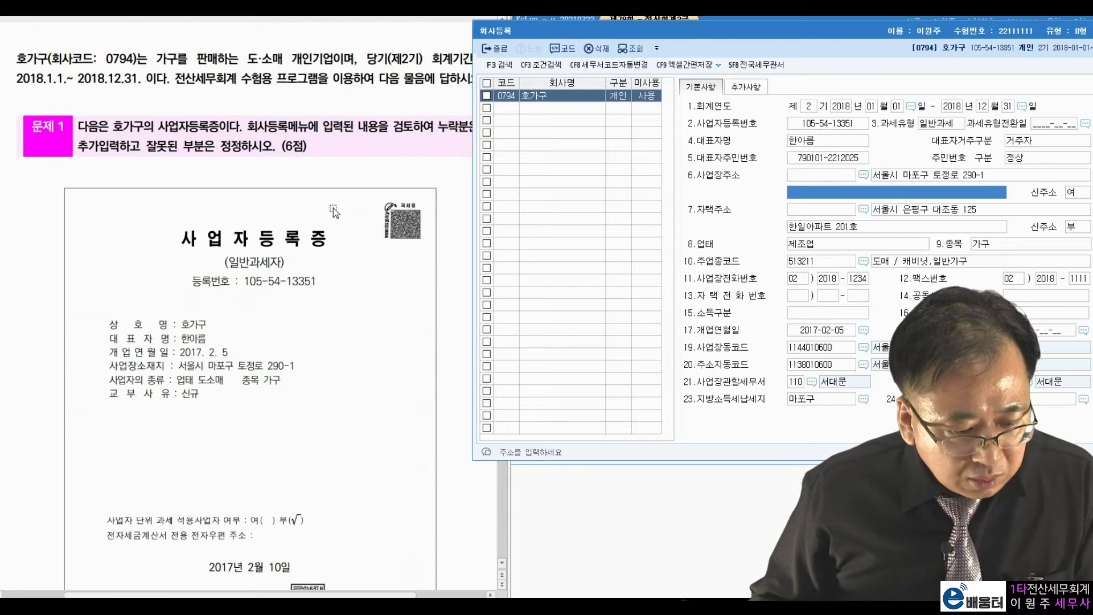
{"action": "scroll", "coordinate": [335, 212], "scroll_direction": "down", "scroll_amount": 1}
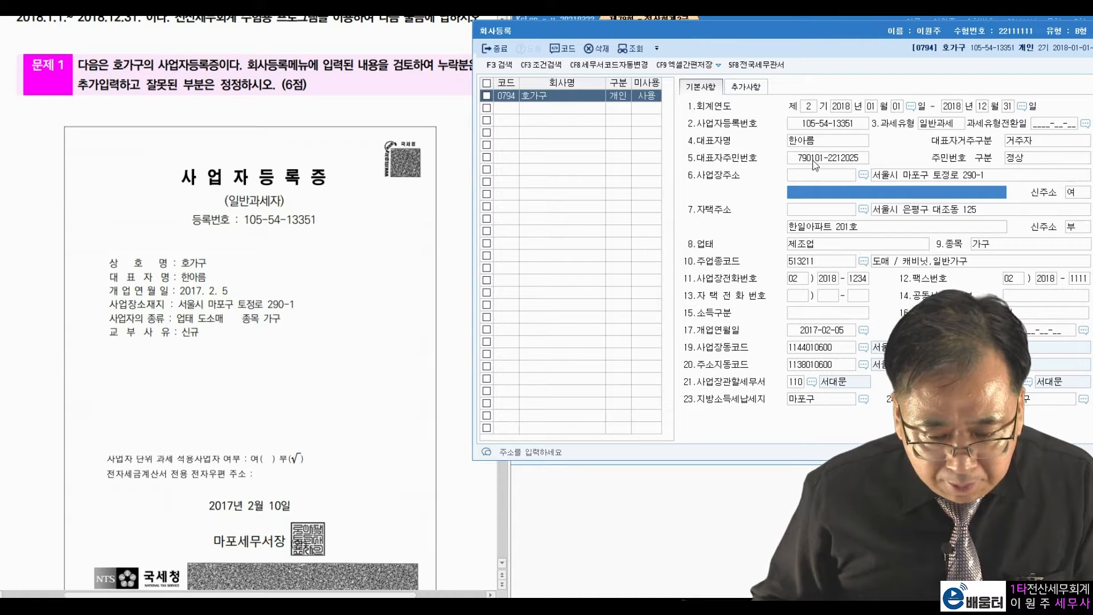
Set the business type to 도소매 and the jurisdiction tax office to 105 마포.
{"action": "left_click", "coordinate": [858, 246]}
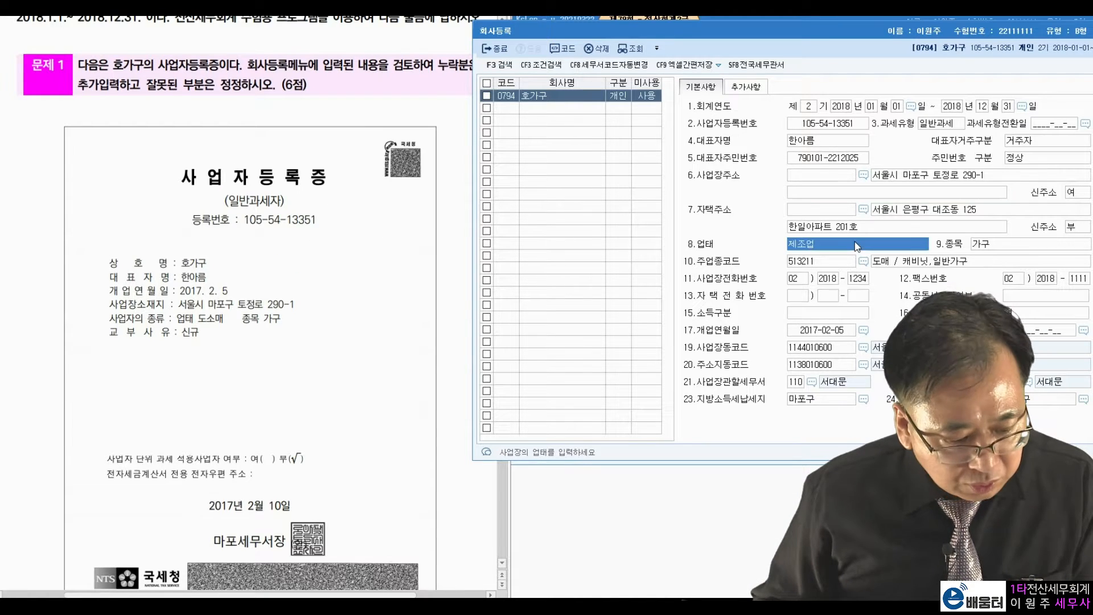
{"action": "type", "text": "도소매"}
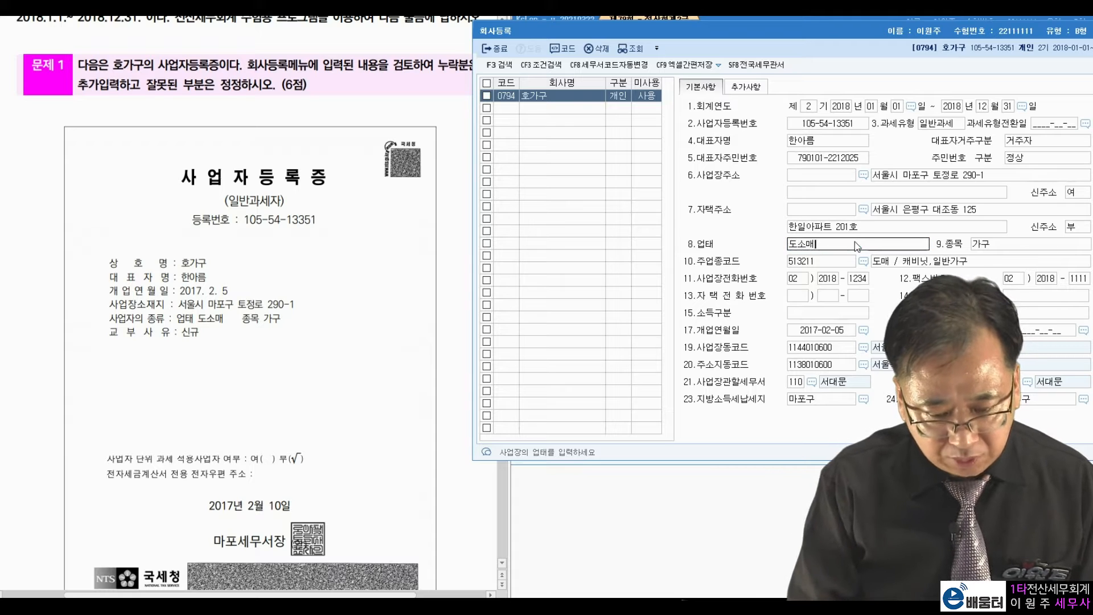
{"action": "key", "text": "Return"}
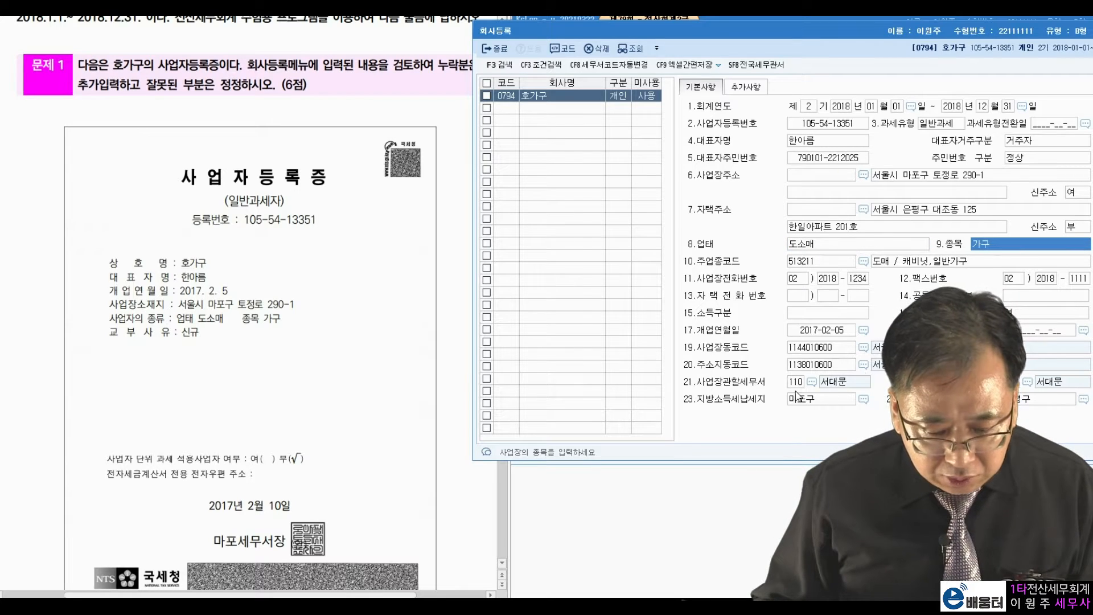
{"action": "left_click", "coordinate": [812, 381]}
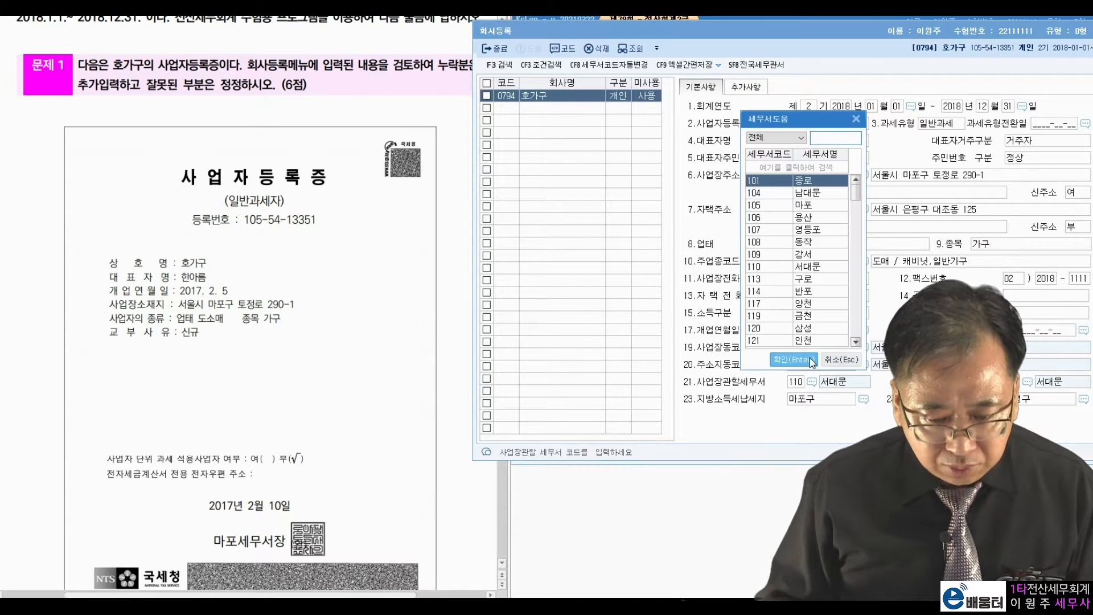
{"action": "type", "text": "마포"}
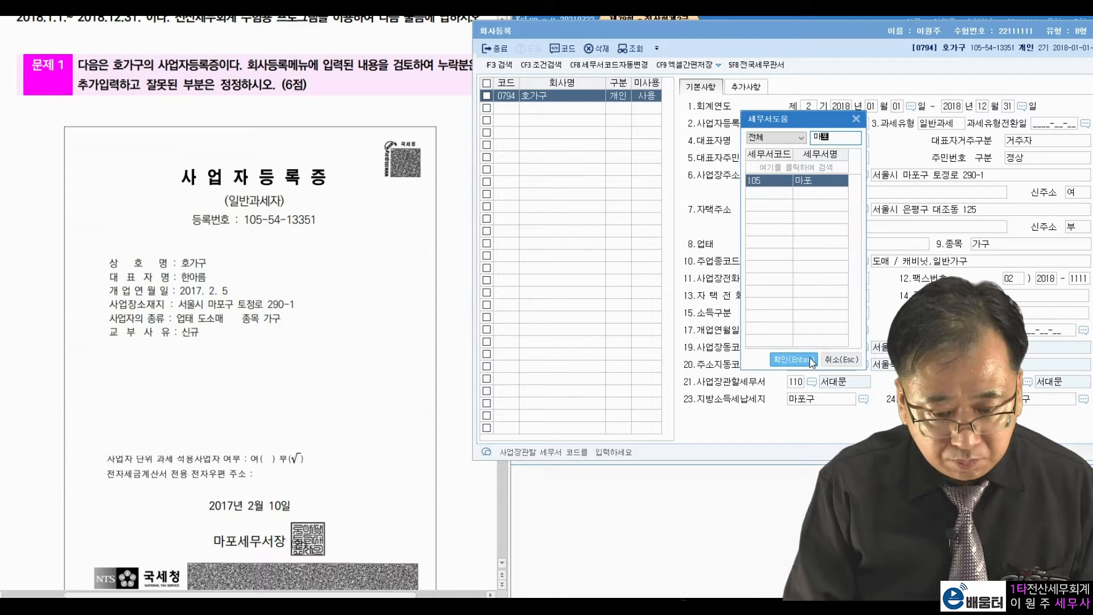
{"action": "left_click", "coordinate": [812, 360]}
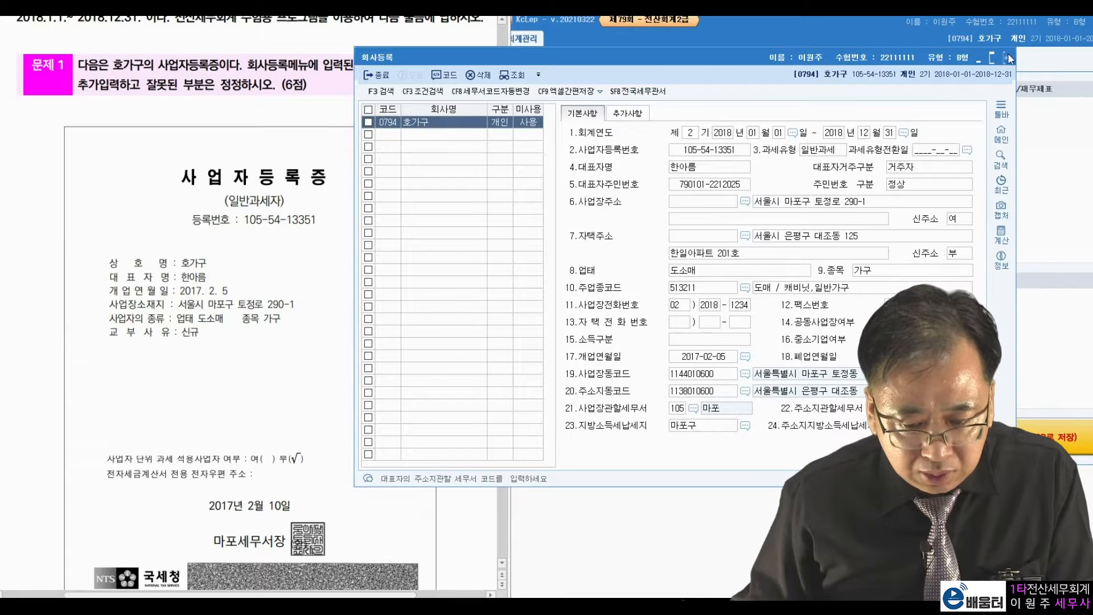
Close 회사등록 and open 전기분재무상태표 for problem 2.
{"action": "key", "text": "Escape"}
{"action": "scroll", "coordinate": [317, 230], "scroll_direction": "down", "scroll_amount": 4}
{"action": "scroll", "coordinate": [318, 230], "scroll_direction": "down", "scroll_amount": 10}
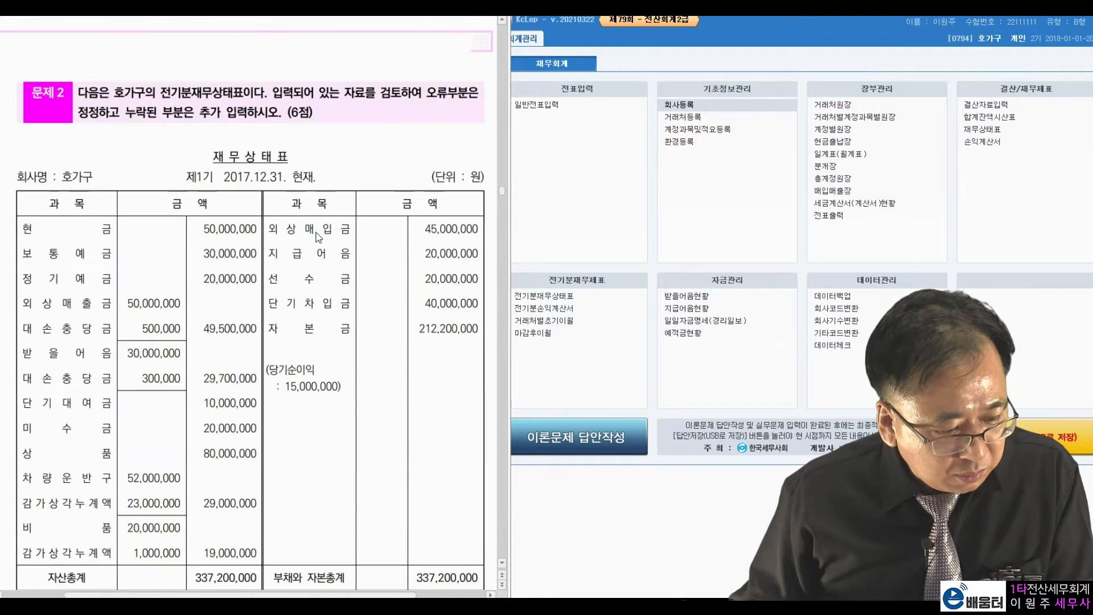
{"action": "left_click_drag", "start_coordinate": [157, 31], "coordinate": [267, 32]}
{"action": "left_click", "coordinate": [610, 205]}
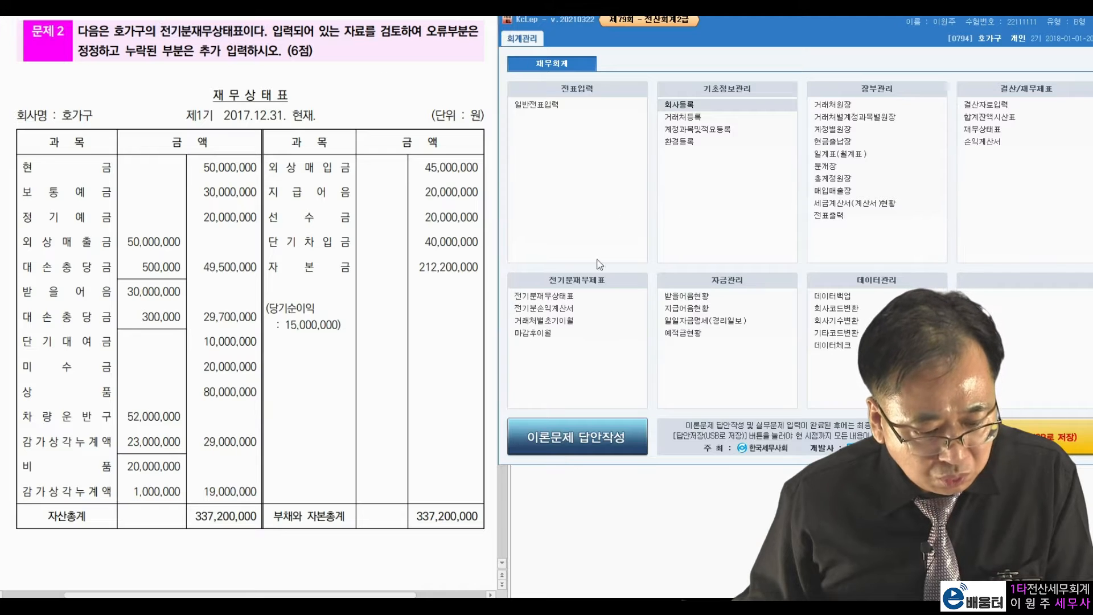
{"action": "left_click", "coordinate": [570, 297]}
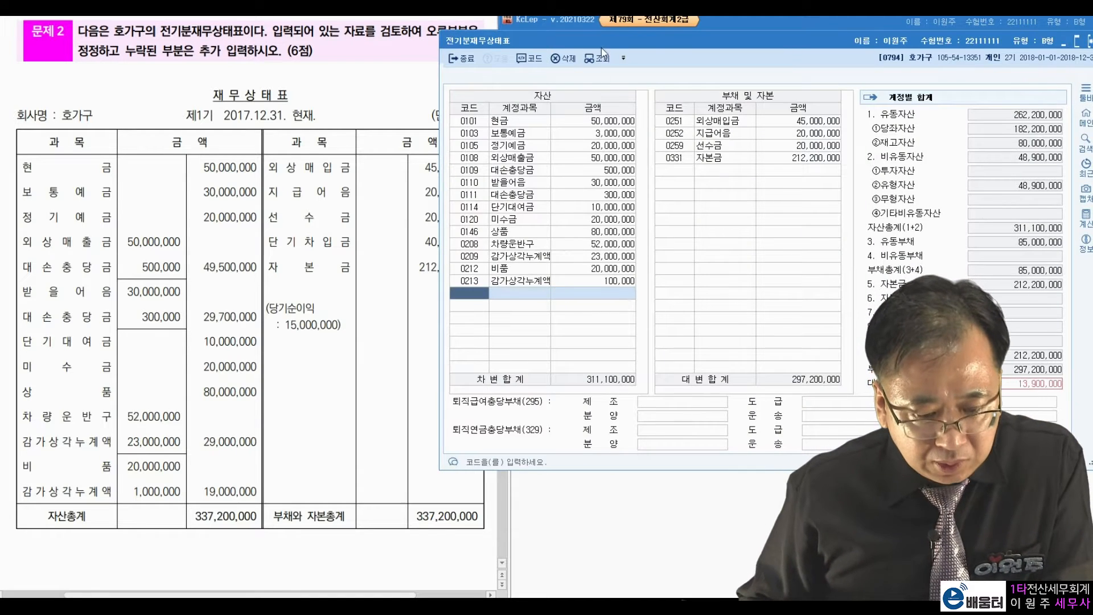
{"action": "left_click_drag", "start_coordinate": [604, 43], "coordinate": [663, 29]}
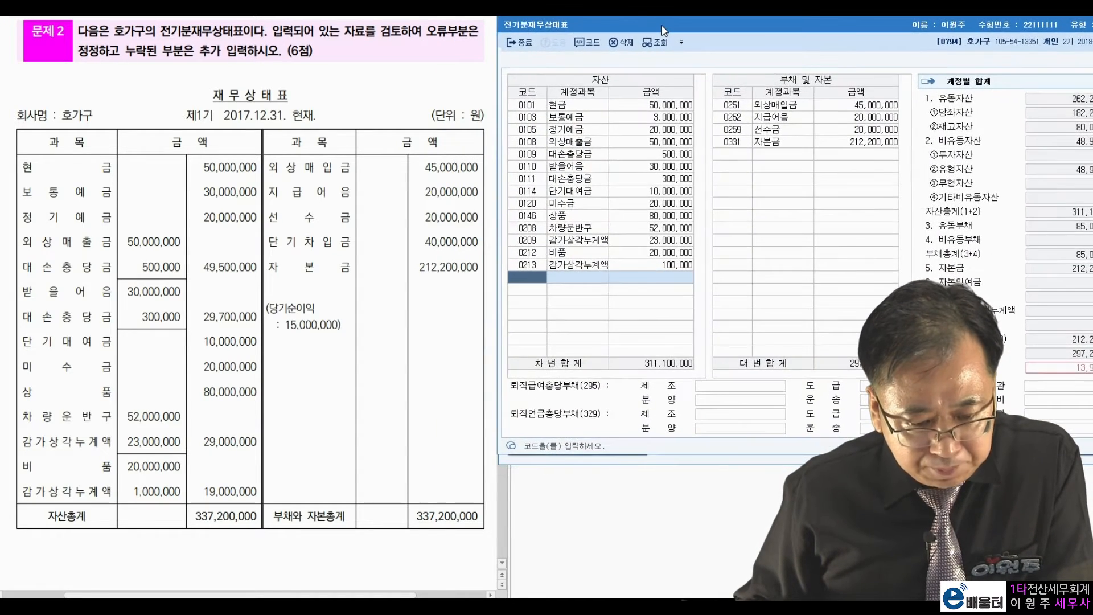
Mark 보통예금 30,000,000, 감가상각누계액 1,000,000, missing 단기차입금 40,000,000 and 자본금 212,200,000 on the sheet.
{"action": "left_click", "coordinate": [339, 369]}
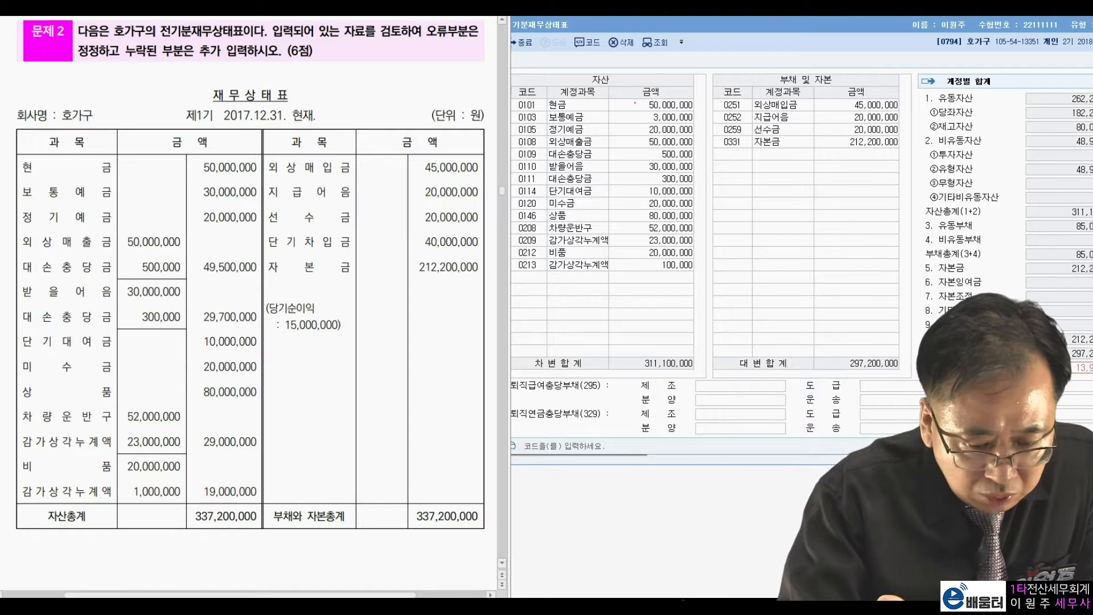
{"action": "mouse_move", "coordinate": [273, 200]}
{"action": "left_mouse_down"}
{"action": "mouse_move", "coordinate": [171, 209]}
{"action": "mouse_move", "coordinate": [258, 206]}
{"action": "left_mouse_up"}
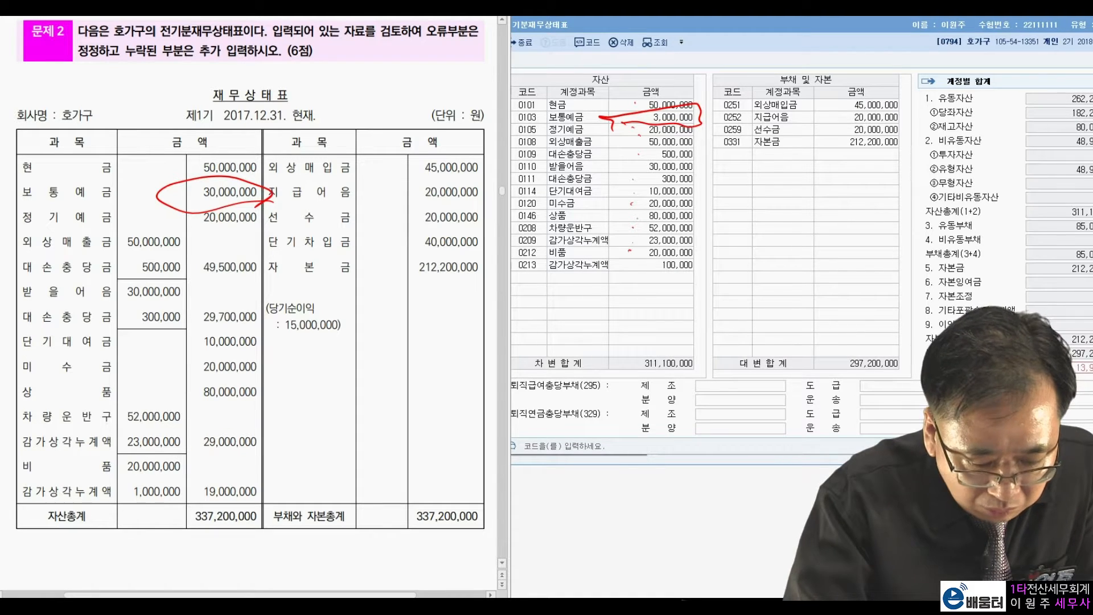
{"action": "mouse_move", "coordinate": [194, 507]}
{"action": "left_mouse_down"}
{"action": "mouse_move", "coordinate": [143, 468]}
{"action": "mouse_move", "coordinate": [145, 519]}
{"action": "left_mouse_up"}
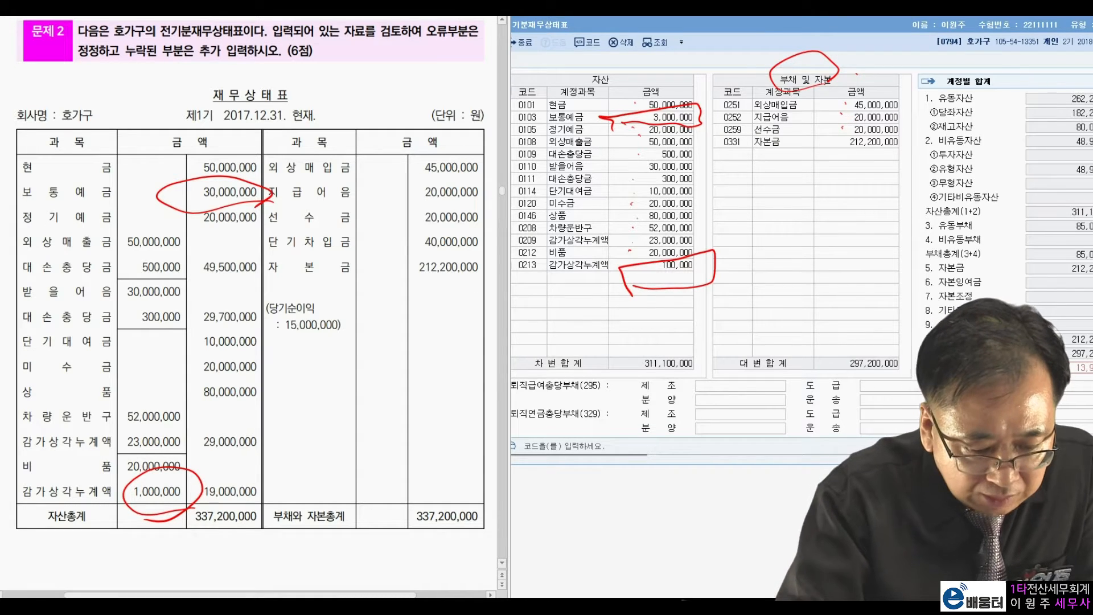
{"action": "mouse_move", "coordinate": [481, 250]}
{"action": "left_mouse_down"}
{"action": "mouse_move", "coordinate": [356, 225]}
{"action": "mouse_move", "coordinate": [270, 265]}
{"action": "left_mouse_up"}
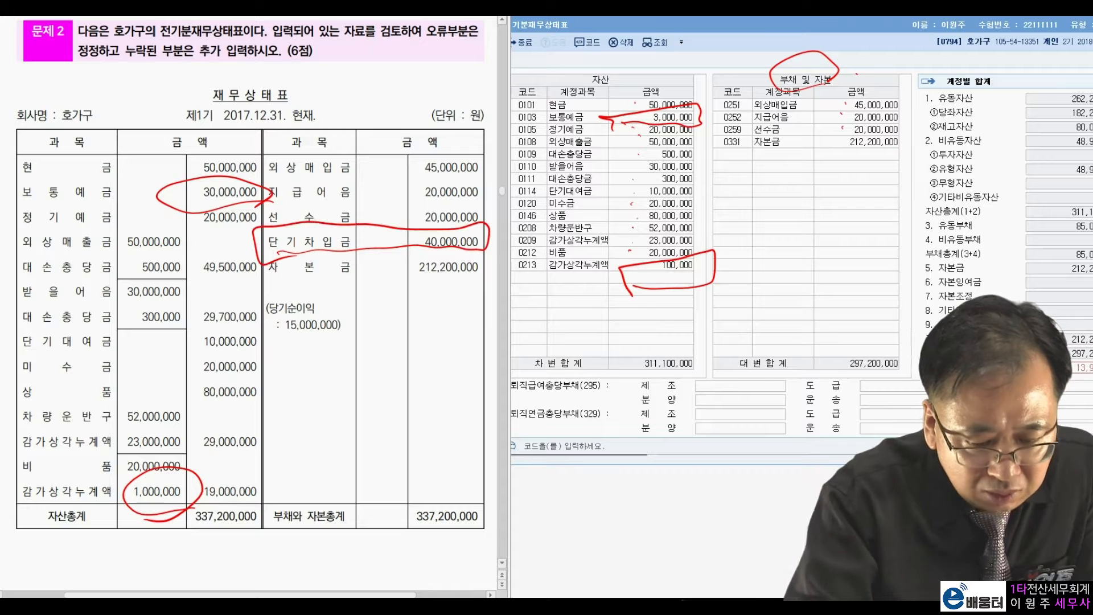
{"action": "left_click_drag", "start_coordinate": [795, 147], "coordinate": [777, 171]}
{"action": "mouse_move", "coordinate": [888, 149]}
{"action": "left_mouse_down"}
{"action": "mouse_move", "coordinate": [837, 162]}
{"action": "mouse_move", "coordinate": [896, 151]}
{"action": "left_mouse_up"}
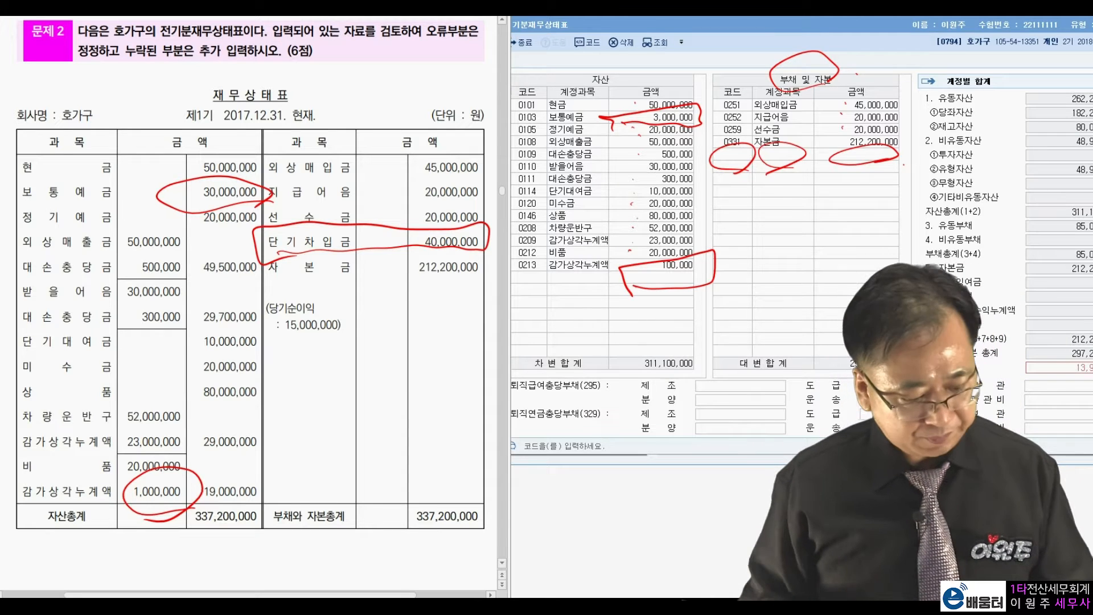
Correct 보통예금 to 30,000,000 and 0213 감가상각누계액 to 1,000,000.
{"action": "key", "text": "Escape"}
{"action": "left_click", "coordinate": [653, 132]}
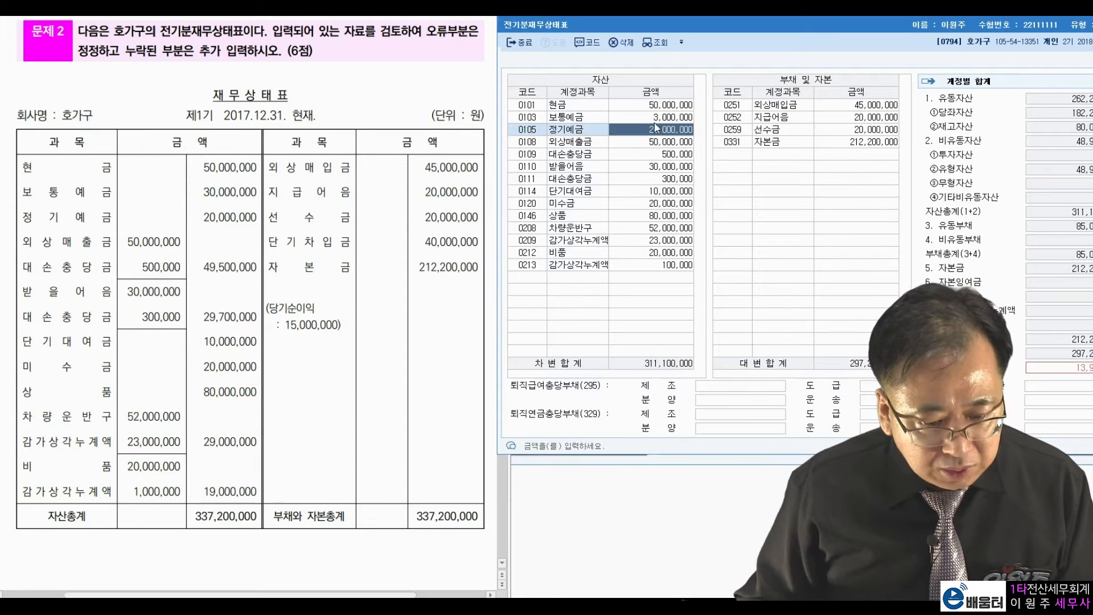
{"action": "left_click", "coordinate": [659, 117]}
{"action": "type", "text": "30000000"}
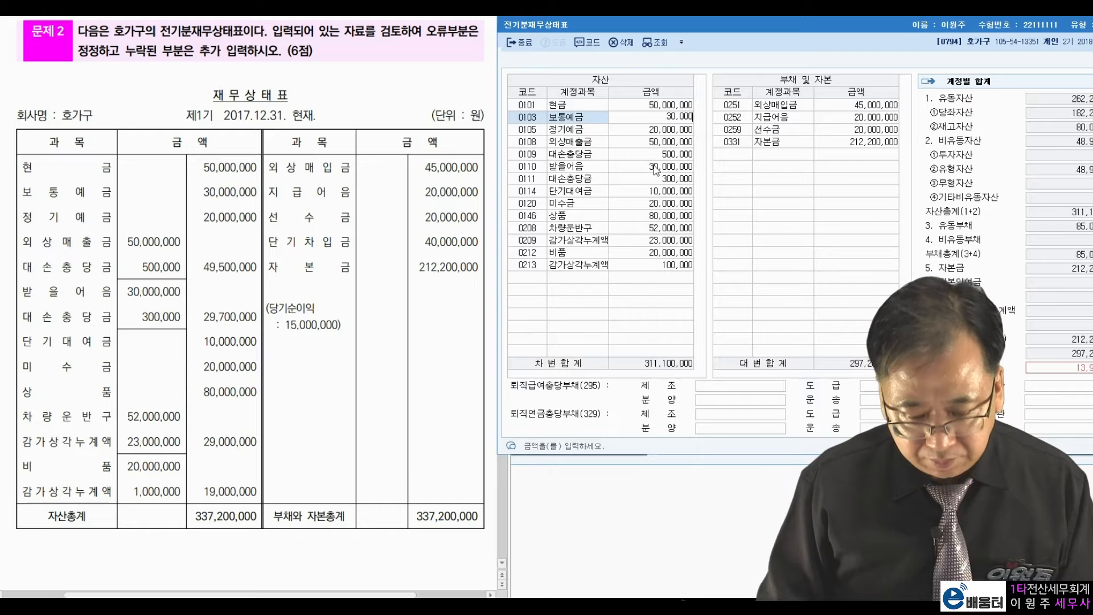
{"action": "key", "text": "Return"}
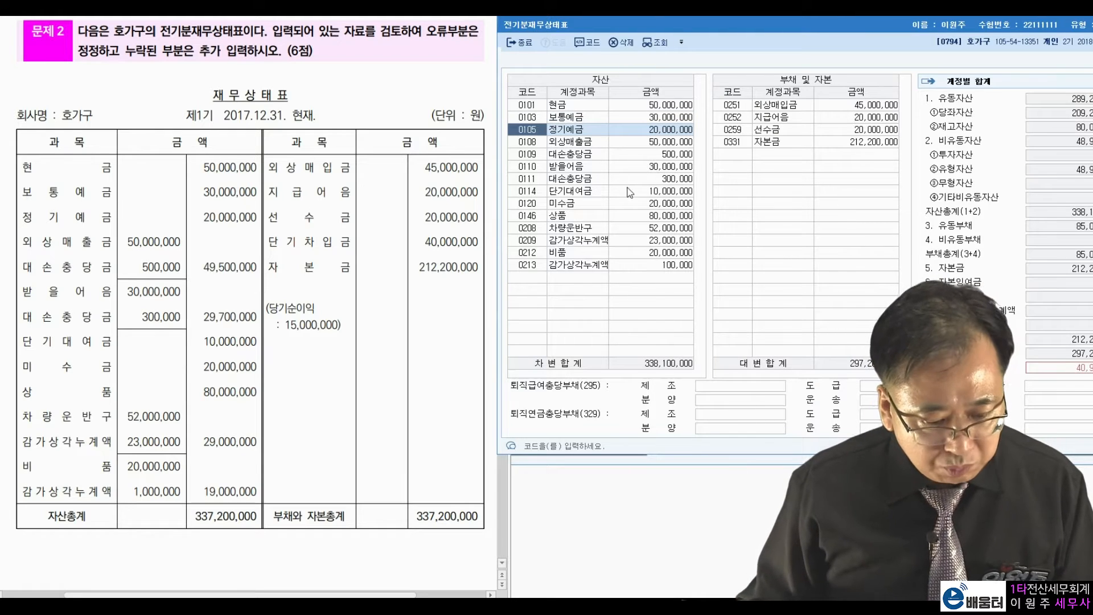
{"action": "left_click", "coordinate": [576, 252]}
{"action": "left_click", "coordinate": [576, 275]}
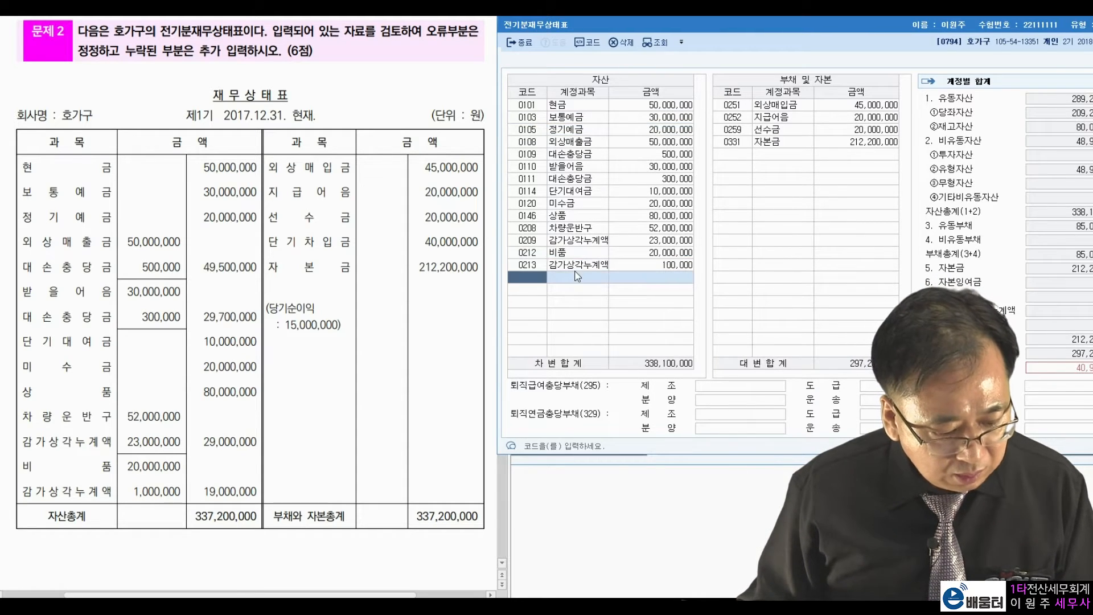
{"action": "left_click", "coordinate": [667, 263]}
{"action": "type", "text": "1000000"}
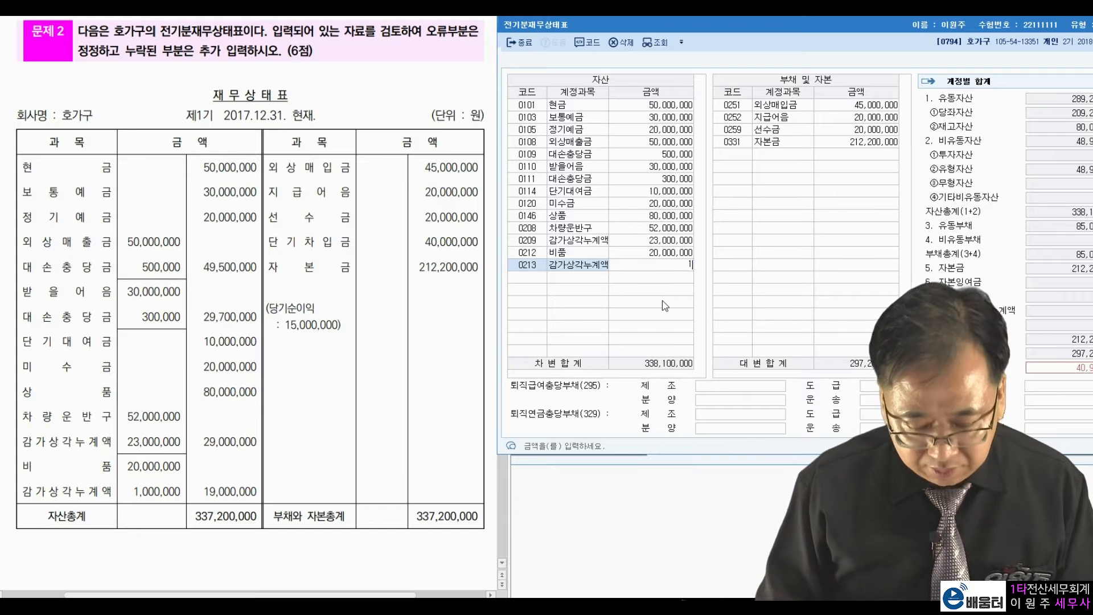
{"action": "key", "text": "Return"}
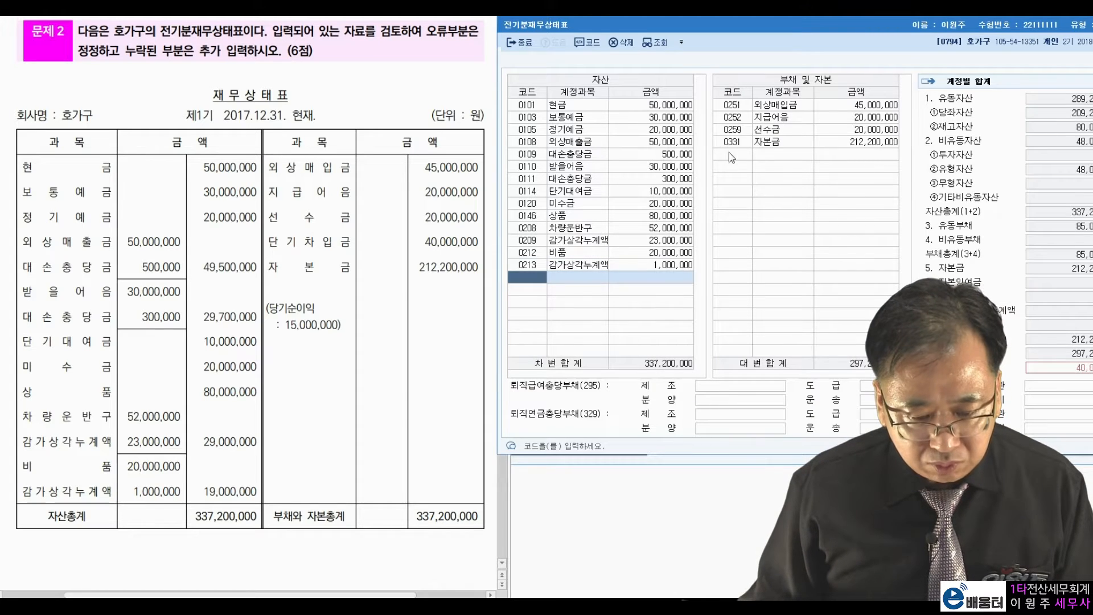
Add 단기차입금 40,000,000 under liabilities and close the balance sheet.
{"action": "left_click", "coordinate": [732, 155]}
{"action": "left_click", "coordinate": [731, 155]}
{"action": "type", "text": "단기차"}
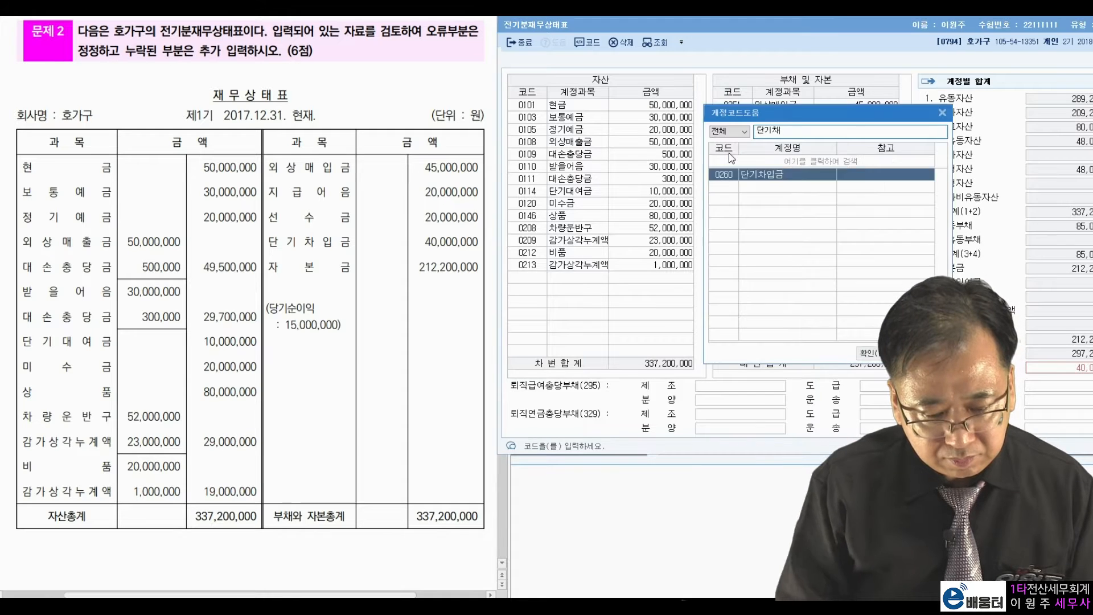
{"action": "key", "text": "Return"}
{"action": "key", "text": "Return"}
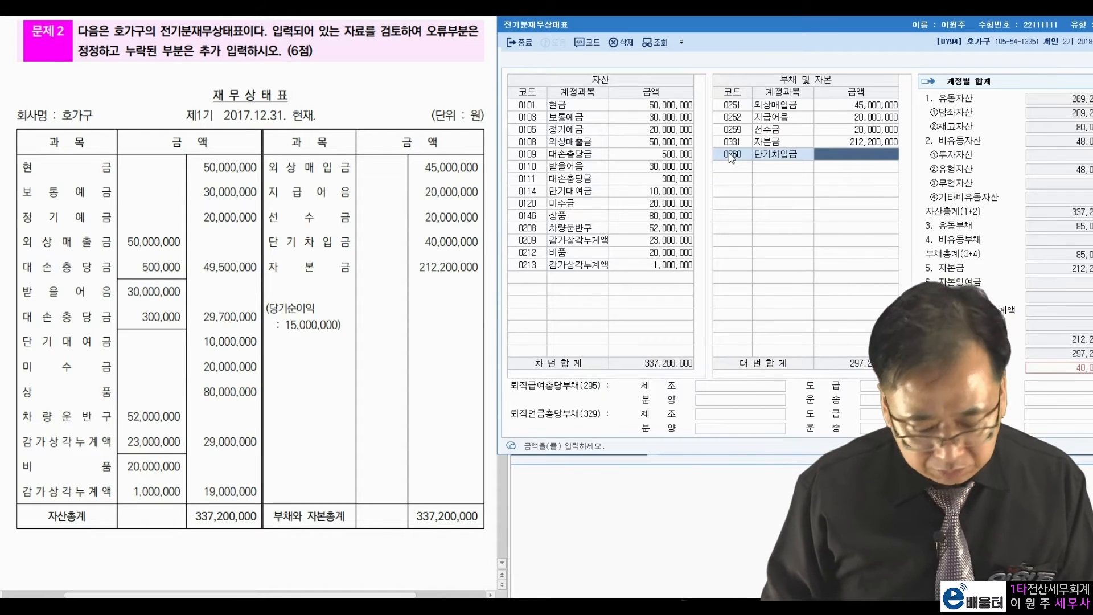
{"action": "type", "text": "40000000"}
{"action": "key", "text": "Return"}
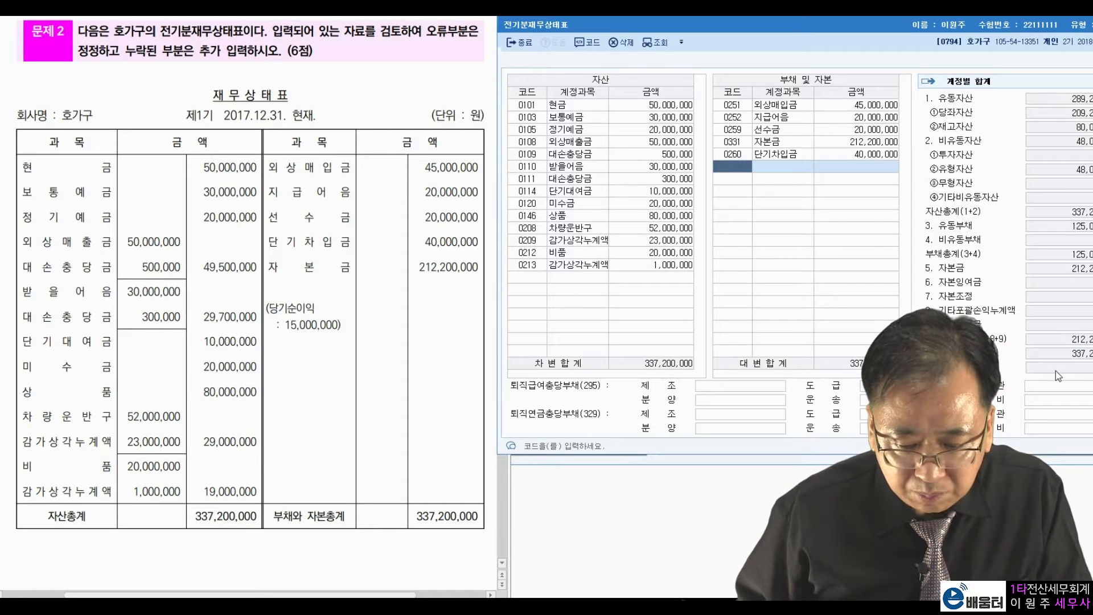
{"action": "left_click_drag", "start_coordinate": [867, 26], "coordinate": [833, 27]}
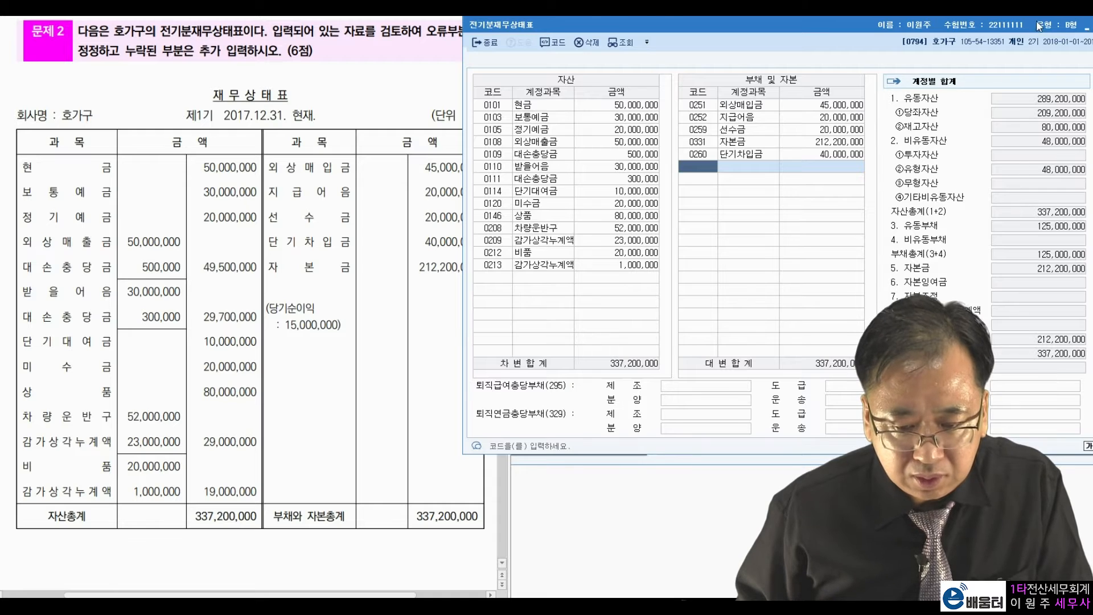
{"action": "key", "text": "Escape"}
{"action": "scroll", "coordinate": [199, 295], "scroll_direction": "down", "scroll_amount": 12}
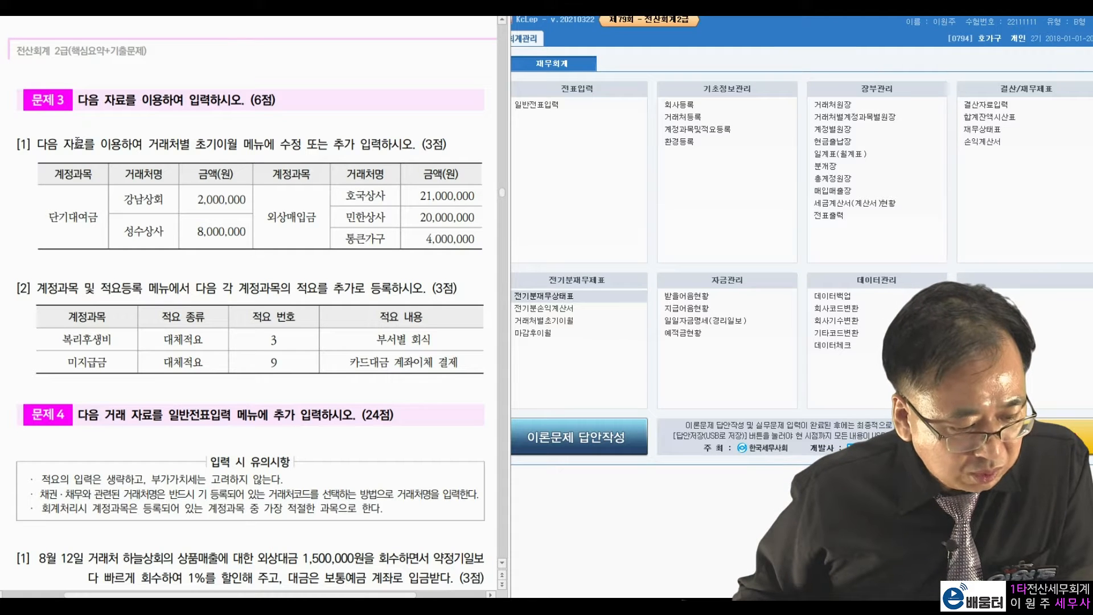
Open 거래처별초기이월 from the main menu as named in problem 3.
{"action": "left_click_drag", "start_coordinate": [154, 144], "coordinate": [358, 149]}
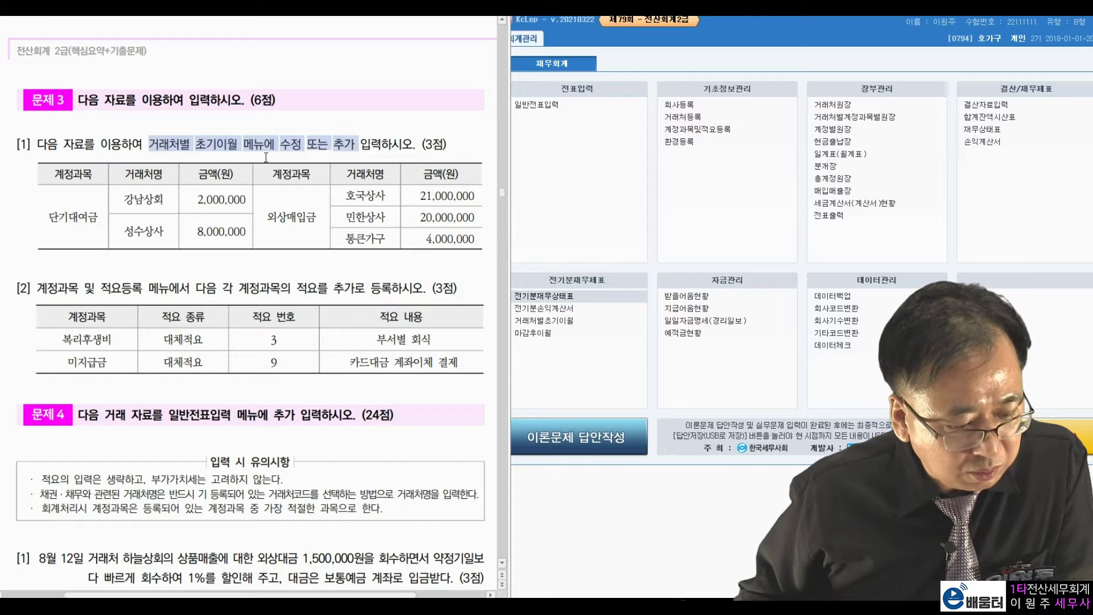
{"action": "left_click", "coordinate": [266, 158]}
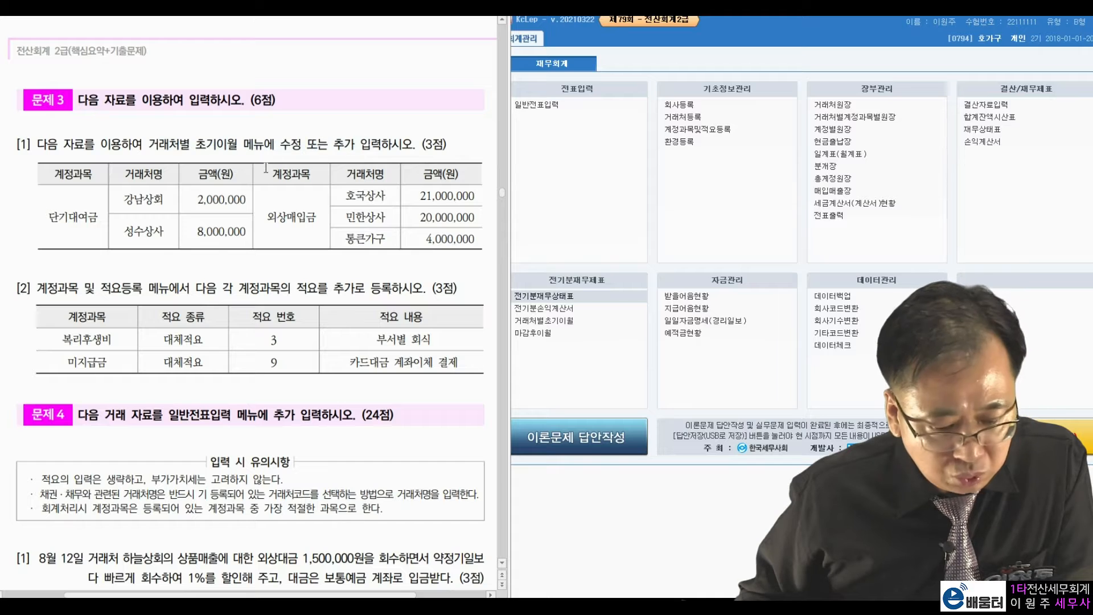
{"action": "left_click", "coordinate": [568, 322]}
{"action": "left_click_drag", "start_coordinate": [599, 56], "coordinate": [701, 24]}
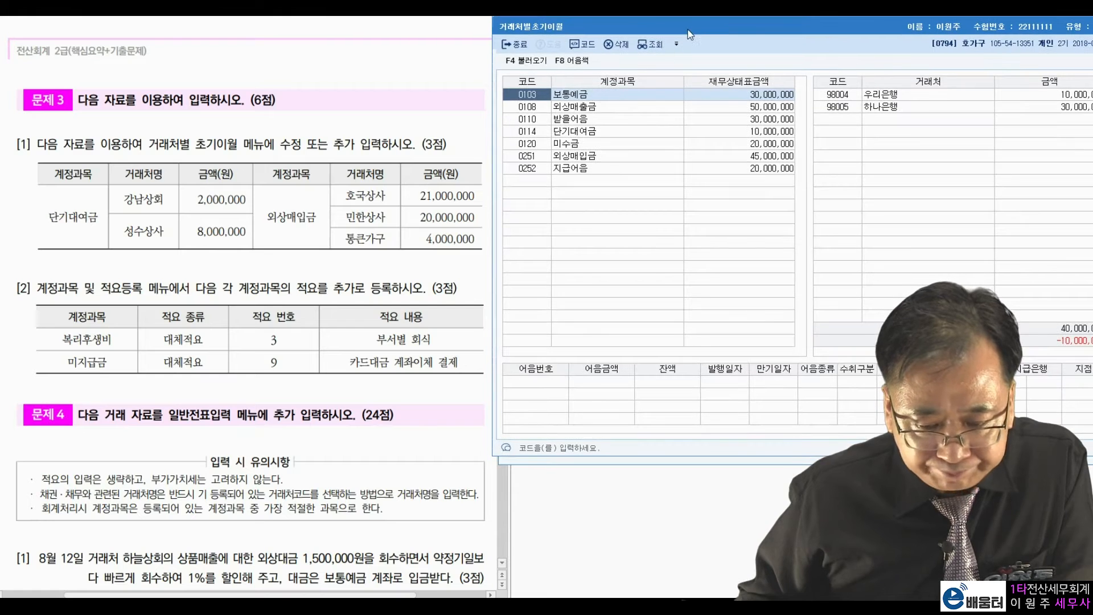
Show 단기대여금's partner balances and check 강남상회's existing 2,000,000.
{"action": "left_click_drag", "start_coordinate": [681, 21], "coordinate": [658, 22]}
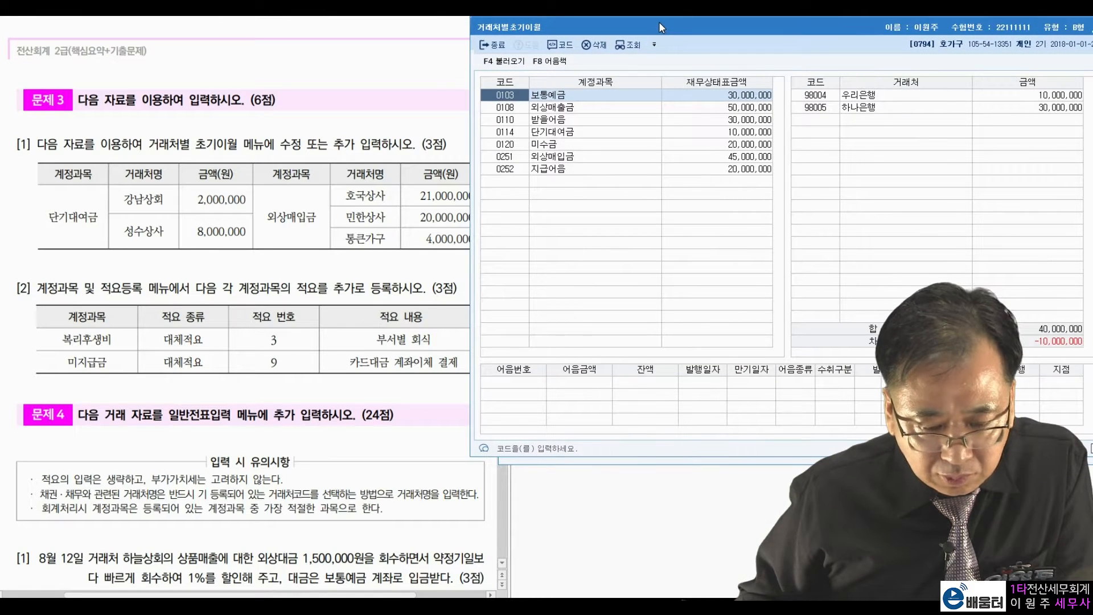
{"action": "left_click", "coordinate": [488, 174]}
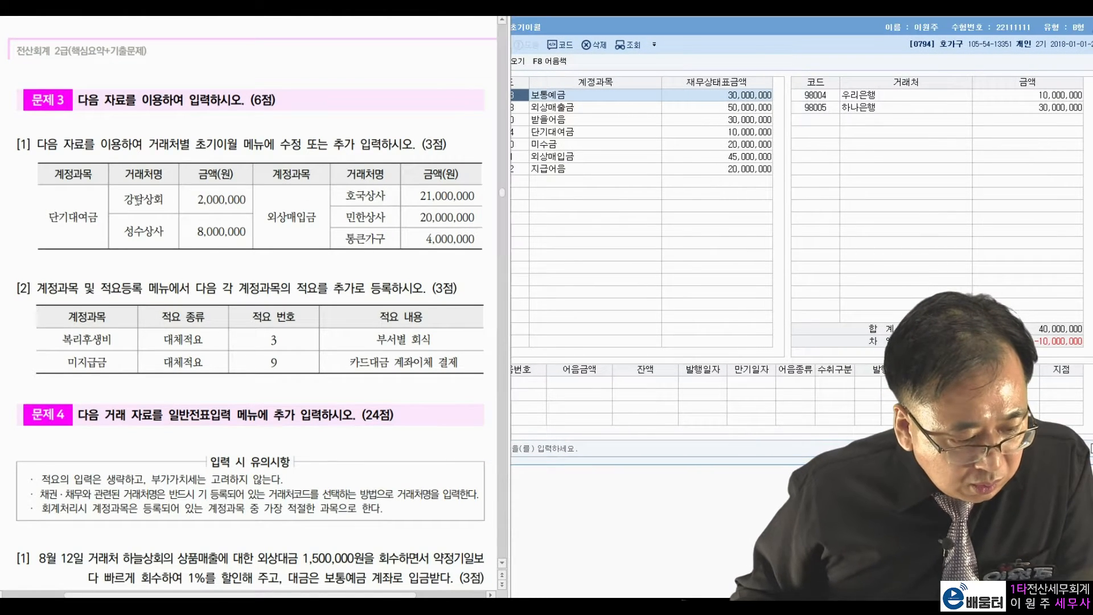
{"action": "left_click", "coordinate": [550, 137]}
{"action": "left_click_drag", "start_coordinate": [172, 201], "coordinate": [197, 197]}
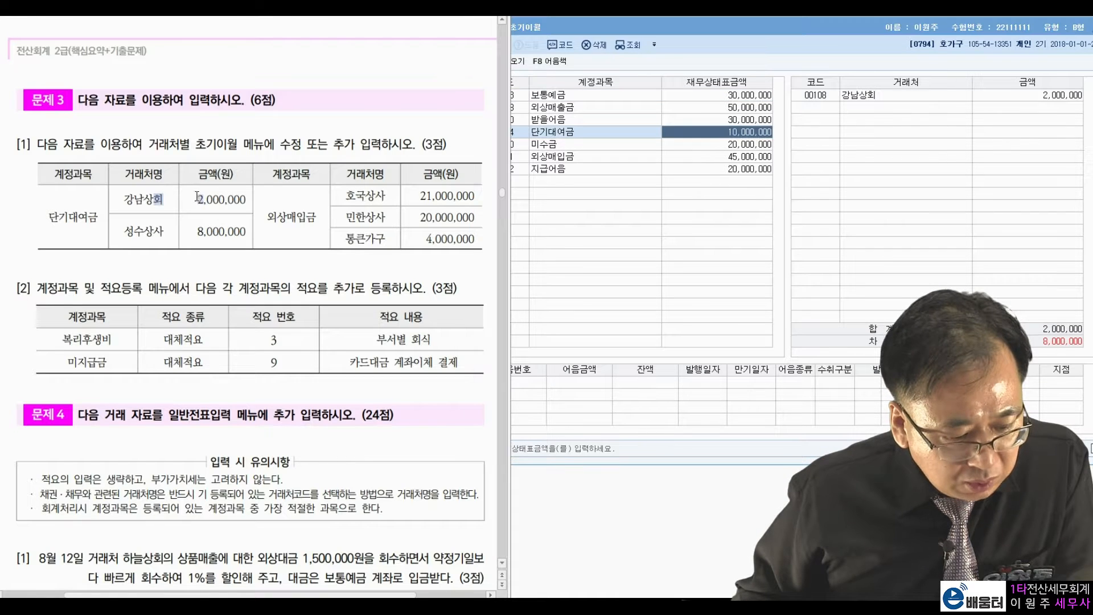
{"action": "left_click", "coordinate": [797, 112]}
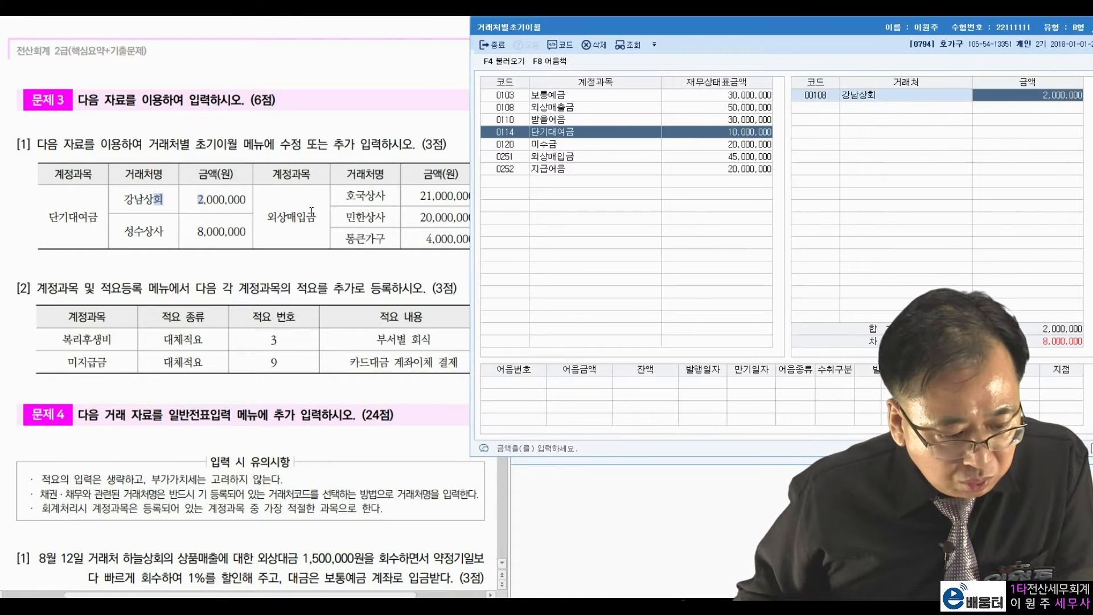
{"action": "left_click_drag", "start_coordinate": [190, 230], "coordinate": [210, 234]}
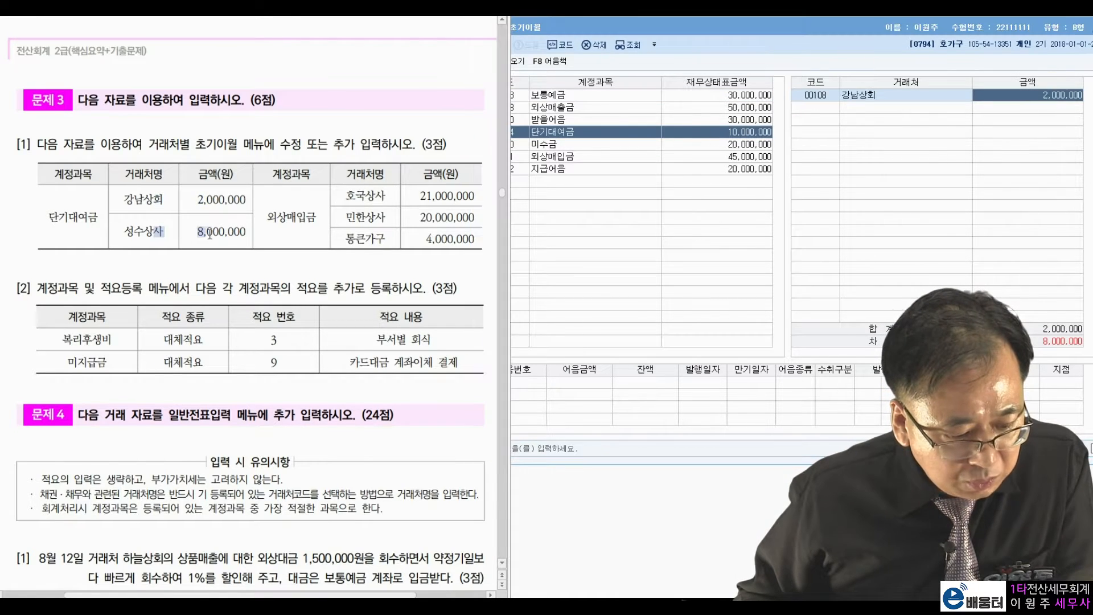
Add 성수상사 with an 8,000,000 단기대여금 opening balance.
{"action": "left_click", "coordinate": [825, 111]}
{"action": "key", "text": "F2"}
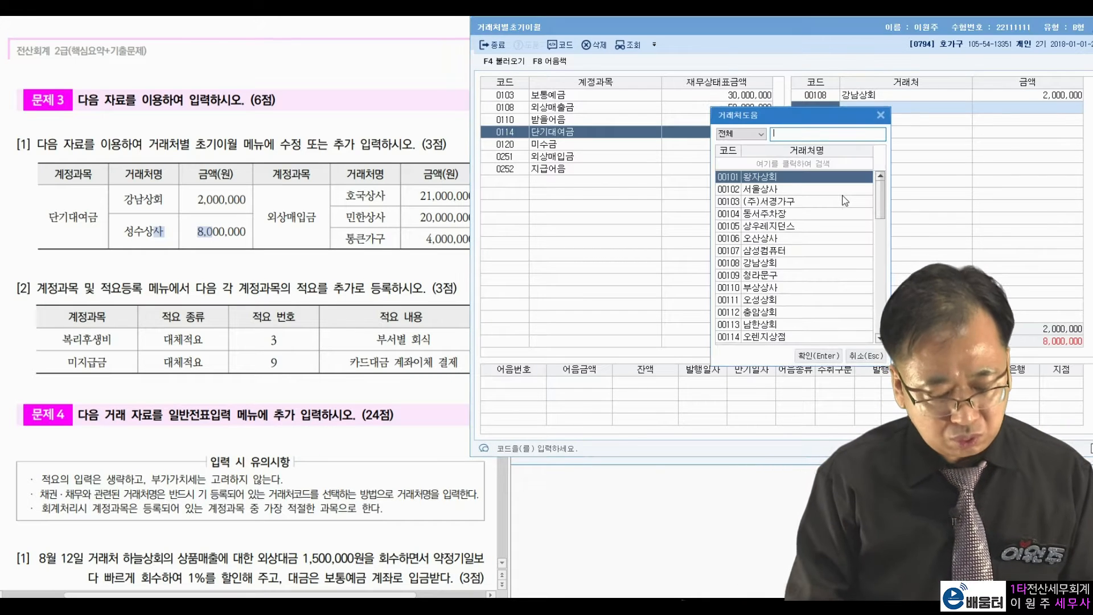
{"action": "type", "text": "성수"}
{"action": "key", "text": "Return"}
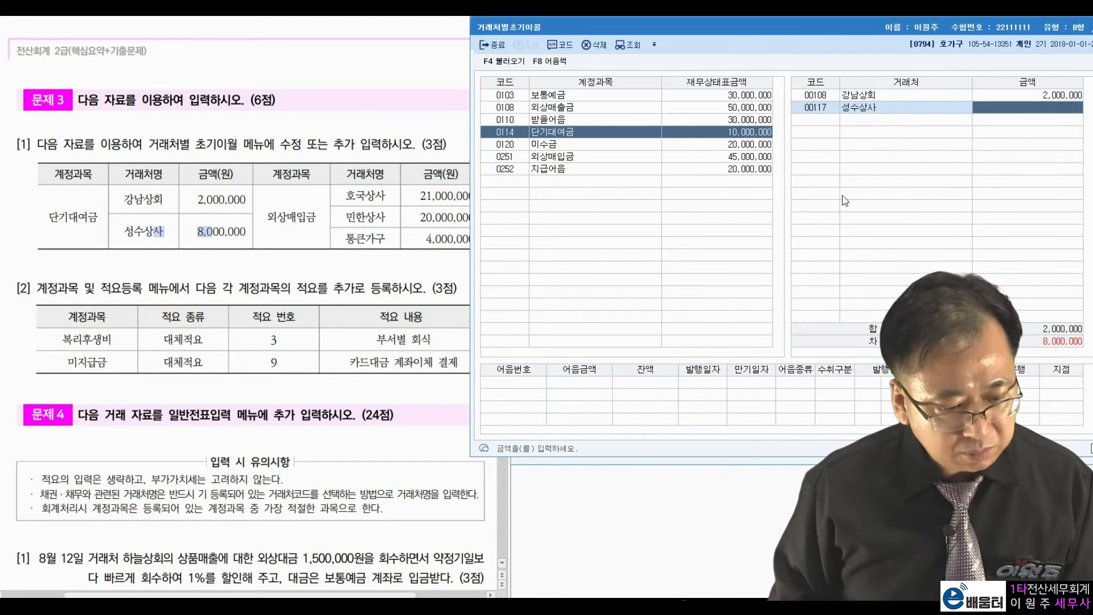
{"action": "type", "text": "8000000"}
{"action": "key", "text": "Return"}
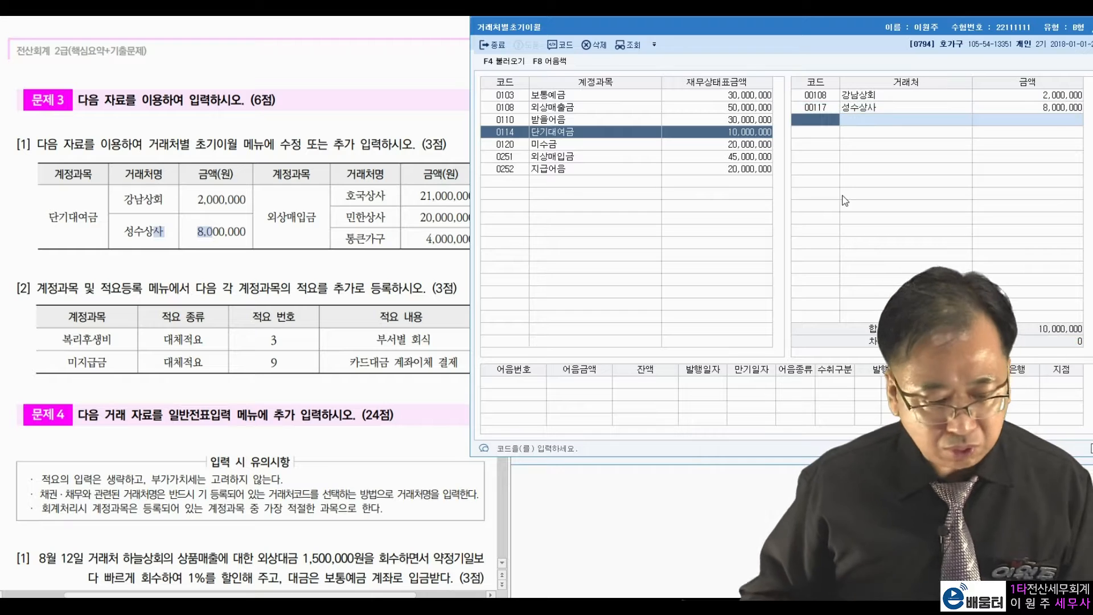
{"action": "left_click", "coordinate": [335, 211]}
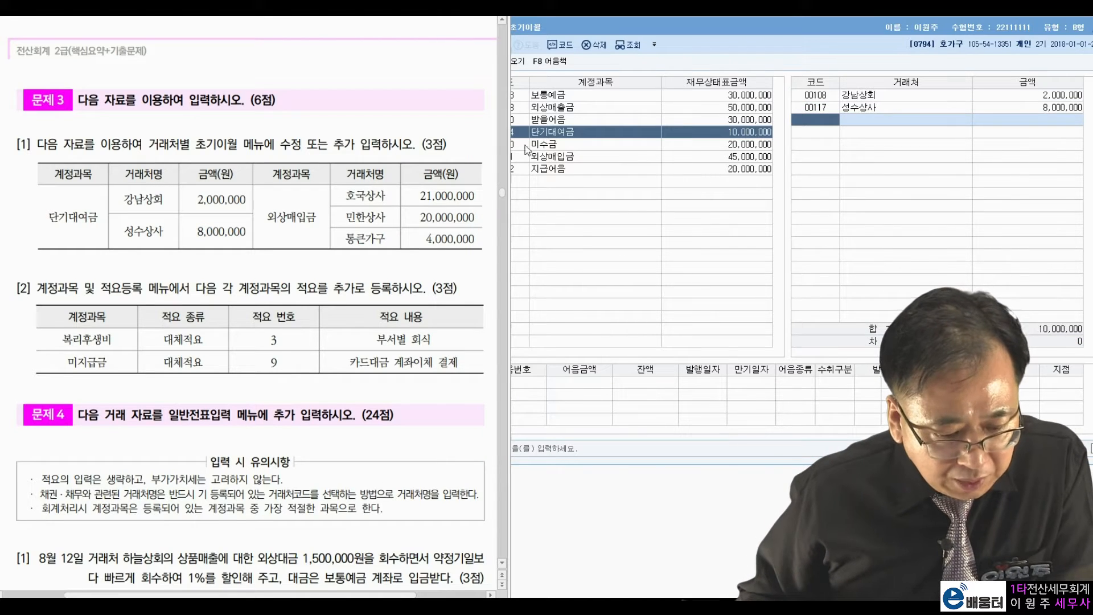
Check 외상매입금's existing 호국상사 21,000,000 and 민한상사 balances against the problem sheet.
{"action": "left_click", "coordinate": [561, 157]}
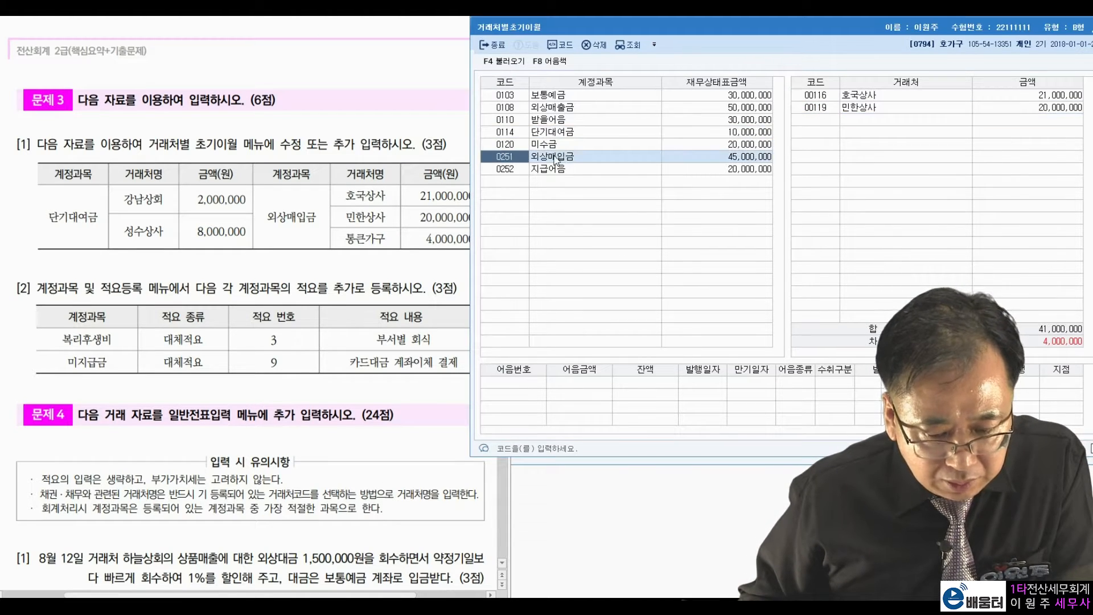
{"action": "left_click", "coordinate": [346, 206]}
{"action": "left_click_drag", "start_coordinate": [420, 196], "coordinate": [447, 197]}
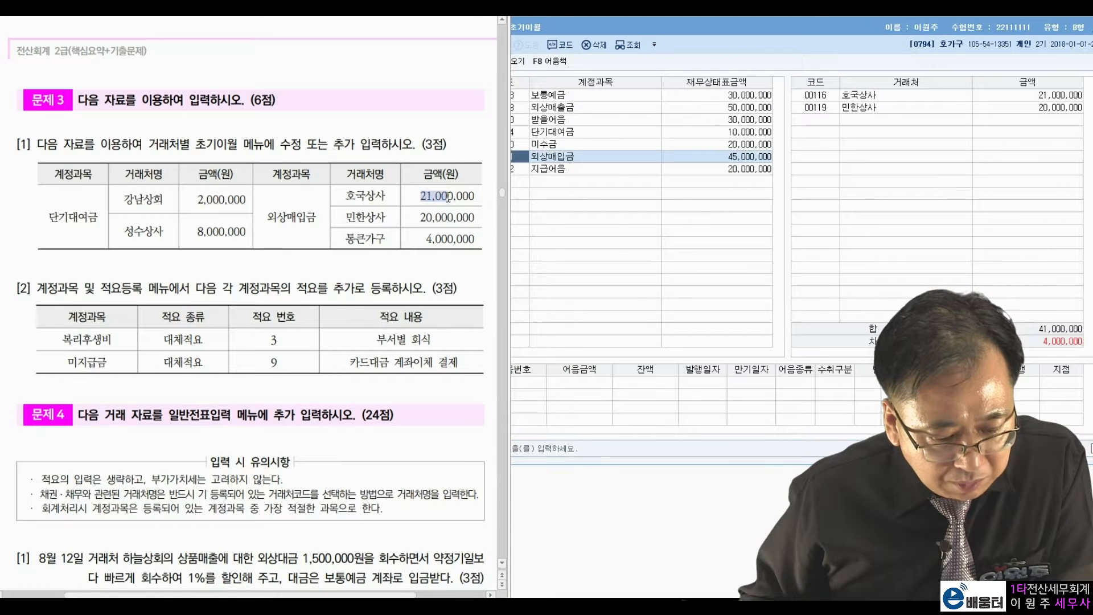
{"action": "left_click", "coordinate": [580, 169]}
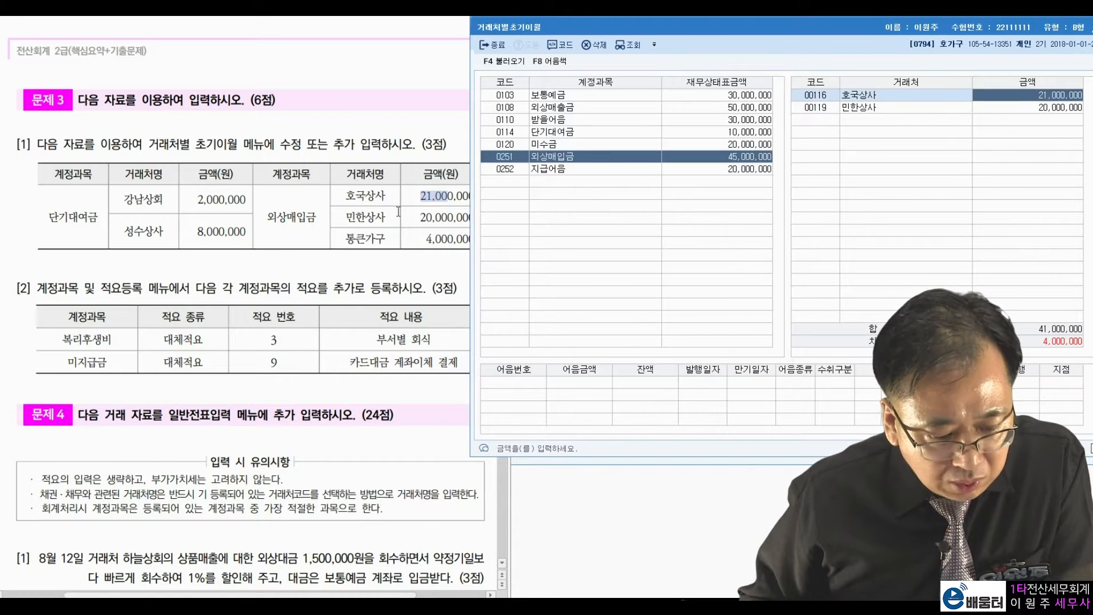
{"action": "left_click_drag", "start_coordinate": [398, 211], "coordinate": [425, 217]}
{"action": "left_click", "coordinate": [1005, 111]}
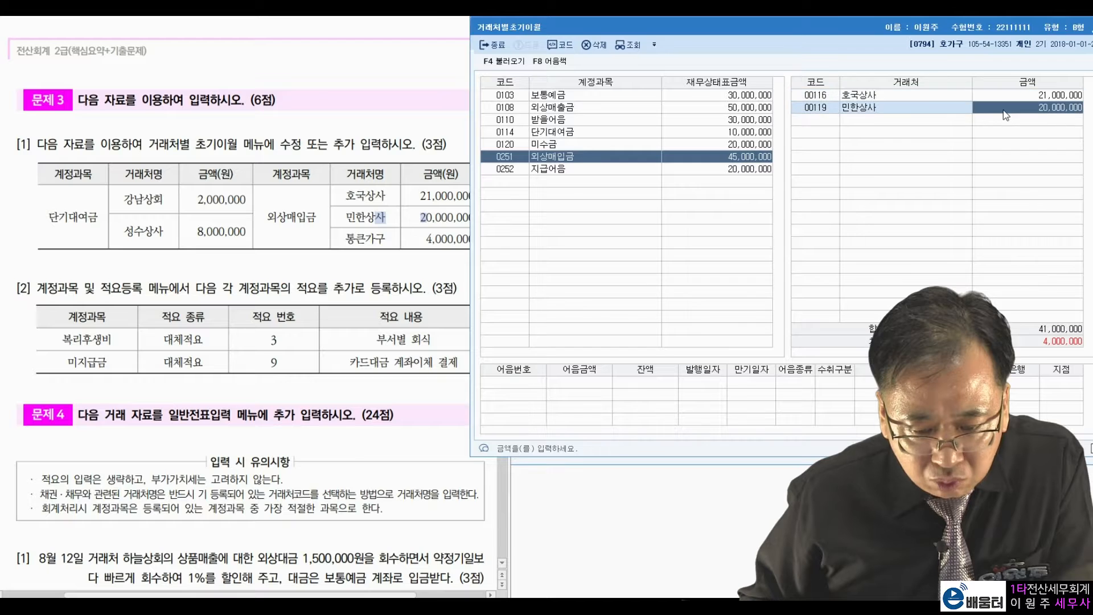
{"action": "right_click", "coordinate": [364, 246]}
{"action": "key", "text": "Escape"}
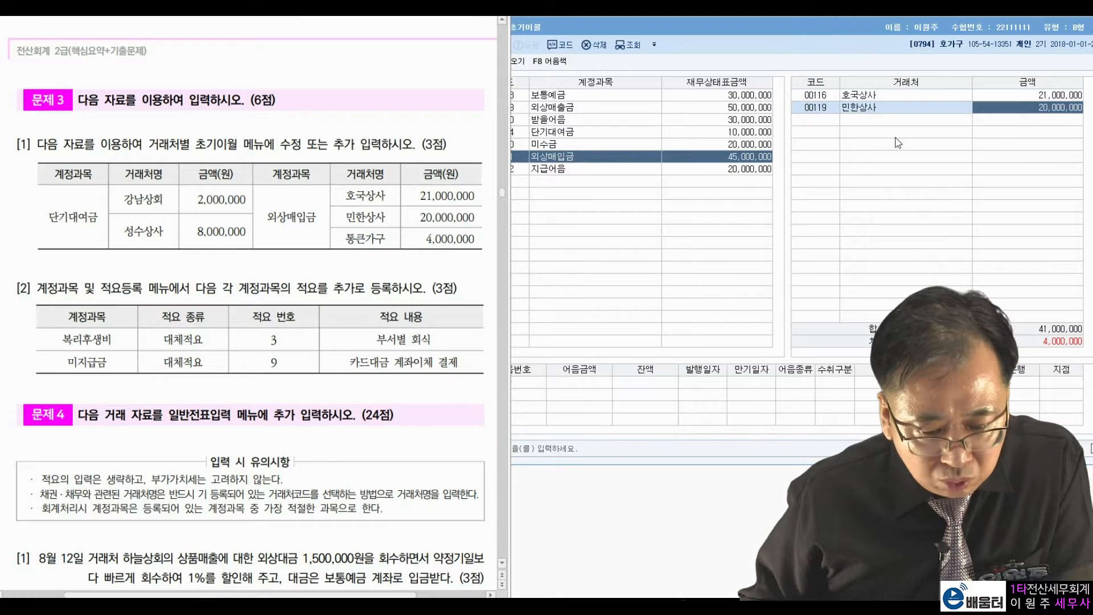
Add 통큰가구 with a 4,000,000 외상매입금 opening balance.
{"action": "left_click", "coordinate": [832, 116]}
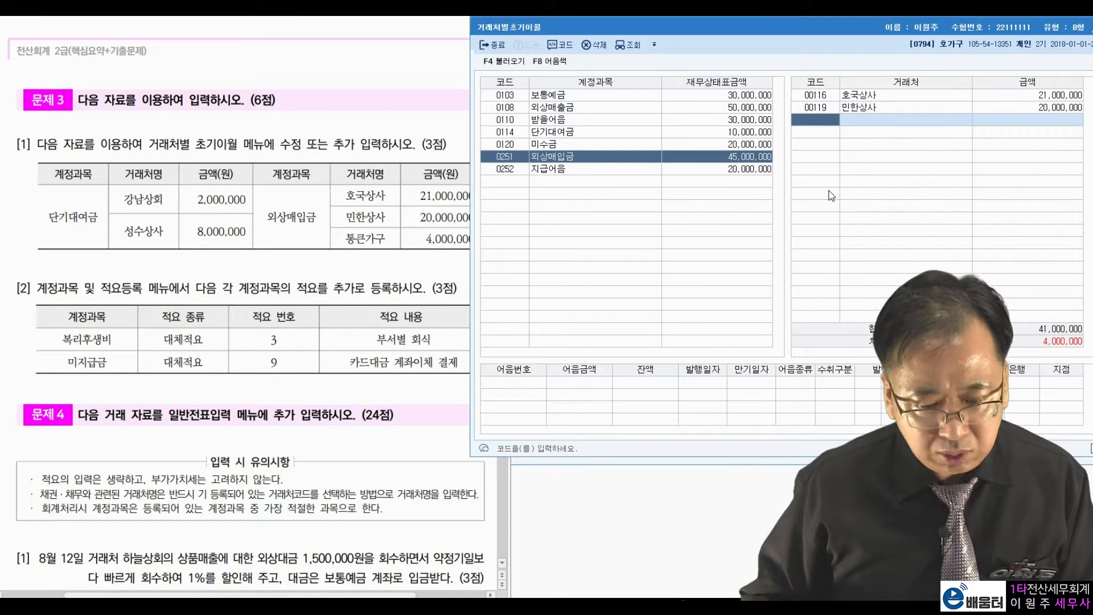
{"action": "key", "text": "F2"}
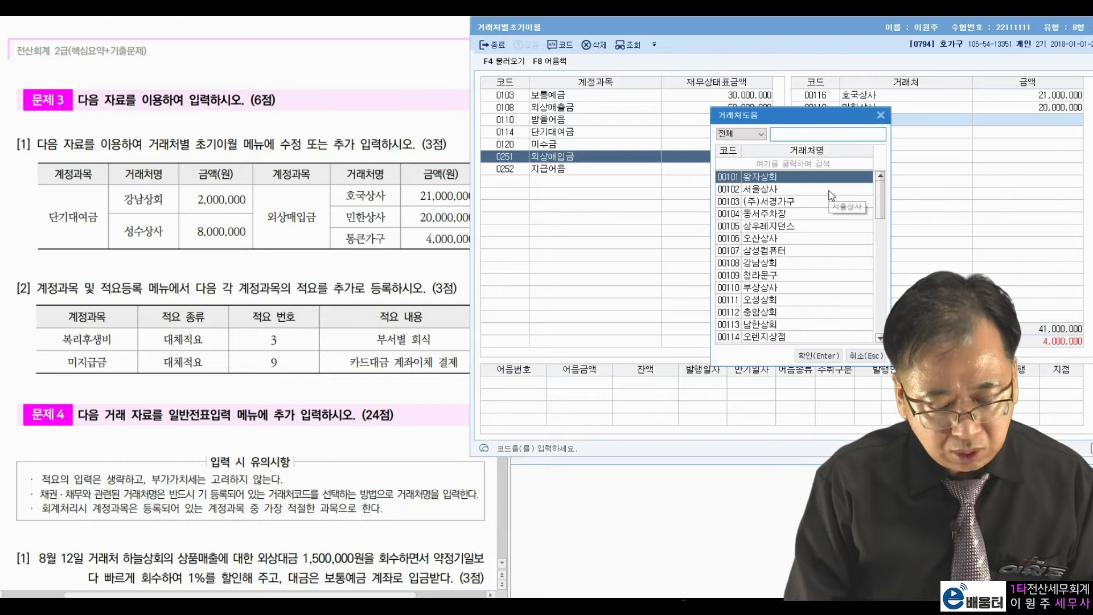
{"action": "type", "text": "통"}
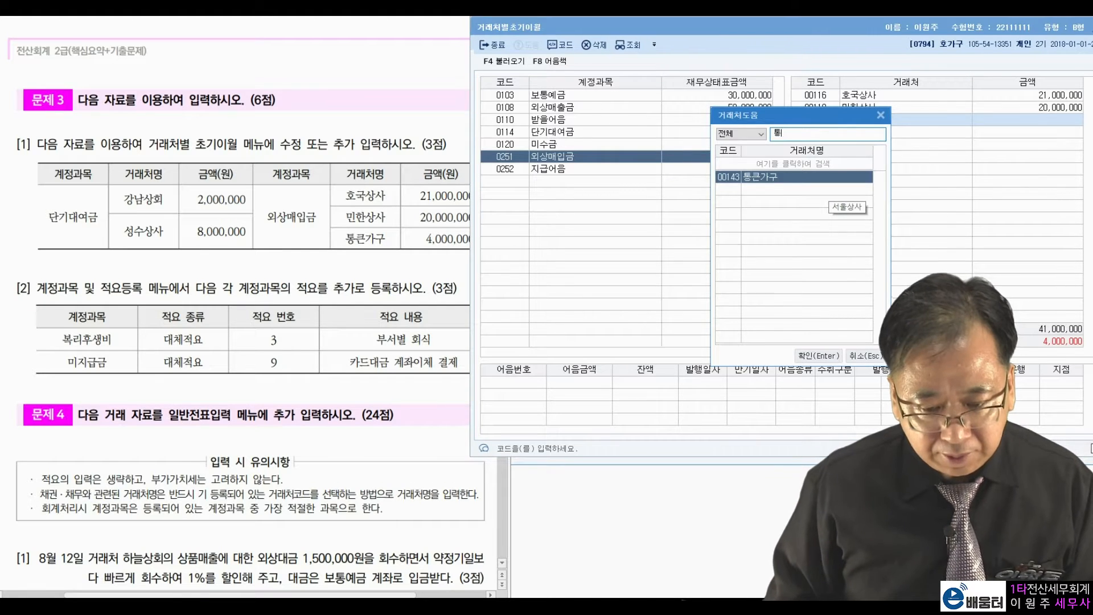
{"action": "key", "text": "Return"}
{"action": "type", "text": "4000000"}
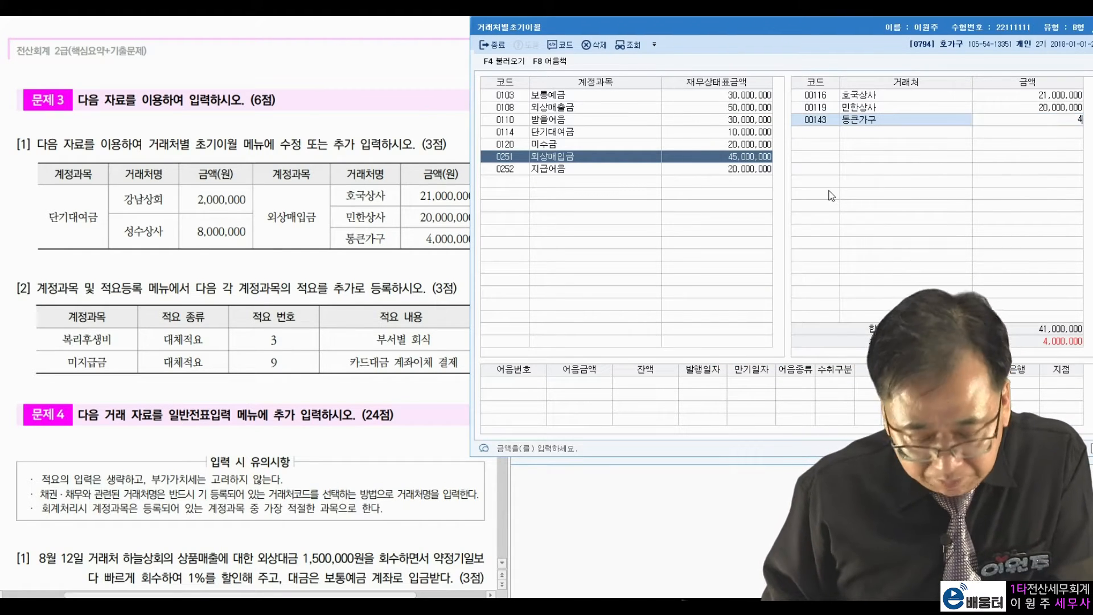
{"action": "key", "text": "Return"}
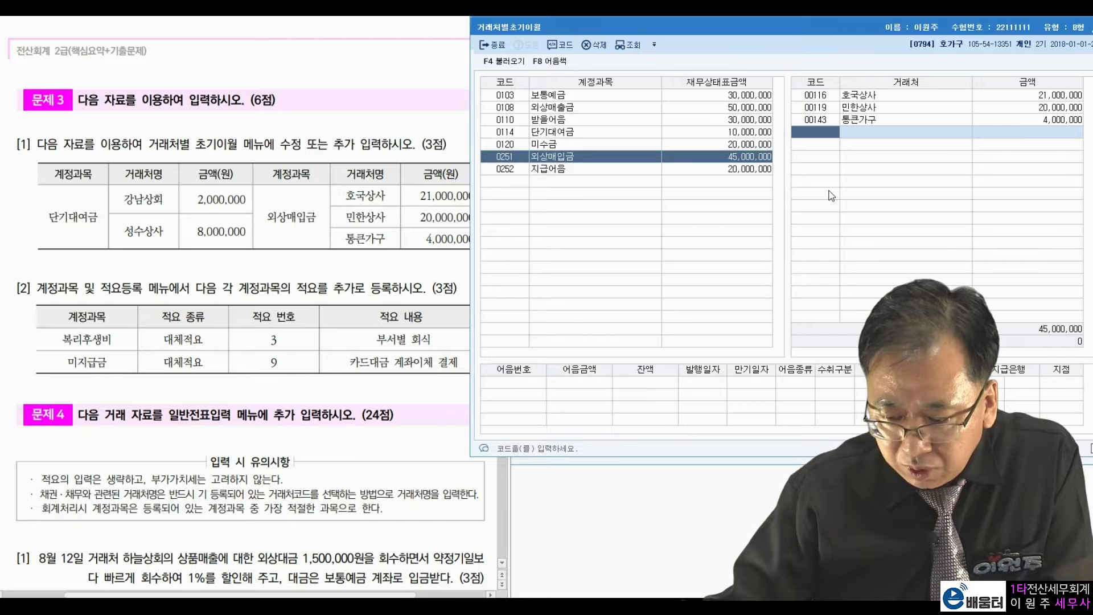
Read the next task about account memos, then close the opening-balance screen.
{"action": "left_click", "coordinate": [190, 275]}
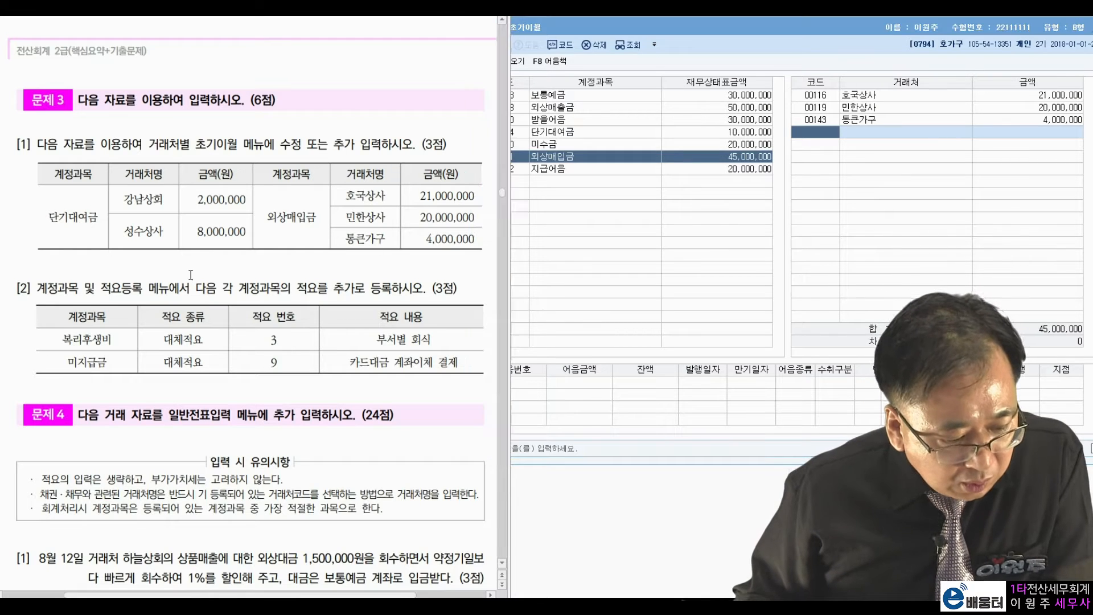
{"action": "left_click_drag", "start_coordinate": [37, 297], "coordinate": [359, 291]}
{"action": "left_click", "coordinate": [411, 283]}
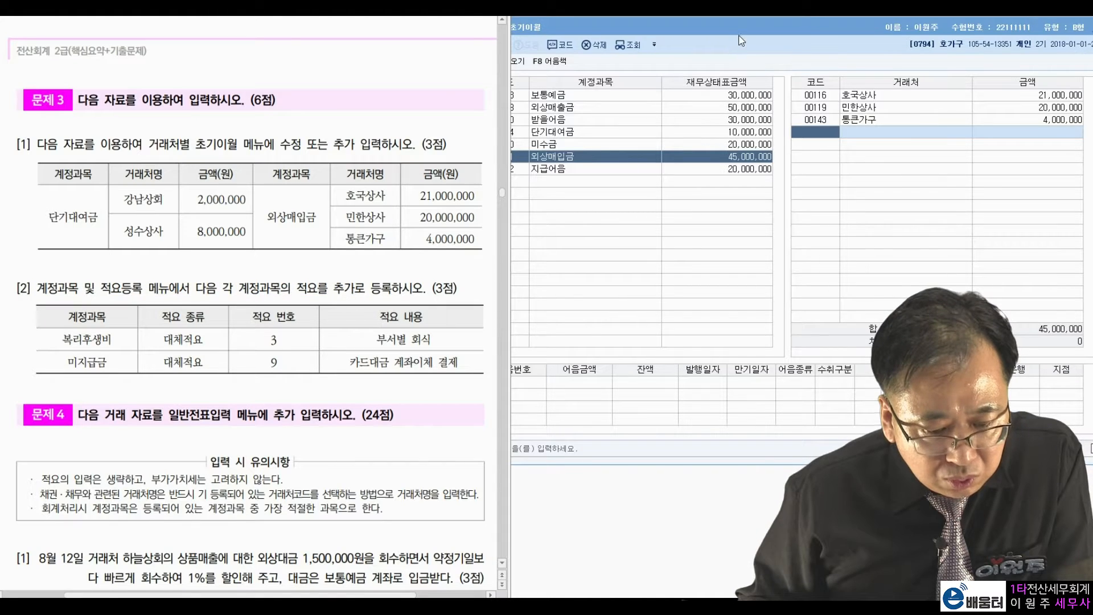
{"action": "left_click", "coordinate": [739, 34]}
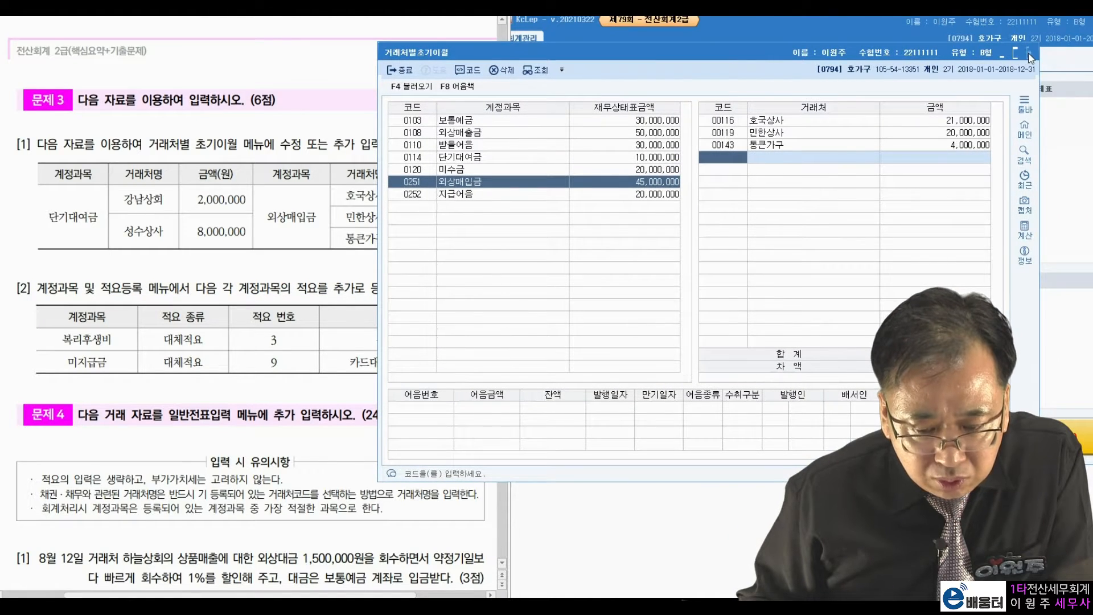
{"action": "left_click", "coordinate": [1030, 54]}
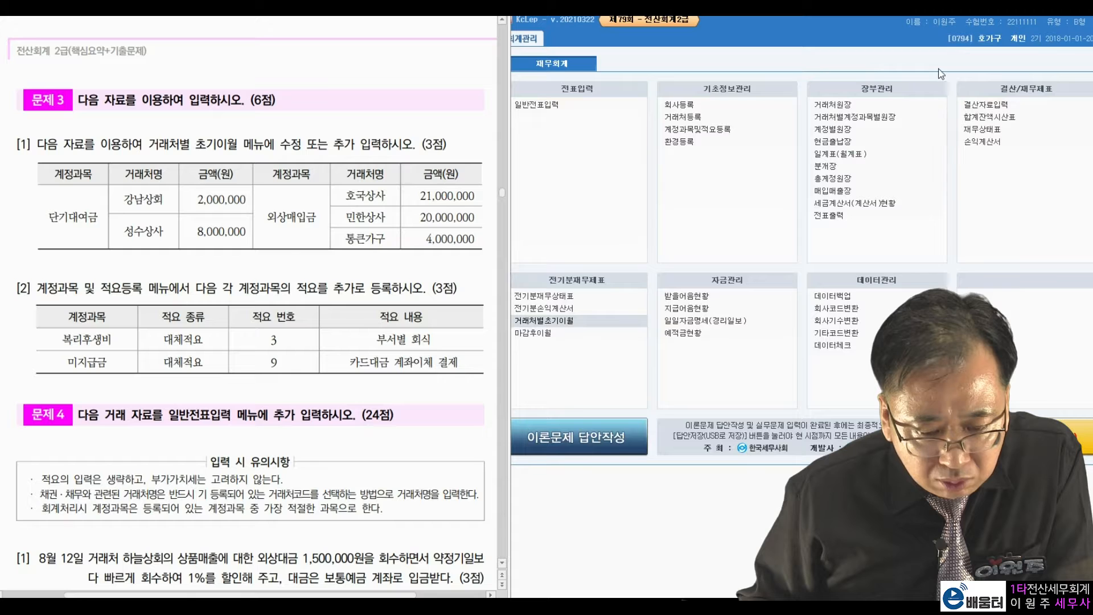
Open 계정과목및적요등록 at 0811 복리후생비 under 판매관리비, checking the 대체적요 task.
{"action": "left_click", "coordinate": [706, 130]}
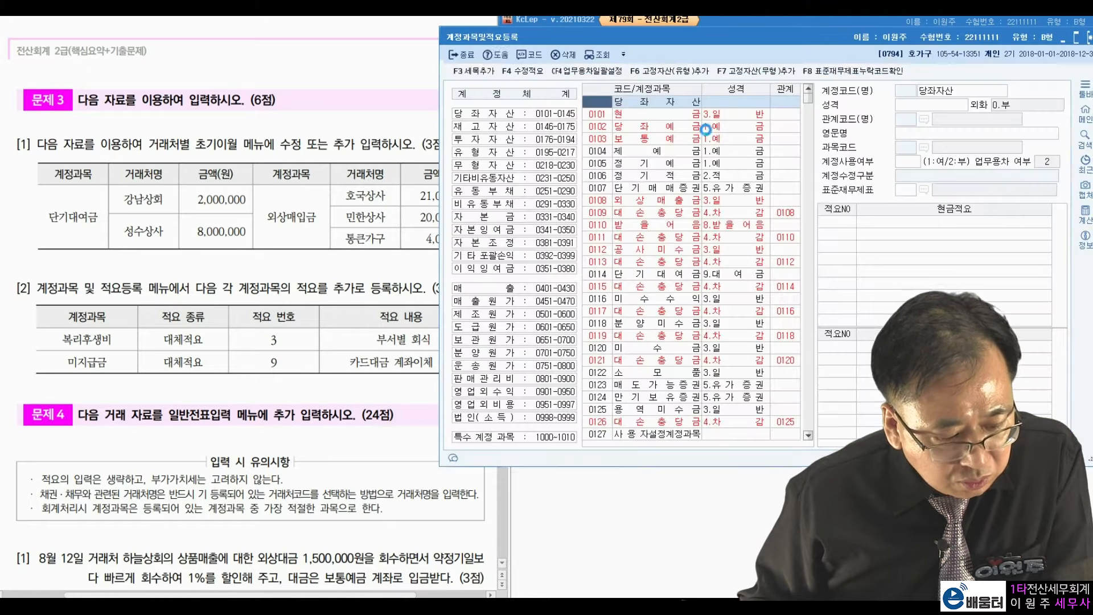
{"action": "left_click_drag", "start_coordinate": [737, 45], "coordinate": [771, 31]}
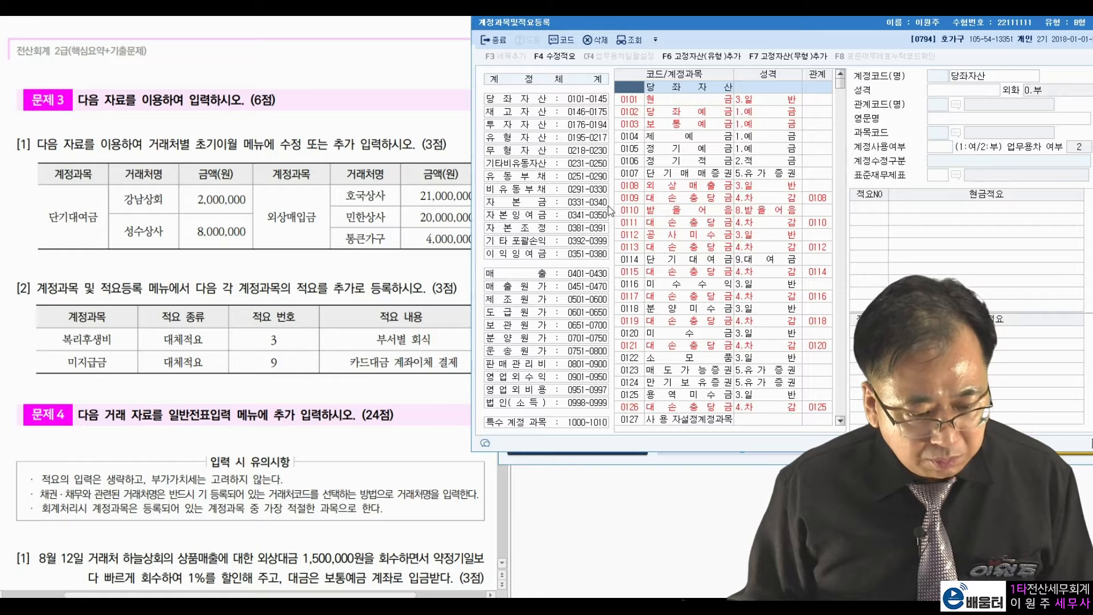
{"action": "left_click", "coordinate": [563, 364]}
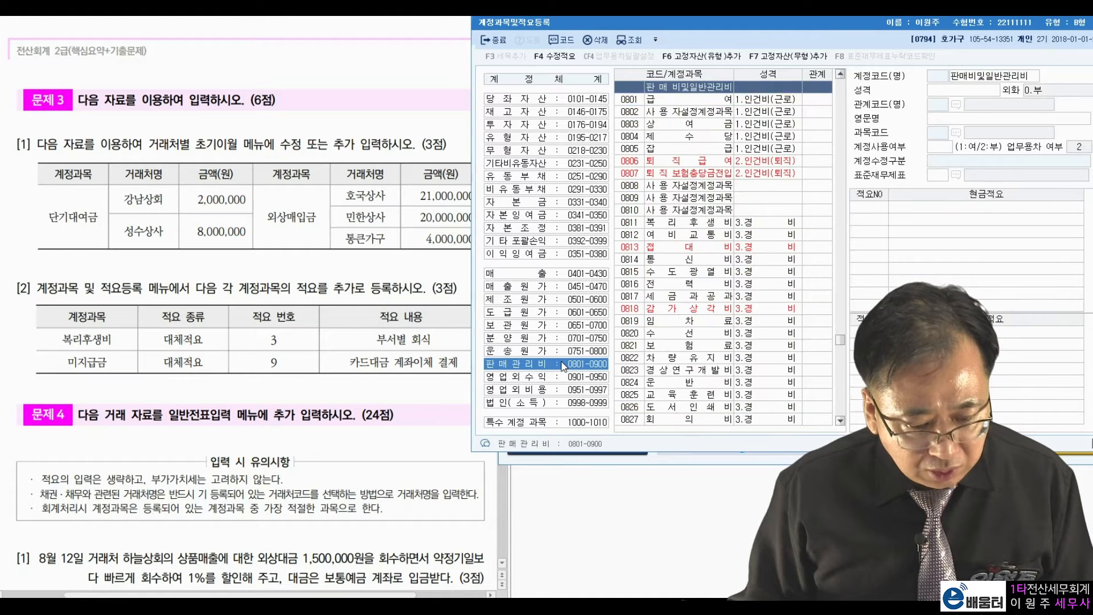
{"action": "left_click", "coordinate": [691, 222]}
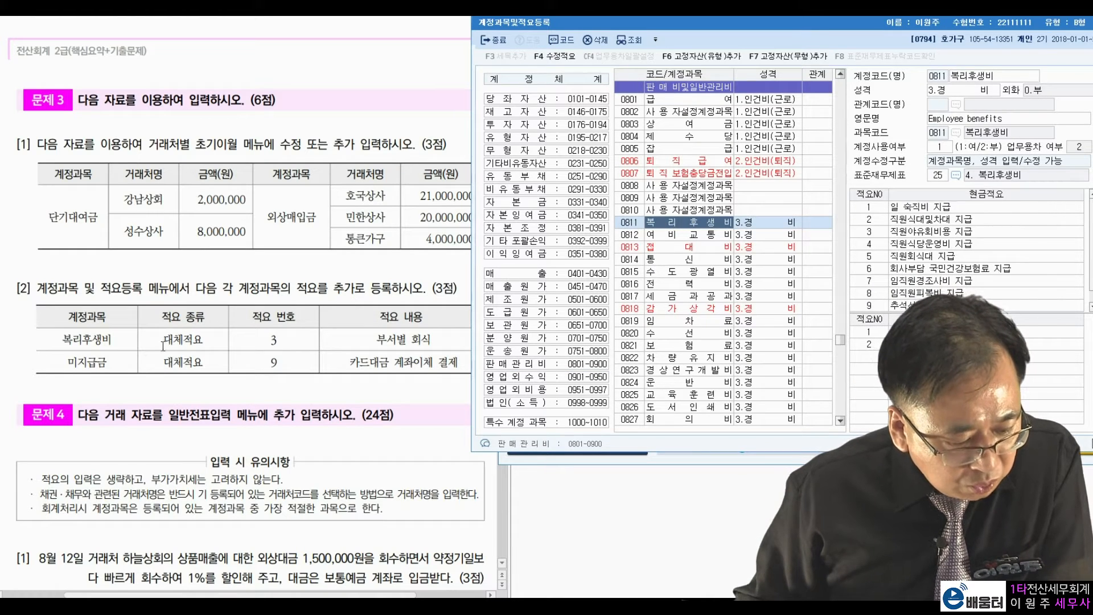
{"action": "double_click", "coordinate": [182, 339]}
{"action": "left_click_drag", "start_coordinate": [360, 340], "coordinate": [432, 340]}
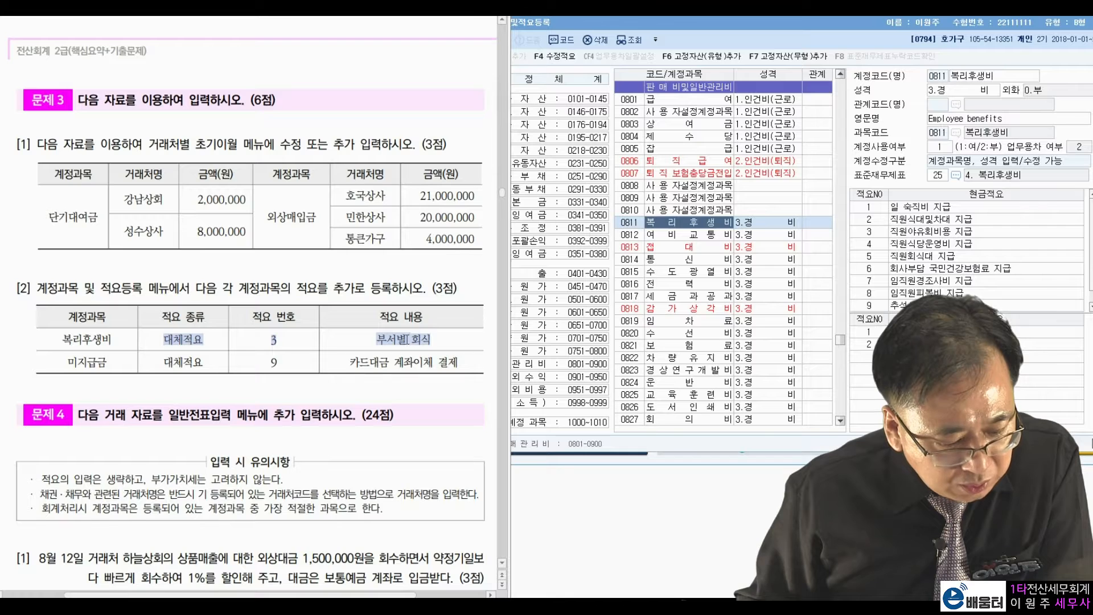
{"action": "left_click", "coordinate": [394, 340]}
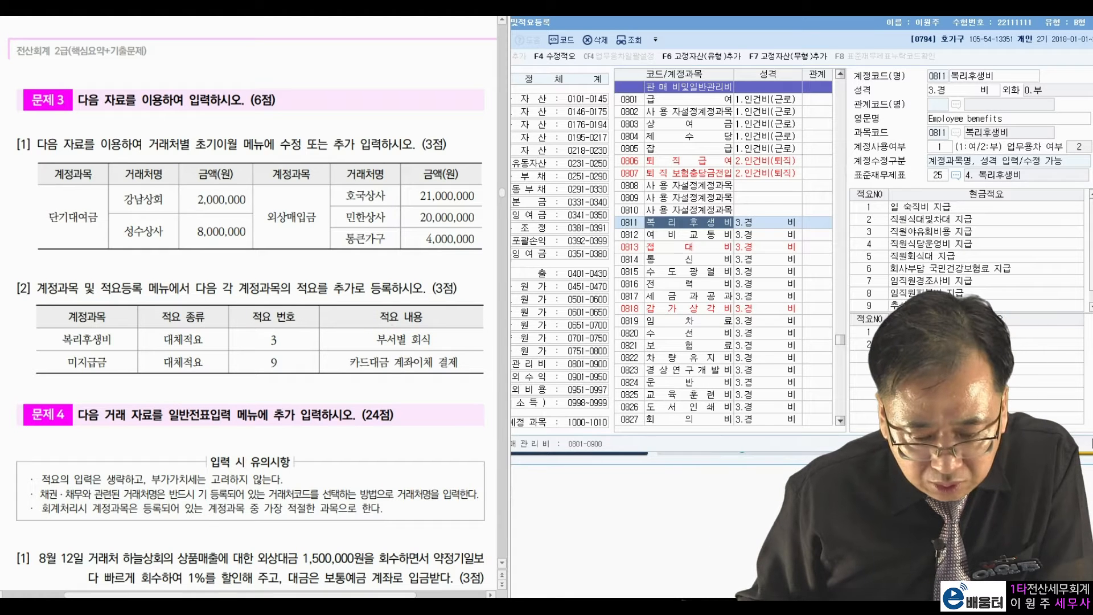
Add 대체적요 number 3 to 복리후생비, then list the 유동부채 accounts.
{"action": "left_click", "coordinate": [869, 332]}
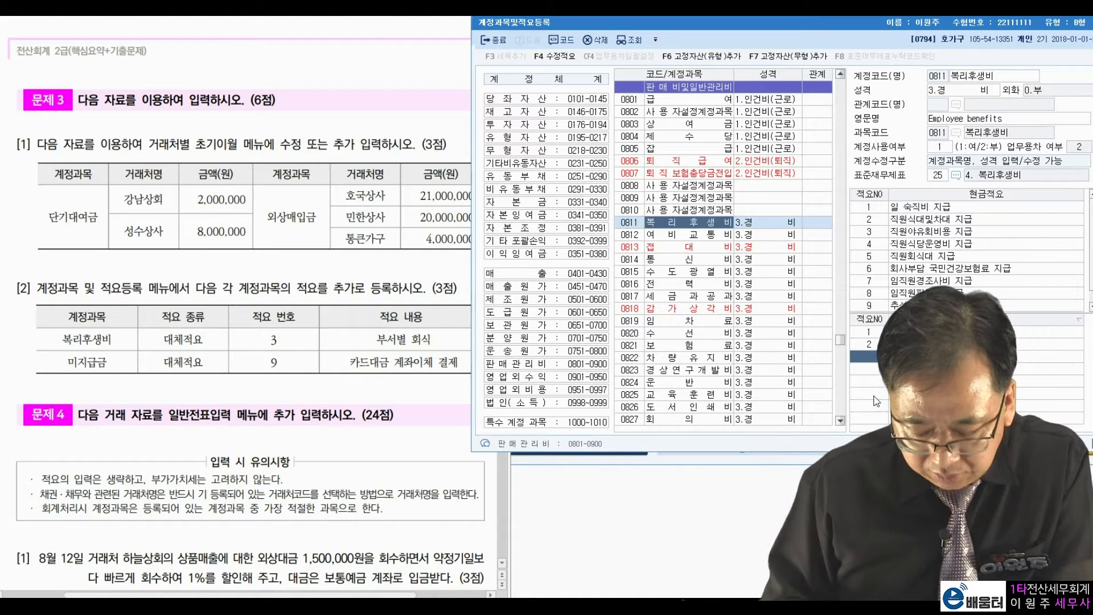
{"action": "left_click", "coordinate": [877, 402]}
{"action": "type", "text": "부"}
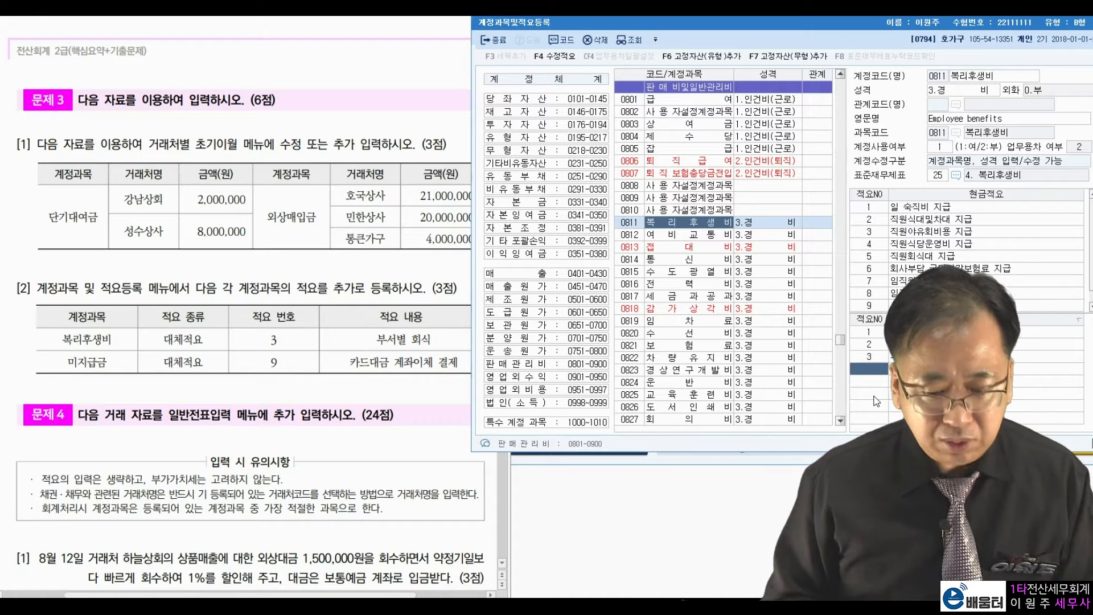
{"action": "key", "text": "Return"}
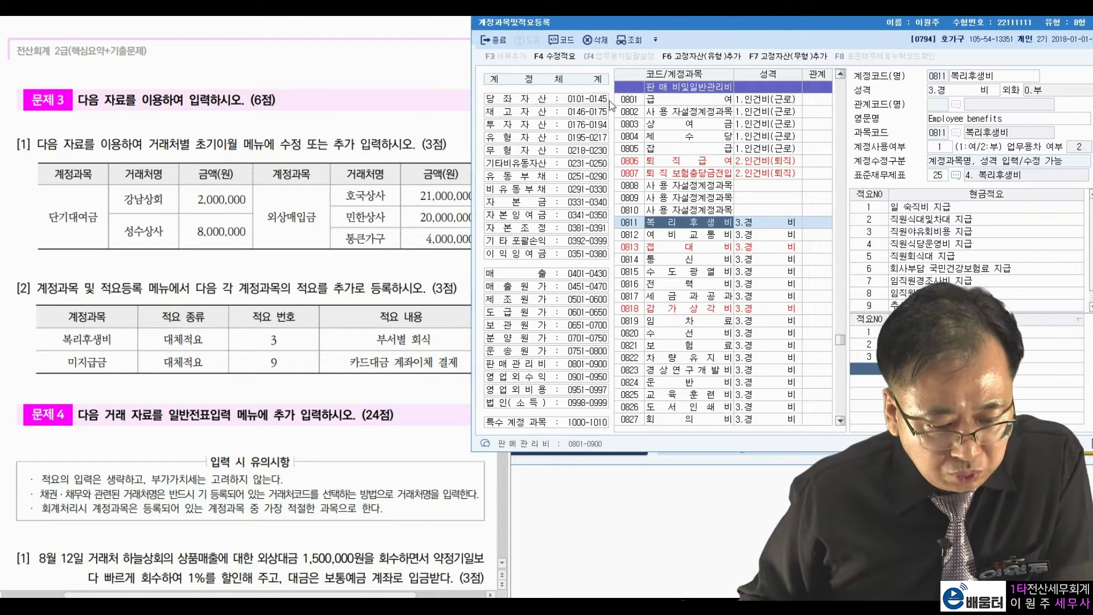
{"action": "left_click", "coordinate": [525, 178]}
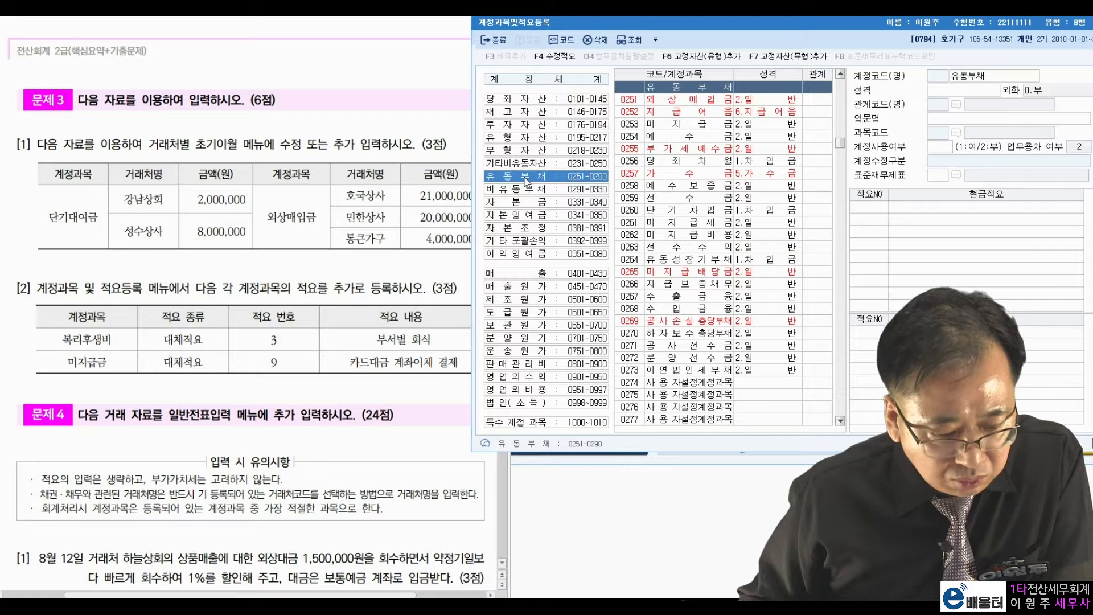
Save transfer memo 9 '카드대금 계좌이체 결제' for 0253 미지급금 and close the account register.
{"action": "left_click", "coordinate": [699, 124]}
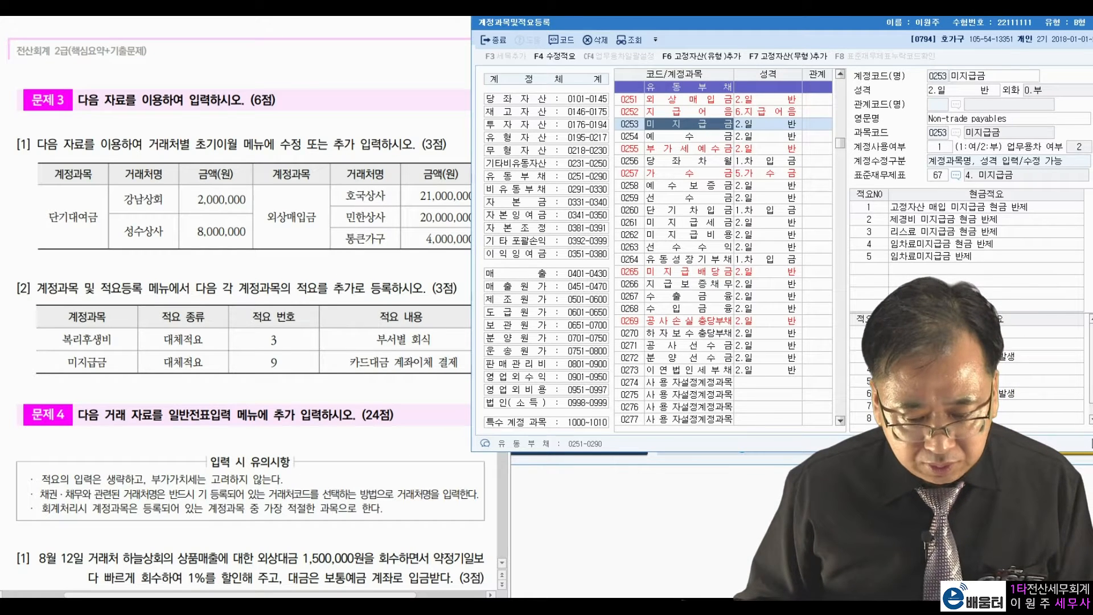
{"action": "left_click", "coordinate": [979, 319]}
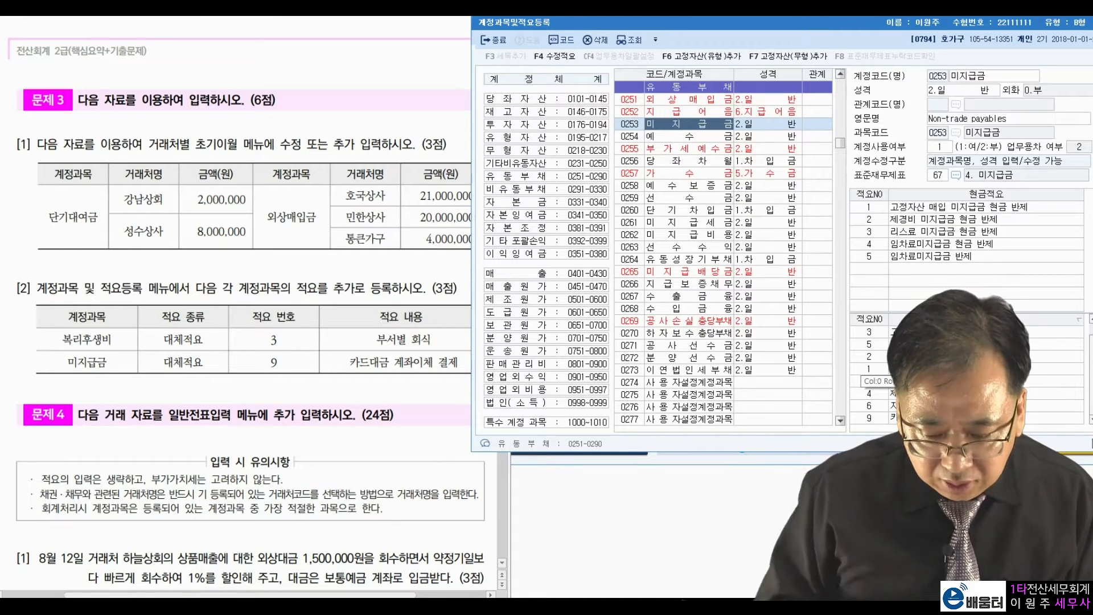
{"action": "key", "text": "Return"}
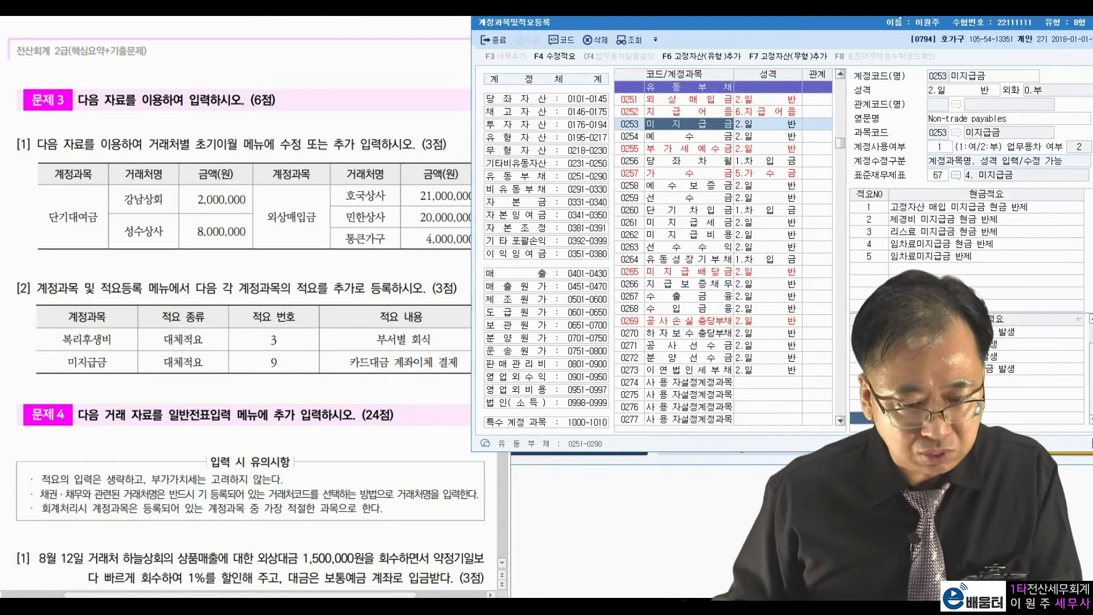
{"action": "left_click_drag", "start_coordinate": [881, 27], "coordinate": [770, 49]}
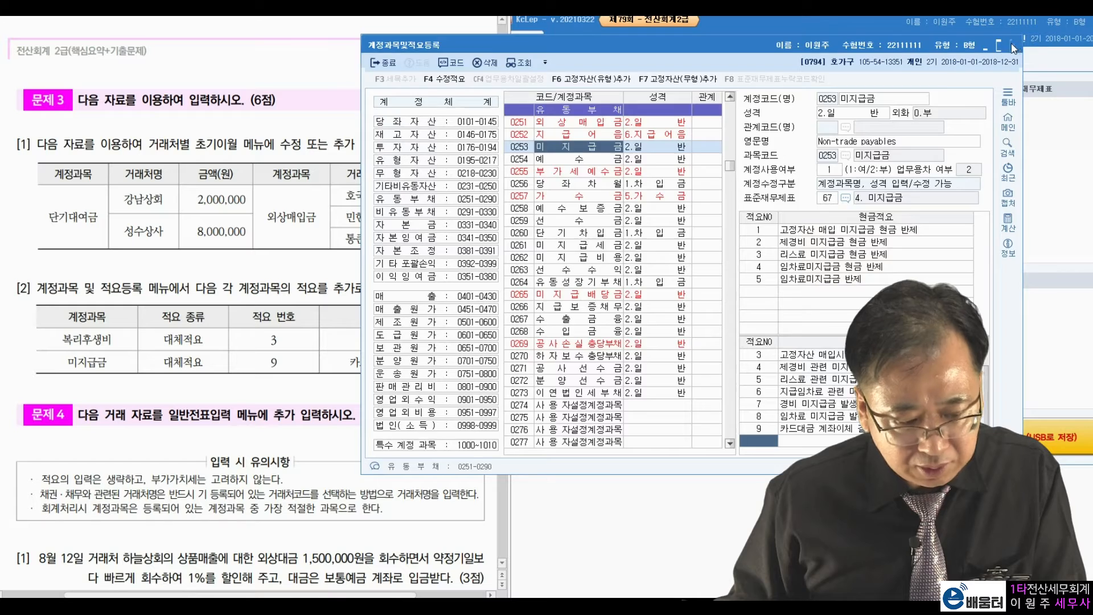
{"action": "left_click", "coordinate": [1012, 44]}
{"action": "scroll", "coordinate": [286, 410], "scroll_direction": "down", "scroll_amount": 5}
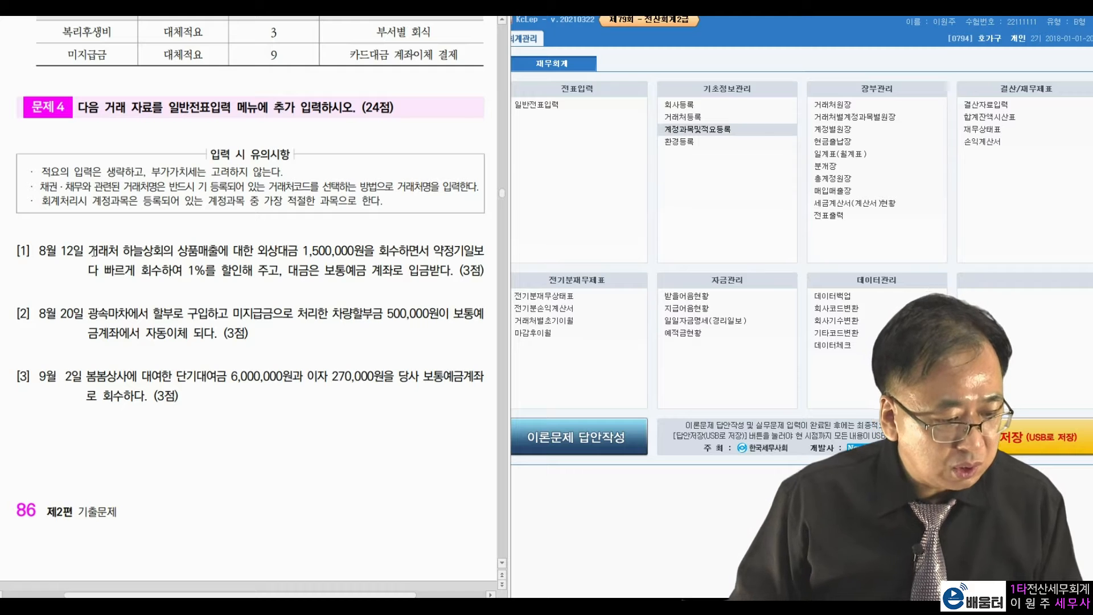
Open 일반전표입력 and set the entry day to August 12.
{"action": "left_click", "coordinate": [690, 73]}
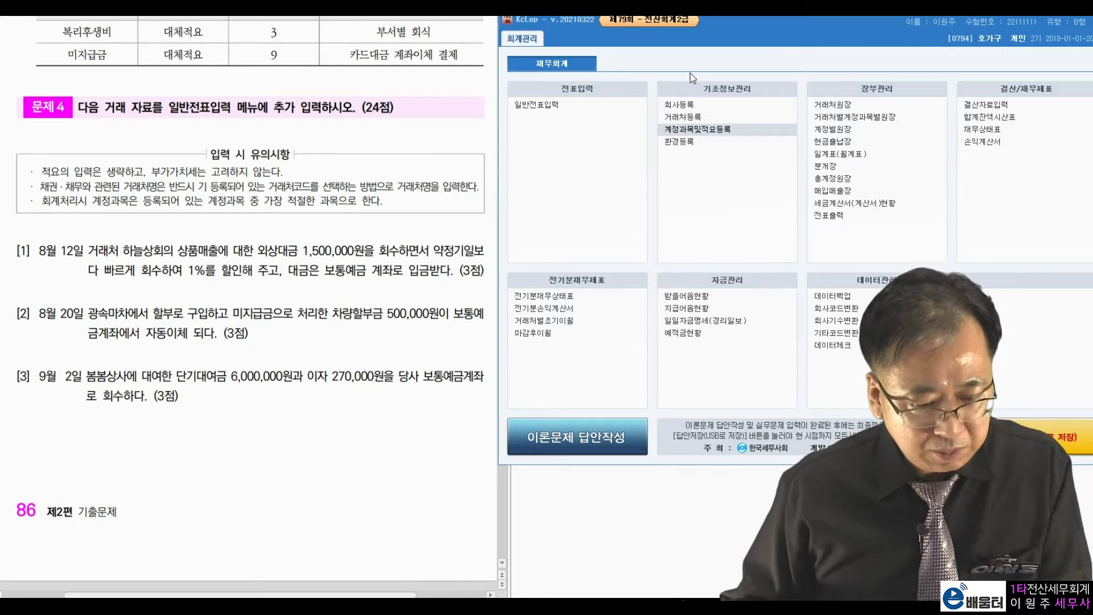
{"action": "left_click", "coordinate": [562, 103]}
{"action": "key", "text": "Return"}
{"action": "type", "text": "12"}
{"action": "key", "text": "Return"}
{"action": "left_click_drag", "start_coordinate": [701, 87], "coordinate": [757, 26]}
Review problem [1]: customer 하늘상회 and the 1,500,000 receivable amount.
{"action": "left_click", "coordinate": [322, 283]}
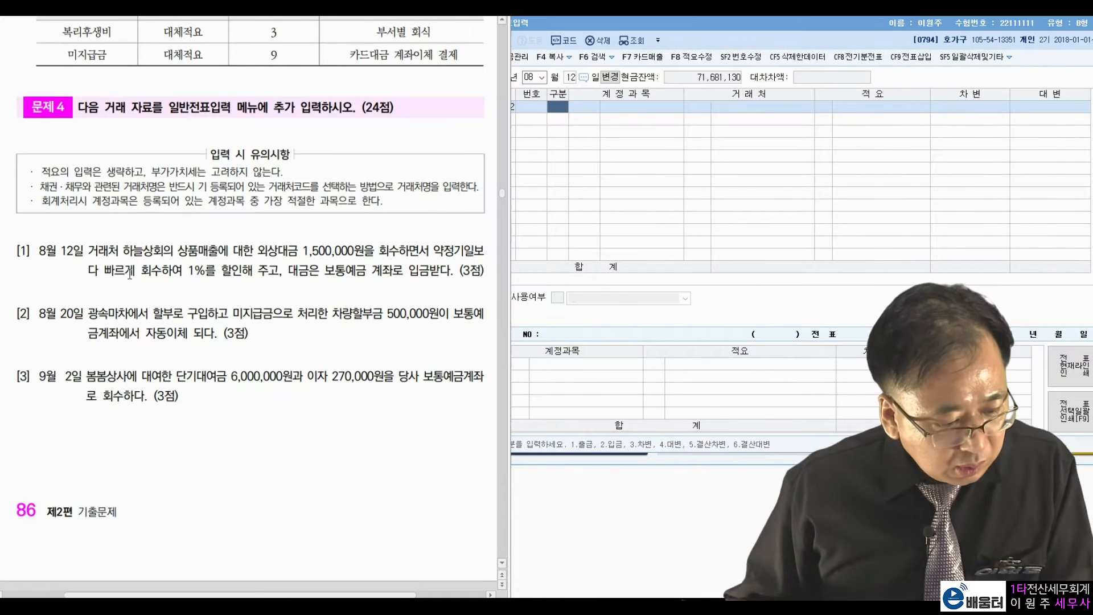
{"action": "left_click_drag", "start_coordinate": [85, 255], "coordinate": [167, 242]}
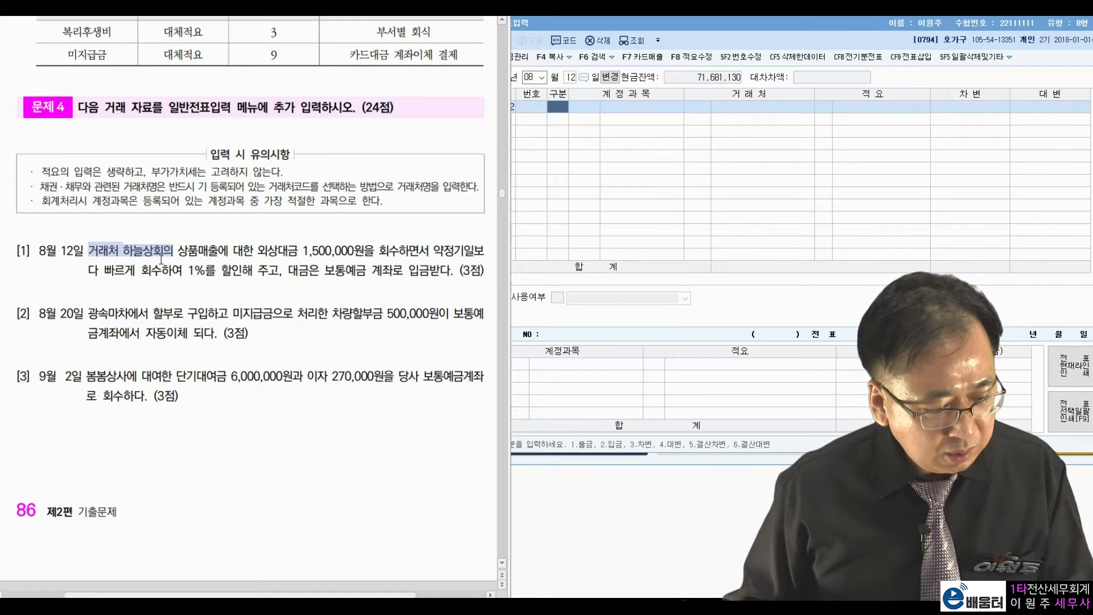
{"action": "left_click_drag", "start_coordinate": [257, 251], "coordinate": [375, 251]}
{"action": "left_click", "coordinate": [305, 281]}
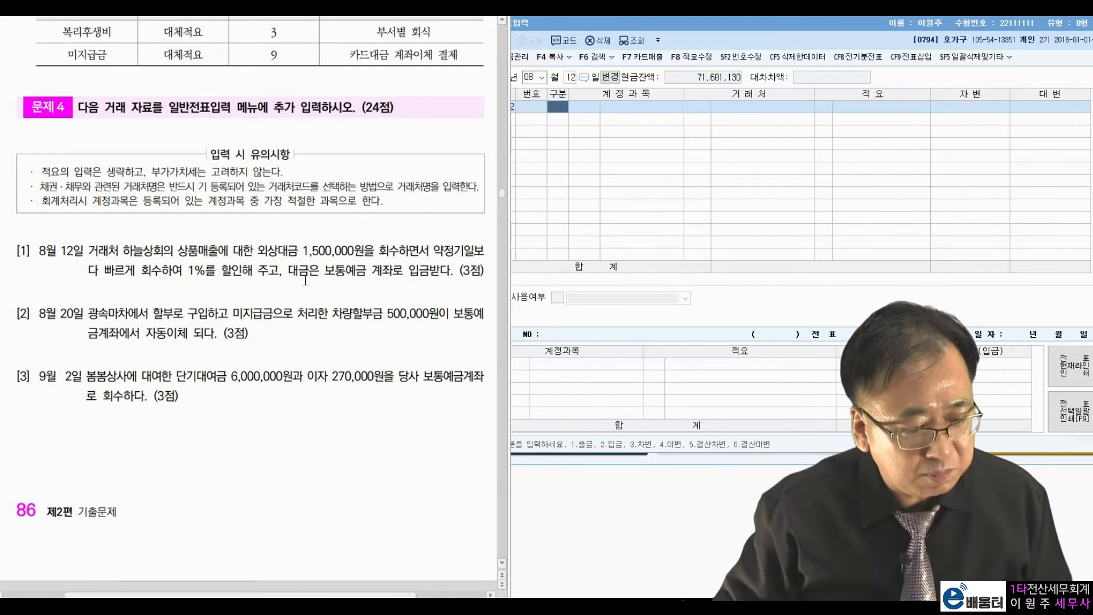
{"action": "left_click_drag", "start_coordinate": [300, 251], "coordinate": [375, 251]}
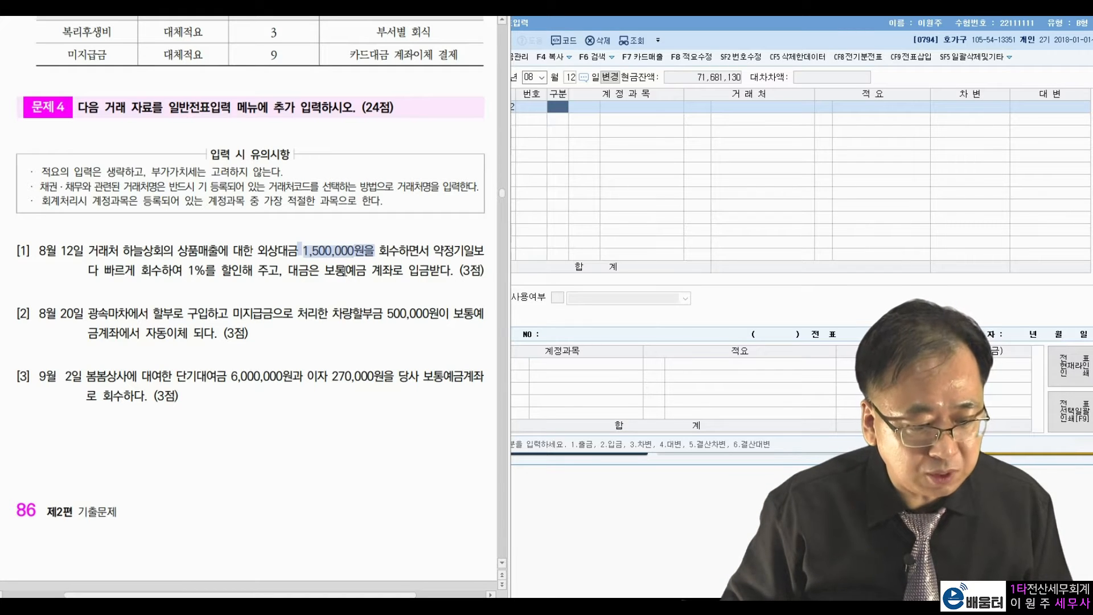
{"action": "left_click", "coordinate": [347, 271]}
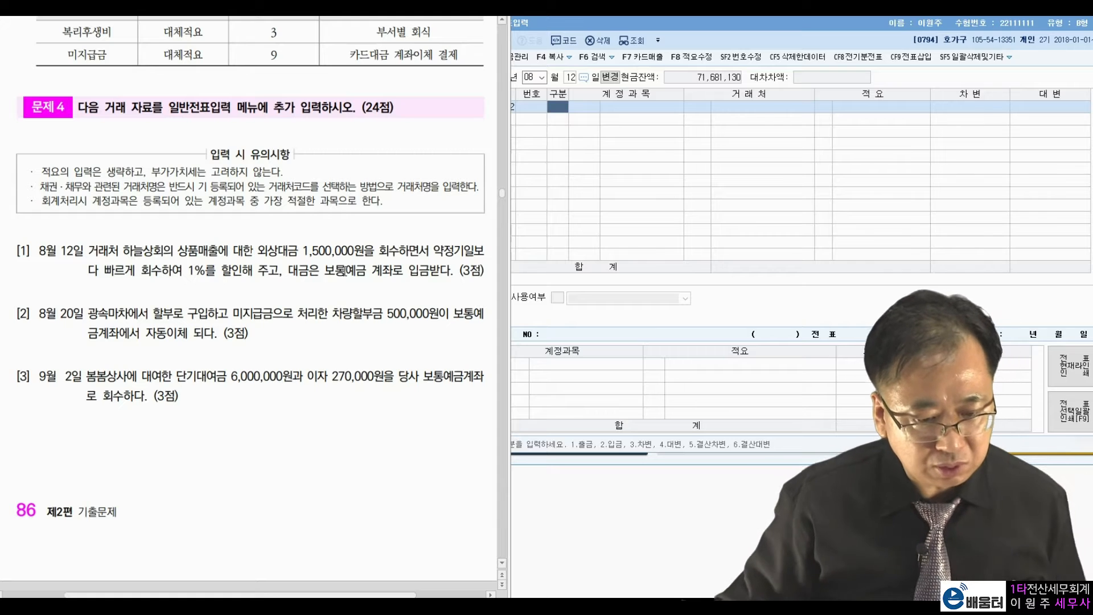
Enter the debit line 0103 보통예금 1,485,000, correcting a mistyped 14,850,000.
{"action": "left_click", "coordinate": [570, 134]}
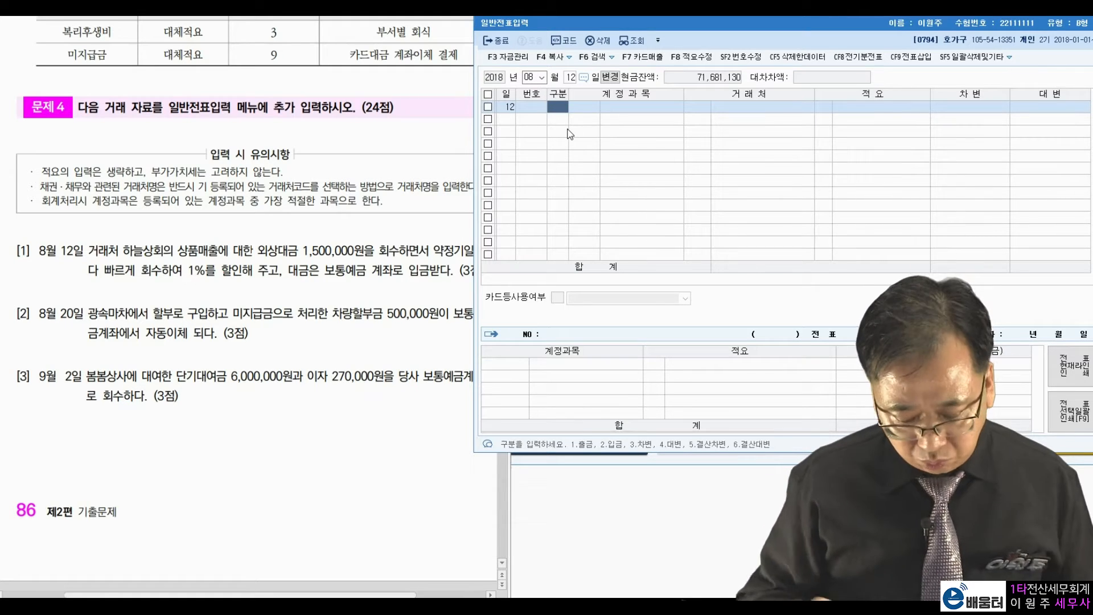
{"action": "type", "text": "1"}
{"action": "key", "text": "Return"}
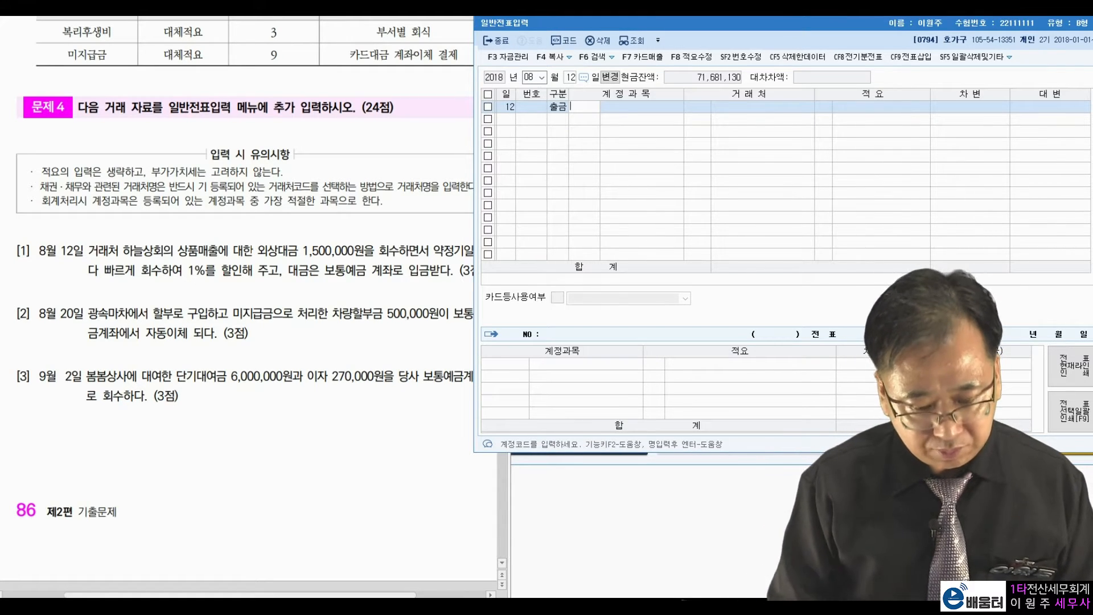
{"action": "key", "text": "shift+Tab"}
{"action": "type", "text": "3"}
{"action": "key", "text": "Return"}
{"action": "type", "text": "103"}
{"action": "key", "text": "Return"}
{"action": "key", "text": "Return"}
{"action": "key", "text": "Return"}
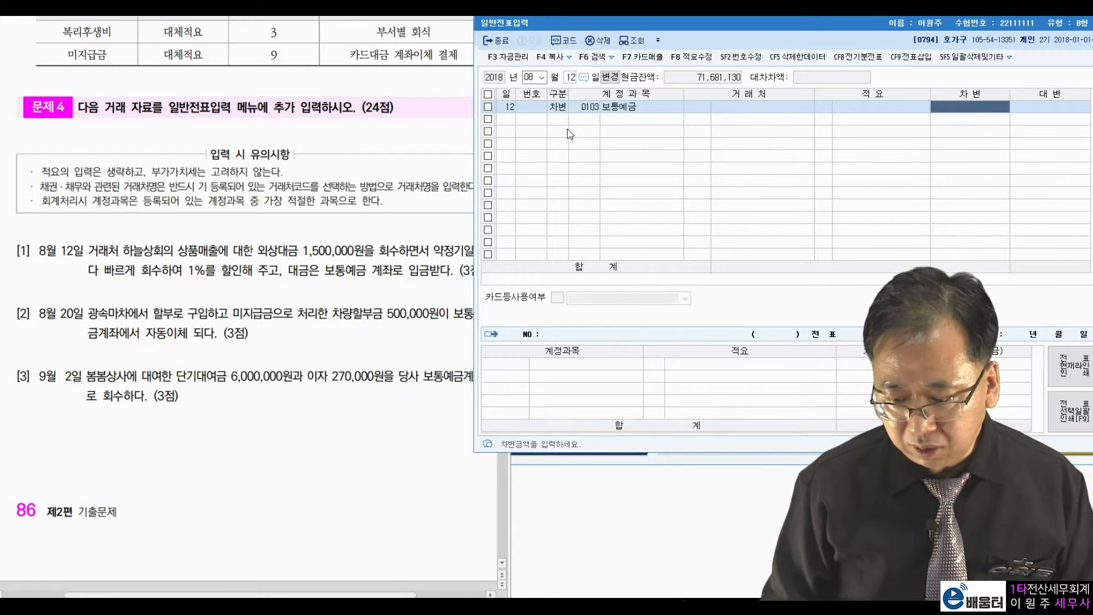
{"action": "type", "text": "14850000"}
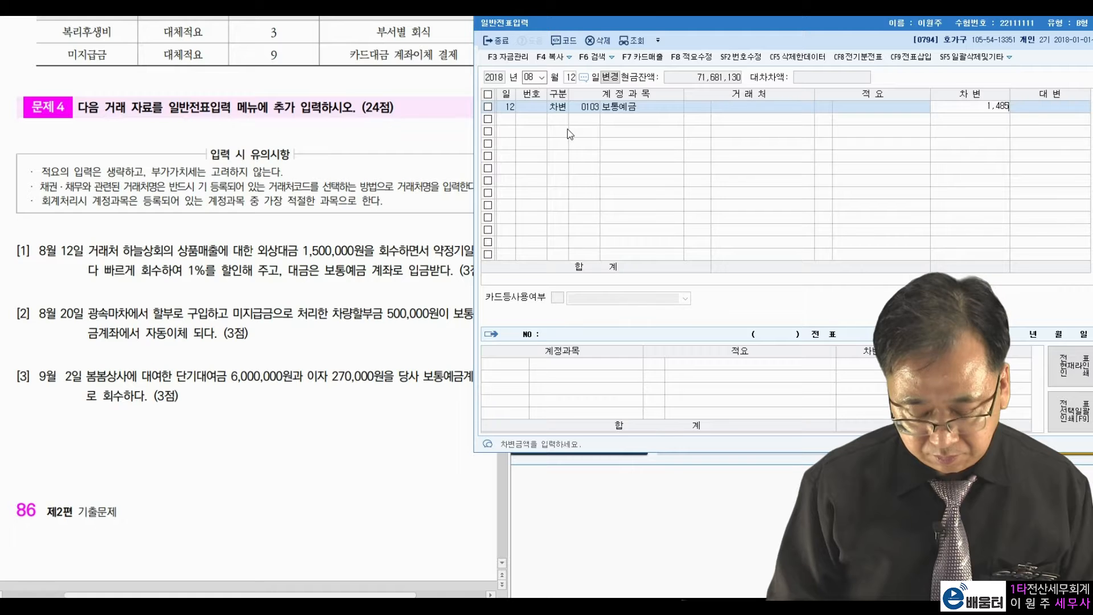
{"action": "key", "text": "Return"}
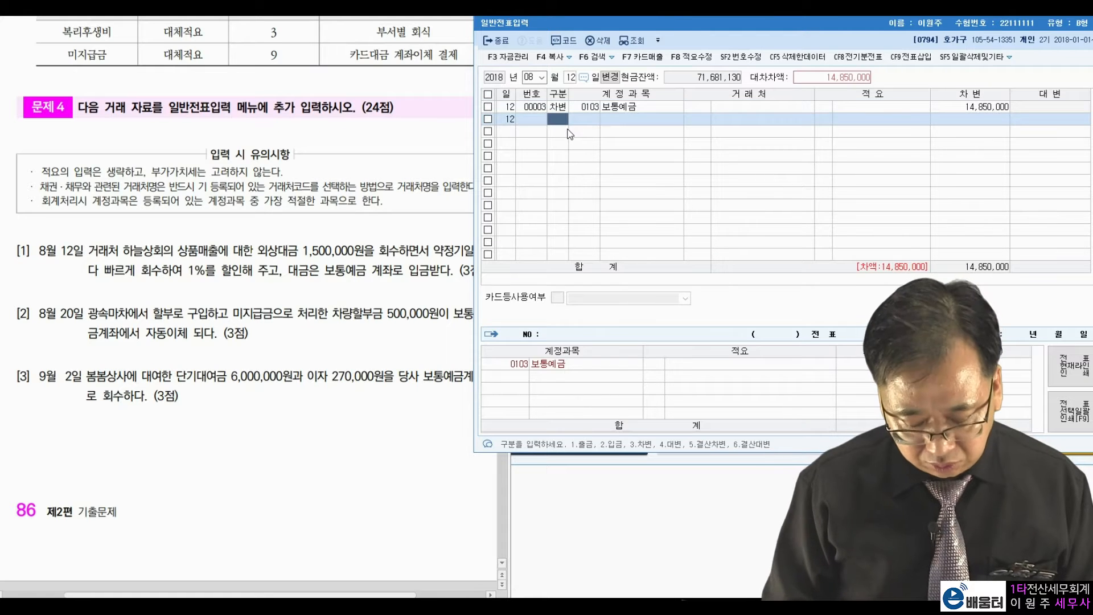
{"action": "key", "text": "Up"}
{"action": "key", "text": "Return"}
{"action": "key", "text": "Return"}
{"action": "key", "text": "Return"}
{"action": "key", "text": "Return"}
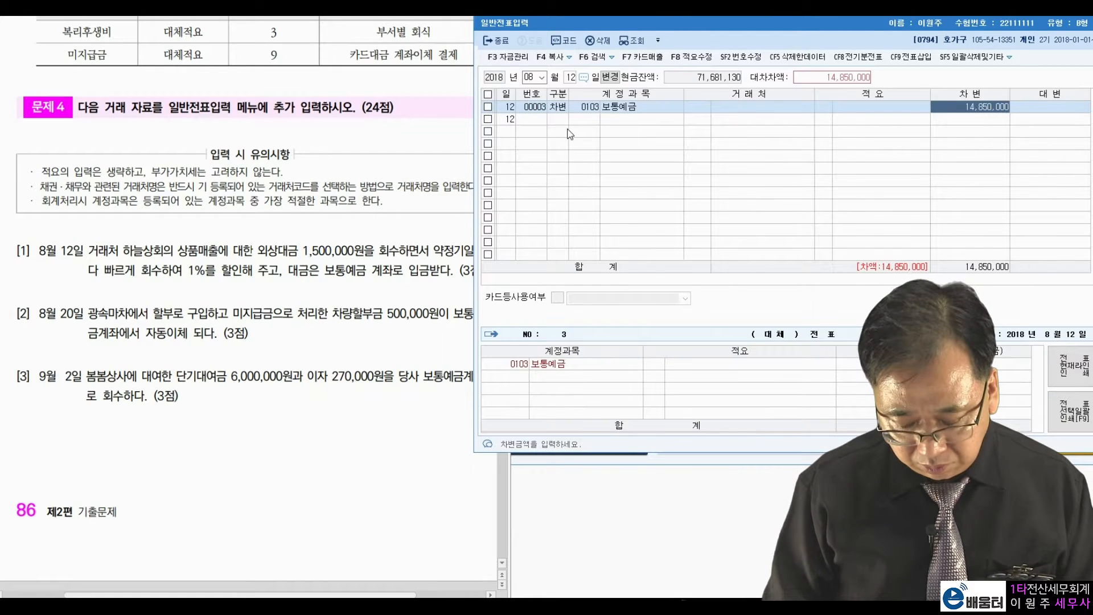
{"action": "type", "text": "1485000"}
{"action": "key", "text": "Return"}
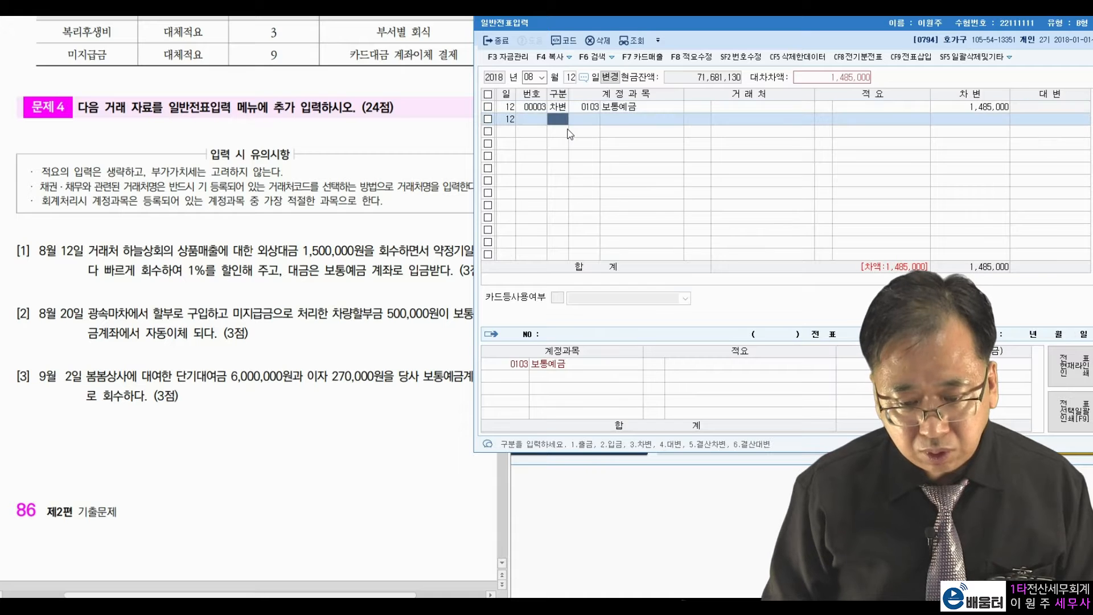
Add debit 0403 매출할인 15,000 and credit 0108 외상매출금 1,500,000 with partner 하늘상회.
{"action": "type", "text": "3"}
{"action": "type", "text": "매출할"}
{"action": "key", "text": "Return"}
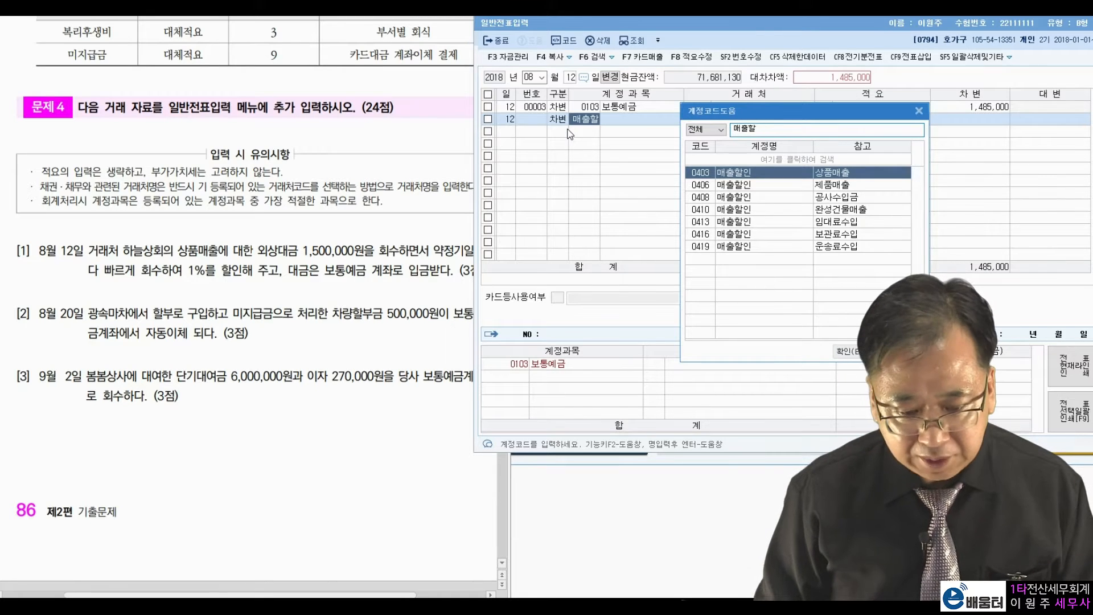
{"action": "key", "text": "Return"}
{"action": "key", "text": "Return"}
{"action": "key", "text": "Return"}
{"action": "type", "text": "15,000"}
{"action": "key", "text": "Return"}
{"action": "type", "text": "4"}
{"action": "key", "text": "Return"}
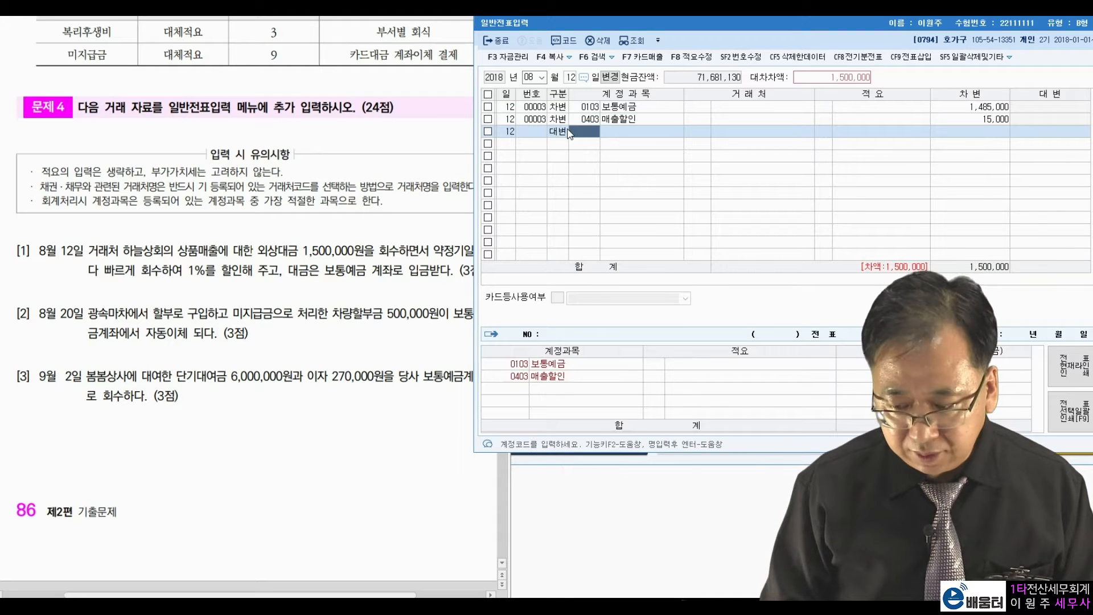
{"action": "type", "text": "108"}
{"action": "key", "text": "Return"}
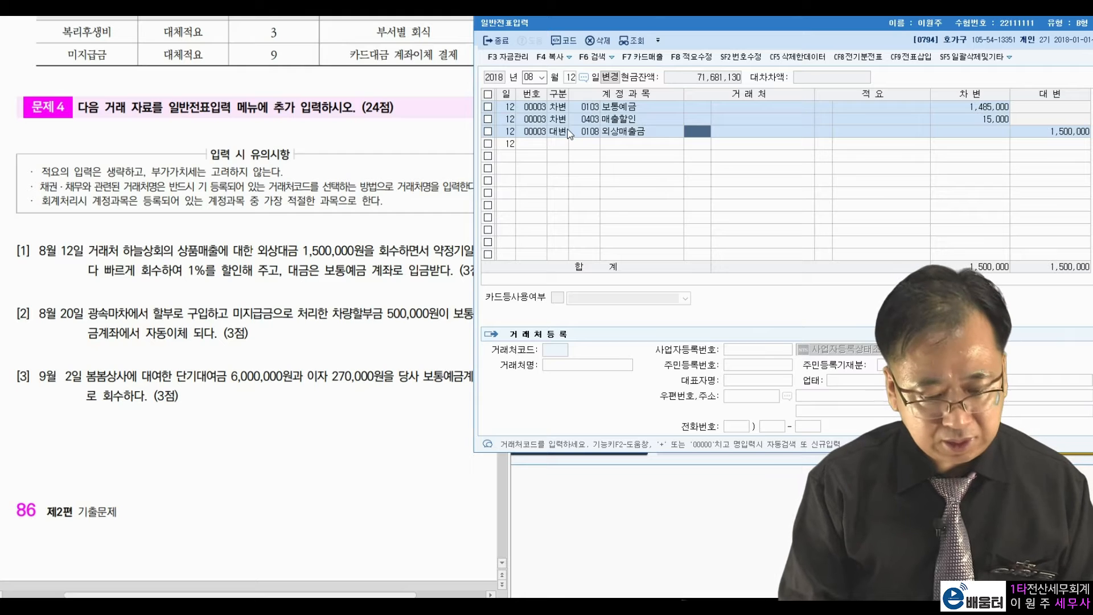
{"action": "type", "text": "하늘"}
{"action": "key", "text": "Return"}
{"action": "key", "text": "Return"}
{"action": "key", "text": "Return"}
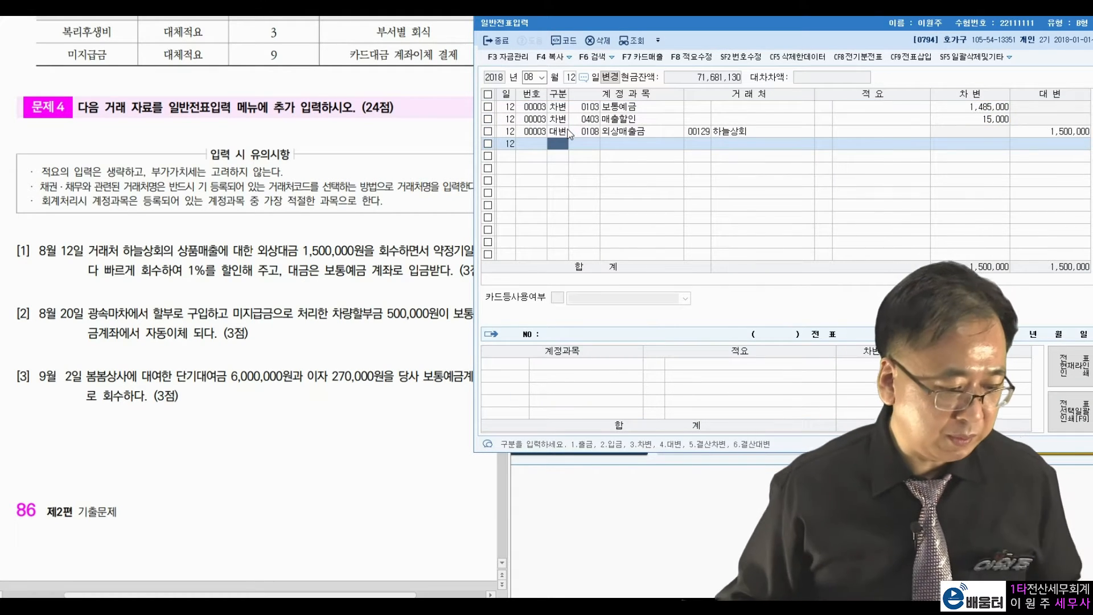
Move the entry date to August 20 and review problem [2]'s 광속마차 미지급금 details.
{"action": "left_click", "coordinate": [571, 79]}
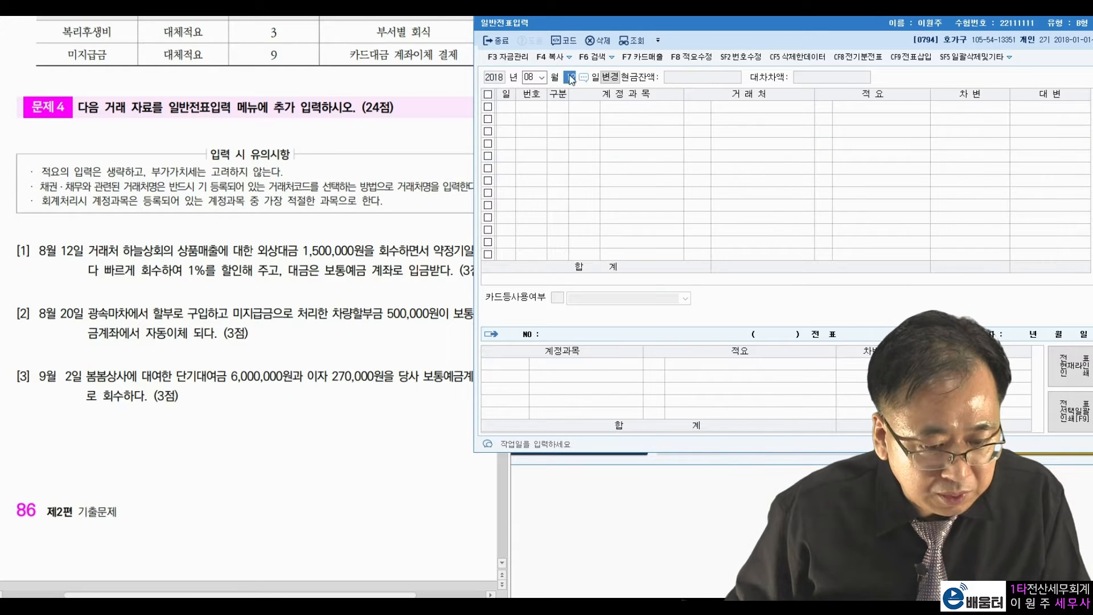
{"action": "type", "text": "20"}
{"action": "key", "text": "Return"}
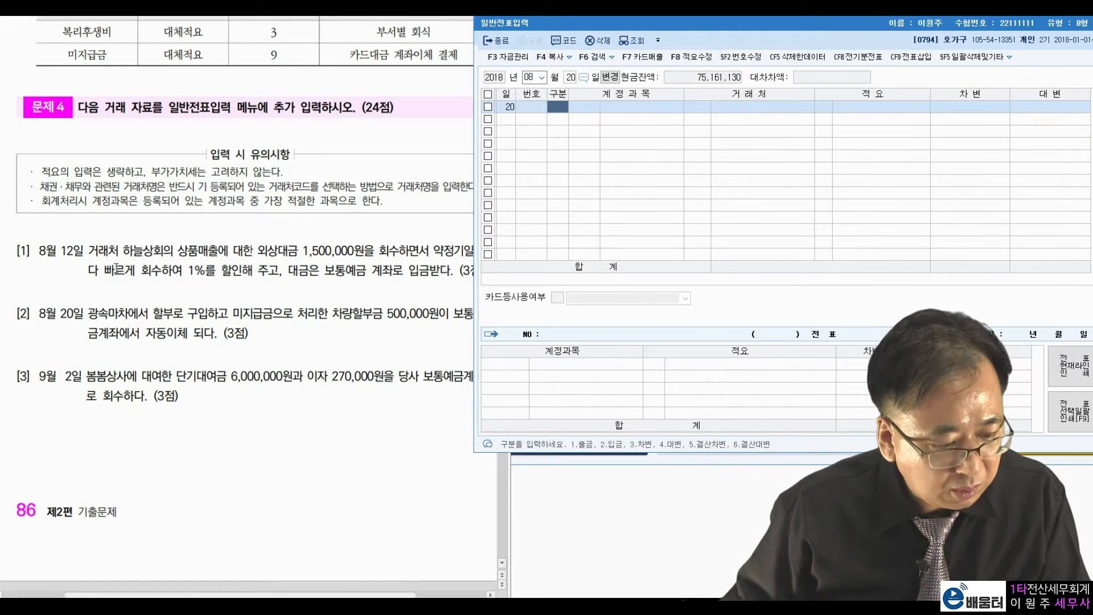
{"action": "left_click", "coordinate": [78, 303]}
{"action": "left_click_drag", "start_coordinate": [88, 312], "coordinate": [138, 313]}
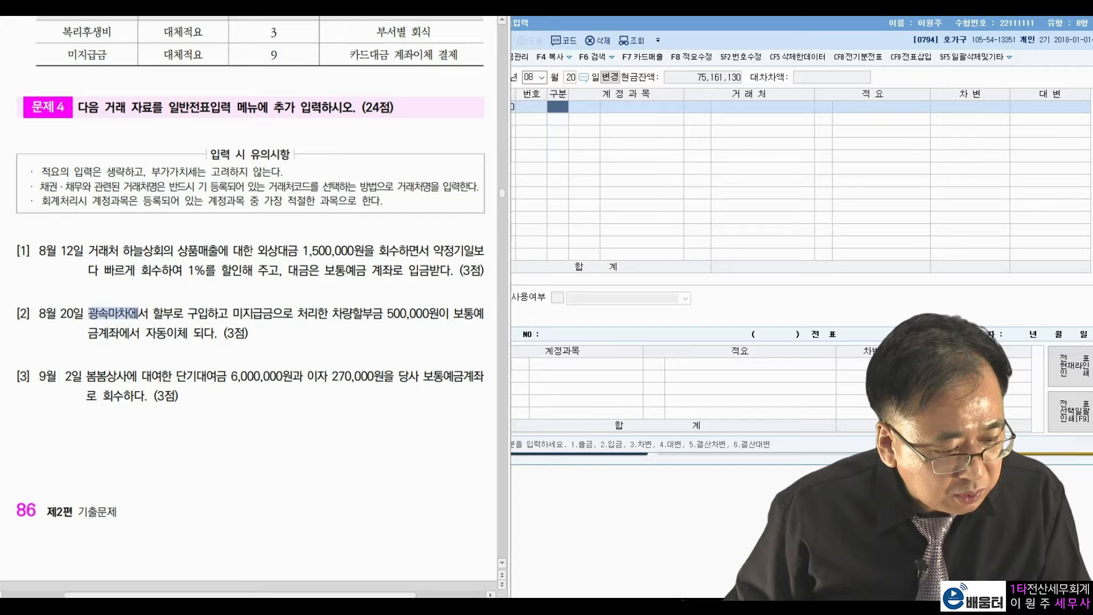
{"action": "left_click_drag", "start_coordinate": [234, 313], "coordinate": [383, 313]}
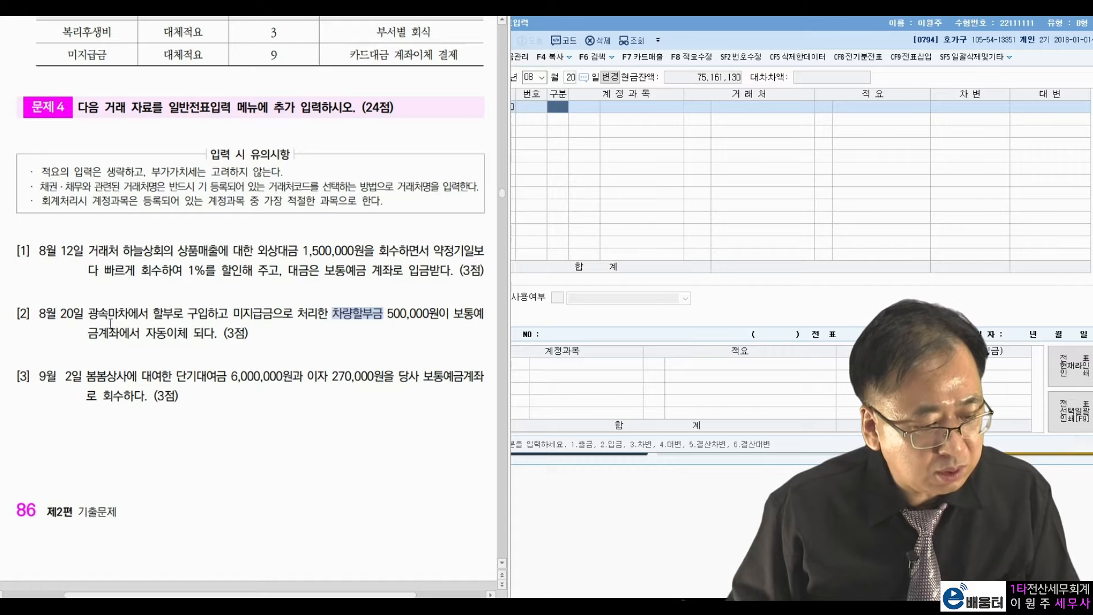
{"action": "left_click", "coordinate": [461, 302]}
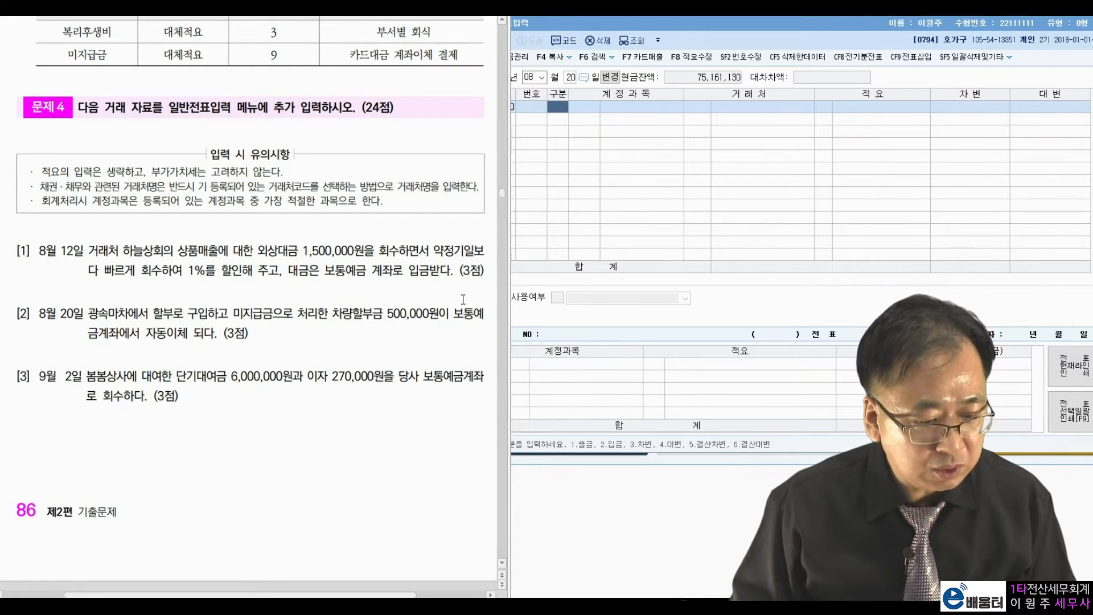
{"action": "left_click_drag", "start_coordinate": [228, 313], "coordinate": [270, 308]}
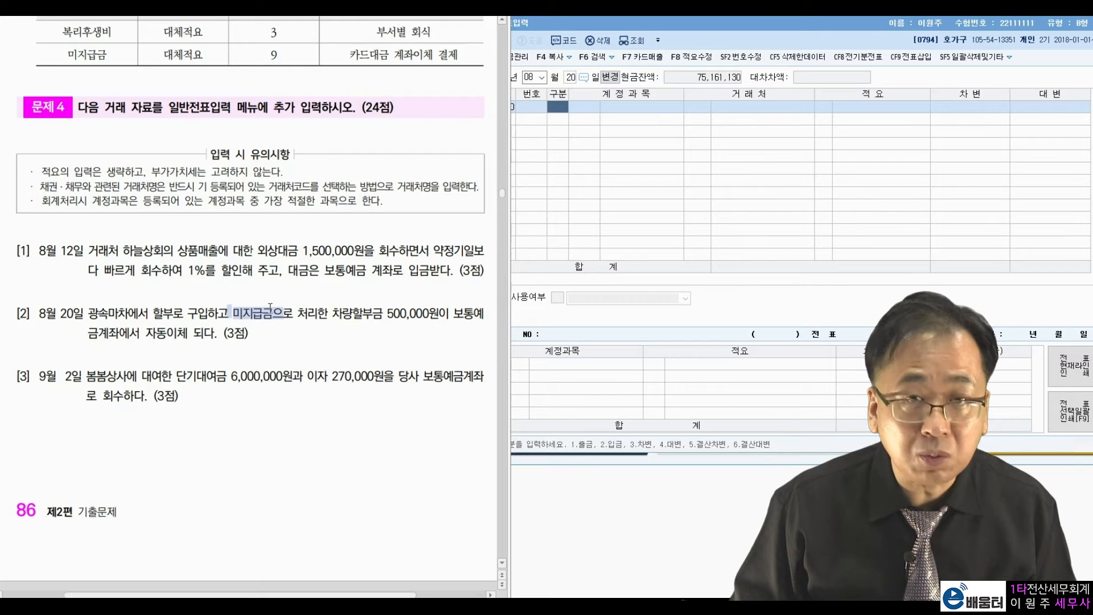
{"action": "left_click", "coordinate": [389, 309]}
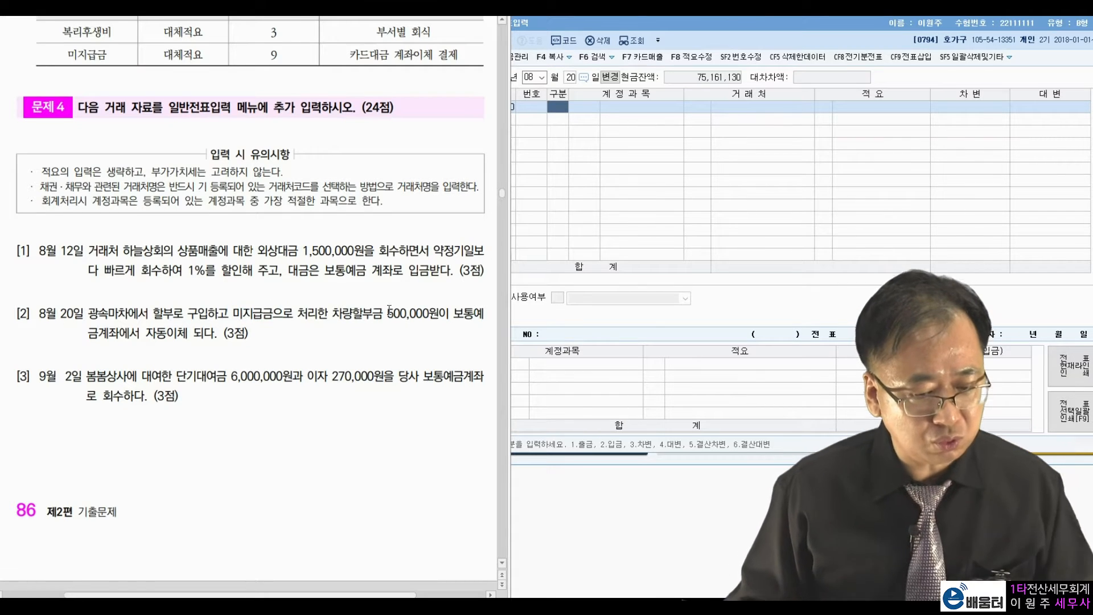
Start the first August 20 line as a debit (구분 3).
{"action": "left_click", "coordinate": [607, 179]}
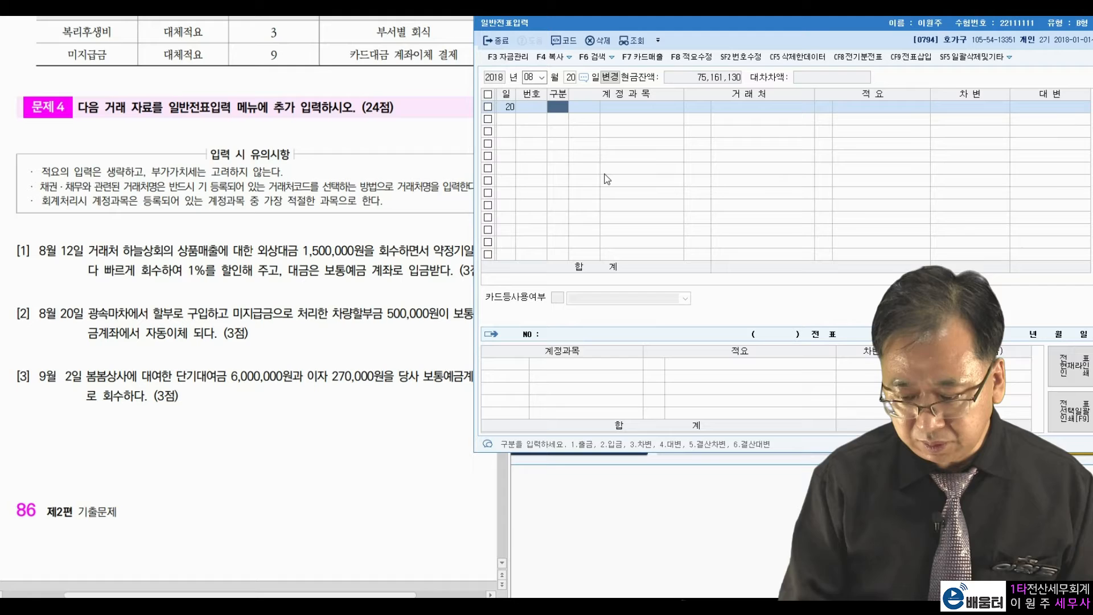
{"action": "type", "text": "3"}
{"action": "key", "text": "Return"}
Debit 0253 미지급금 500,000 with partner 광속마차.
{"action": "type", "text": "미지급"}
{"action": "key", "text": "Return"}
{"action": "key", "text": "Return"}
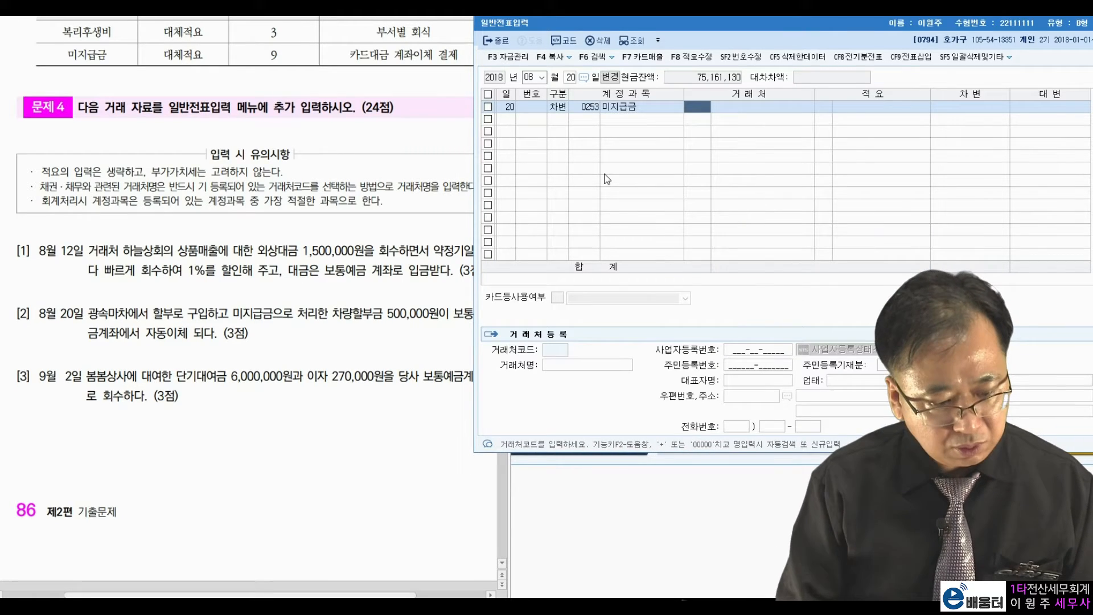
{"action": "type", "text": "광속"}
{"action": "key", "text": "Return"}
{"action": "key", "text": "Return"}
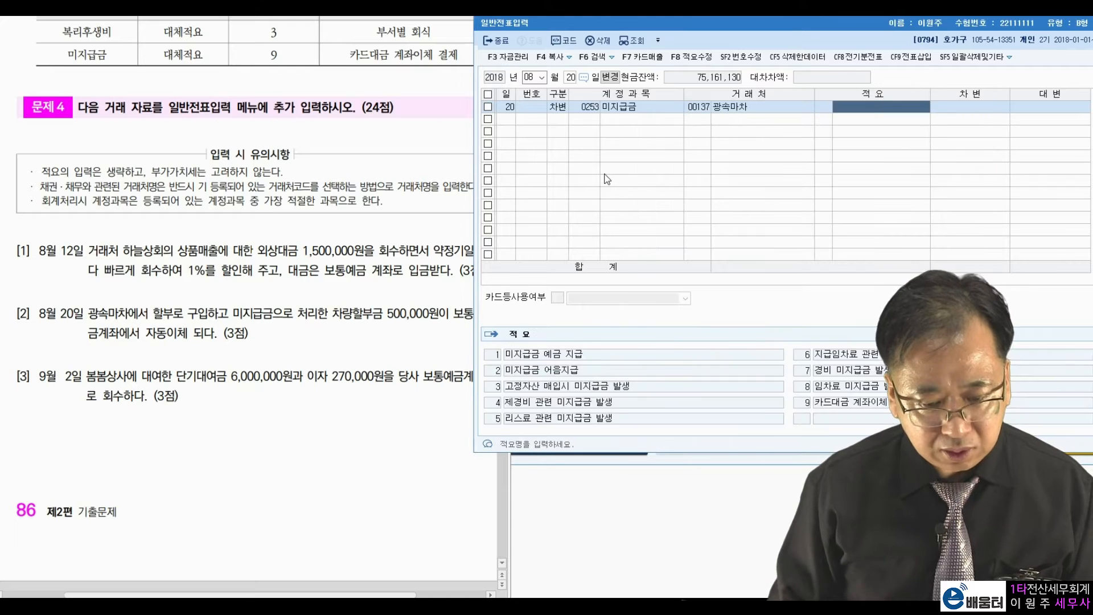
{"action": "key", "text": "Return"}
{"action": "type", "text": "500000"}
{"action": "key", "text": "Return"}
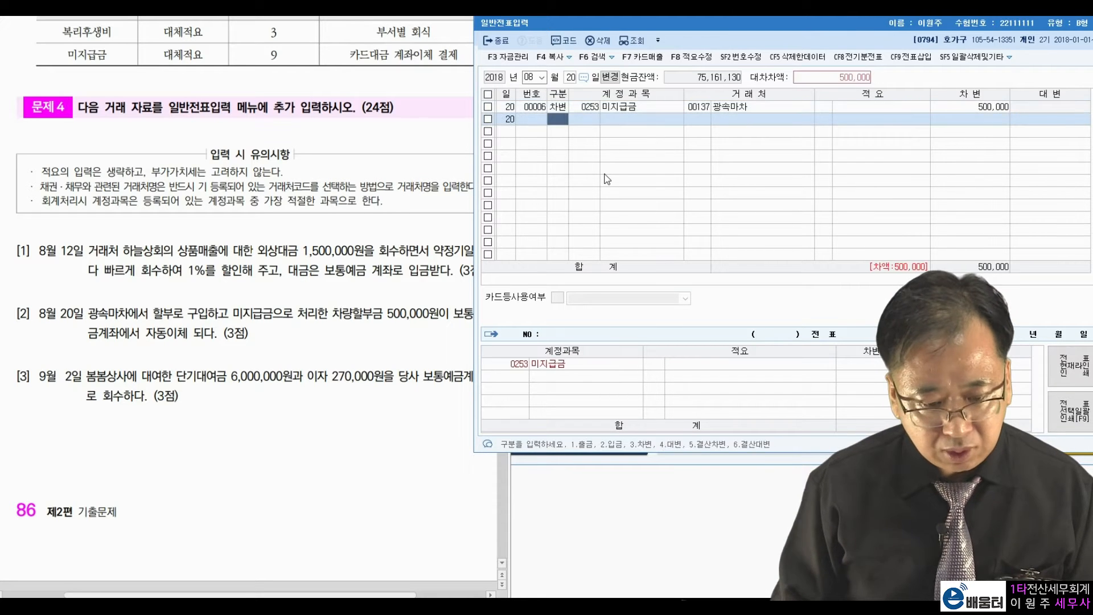
{"action": "type", "text": "4"}
{"action": "key", "text": "Return"}
Credit 0103 보통예금 500,000 with no partner to balance the entry.
{"action": "type", "text": "103"}
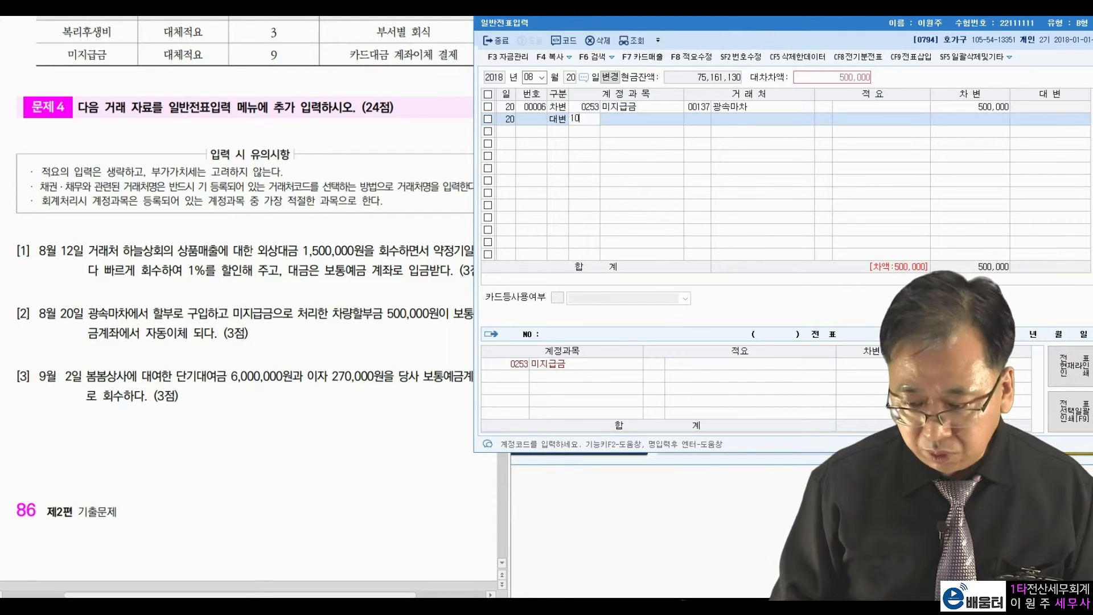
{"action": "key", "text": "Return"}
{"action": "key", "text": "Return"}
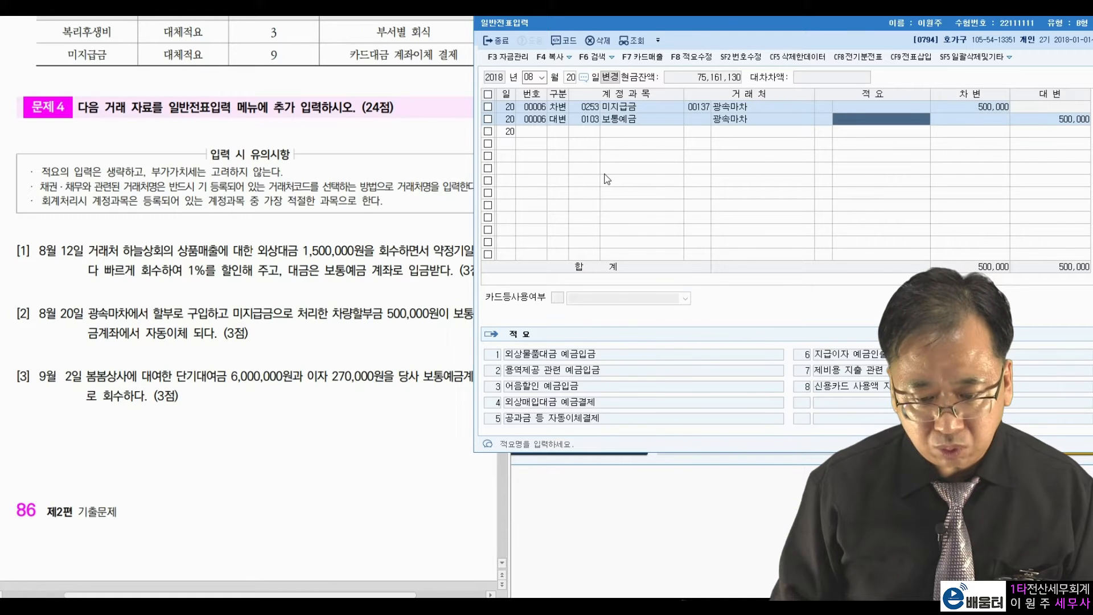
{"action": "key", "text": "Left"}
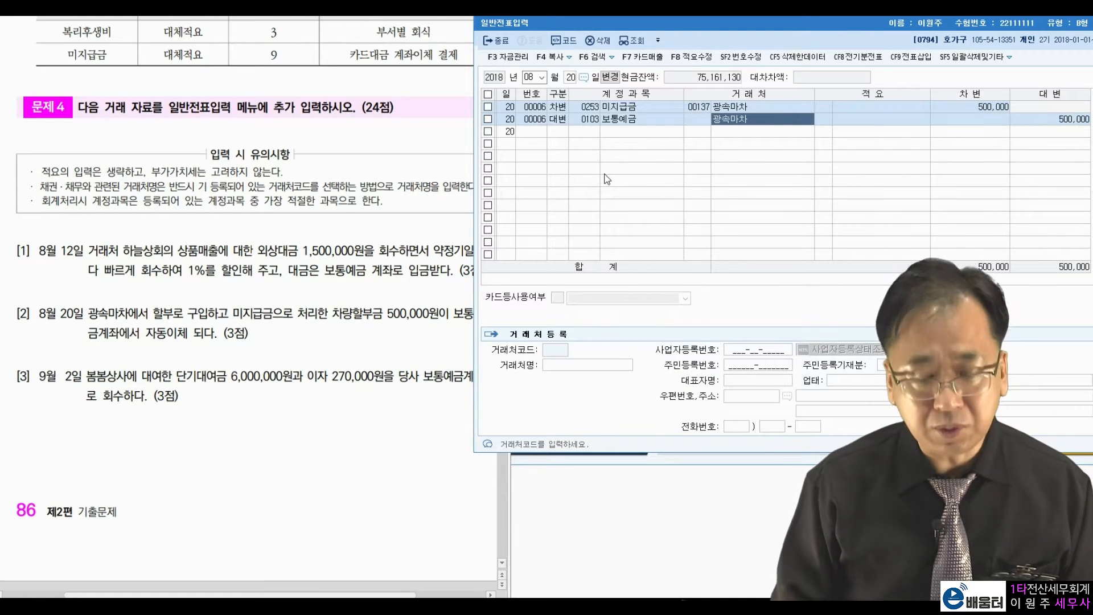
{"action": "key", "text": "BackSpace"}
{"action": "key", "text": "BackSpace"}
{"action": "key", "text": "BackSpace"}
{"action": "key", "text": "BackSpace"}
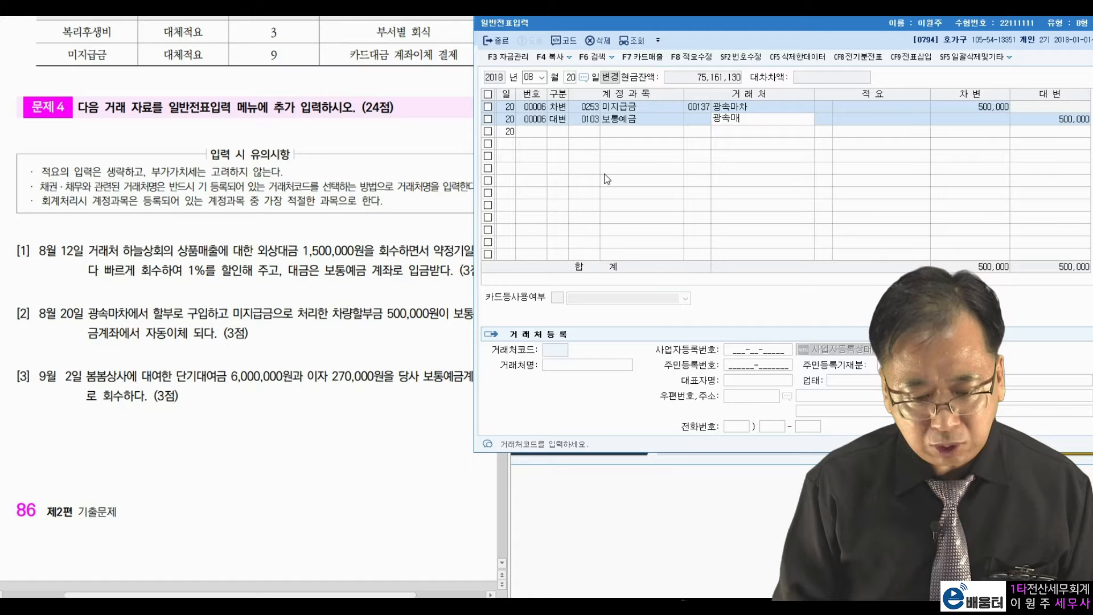
{"action": "key", "text": "Return"}
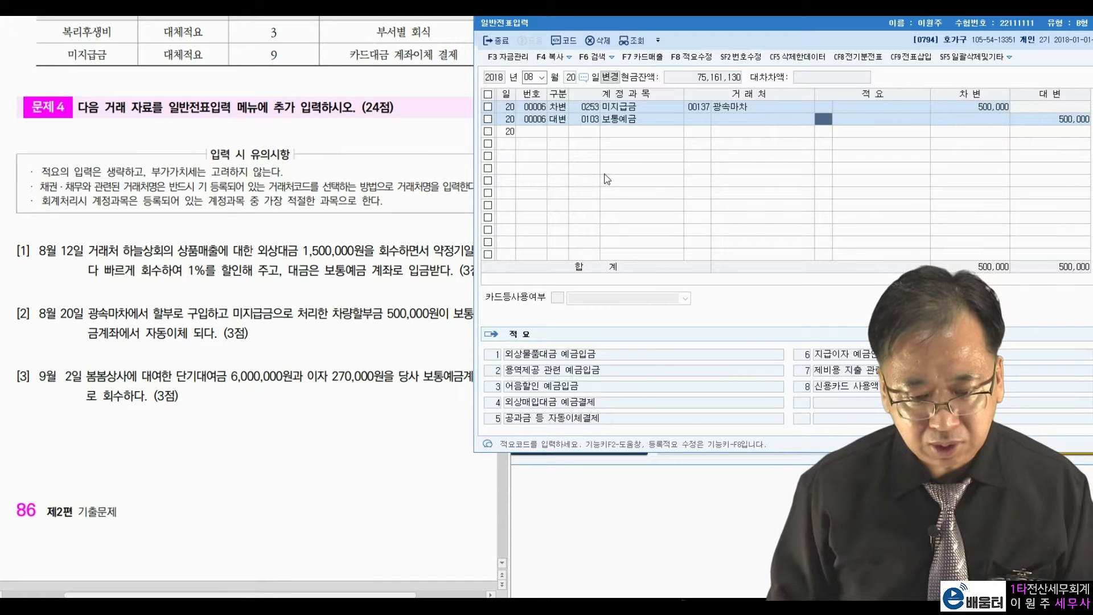
{"action": "key", "text": "Return"}
{"action": "key", "text": "Return"}
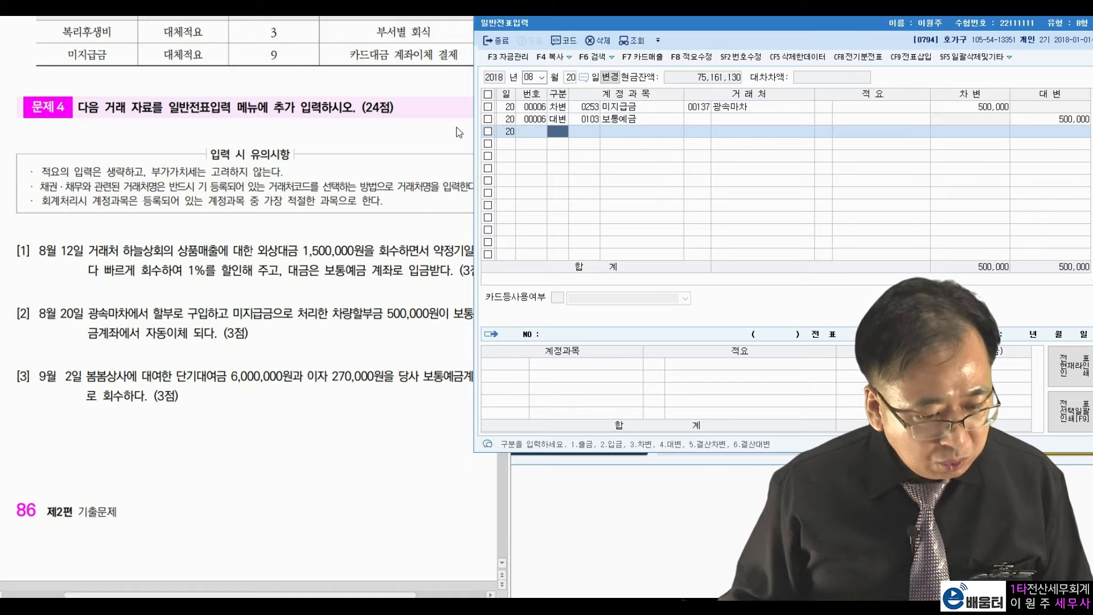
Switch the journal date to September 2 and check the problem sheet.
{"action": "left_click", "coordinate": [529, 77]}
{"action": "type", "text": "9"}
{"action": "key", "text": "Return"}
{"action": "type", "text": "2"}
{"action": "key", "text": "Return"}
{"action": "left_click", "coordinate": [100, 387]}
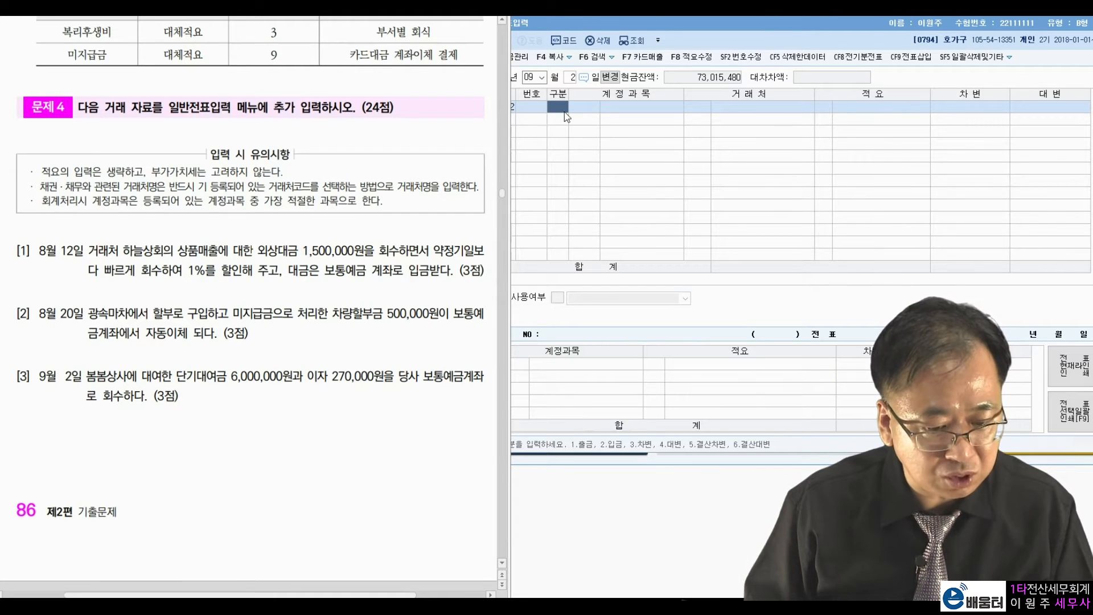
{"action": "left_click", "coordinate": [567, 131]}
Debit 0103 보통예금 6,270,000.
{"action": "type", "text": "3"}
{"action": "key", "text": "Return"}
{"action": "type", "text": "103"}
{"action": "key", "text": "Return"}
{"action": "key", "text": "Return"}
{"action": "key", "text": "Return"}
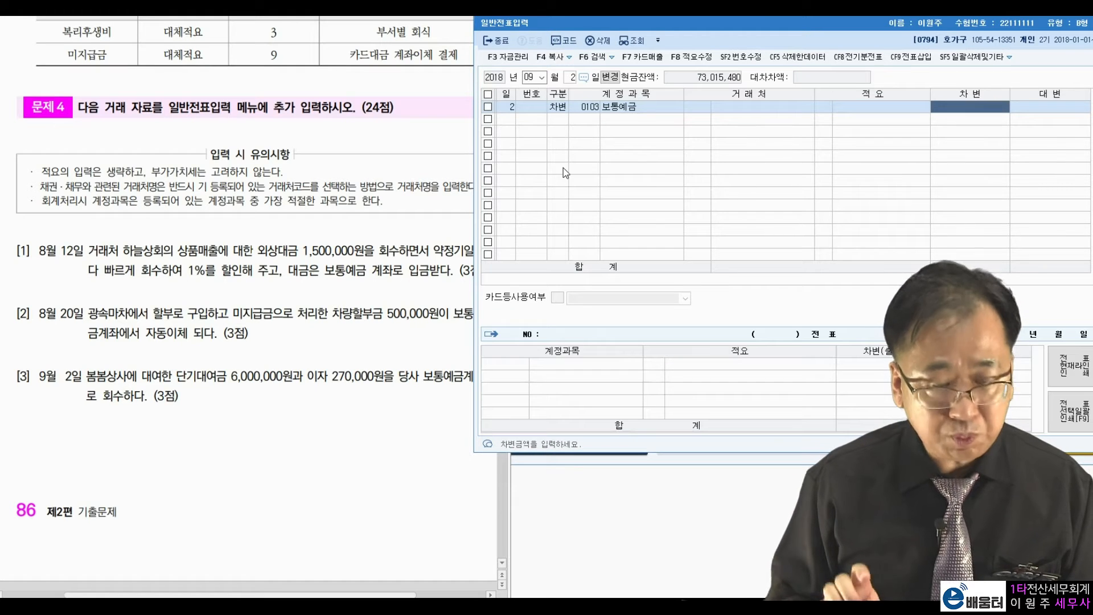
{"action": "type", "text": "6,270,000"}
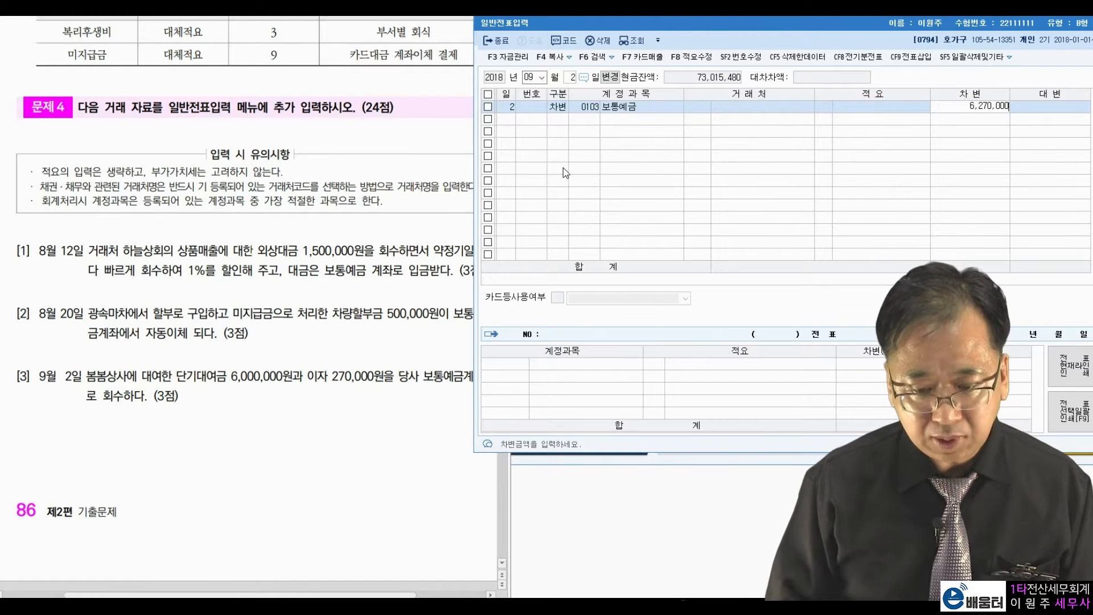
{"action": "key", "text": "Return"}
Credit 단기대여금 6,000,000 from 봄봄상사 and 이자수익 270,000.
{"action": "type", "text": "4단기대"}
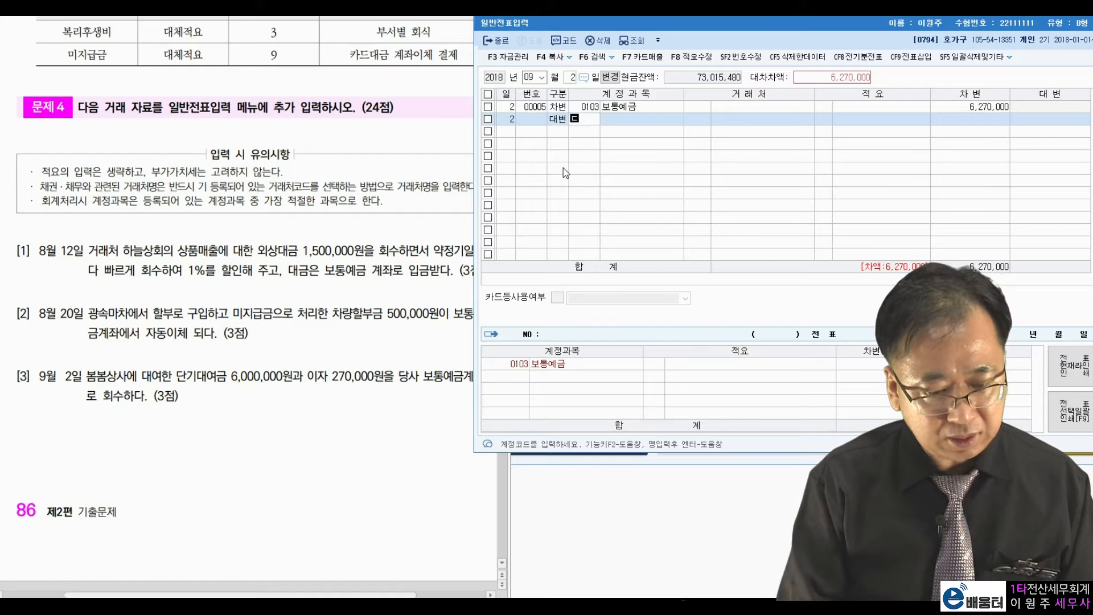
{"action": "key", "text": "Return"}
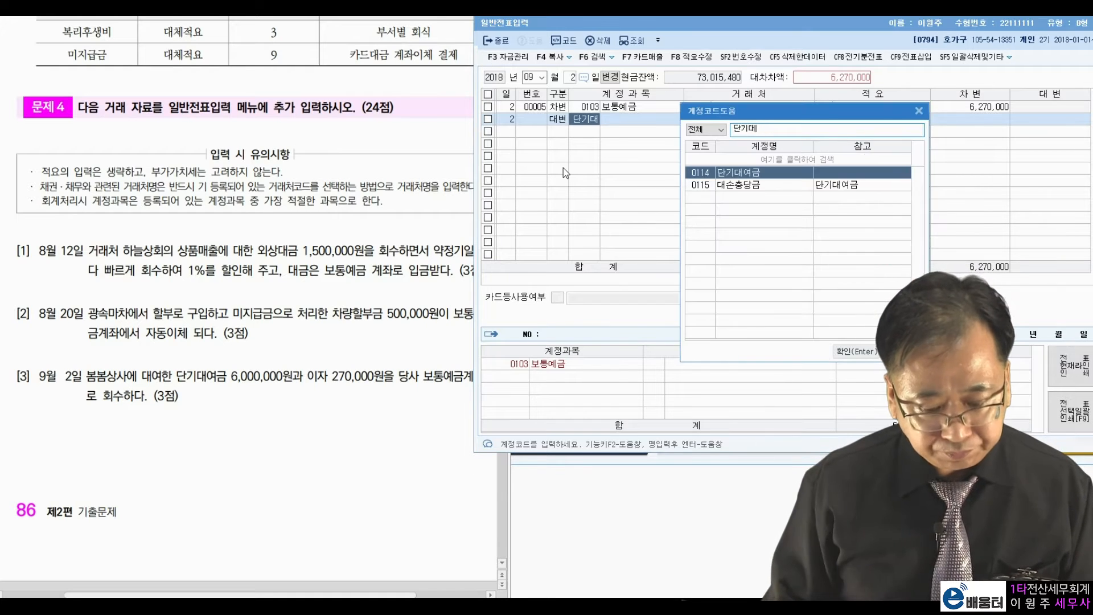
{"action": "key", "text": "Return"}
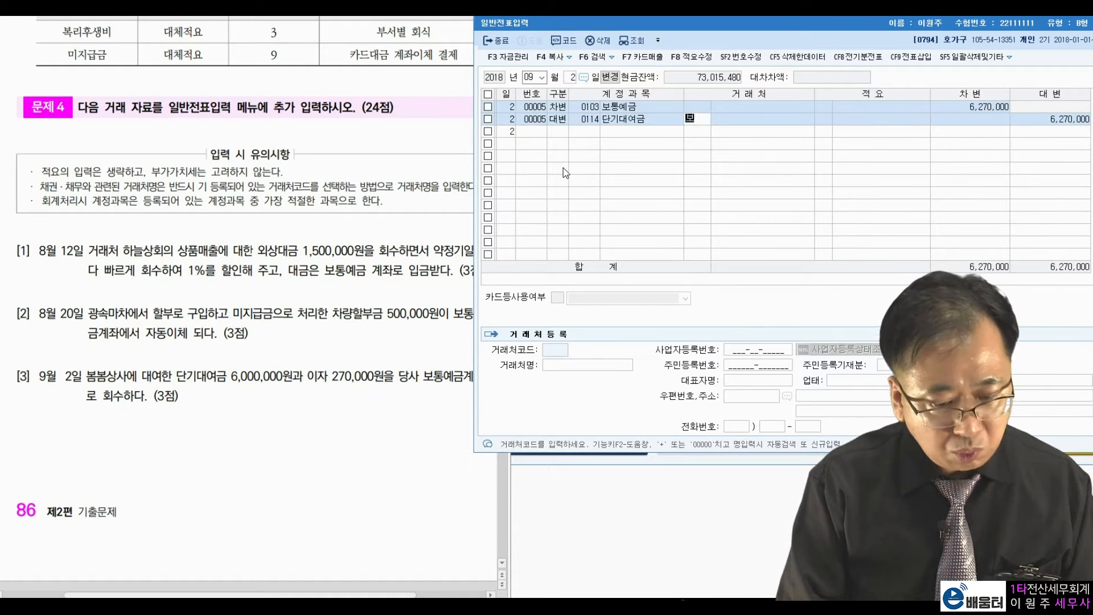
{"action": "type", "text": "봄봄"}
{"action": "key", "text": "Return"}
{"action": "key", "text": "Return"}
{"action": "key", "text": "Return"}
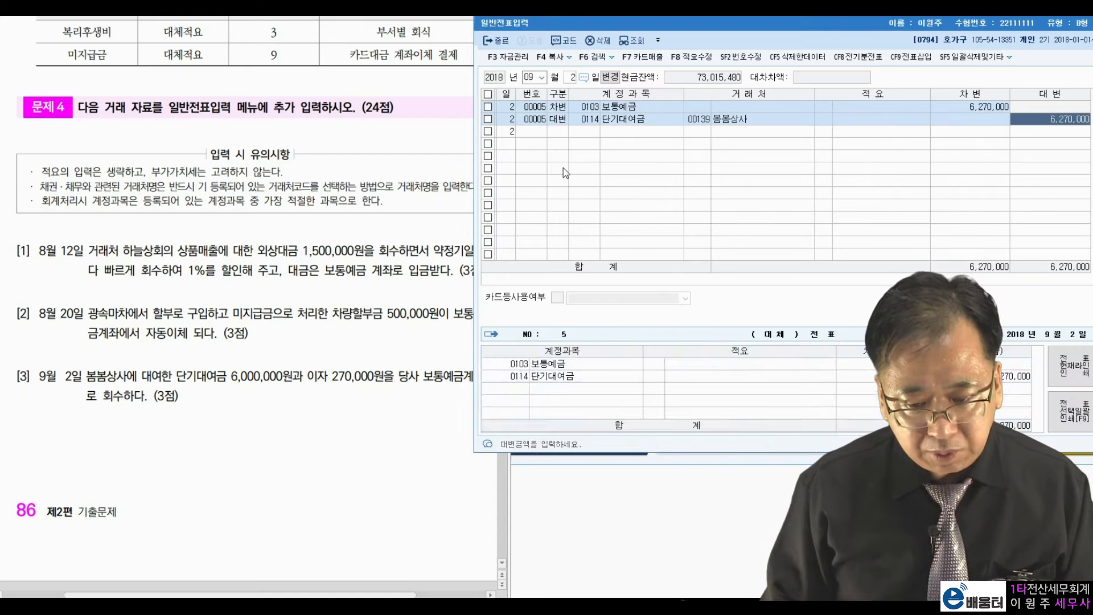
{"action": "type", "text": "6000000"}
{"action": "key", "text": "Return"}
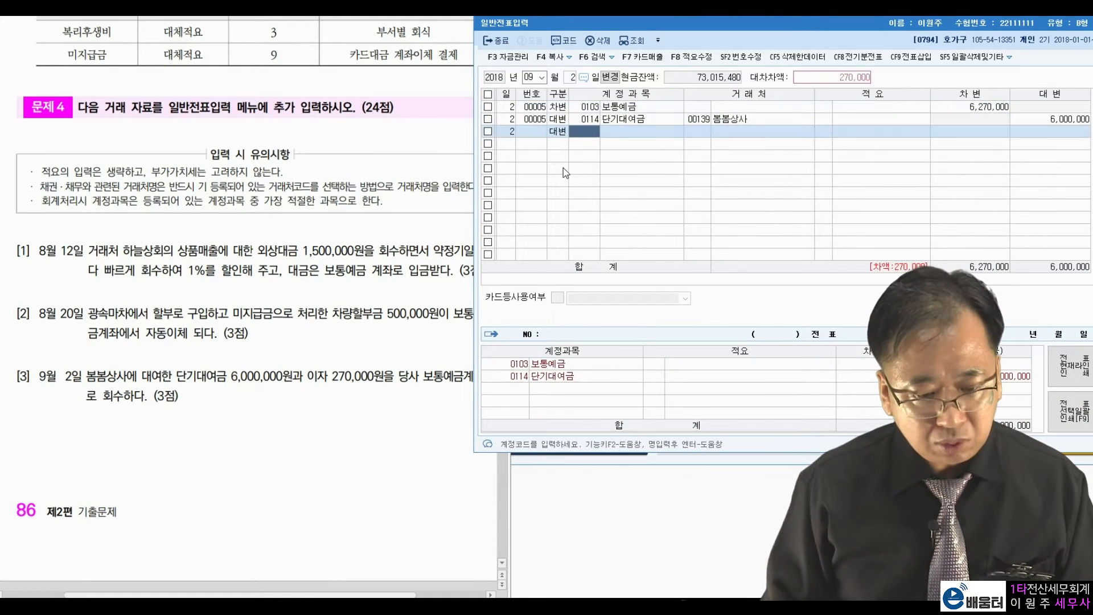
{"action": "type", "text": "이자"}
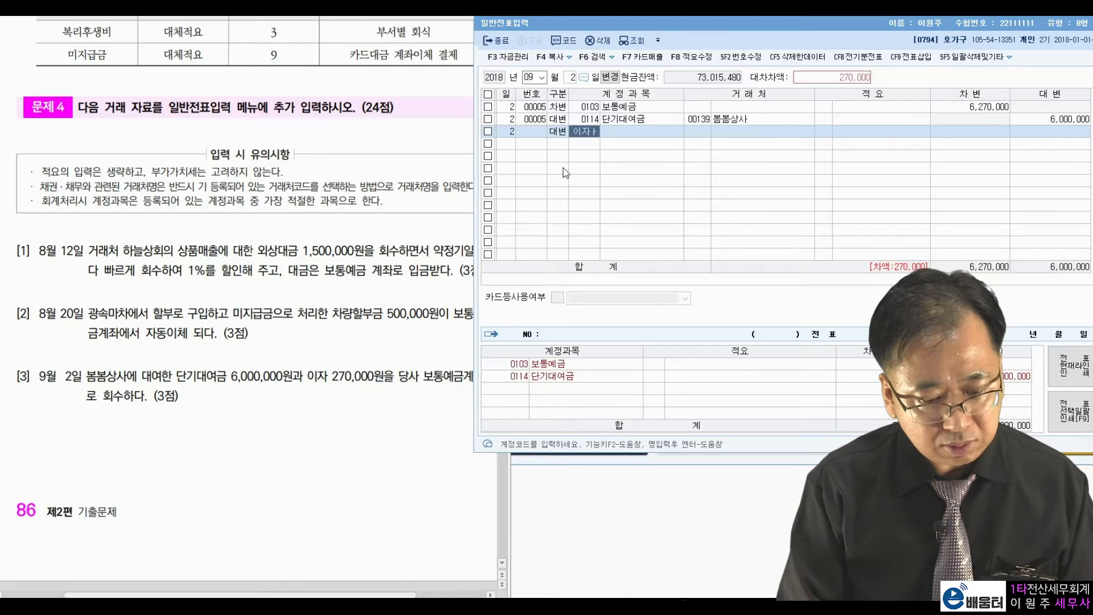
{"action": "key", "text": "Return"}
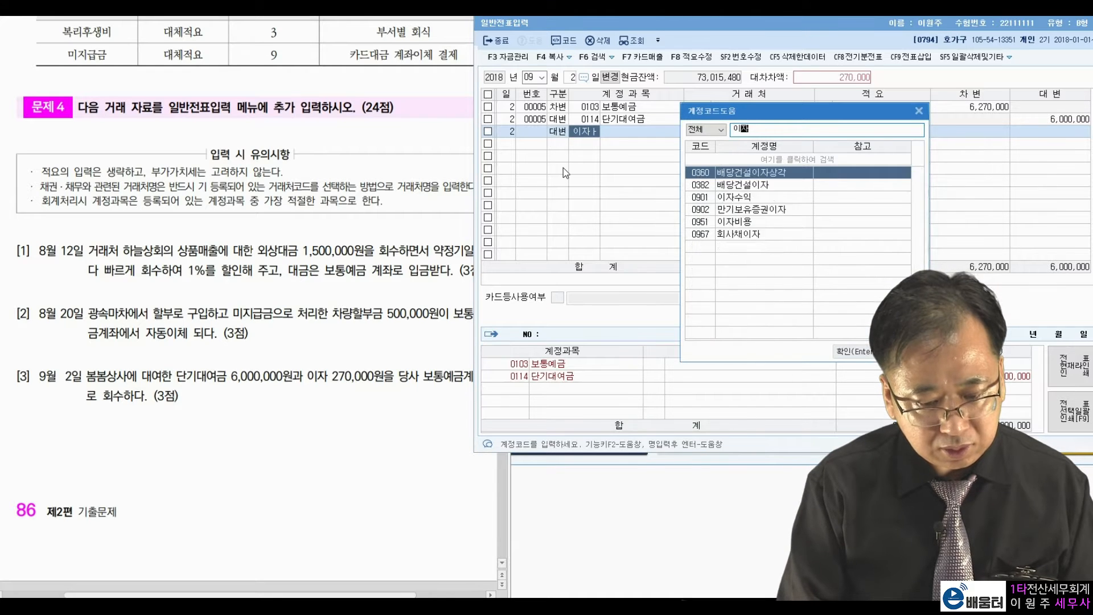
{"action": "key", "text": "Return"}
{"action": "key", "text": "Return"}
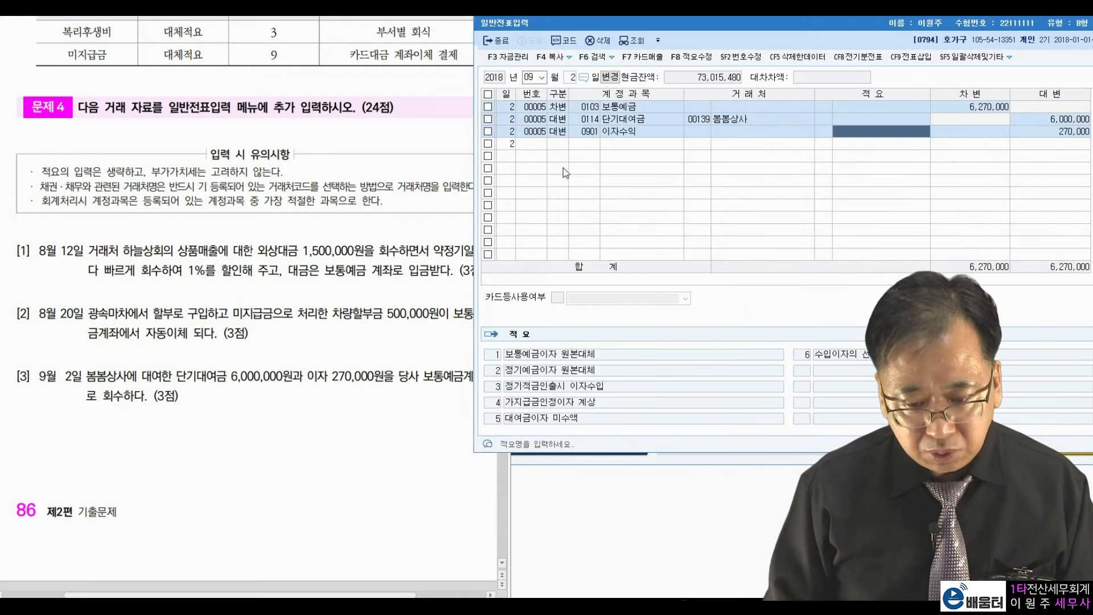
{"action": "key", "text": "Return"}
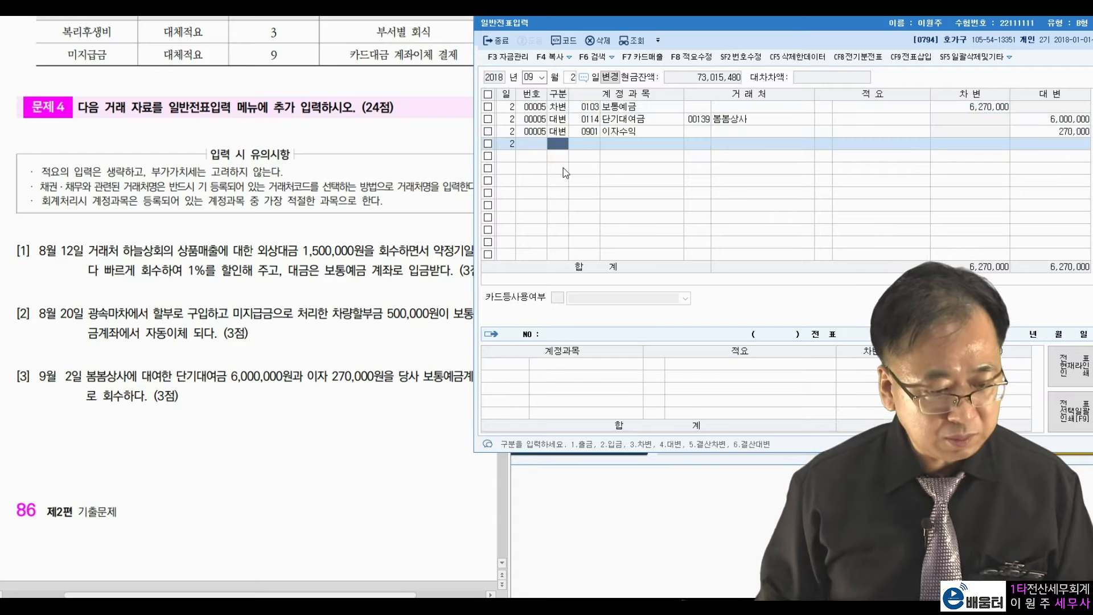
Scroll the problem sheet to problem [4] and set the entry day to September 8.
{"action": "left_click", "coordinate": [313, 346]}
{"action": "scroll", "coordinate": [300, 346], "scroll_direction": "down", "scroll_amount": 10}
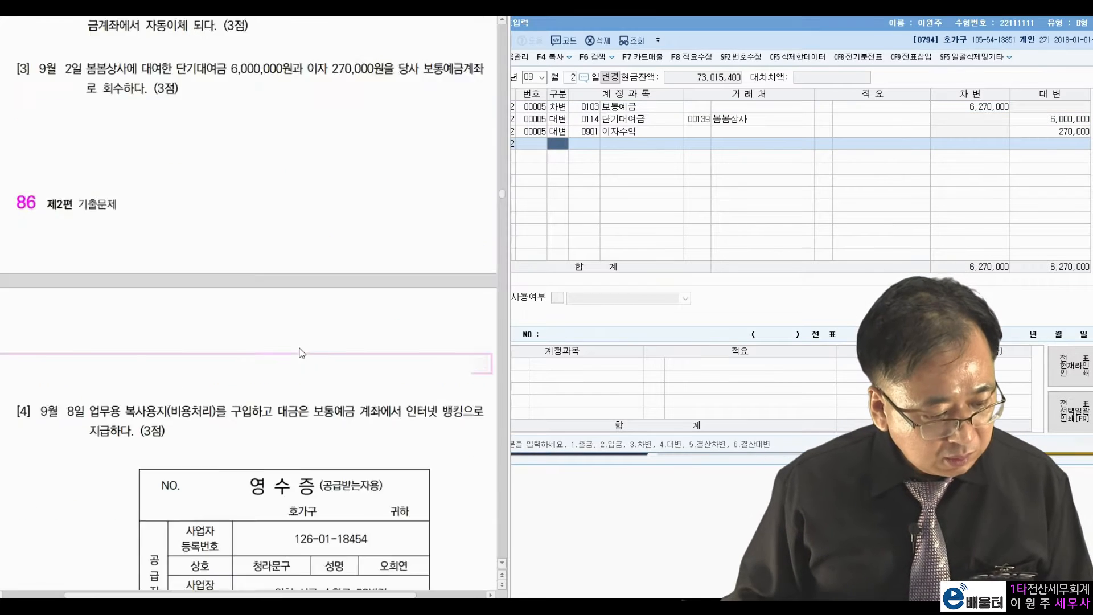
{"action": "scroll", "coordinate": [301, 351], "scroll_direction": "down", "scroll_amount": 2}
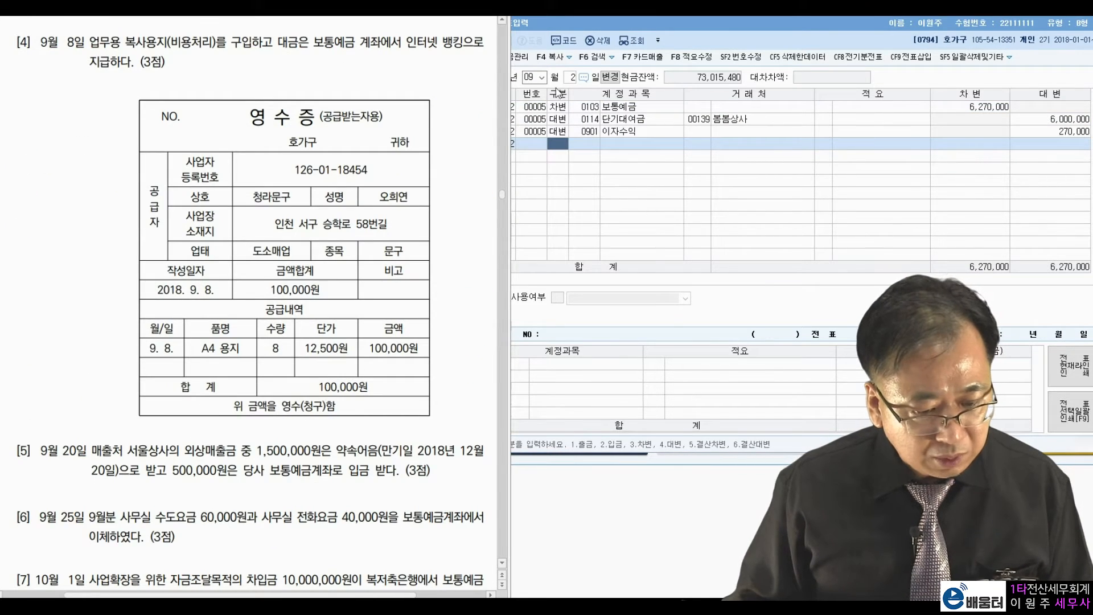
{"action": "left_click", "coordinate": [572, 78]}
{"action": "type", "text": "8"}
{"action": "key", "text": "Return"}
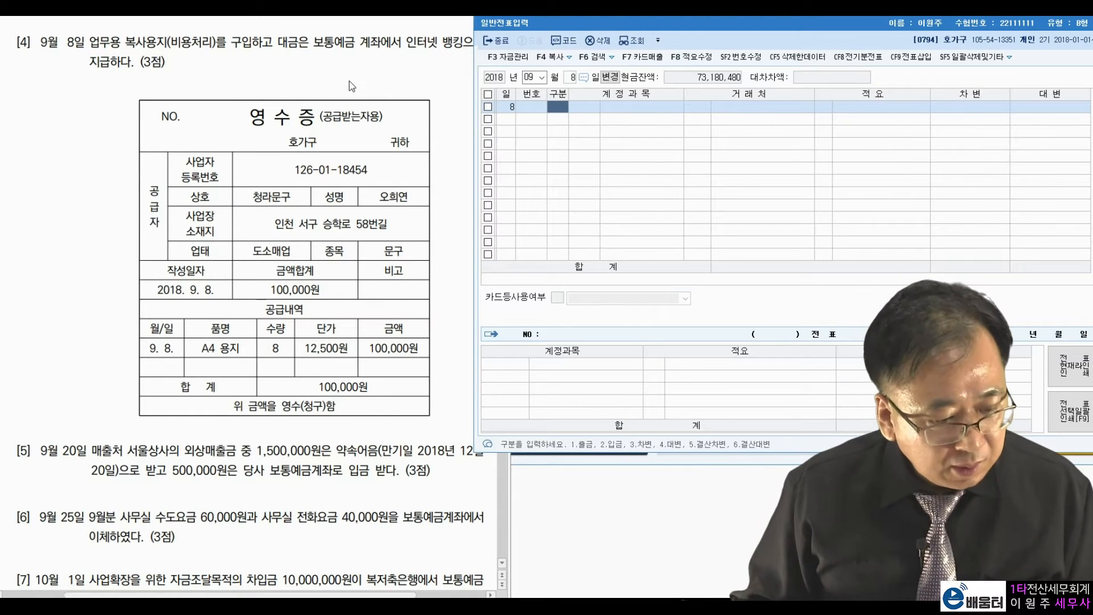
Review problem [4]: copy-paper expense paid from 보통예금, receipt total 100,000원.
{"action": "left_click", "coordinate": [237, 80]}
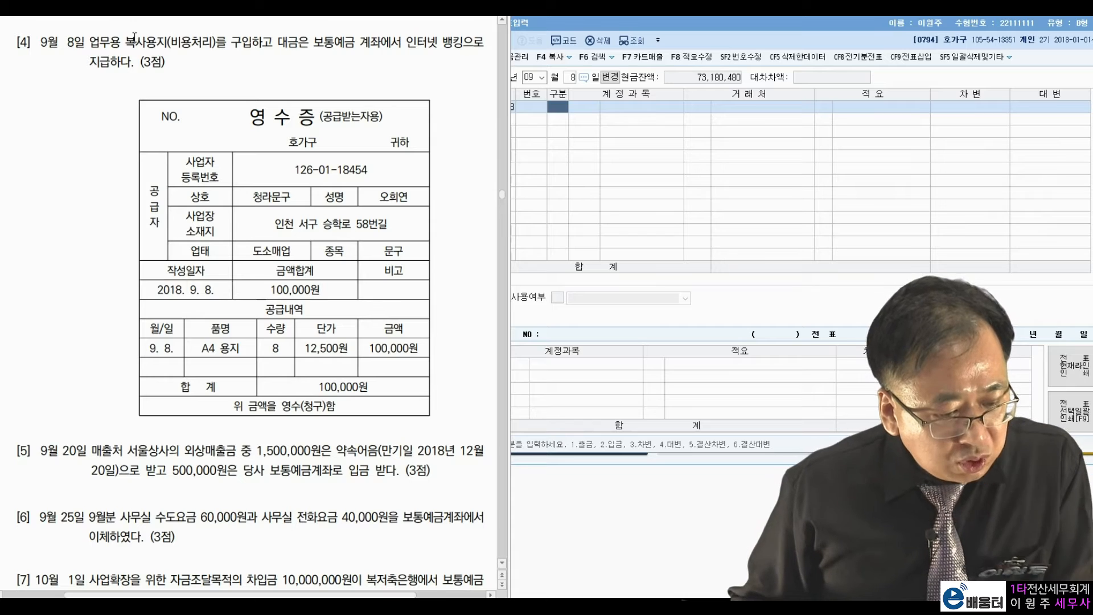
{"action": "left_click_drag", "start_coordinate": [123, 42], "coordinate": [227, 45]}
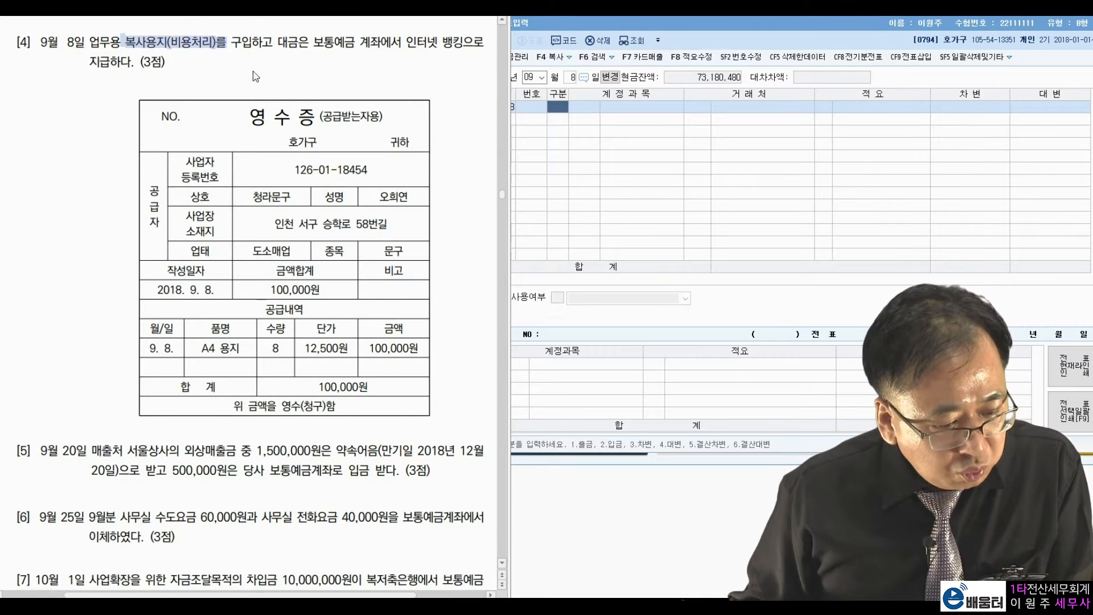
{"action": "left_click", "coordinate": [276, 52]}
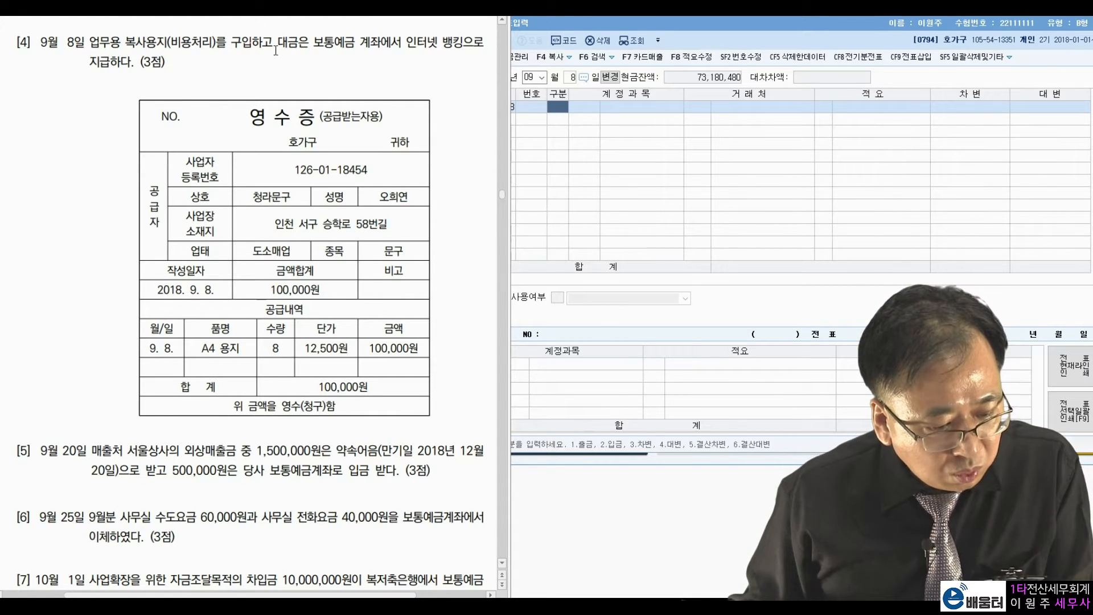
{"action": "left_click_drag", "start_coordinate": [314, 42], "coordinate": [404, 48]}
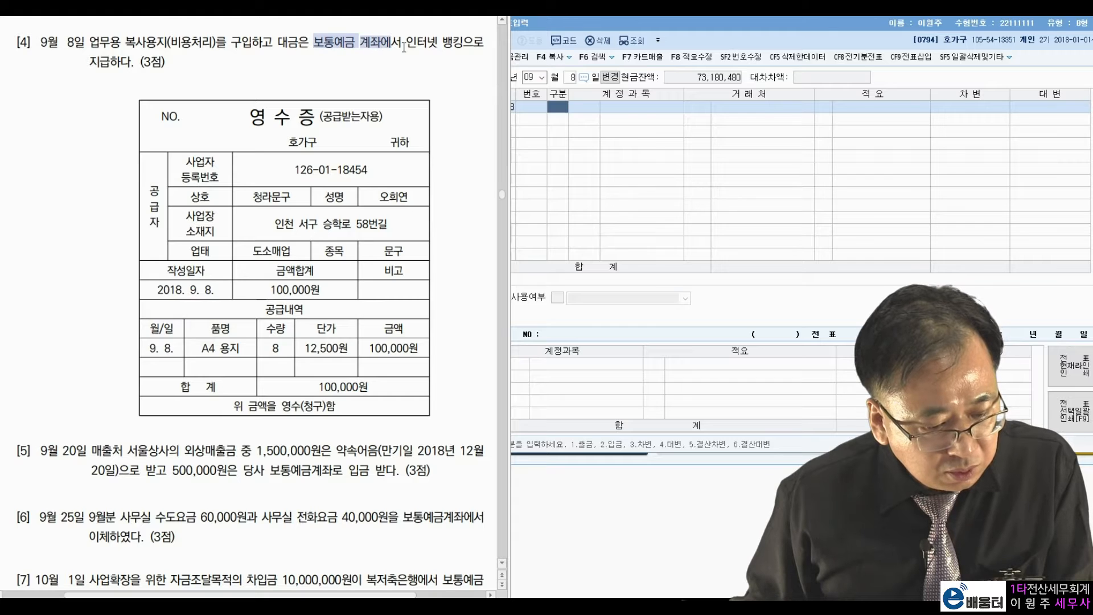
{"action": "left_click", "coordinate": [213, 67]}
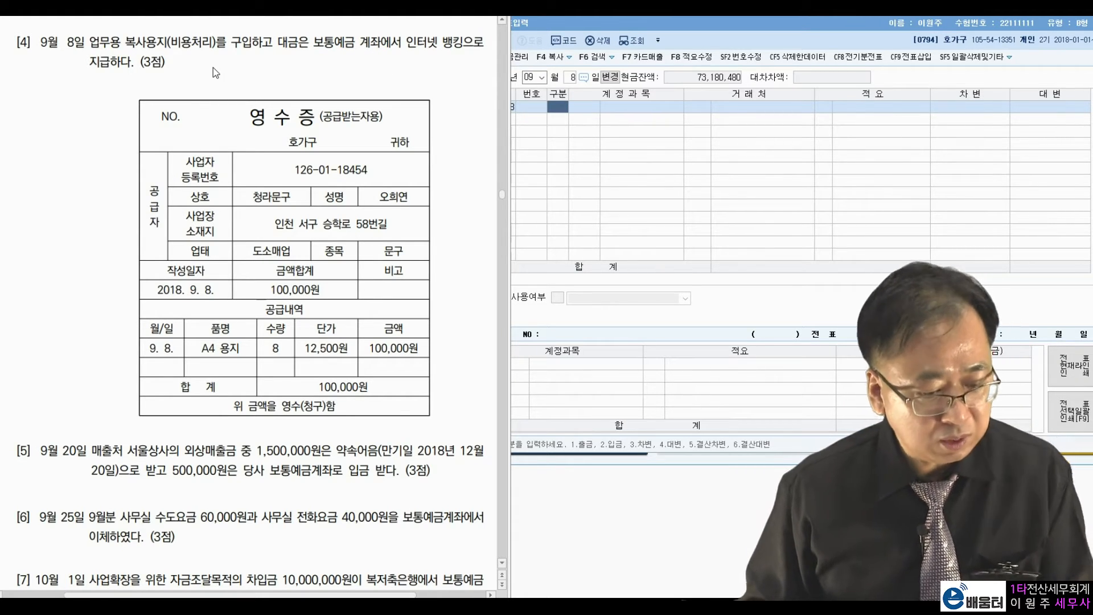
{"action": "left_click_drag", "start_coordinate": [318, 392], "coordinate": [381, 391]}
{"action": "left_click", "coordinate": [392, 332]}
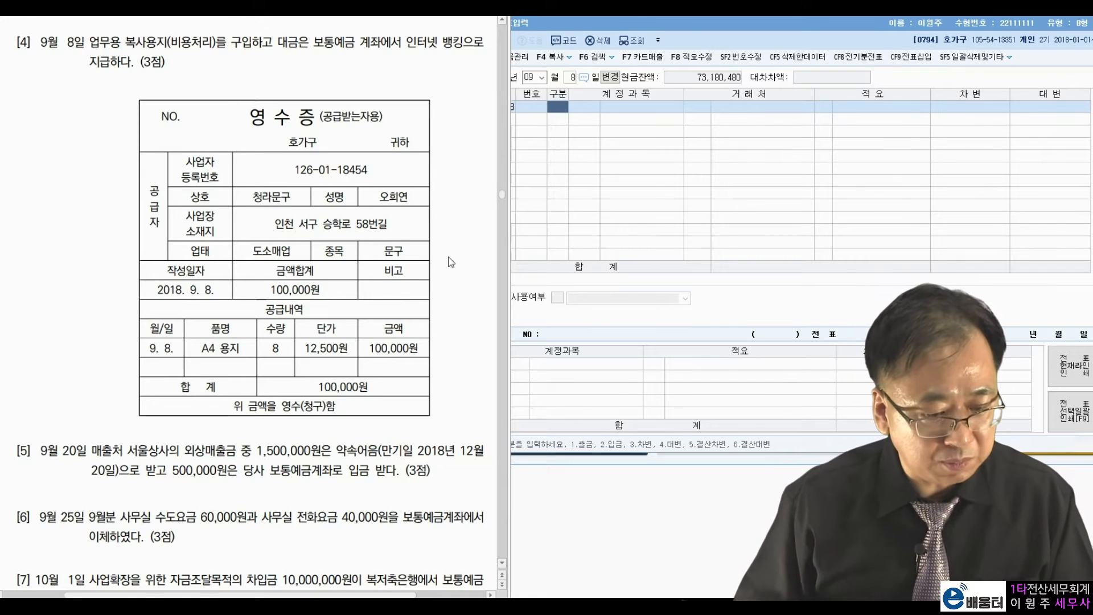
Debit 0830 소모품비 100,000 and credit 0103 보통예금 100,000.
{"action": "left_click", "coordinate": [564, 111]}
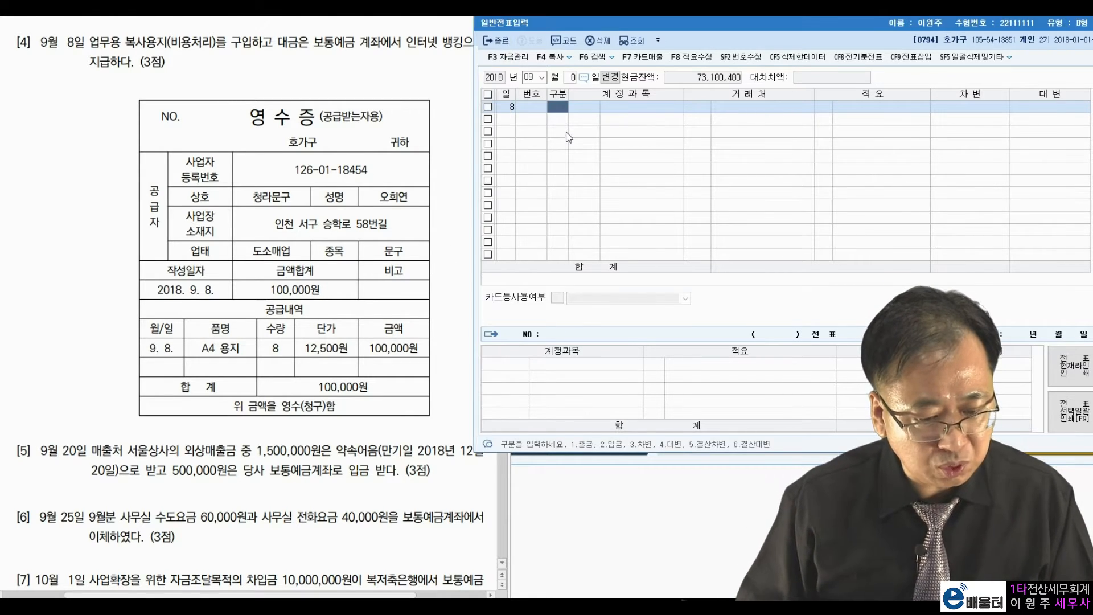
{"action": "type", "text": "3"}
{"action": "key", "text": "Return"}
{"action": "type", "text": "소모"}
{"action": "key", "text": "Return"}
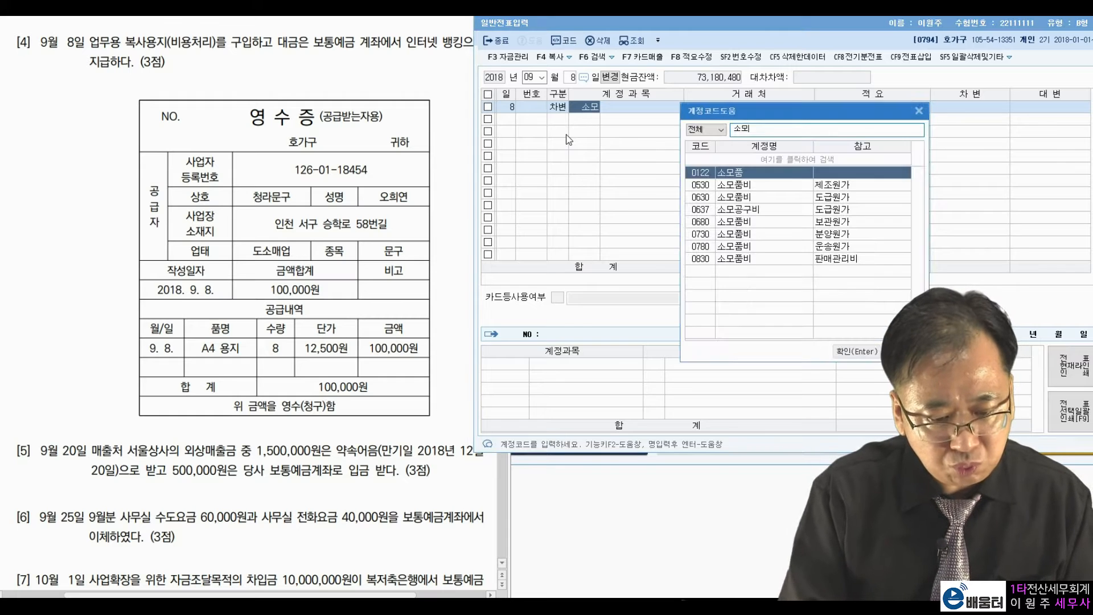
{"action": "key", "text": "Down"}
{"action": "key", "text": "Down"}
{"action": "key", "text": "Down"}
{"action": "key", "text": "Down"}
{"action": "key", "text": "Down"}
{"action": "key", "text": "Down"}
{"action": "key", "text": "Down"}
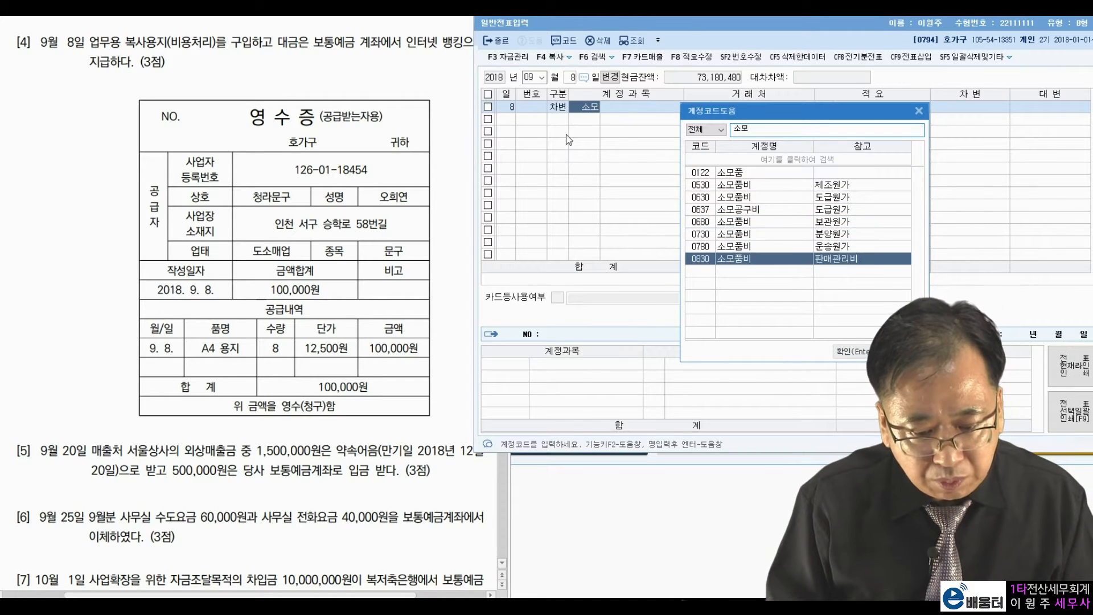
{"action": "key", "text": "Return"}
{"action": "key", "text": "Return"}
{"action": "key", "text": "Return"}
{"action": "key", "text": "Return"}
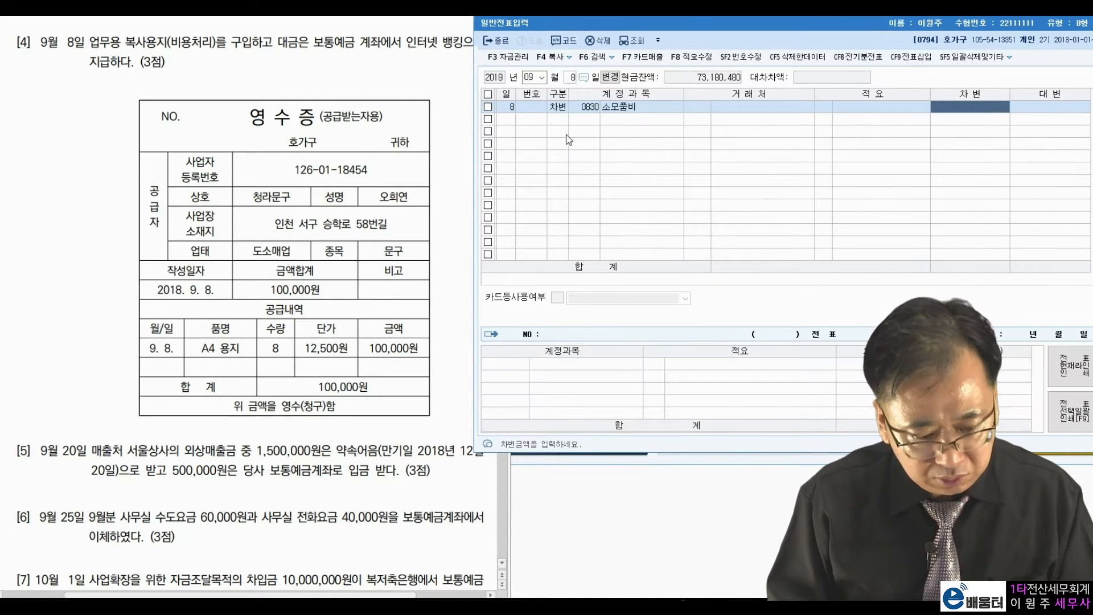
{"action": "type", "text": "1000000"}
{"action": "key", "text": "Return"}
{"action": "key", "text": "Return"}
{"action": "type", "text": "103"}
{"action": "key", "text": "Return"}
{"action": "key", "text": "Return"}
{"action": "key", "text": "Return"}
{"action": "key", "text": "Return"}
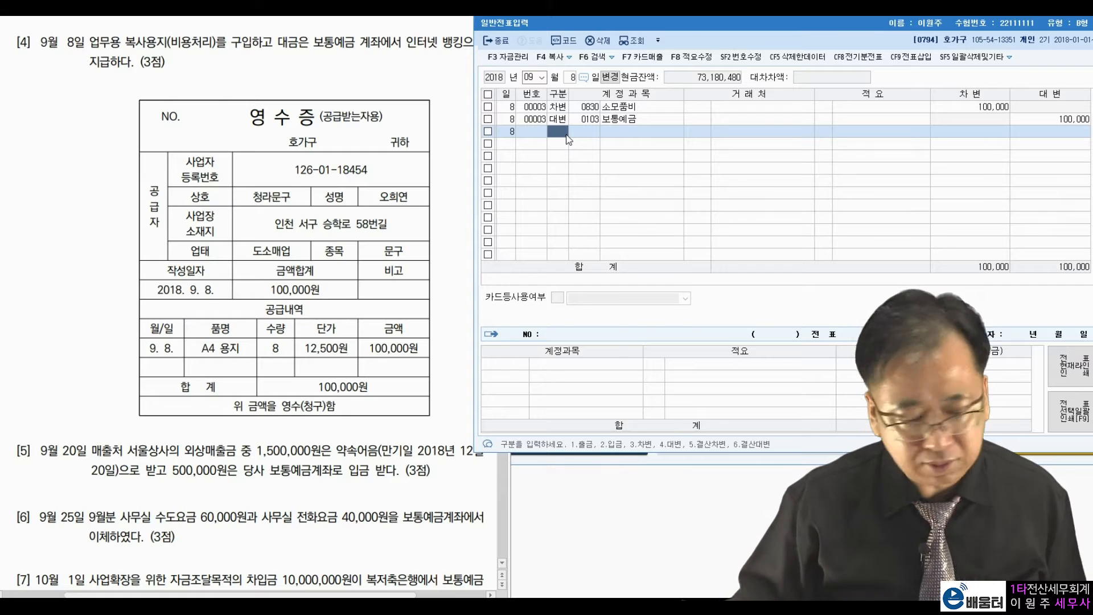
Move the journal entry date to September 20.
{"action": "left_click", "coordinate": [67, 454]}
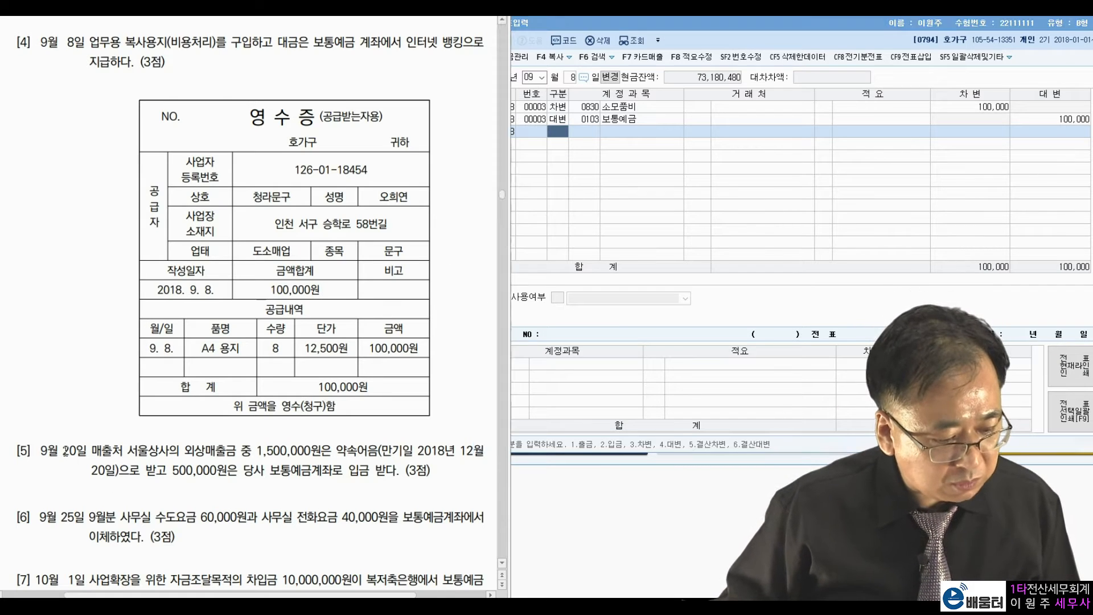
{"action": "left_click", "coordinate": [571, 83]}
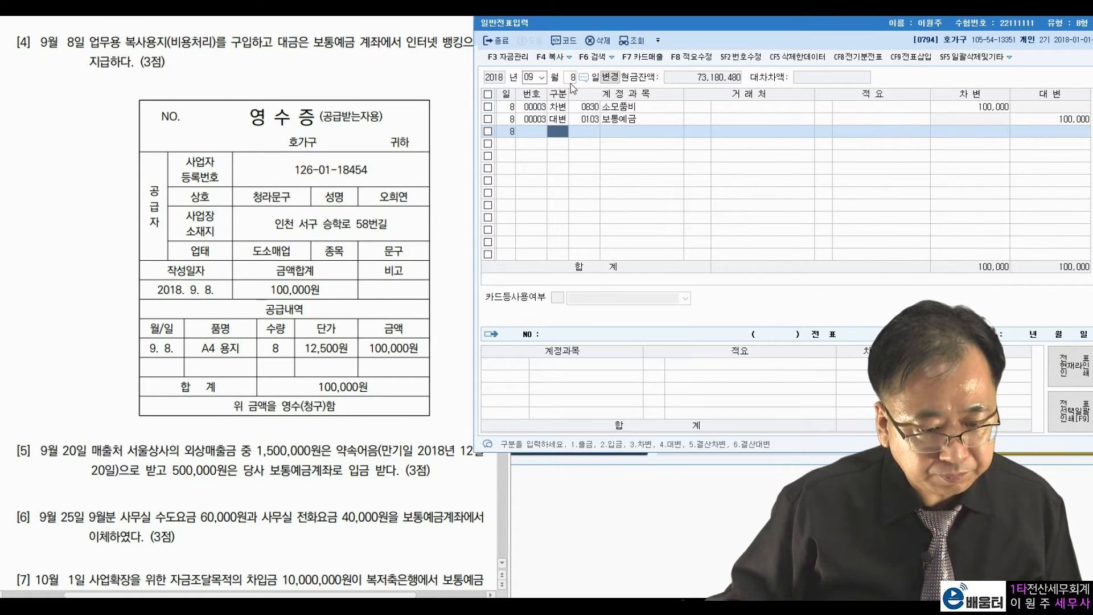
{"action": "type", "text": "20"}
{"action": "key", "text": "Return"}
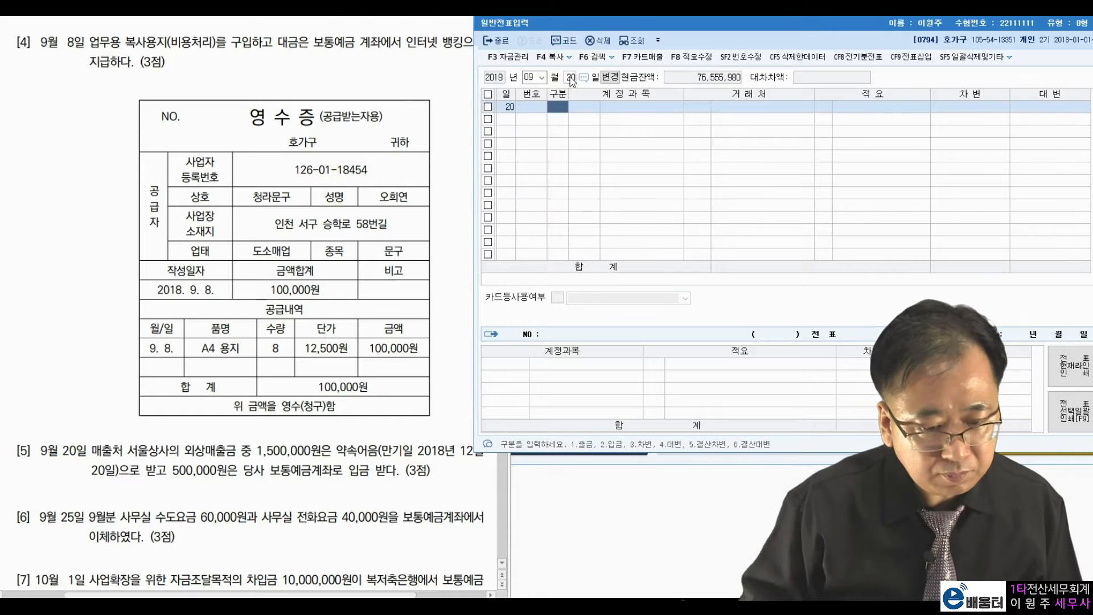
{"action": "left_click", "coordinate": [126, 442]}
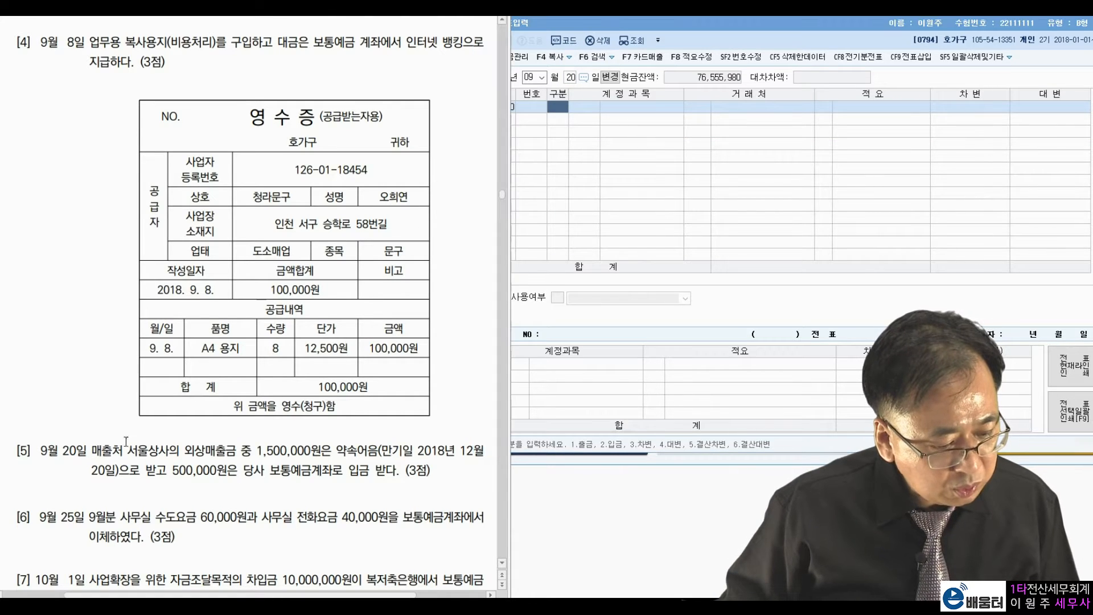
{"action": "left_click", "coordinate": [194, 444]}
{"action": "key", "text": "Hangul_Hanja"}
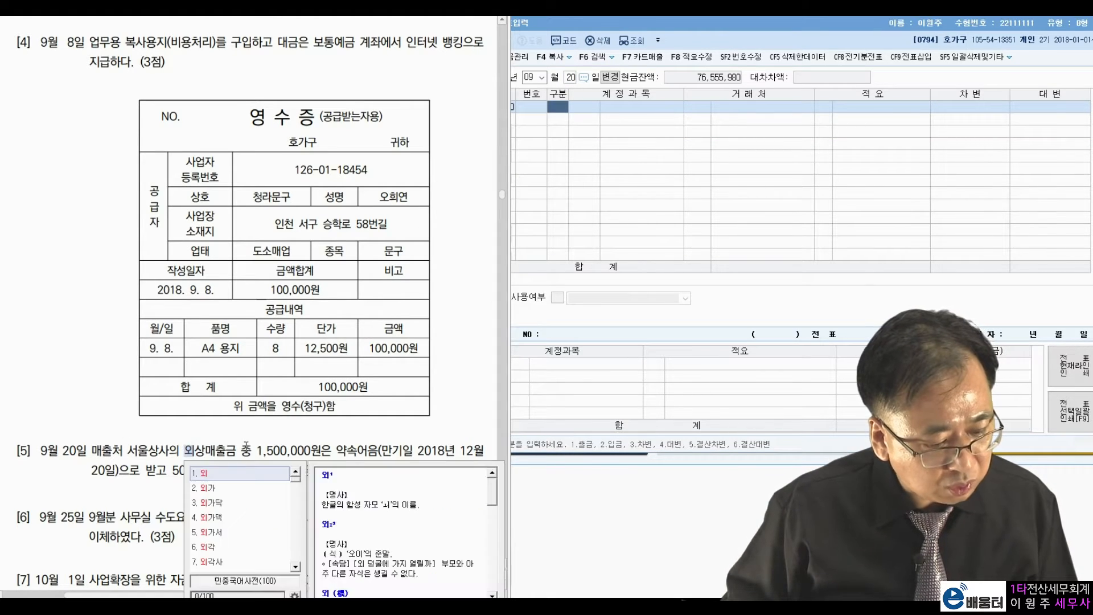
{"action": "left_click_drag", "start_coordinate": [257, 451], "coordinate": [370, 454]}
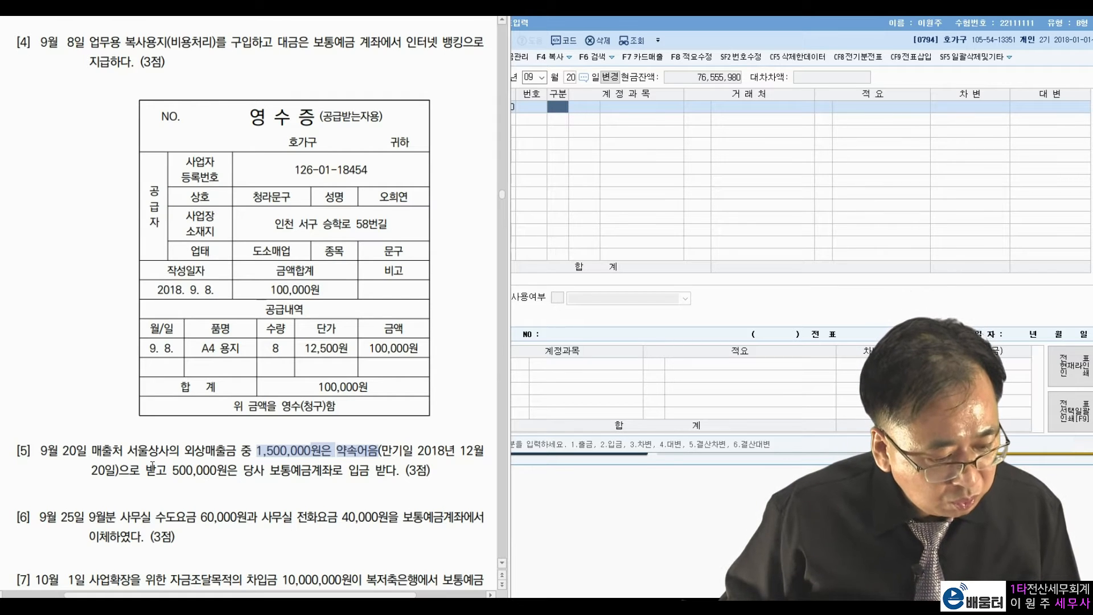
{"action": "left_click_drag", "start_coordinate": [172, 470], "coordinate": [205, 466]}
{"action": "left_click", "coordinate": [299, 464]}
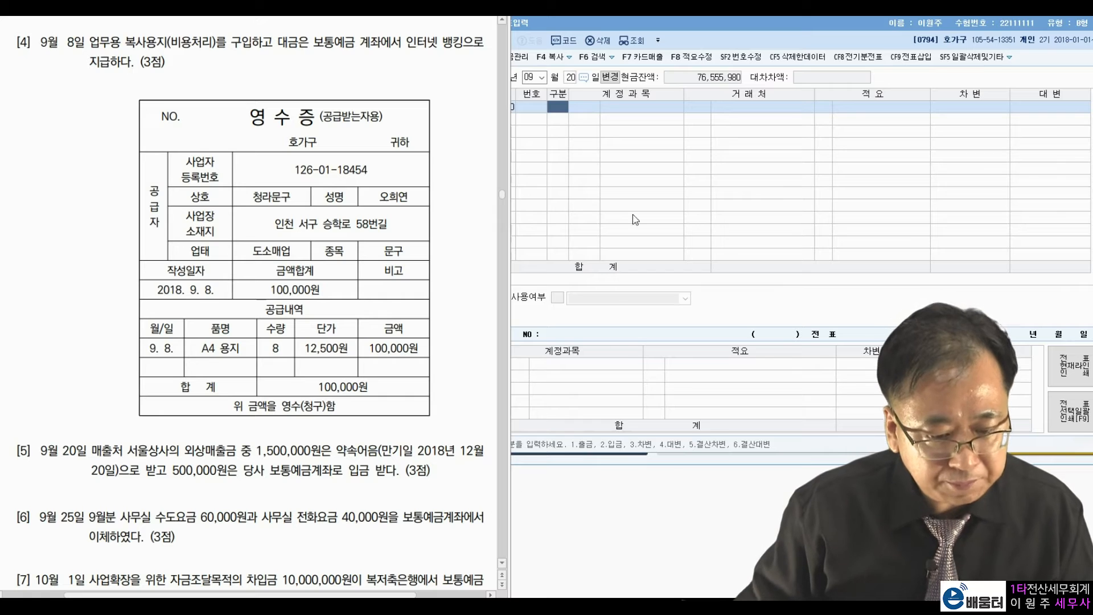
Enter a 1,500,000 debit to 0110 받을어음 with partner 서울상사.
{"action": "left_click", "coordinate": [557, 108]}
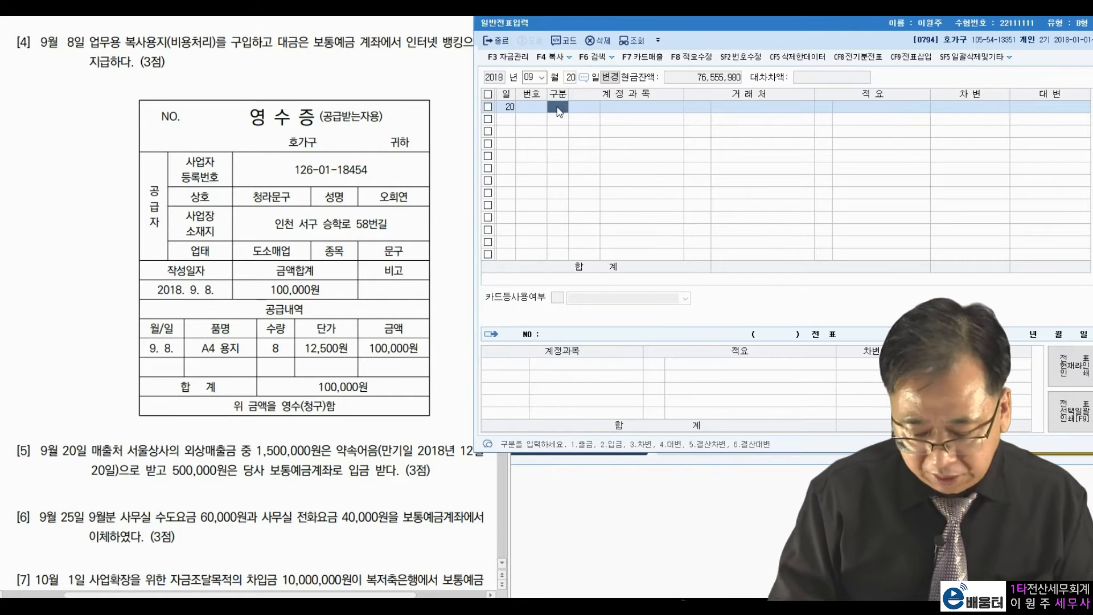
{"action": "type", "text": "3"}
{"action": "key", "text": "Return"}
{"action": "type", "text": "비"}
{"action": "key", "text": "Return"}
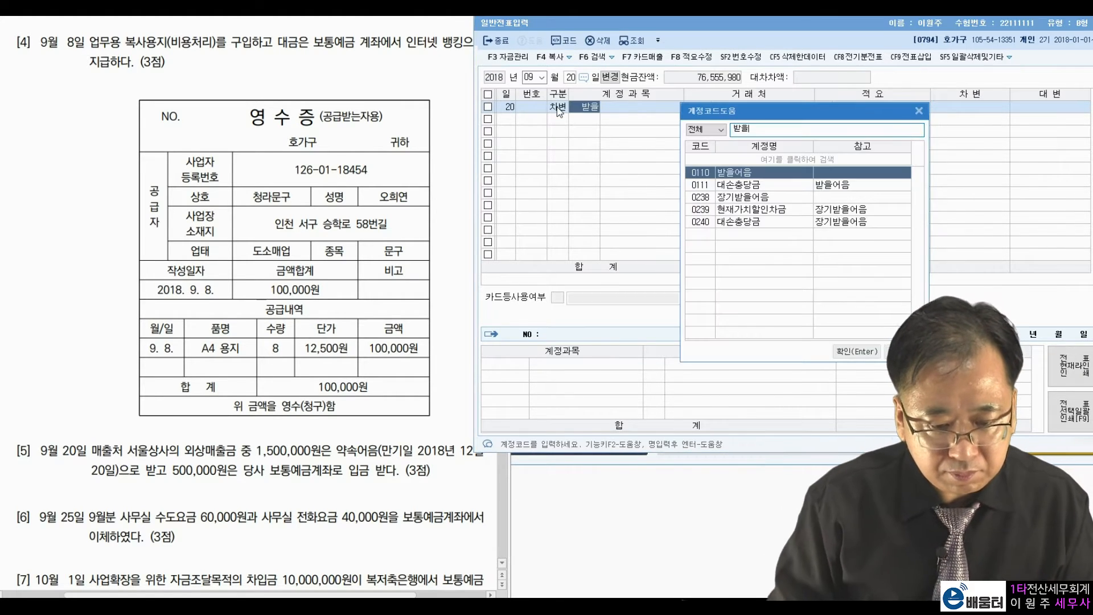
{"action": "key", "text": "Return"}
{"action": "key", "text": "Left"}
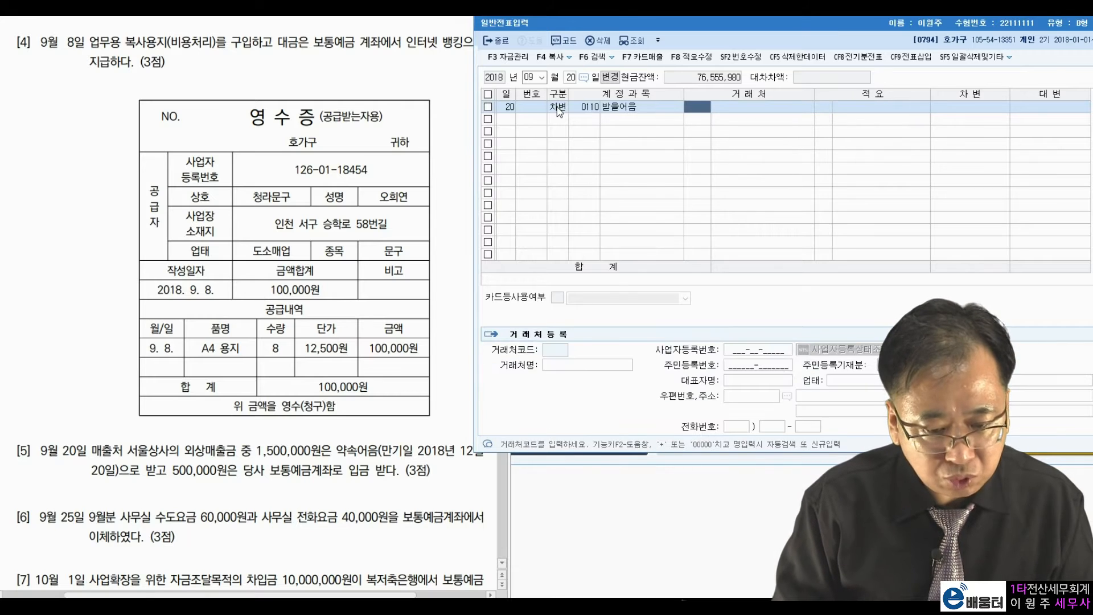
{"action": "type", "text": "서울"}
{"action": "key", "text": "Return"}
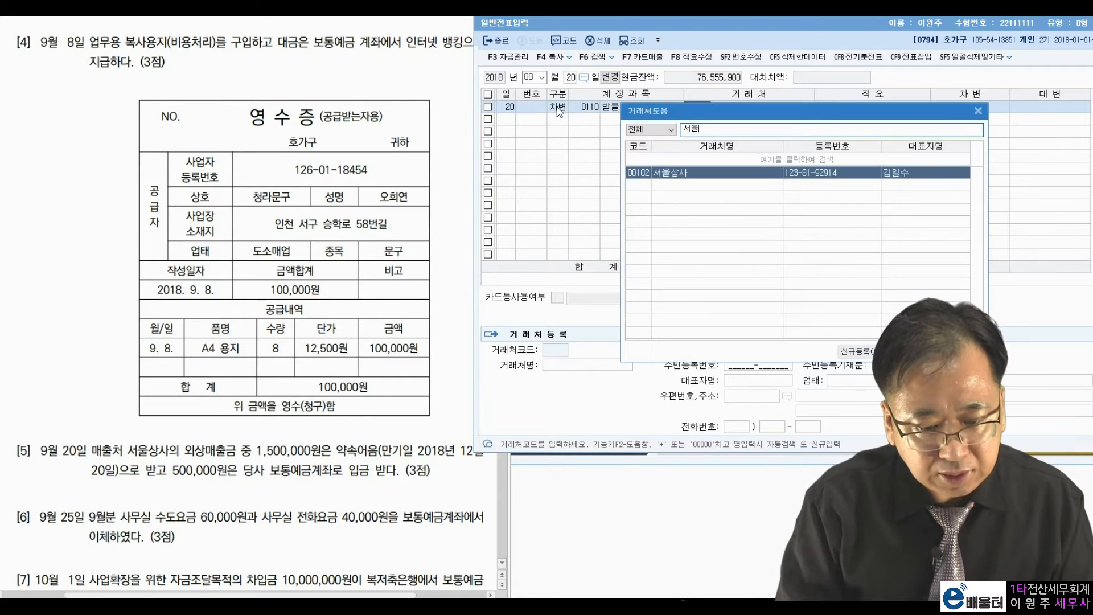
{"action": "key", "text": "Return"}
{"action": "key", "text": "Return"}
{"action": "type", "text": "1500000"}
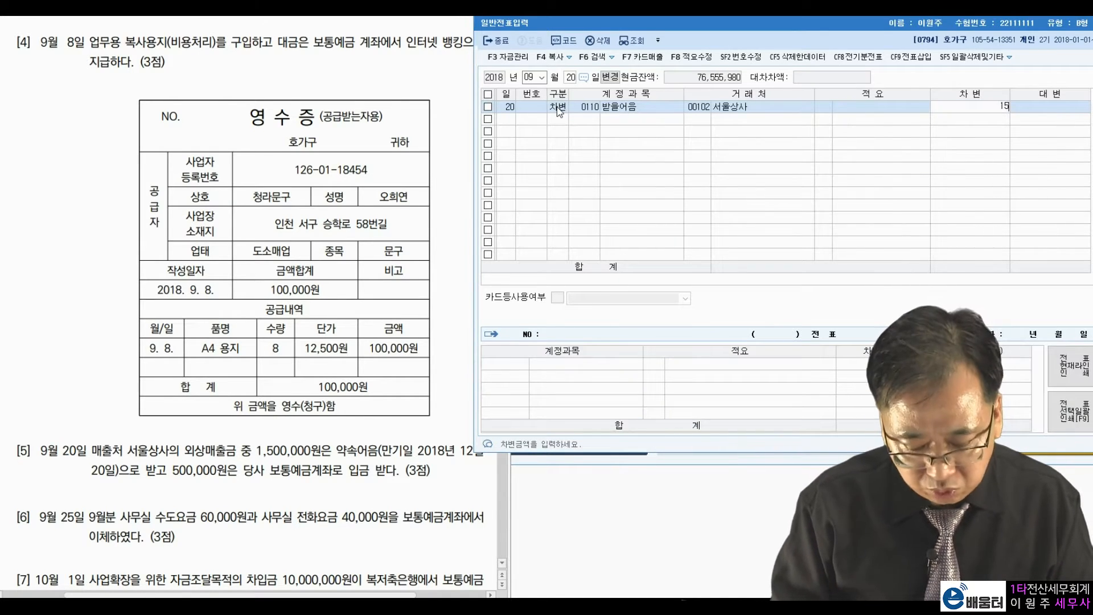
{"action": "key", "text": "Return"}
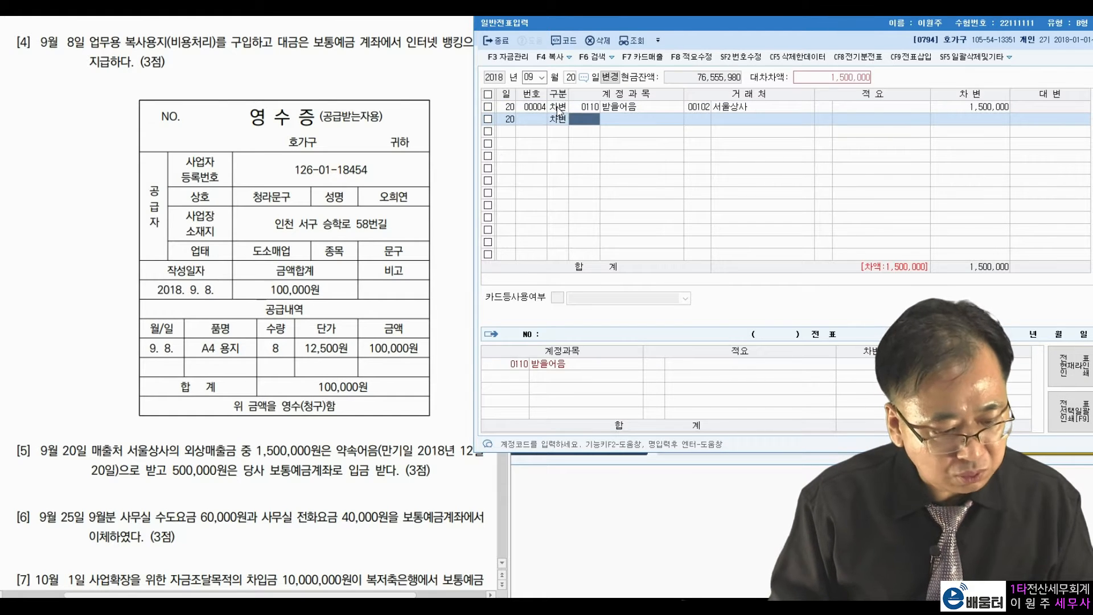
Add a second debit line of 500,000 to 0103 보통예금.
{"action": "type", "text": "103"}
{"action": "key", "text": "Return"}
{"action": "key", "text": "Return"}
{"action": "key", "text": "Return"}
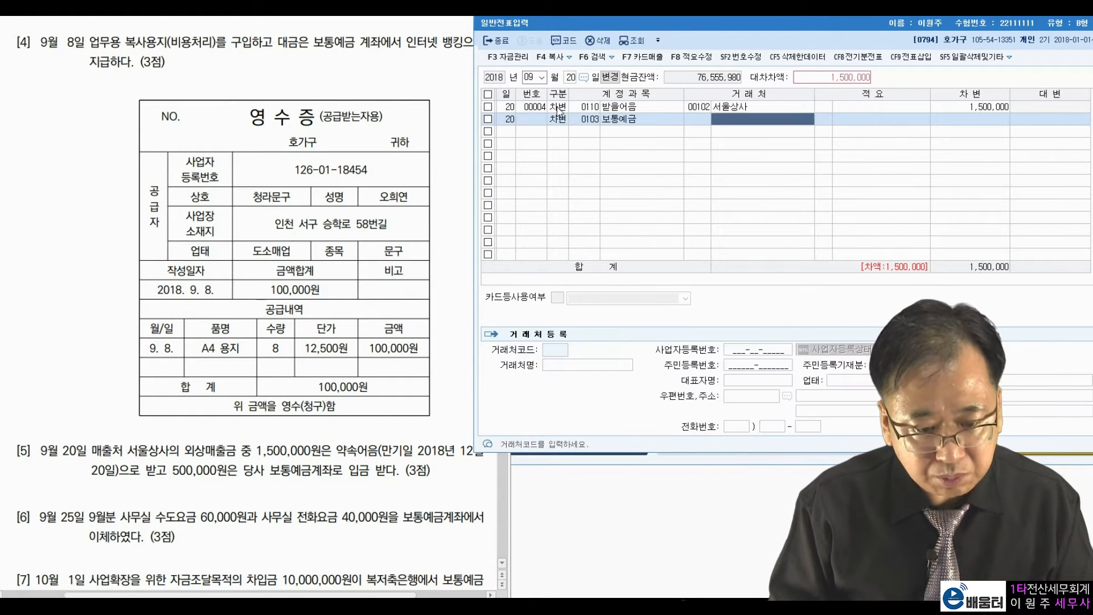
{"action": "key", "text": "Return"}
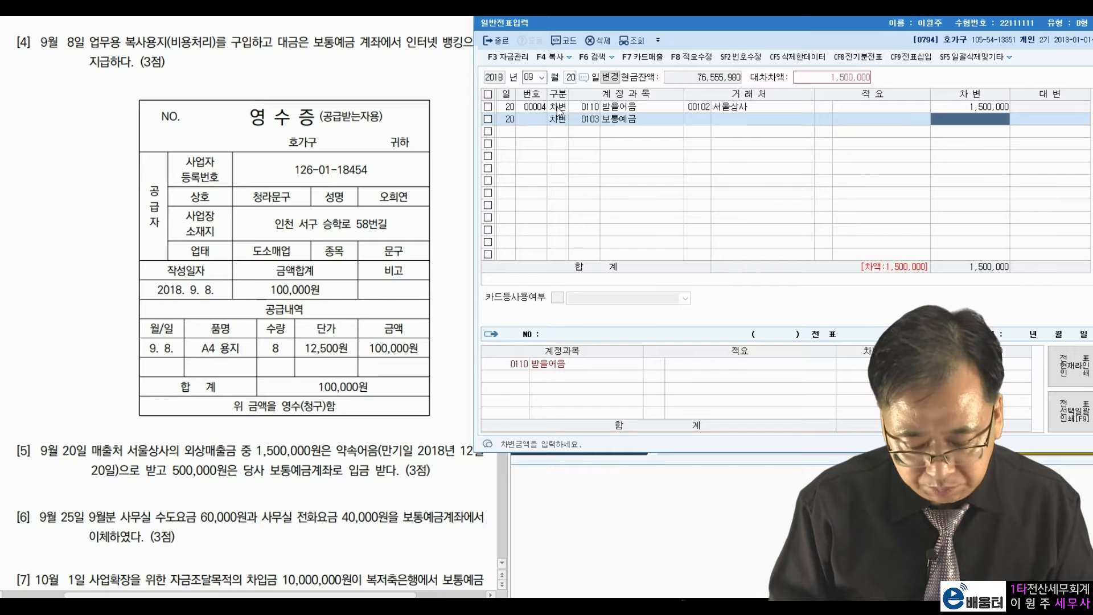
{"action": "type", "text": "500000"}
{"action": "key", "text": "Return"}
Add the 0108 외상매출금 credit line with partner 102 서울상사.
{"action": "type", "text": "4108"}
{"action": "key", "text": "Return"}
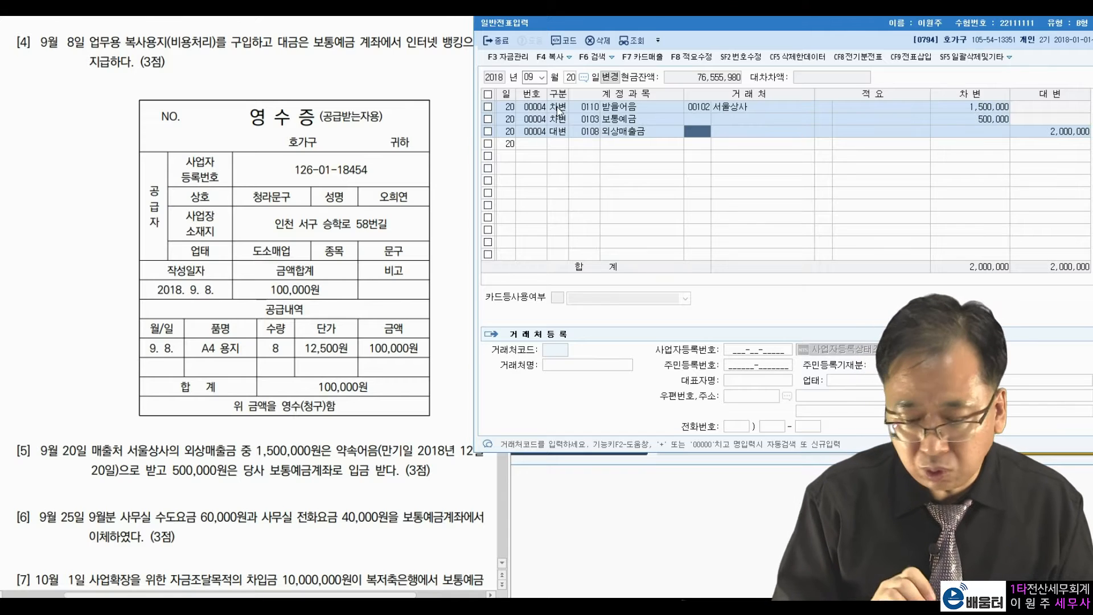
{"action": "type", "text": "102"}
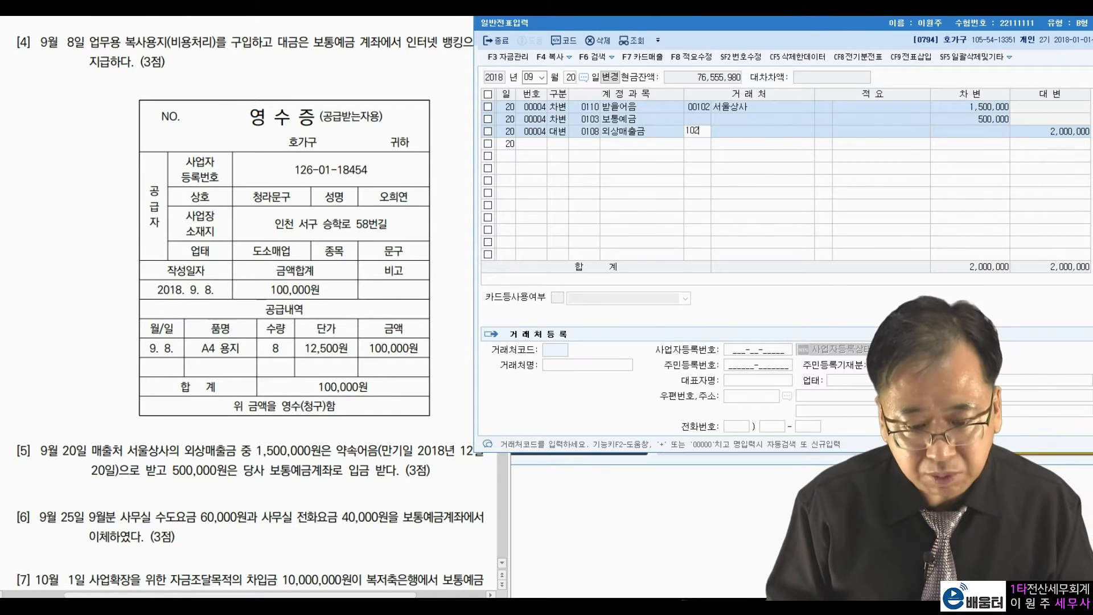
{"action": "key", "text": "Return"}
{"action": "key", "text": "Return"}
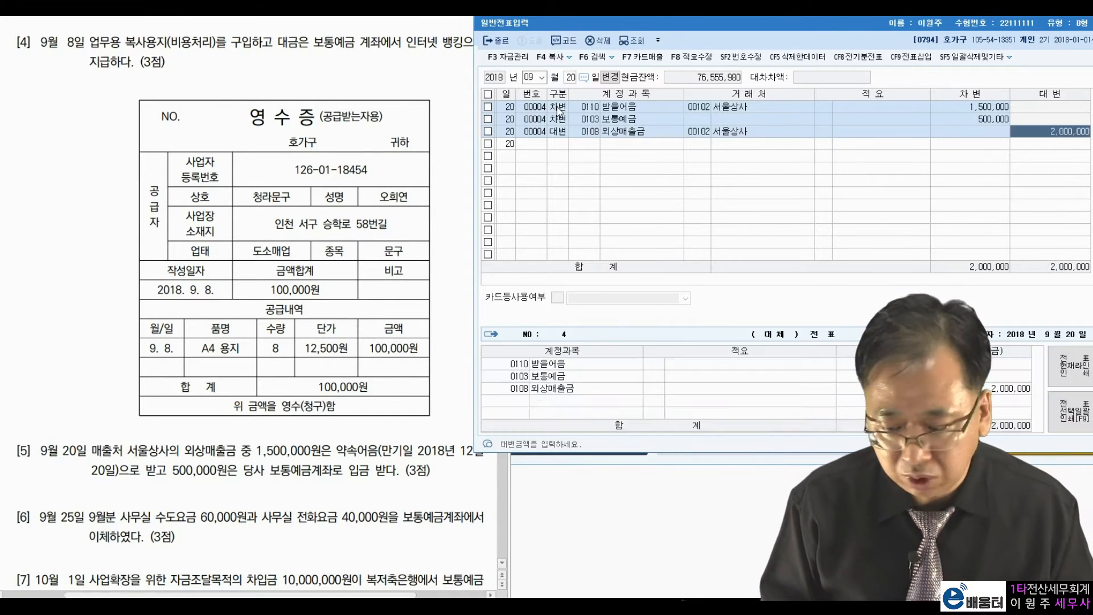
{"action": "key", "text": "Return"}
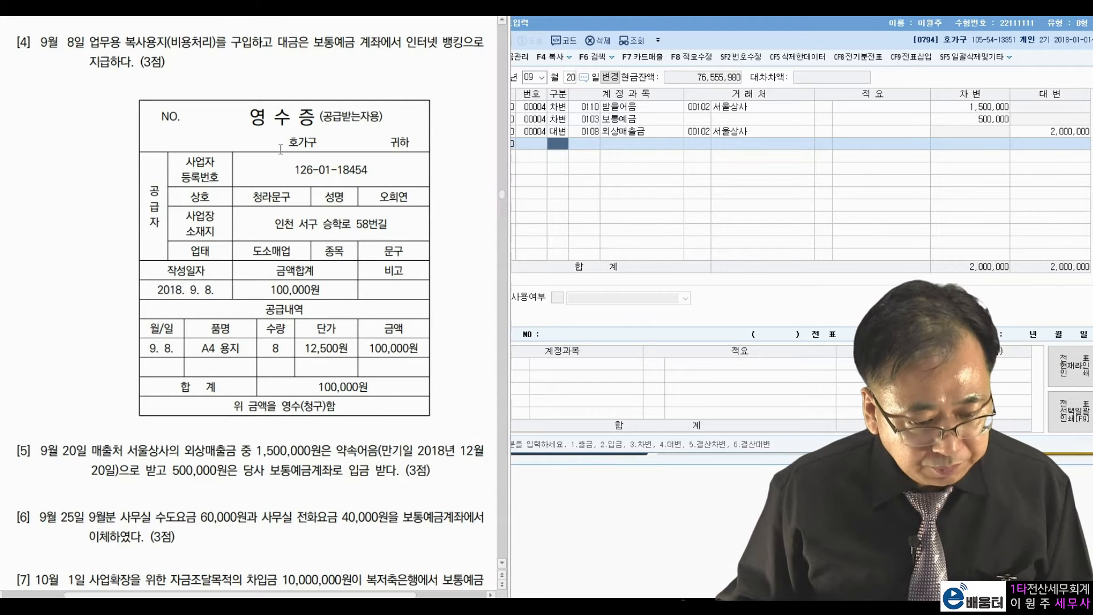
Move the journal entry date to September 25.
{"action": "left_click", "coordinate": [572, 78]}
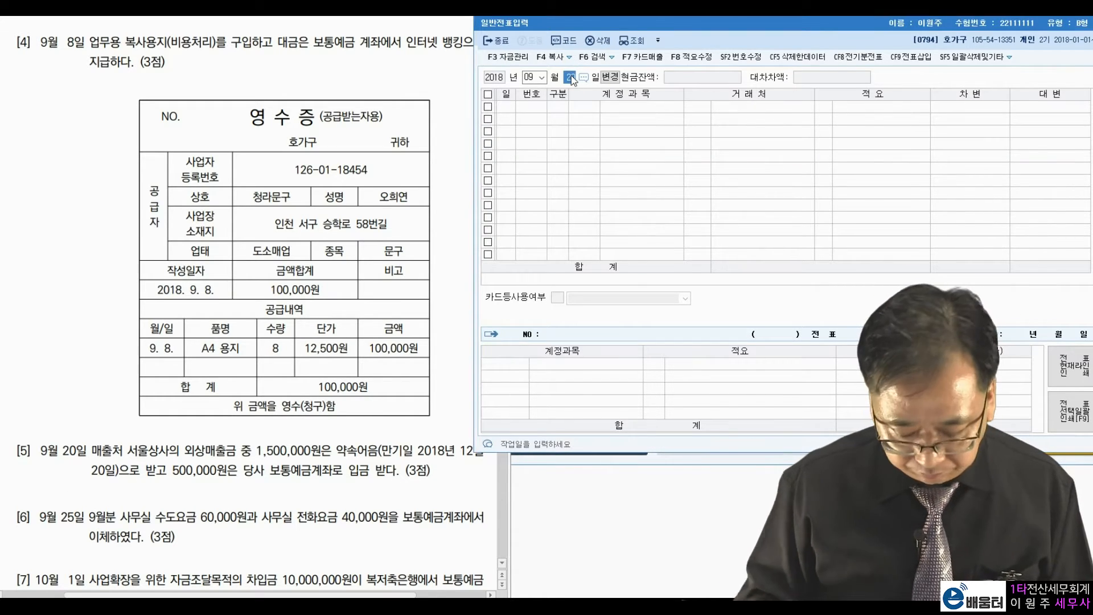
{"action": "type", "text": "25"}
{"action": "key", "text": "Return"}
Highlight the 60,000 water bill and 40,000 phone bill in problem [6].
{"action": "left_click", "coordinate": [113, 520]}
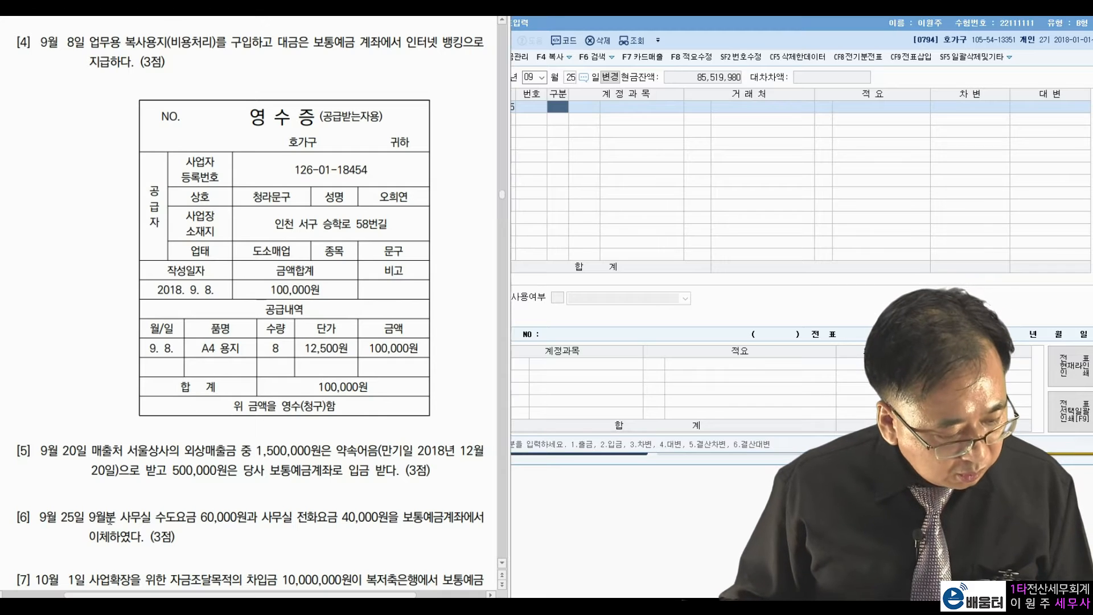
{"action": "left_click_drag", "start_coordinate": [89, 518], "coordinate": [387, 518]}
{"action": "left_click", "coordinate": [284, 514]}
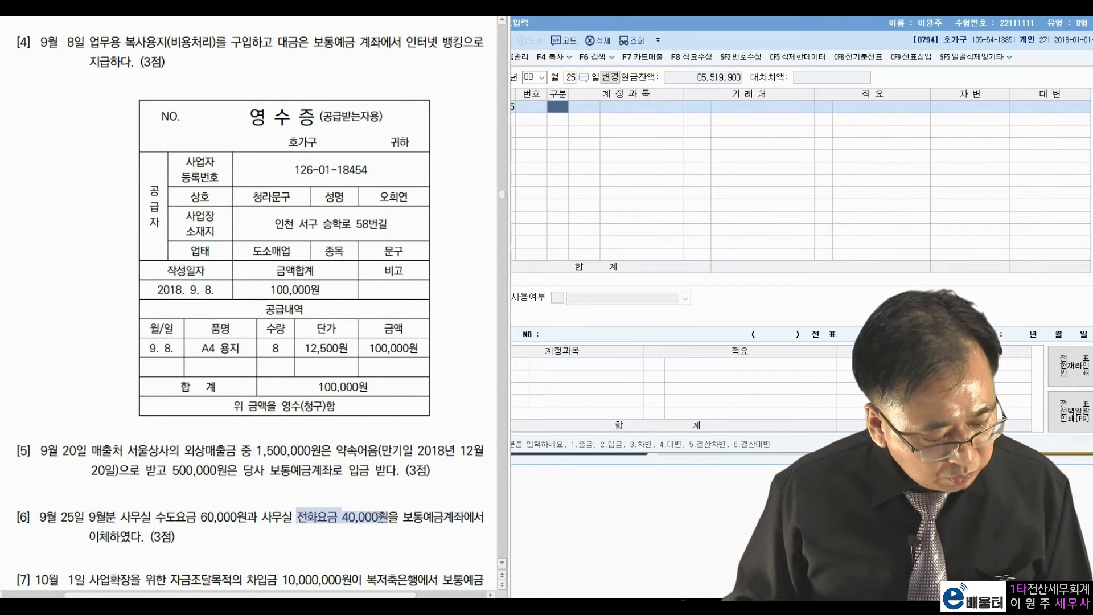
{"action": "left_click", "coordinate": [457, 517]}
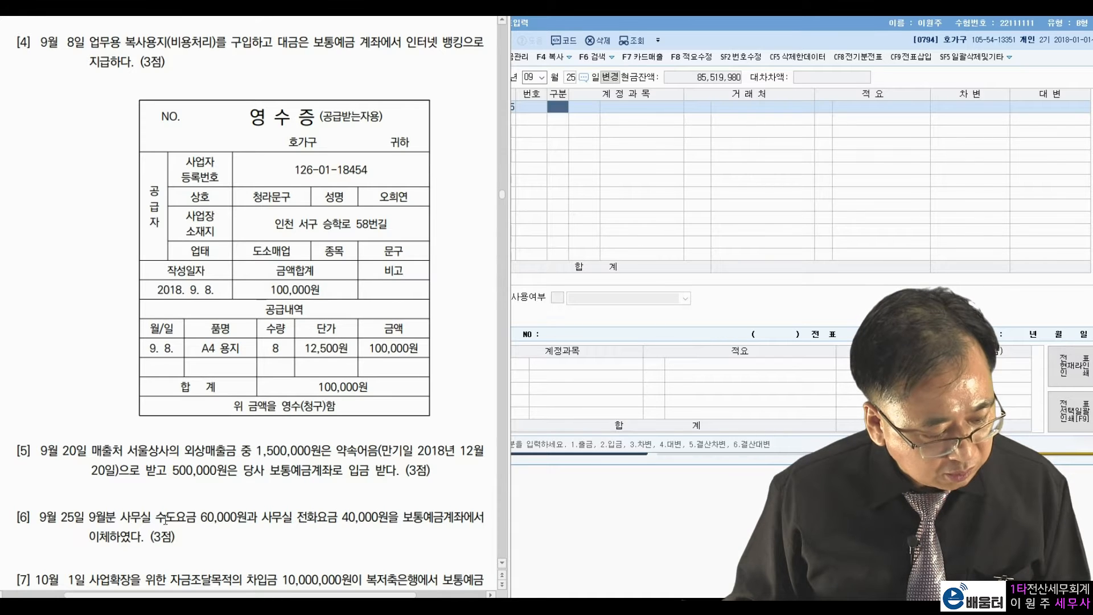
{"action": "left_click_drag", "start_coordinate": [157, 517], "coordinate": [257, 518]}
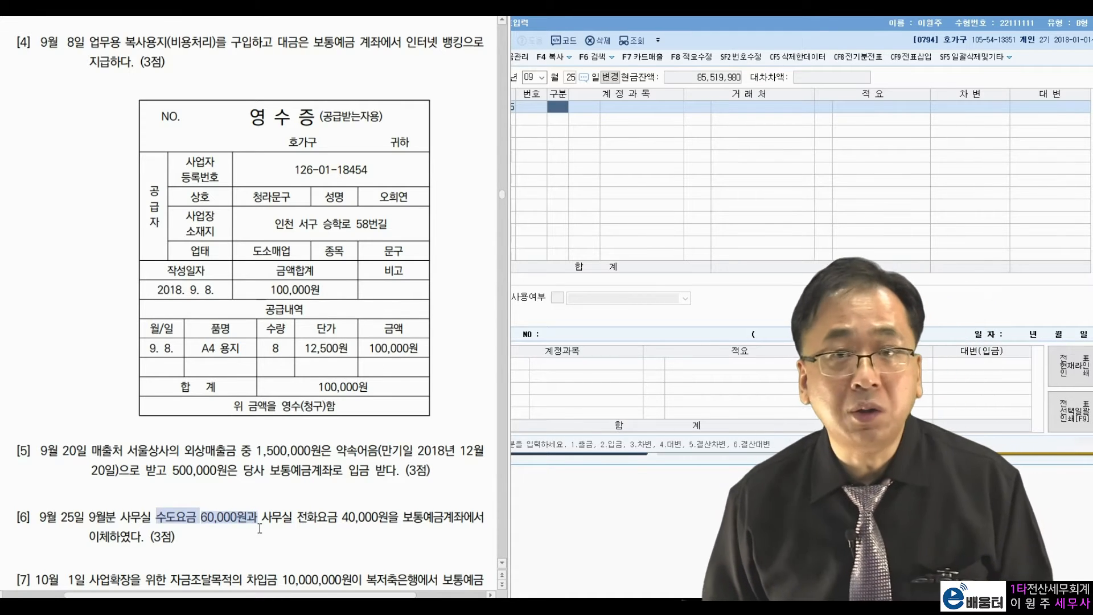
{"action": "left_click_drag", "start_coordinate": [293, 517], "coordinate": [386, 518]}
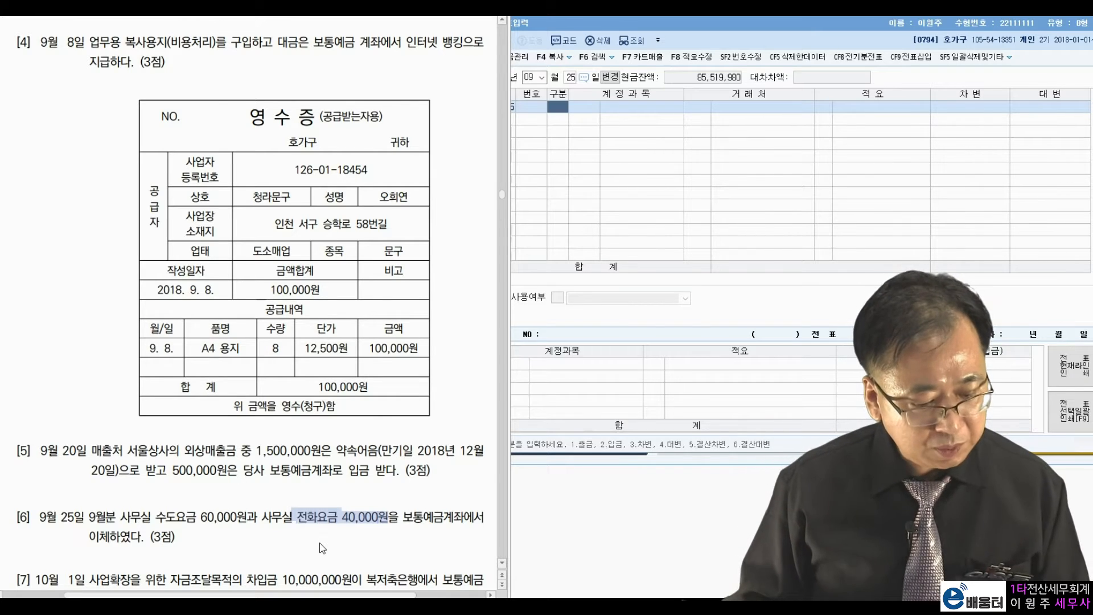
{"action": "left_click", "coordinate": [563, 114]}
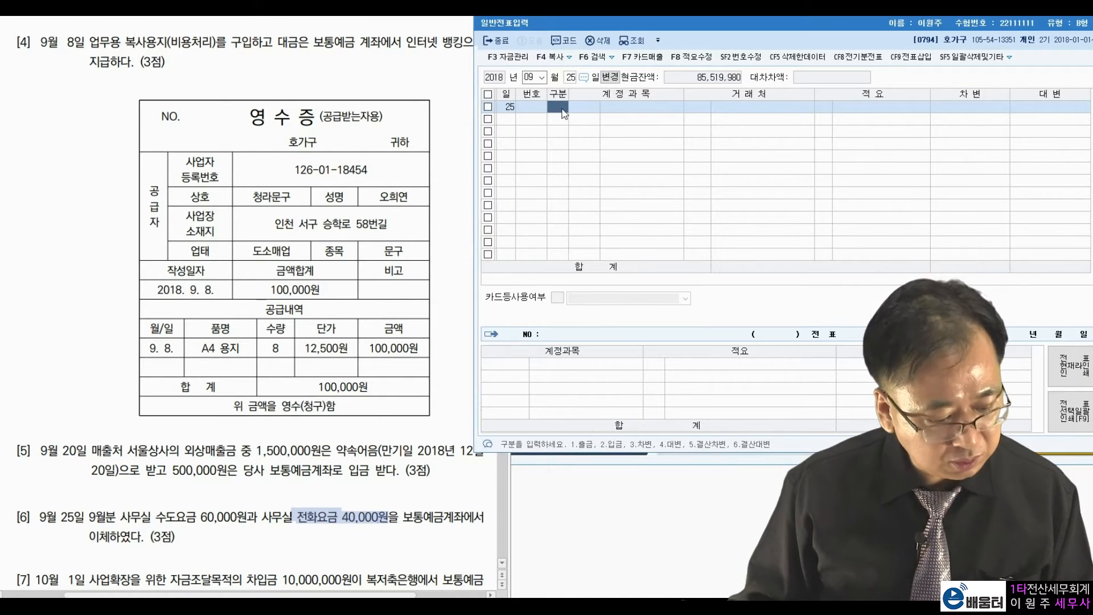
Enter a 60,000 debit to 0815 수도광열비.
{"action": "type", "text": "3"}
{"action": "key", "text": "Return"}
{"action": "type", "text": "수도"}
{"action": "key", "text": "Return"}
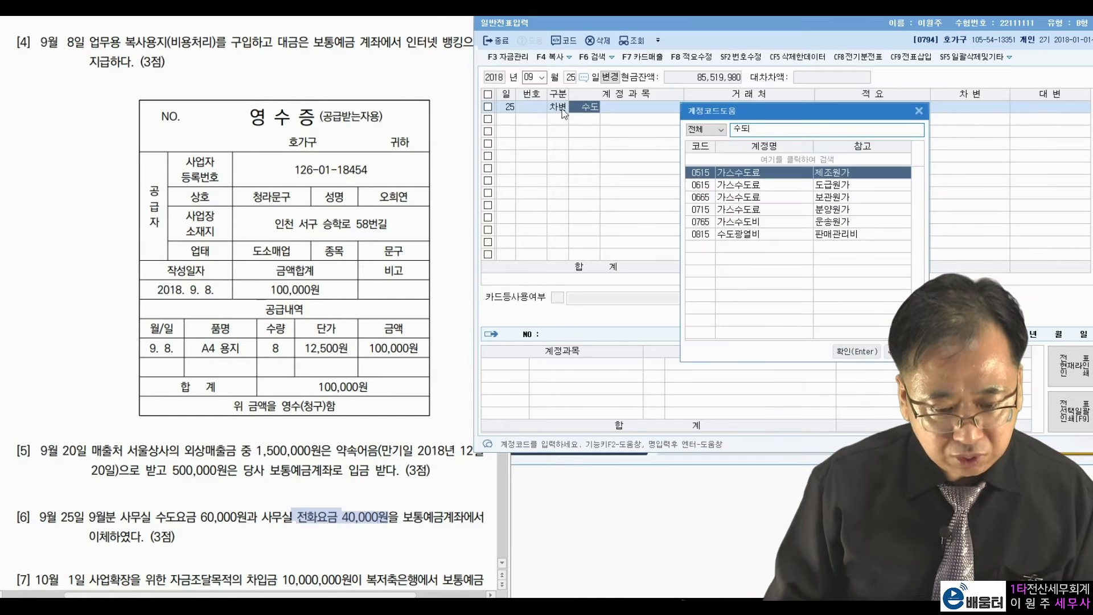
{"action": "key", "text": "Down"}
{"action": "key", "text": "Down"}
{"action": "key", "text": "Down"}
{"action": "key", "text": "Down"}
{"action": "key", "text": "Down"}
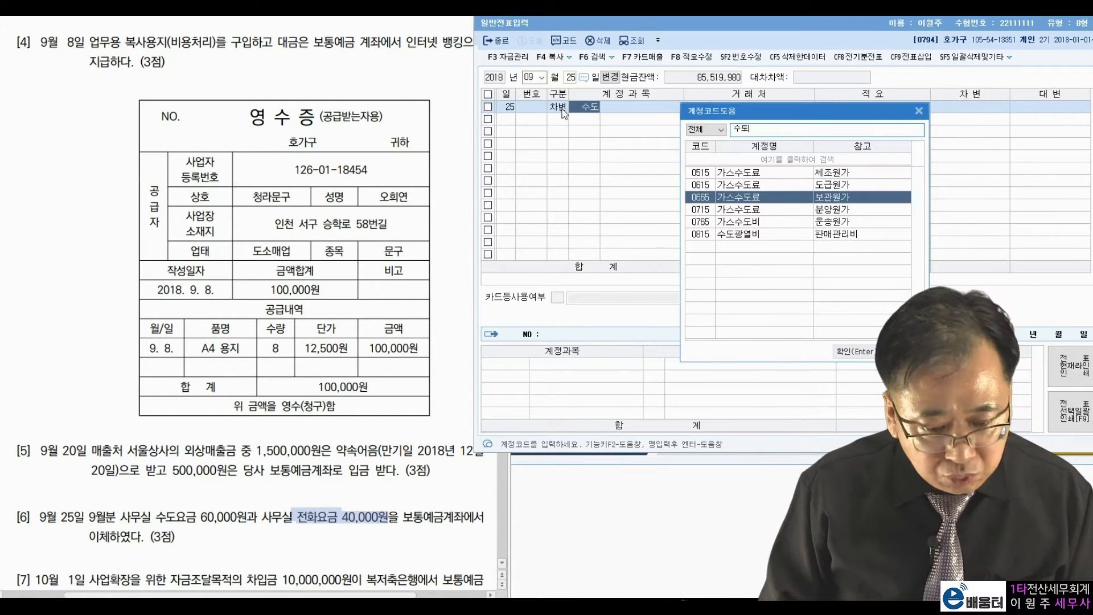
{"action": "key", "text": "Return"}
{"action": "key", "text": "Return"}
{"action": "key", "text": "Return"}
{"action": "type", "text": "600000"}
Add a 40,000 debit to 0814 통신비.
{"action": "key", "text": "Return"}
{"action": "type", "text": "3"}
{"action": "key", "text": "Return"}
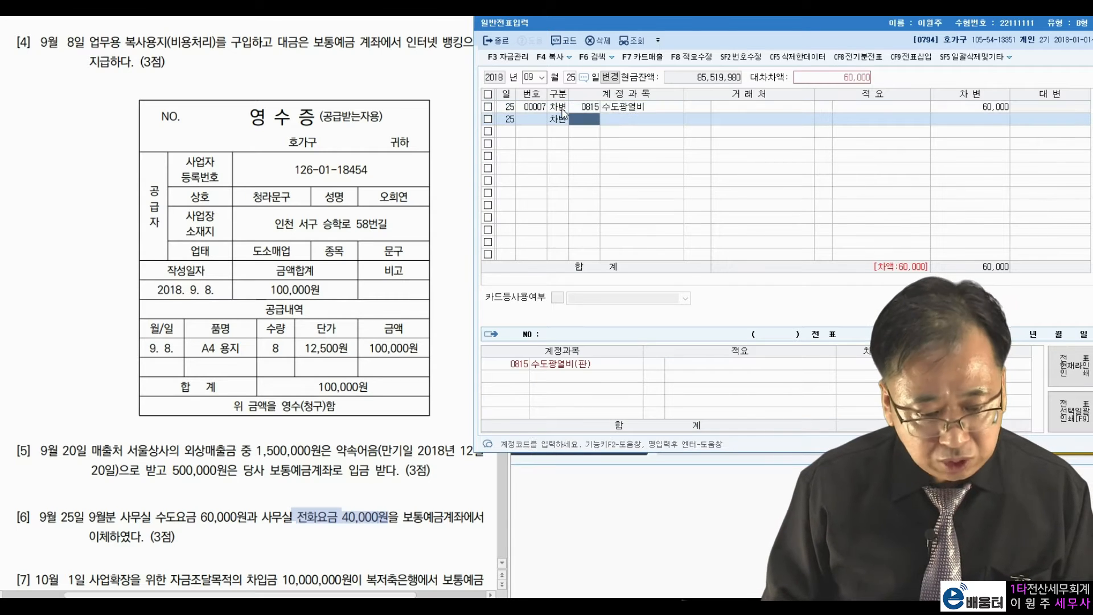
{"action": "type", "text": "통신"}
{"action": "key", "text": "Return"}
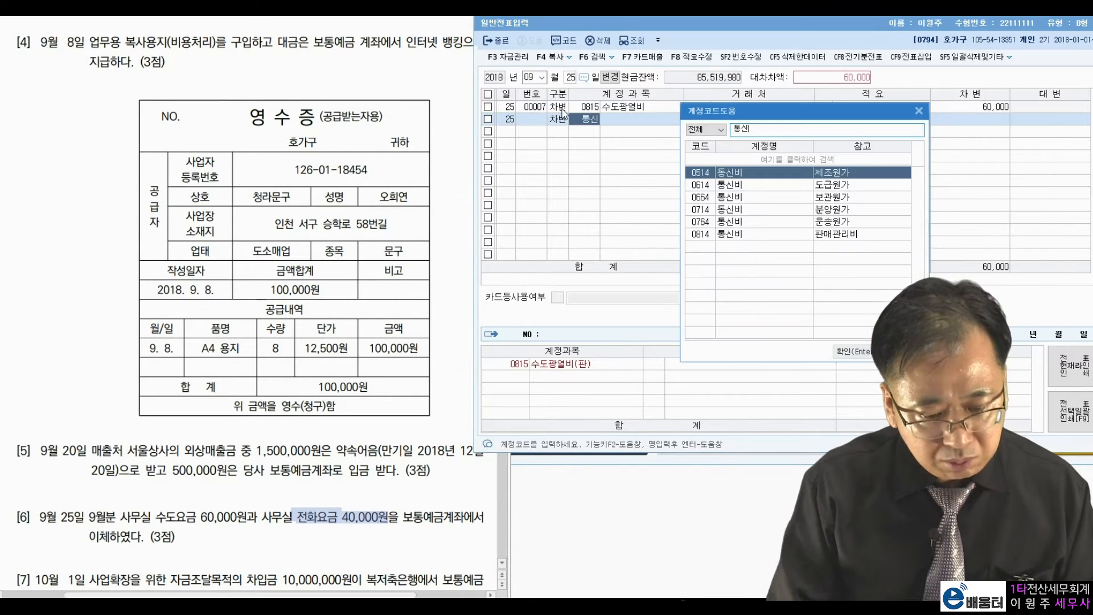
{"action": "key", "text": "Down"}
{"action": "key", "text": "Down"}
{"action": "key", "text": "Down"}
{"action": "key", "text": "Down"}
{"action": "key", "text": "Down"}
{"action": "key", "text": "Return"}
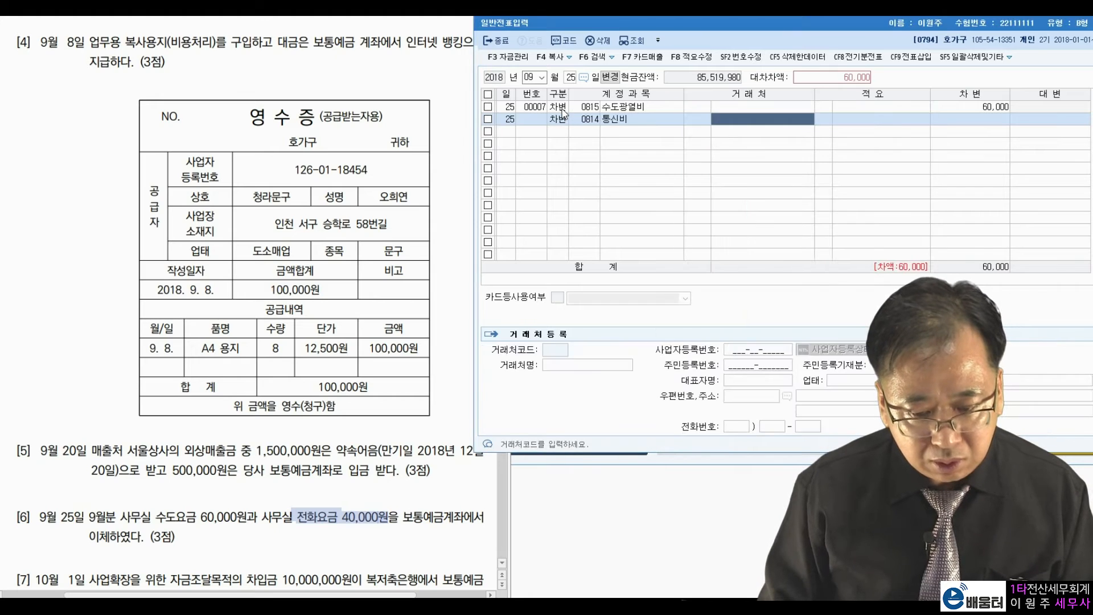
{"action": "type", "text": "400000"}
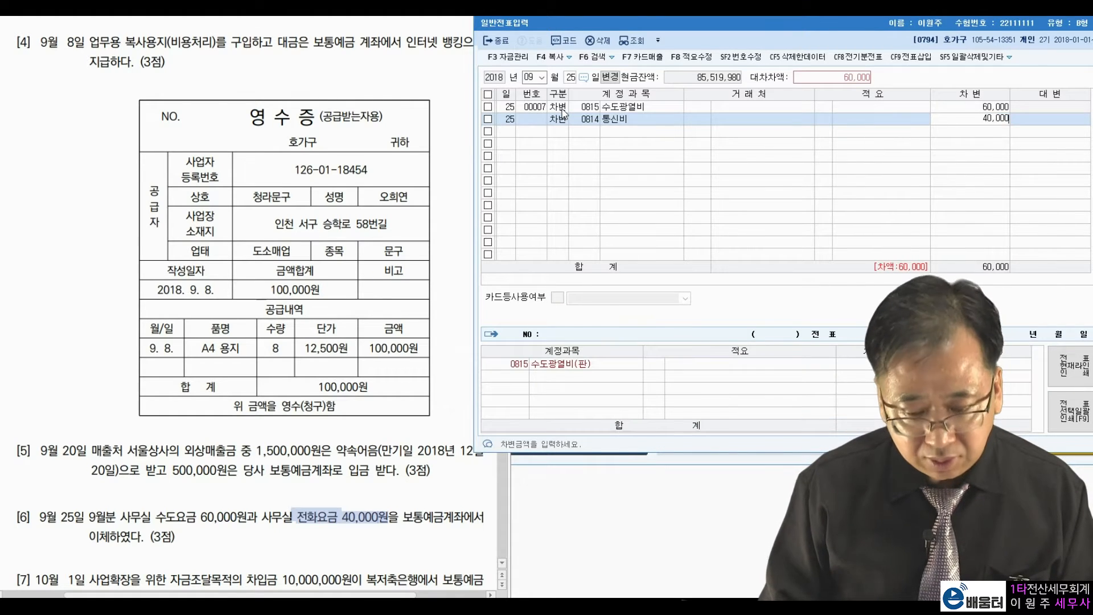
{"action": "key", "text": "Return"}
Credit 0103 보통예금 100,000 to balance the entry.
{"action": "type", "text": "4"}
{"action": "key", "text": "Return"}
{"action": "type", "text": "10"}
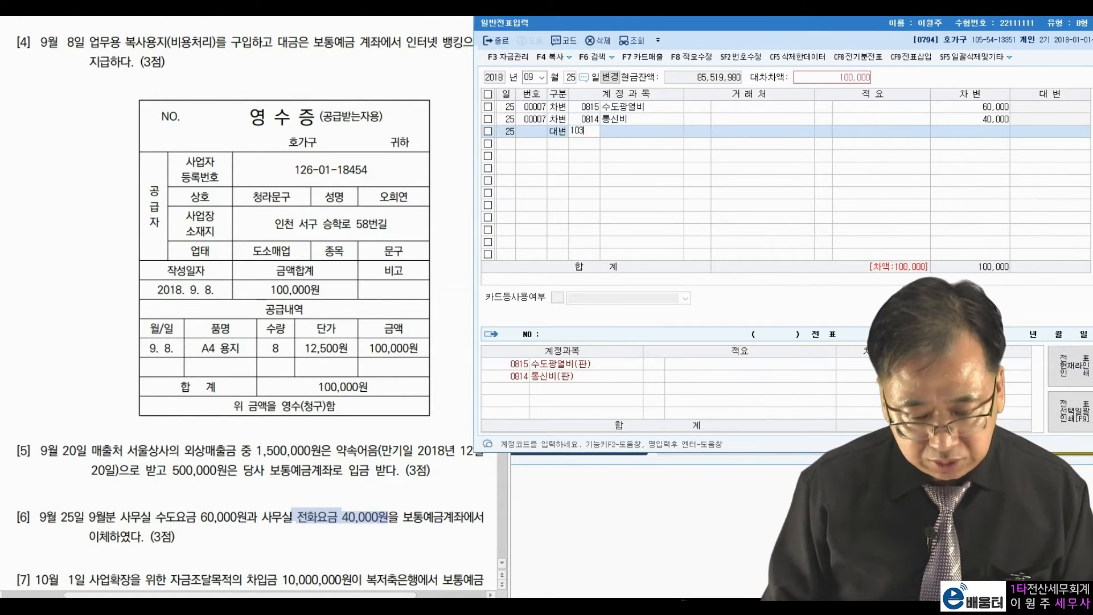
{"action": "type", "text": "3"}
{"action": "key", "text": "Return"}
{"action": "key", "text": "Return"}
{"action": "key", "text": "Return"}
{"action": "key", "text": "Return"}
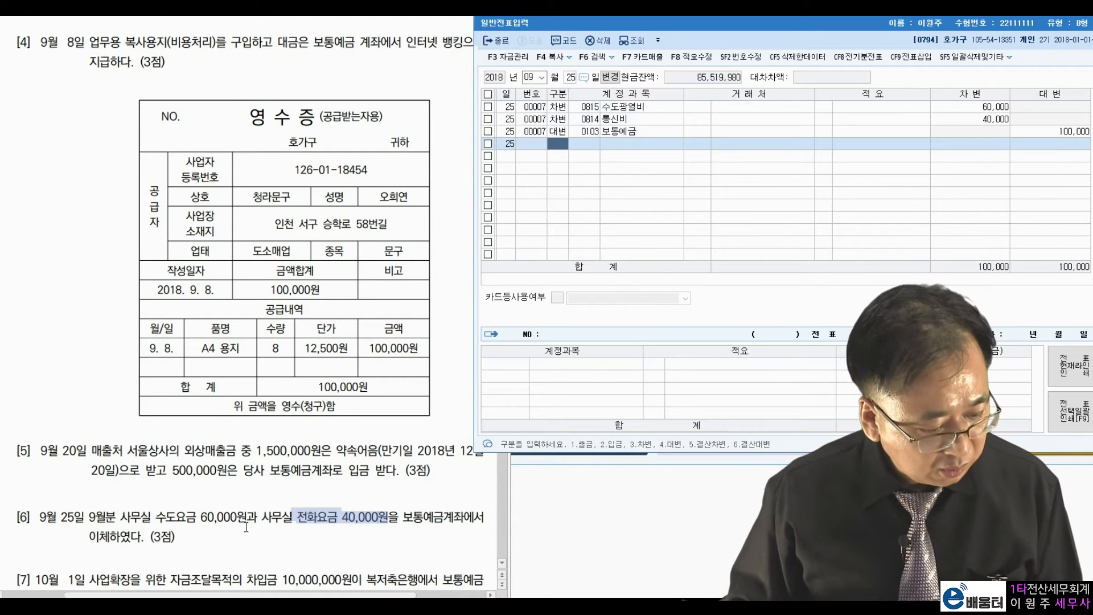
{"action": "left_click", "coordinate": [246, 527]}
{"action": "scroll", "coordinate": [246, 527], "scroll_direction": "down", "scroll_amount": 5}
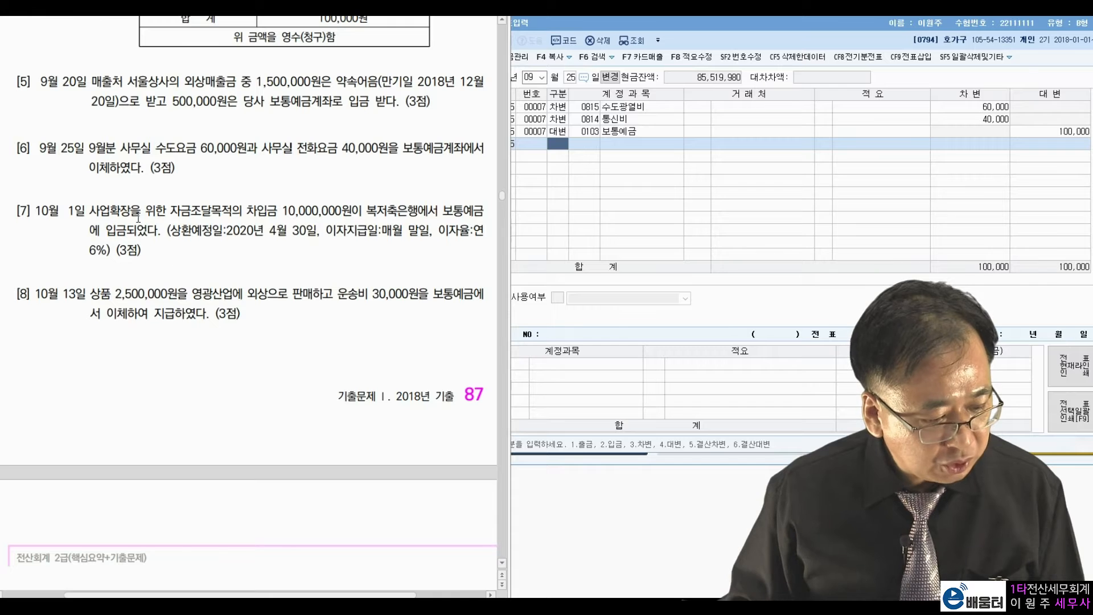
Change the journal entry date to October 1.
{"action": "left_click", "coordinate": [535, 77]}
{"action": "type", "text": "10"}
{"action": "key", "text": "Return"}
{"action": "type", "text": "1"}
{"action": "key", "text": "Return"}
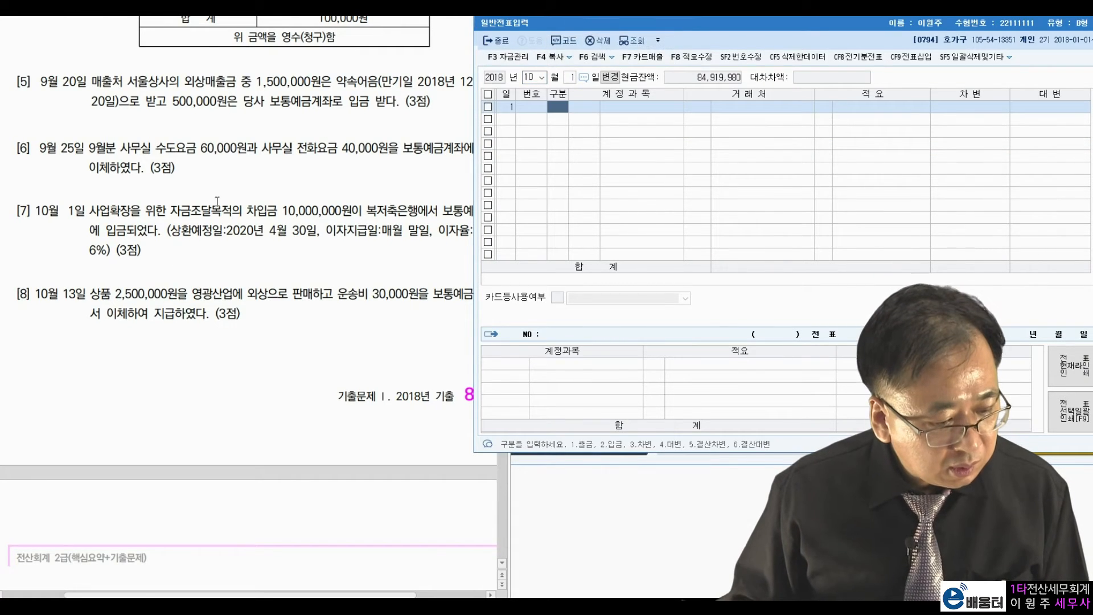
Mark the loan amount and repayment date in item [7].
{"action": "left_click", "coordinate": [183, 211]}
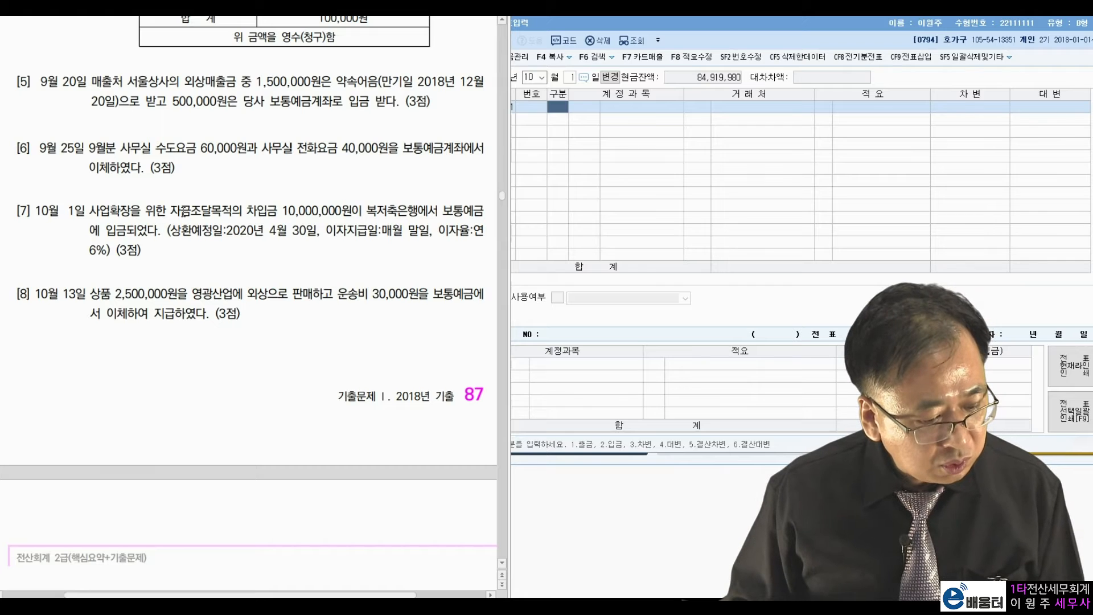
{"action": "left_click_drag", "start_coordinate": [246, 211], "coordinate": [356, 203]}
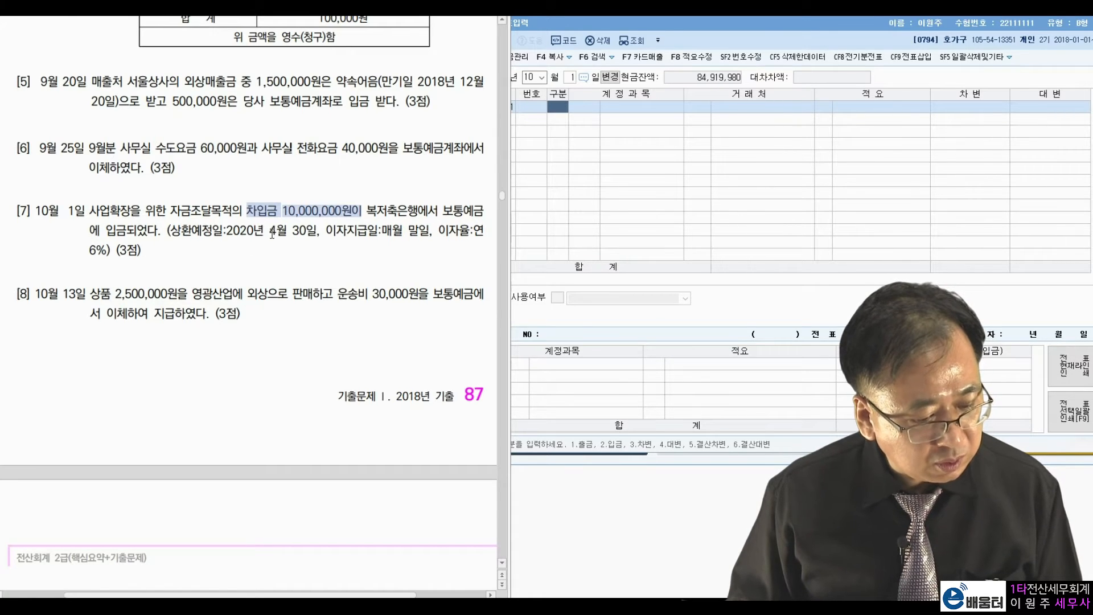
{"action": "left_click_drag", "start_coordinate": [213, 230], "coordinate": [316, 231]}
{"action": "right_click", "coordinate": [344, 257]}
{"action": "left_click", "coordinate": [347, 222]}
{"action": "scroll", "coordinate": [346, 222], "scroll_direction": "up", "scroll_amount": 3}
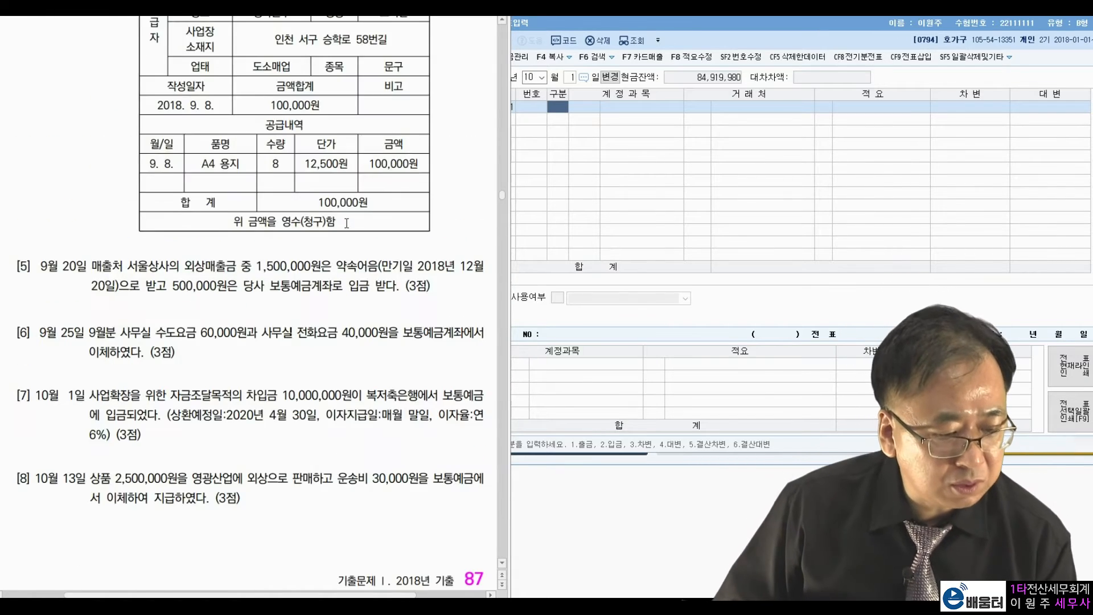
{"action": "scroll", "coordinate": [346, 222], "scroll_direction": "up", "scroll_amount": 3}
{"action": "scroll", "coordinate": [347, 224], "scroll_direction": "up", "scroll_amount": 15}
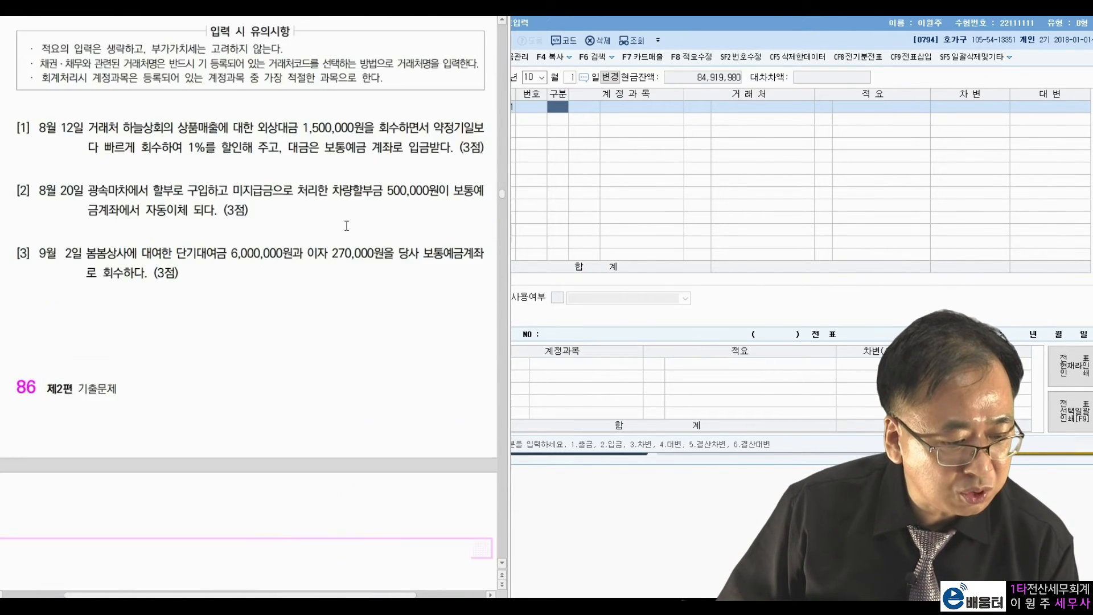
{"action": "scroll", "coordinate": [347, 226], "scroll_direction": "up", "scroll_amount": 20}
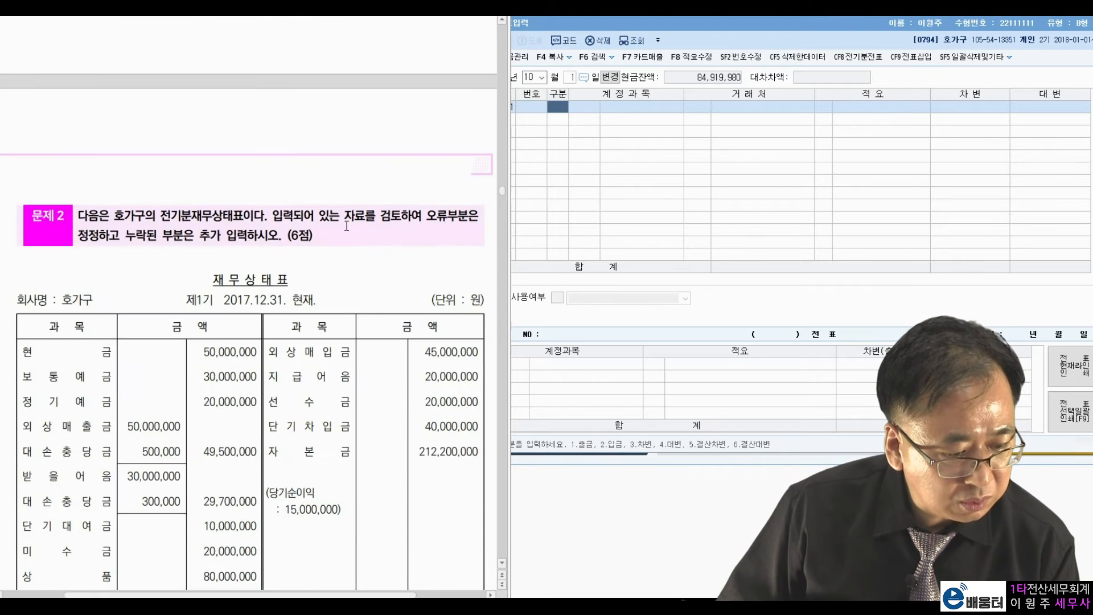
{"action": "scroll", "coordinate": [340, 173], "scroll_direction": "up", "scroll_amount": 1}
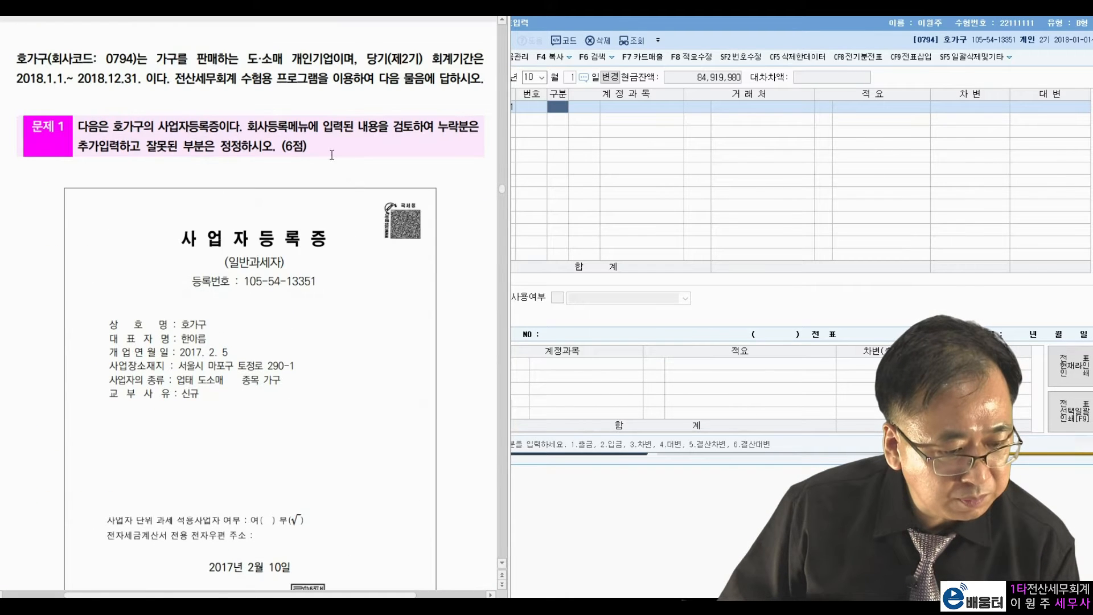
{"action": "left_click_drag", "start_coordinate": [17, 83], "coordinate": [136, 85]}
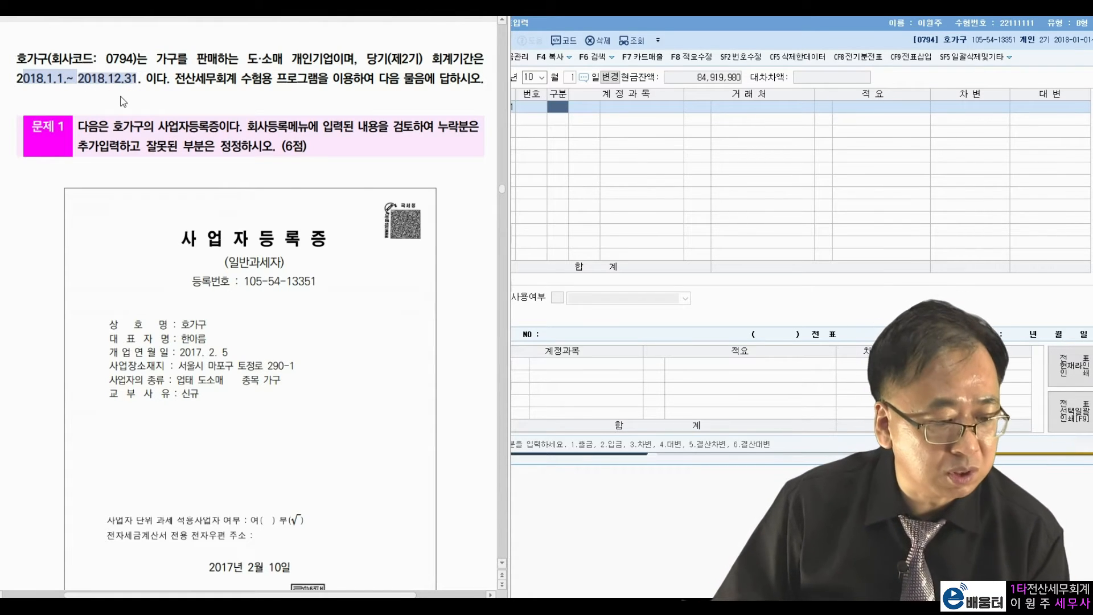
{"action": "left_click", "coordinate": [121, 101]}
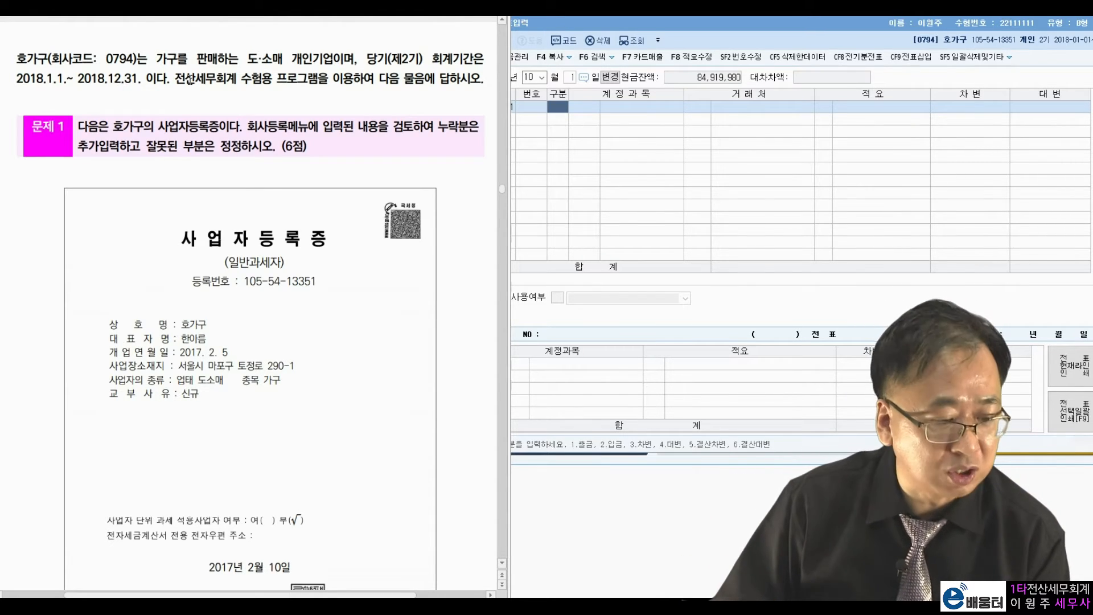
{"action": "scroll", "coordinate": [219, 120], "scroll_direction": "down", "scroll_amount": 20}
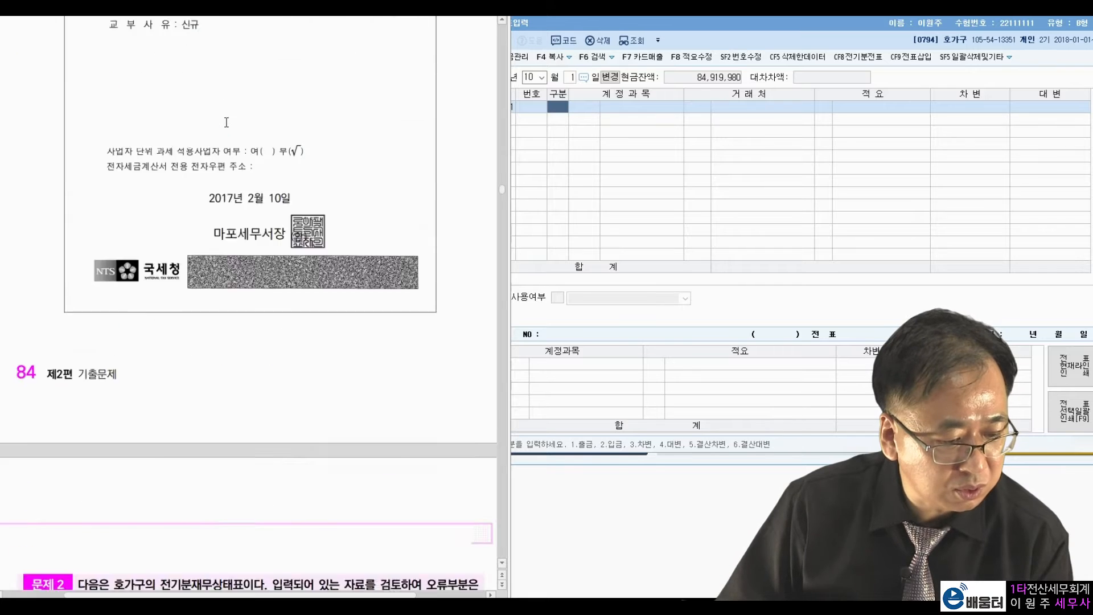
{"action": "scroll", "coordinate": [227, 148], "scroll_direction": "down", "scroll_amount": 15}
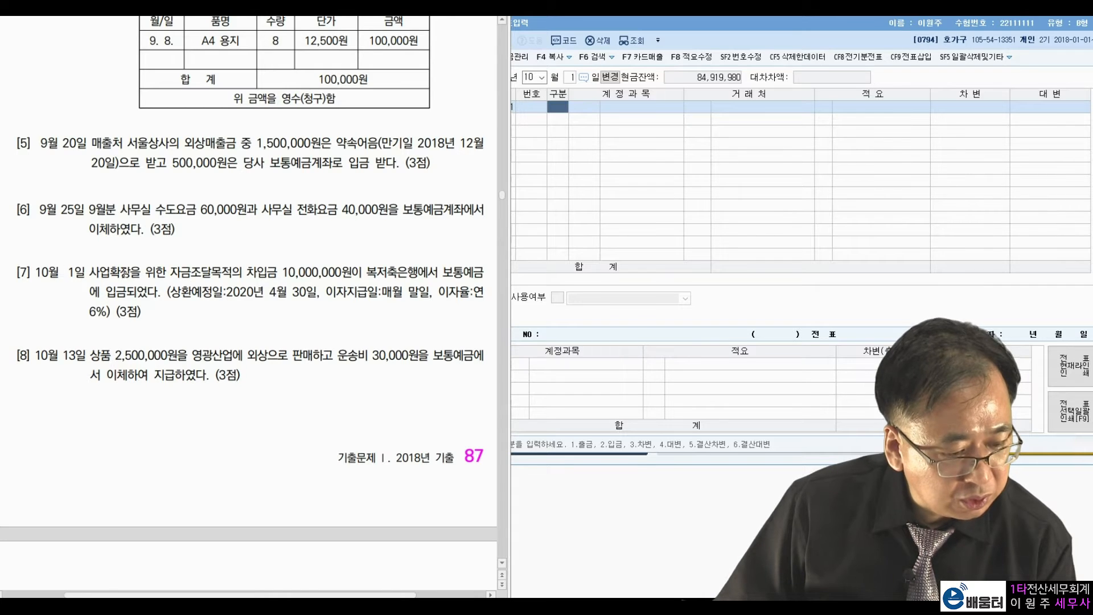
{"action": "left_click_drag", "start_coordinate": [226, 297], "coordinate": [266, 297]}
{"action": "left_click", "coordinate": [301, 300]}
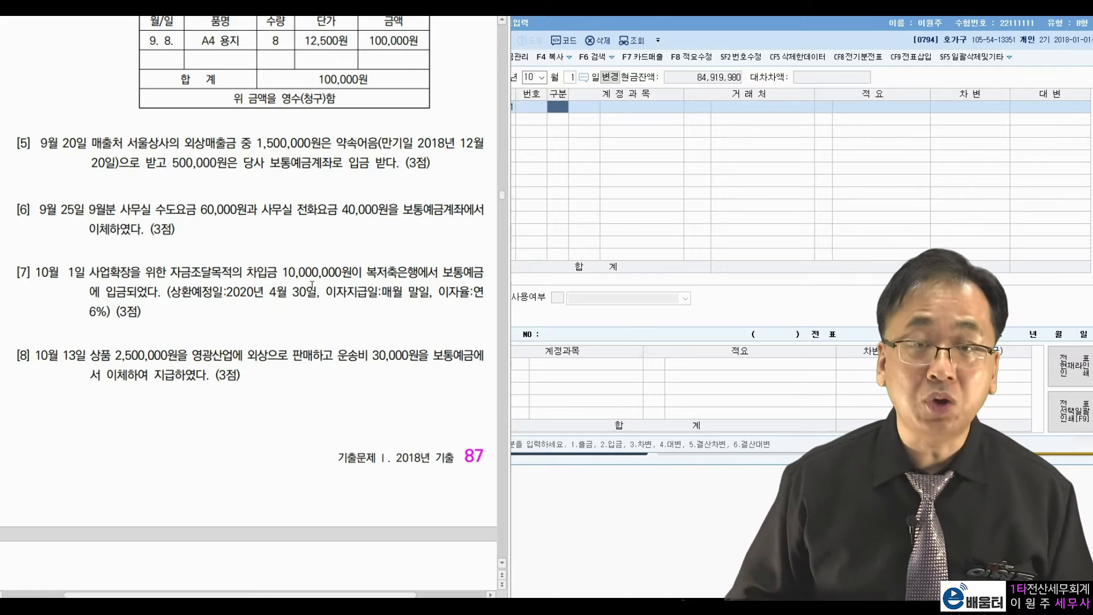
Enter a 10,000,000 debit to 0103 보통예금.
{"action": "left_click", "coordinate": [578, 117]}
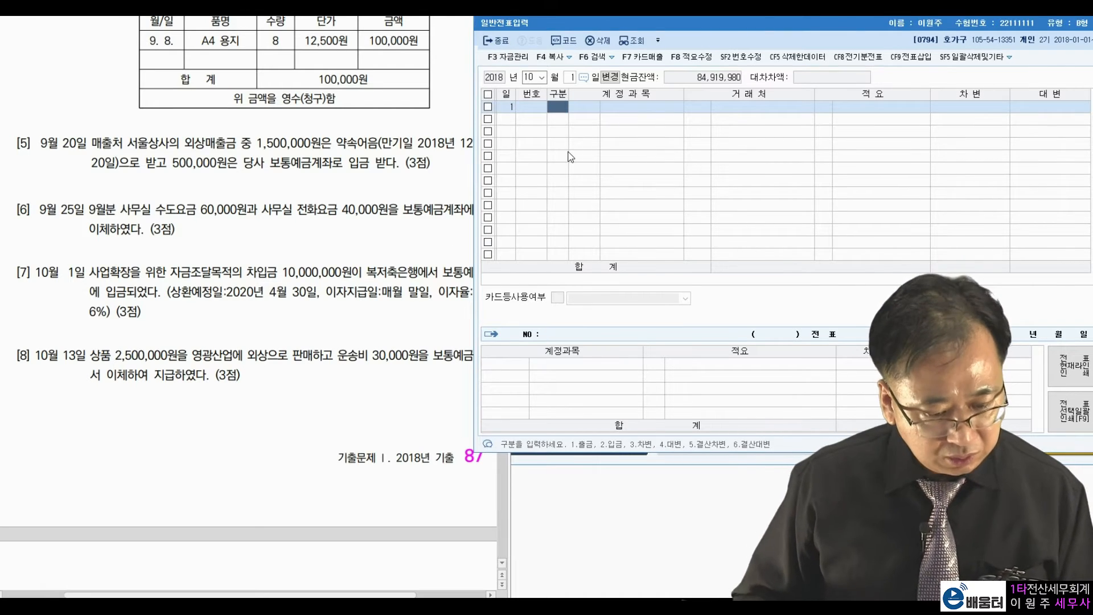
{"action": "type", "text": "1"}
{"action": "key", "text": "Return"}
{"action": "type", "text": "103"}
{"action": "key", "text": "Return"}
{"action": "key", "text": "Left"}
{"action": "key", "text": "Left"}
{"action": "type", "text": "3"}
{"action": "key", "text": "Return"}
{"action": "key", "text": "Return"}
{"action": "key", "text": "Return"}
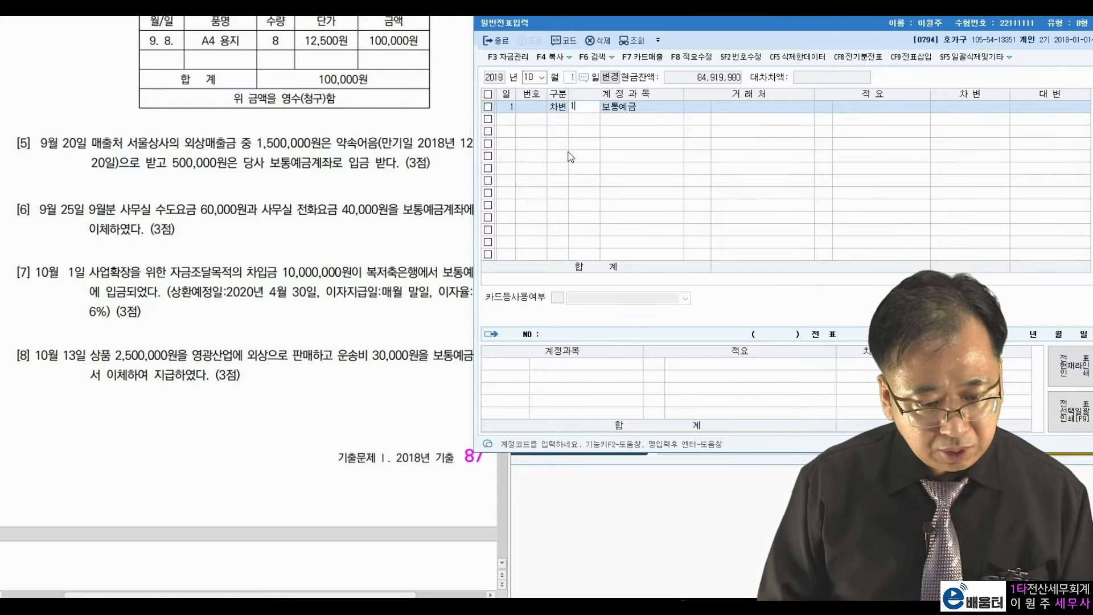
{"action": "key", "text": "Return"}
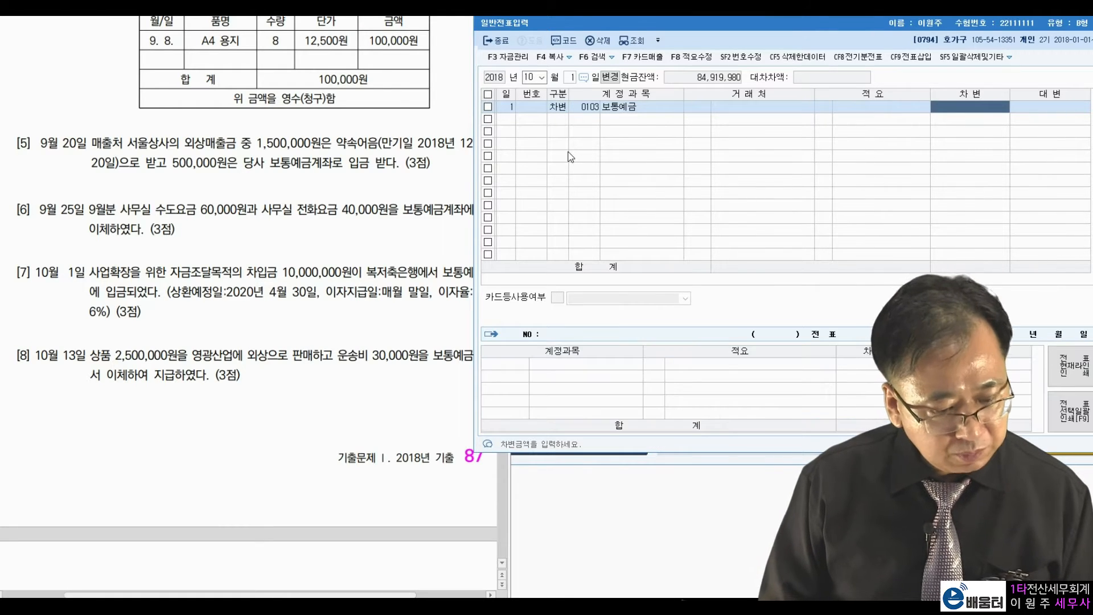
{"action": "type", "text": "10000000"}
{"action": "key", "text": "Return"}
Add the 장기차입금 credit line with partner 98006 복저축은행.
{"action": "type", "text": "4"}
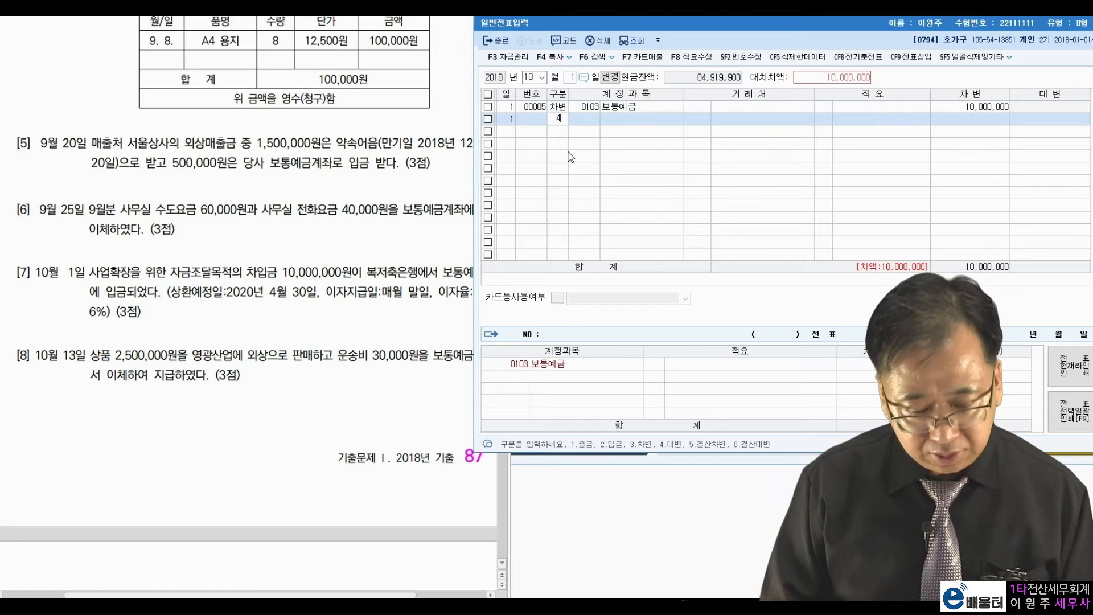
{"action": "key", "text": "Return"}
{"action": "type", "text": "장기차"}
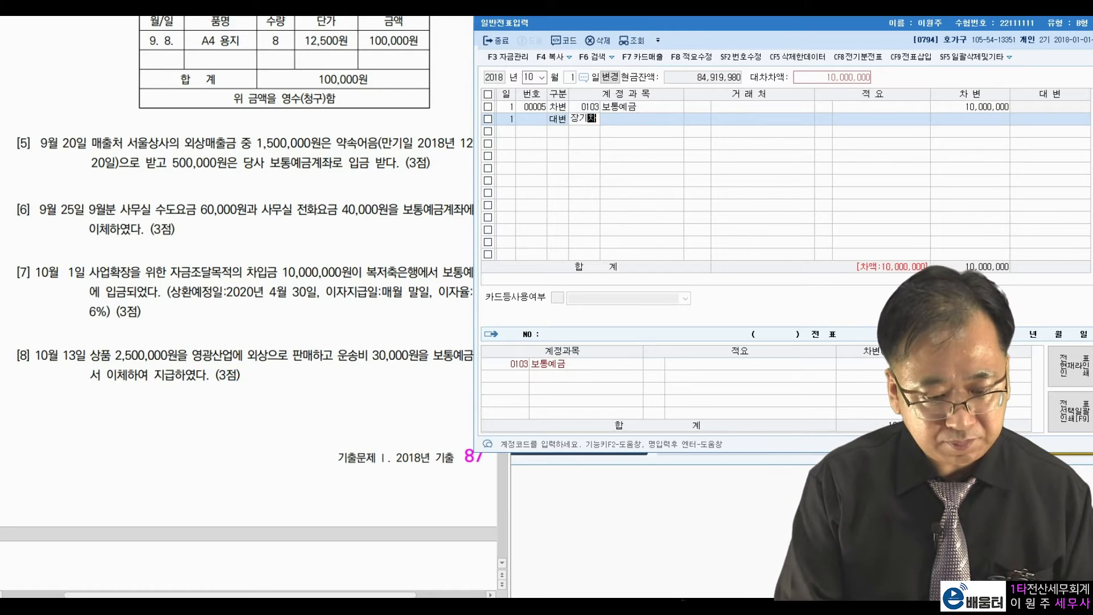
{"action": "key", "text": "Return"}
{"action": "key", "text": "Return"}
{"action": "type", "text": "복저"}
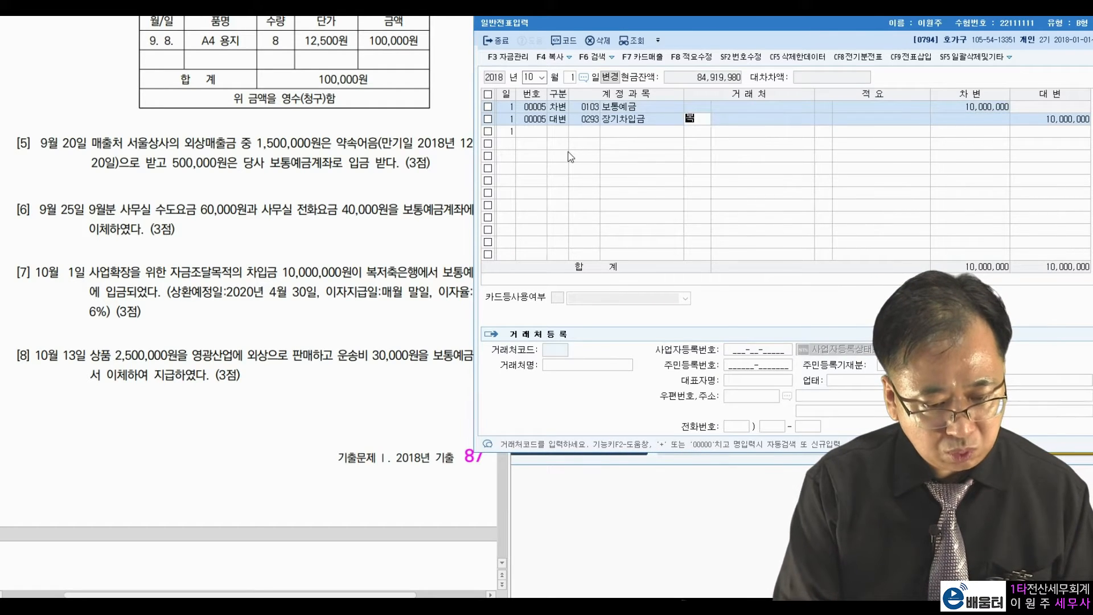
{"action": "key", "text": "Return"}
{"action": "key", "text": "Return"}
{"action": "key", "text": "Return"}
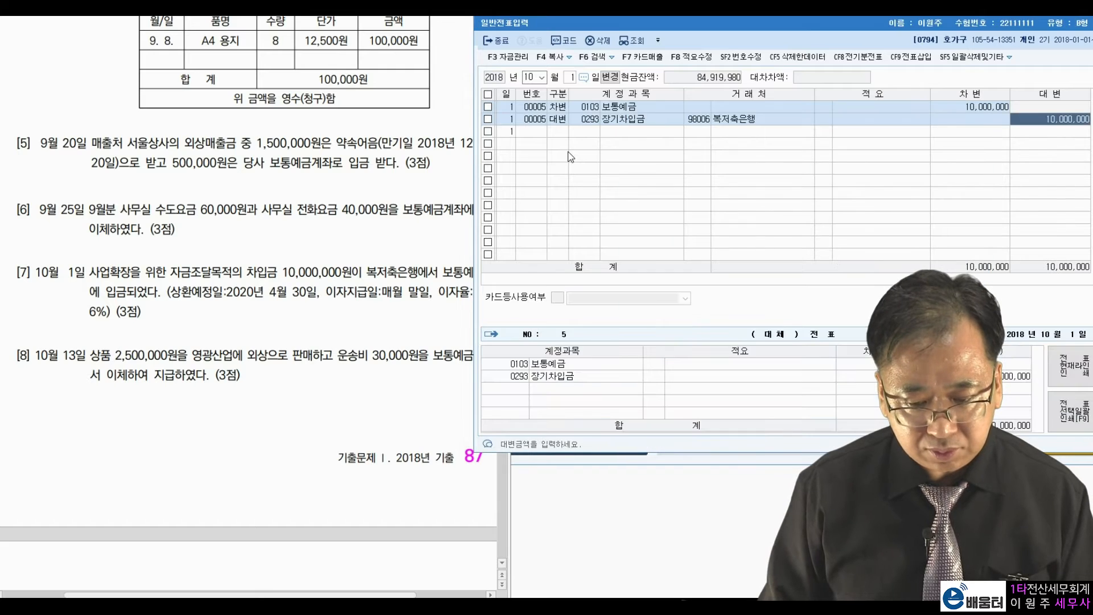
{"action": "key", "text": "Return"}
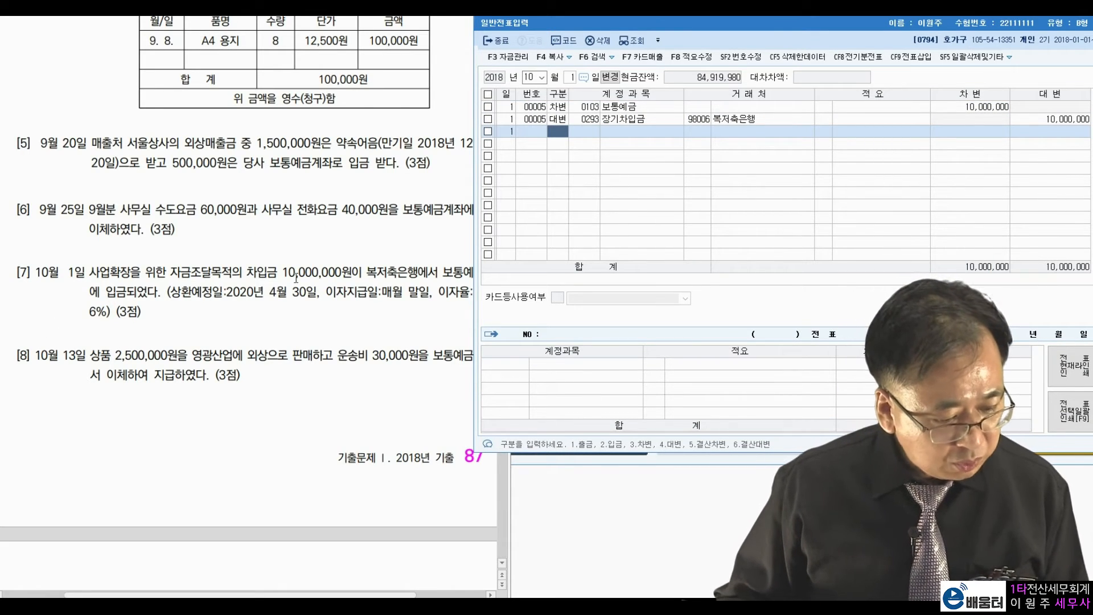
Change the journal entry day to October 13.
{"action": "left_click", "coordinate": [572, 78]}
{"action": "type", "text": "13"}
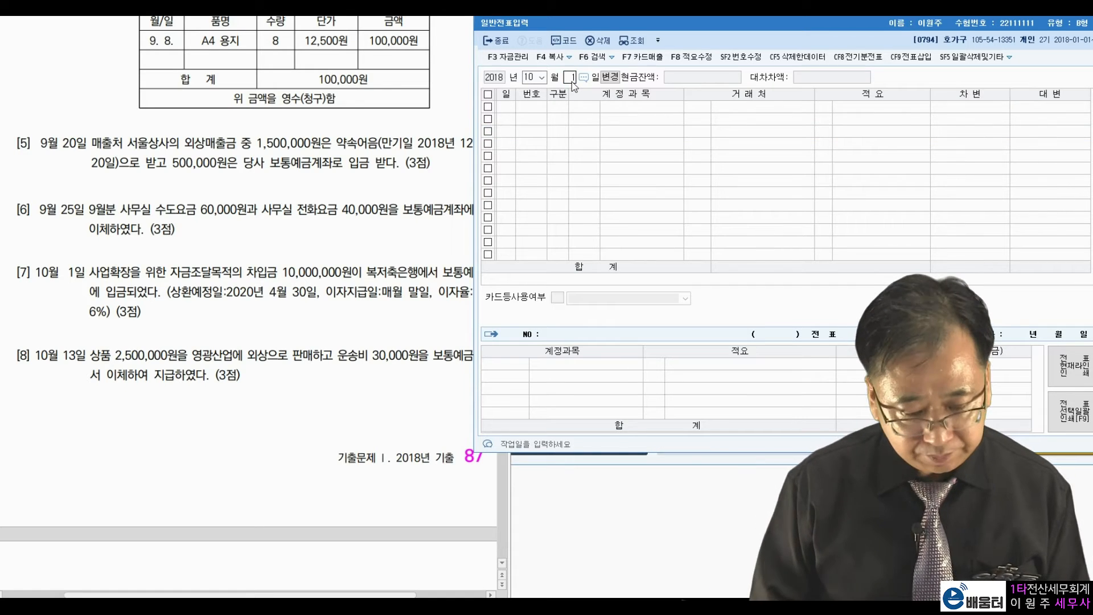
{"action": "key", "text": "Return"}
Mark the customer 영광산업 in item [8].
{"action": "left_click", "coordinate": [75, 365]}
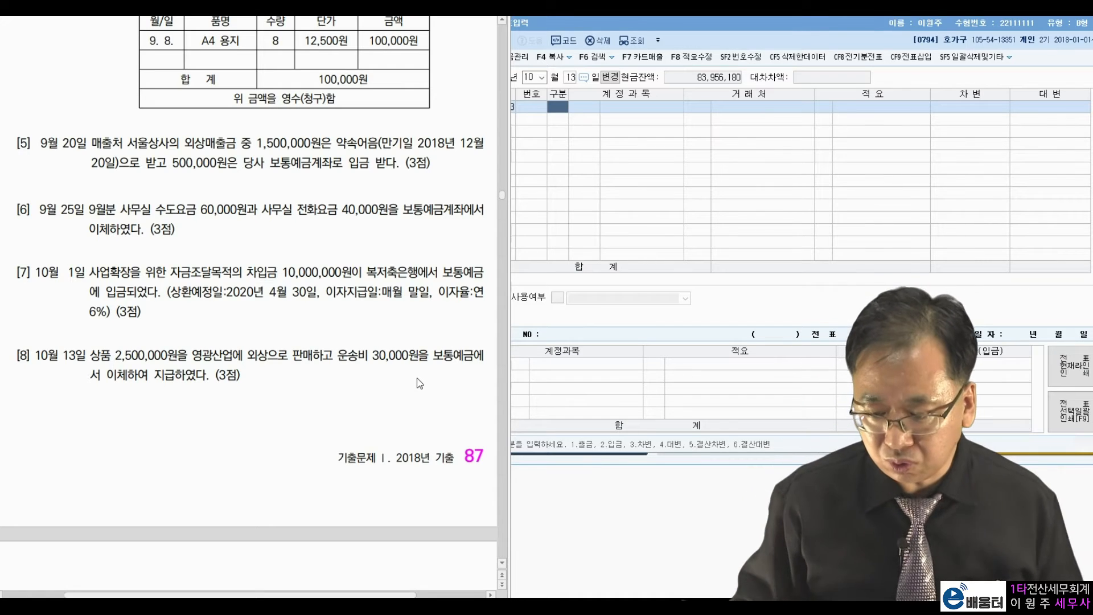
{"action": "left_click_drag", "start_coordinate": [257, 356], "coordinate": [304, 357]}
{"action": "left_click", "coordinate": [312, 383]}
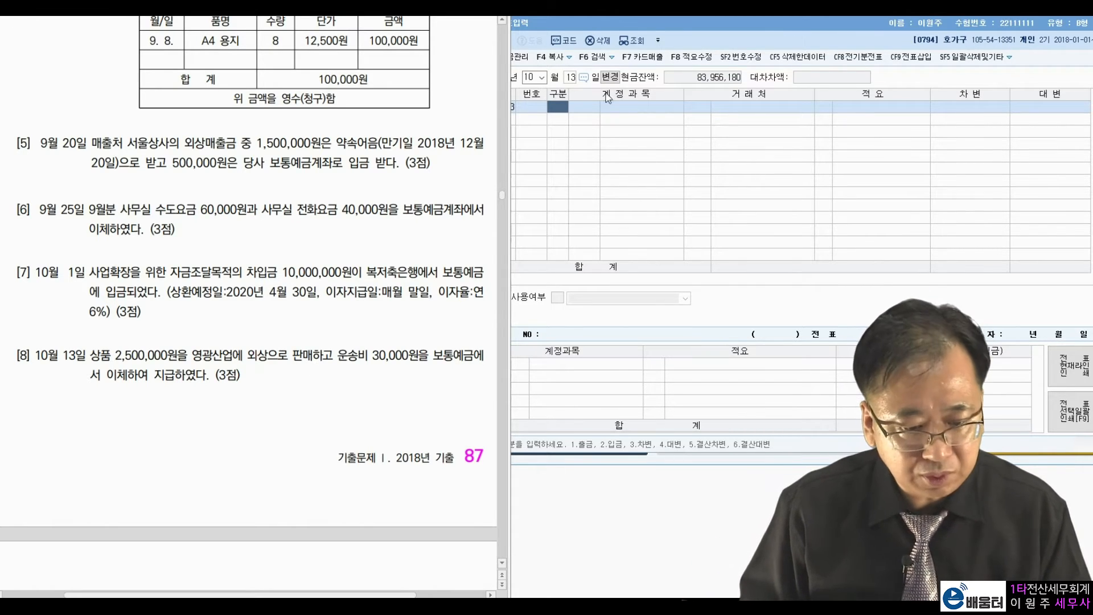
Debit 0108 외상매출금 2,500,000 with partner 영광산업(주).
{"action": "left_click", "coordinate": [564, 108]}
{"action": "type", "text": "3"}
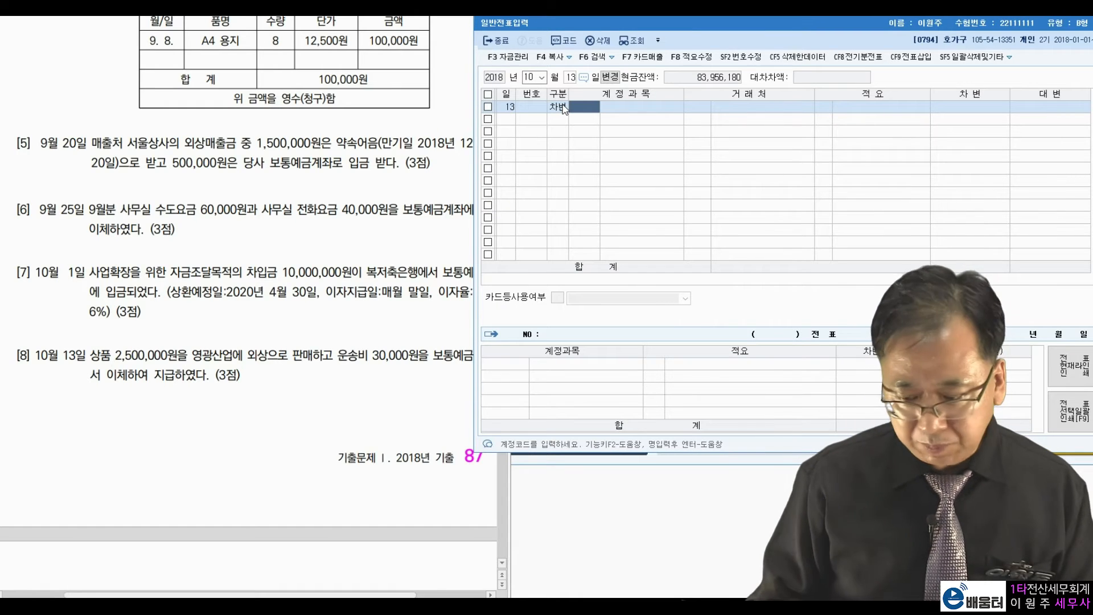
{"action": "type", "text": "108"}
{"action": "key", "text": "Return"}
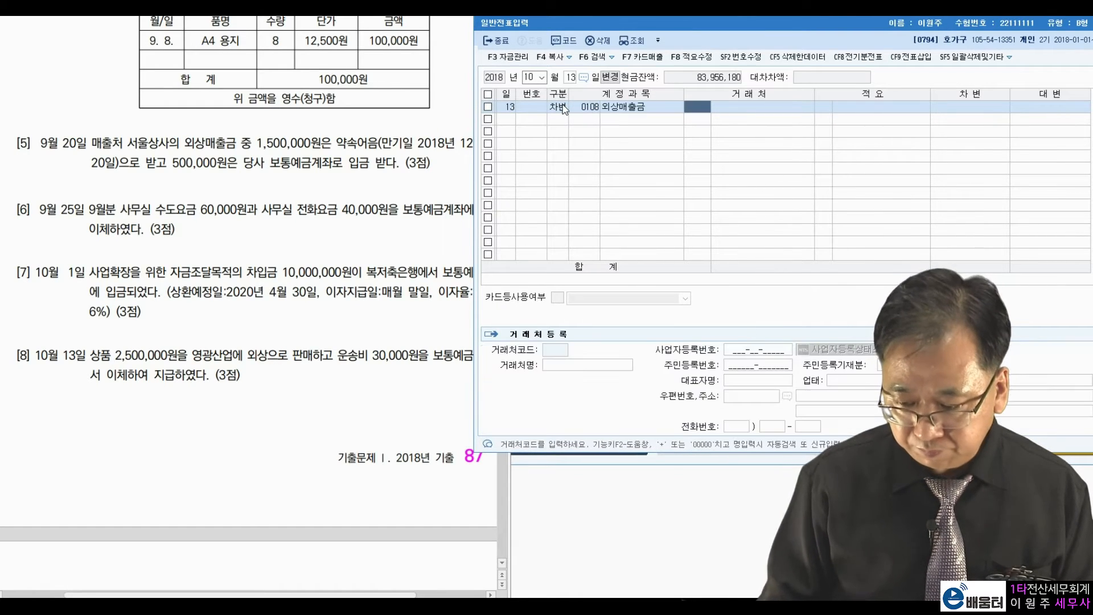
{"action": "type", "text": "영광"}
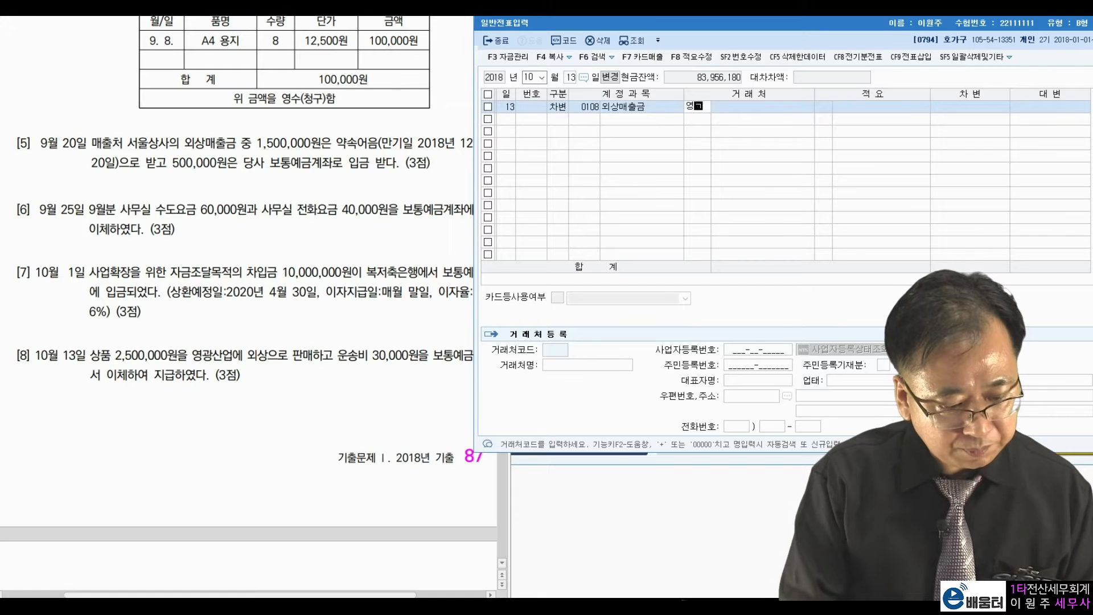
{"action": "key", "text": "Return"}
{"action": "key", "text": "Return"}
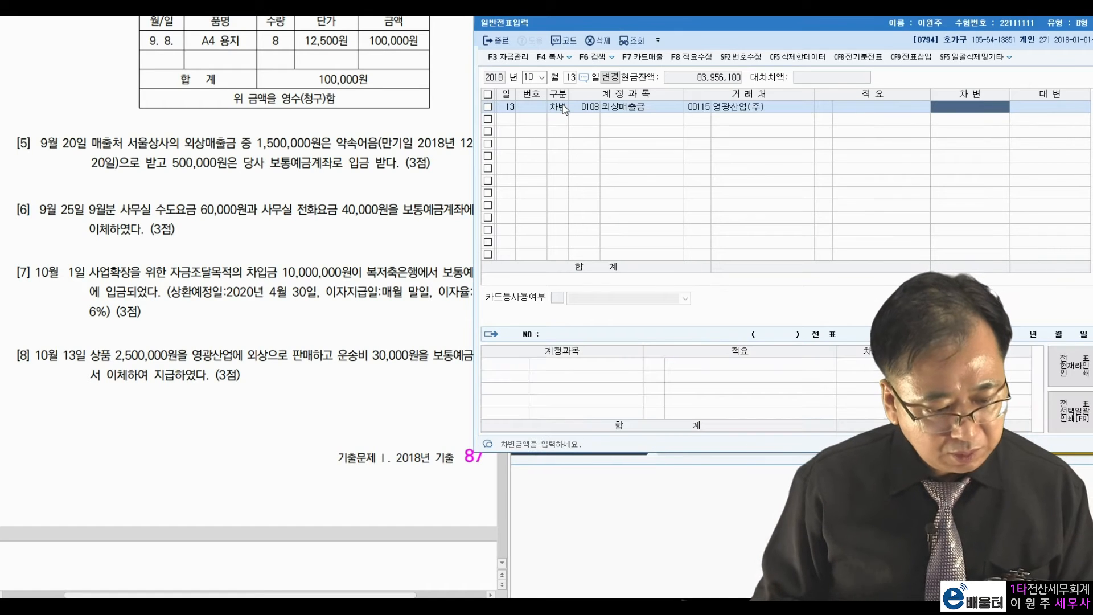
{"action": "type", "text": "2500000"}
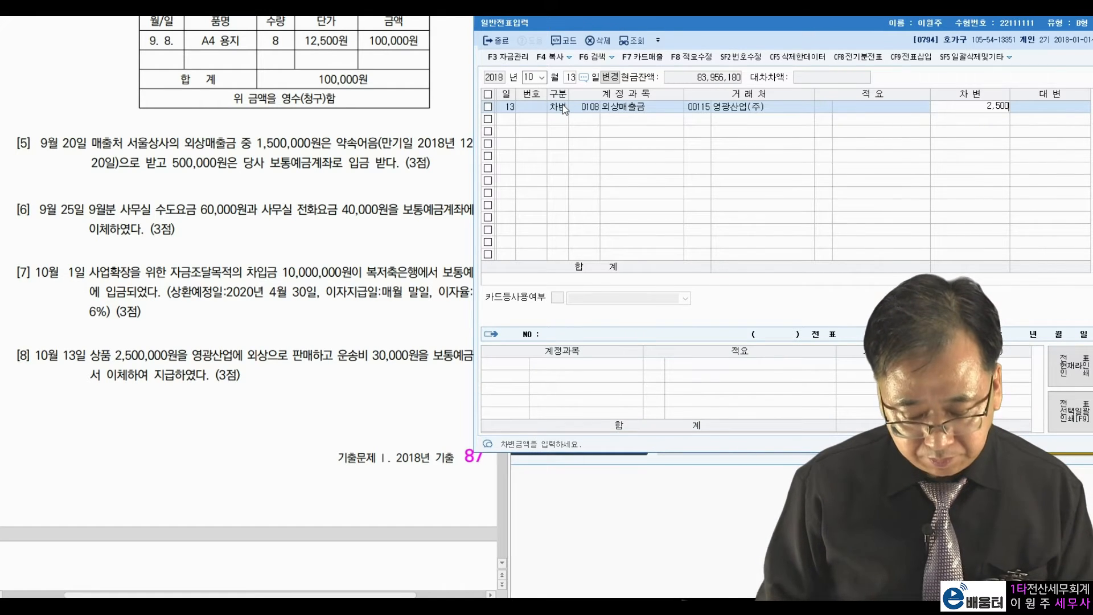
{"action": "key", "text": "Return"}
Add a 30,000 debit to the selling-expense account 0824 운반비.
{"action": "type", "text": "3"}
{"action": "key", "text": "Return"}
{"action": "type", "text": "운반비"}
{"action": "key", "text": "Return"}
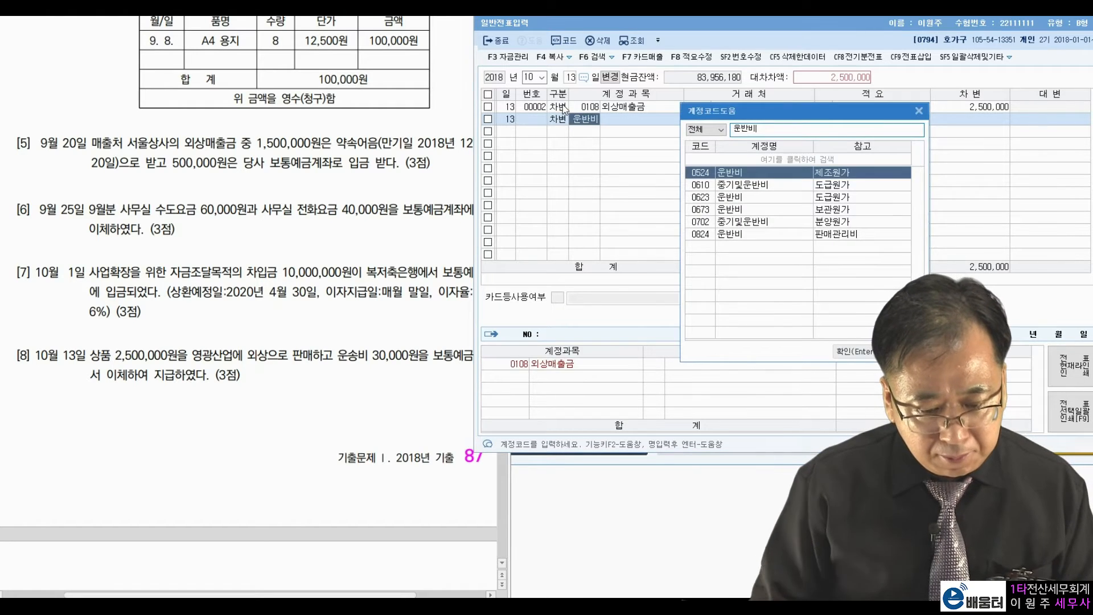
{"action": "key", "text": "Return"}
{"action": "key", "text": "Left"}
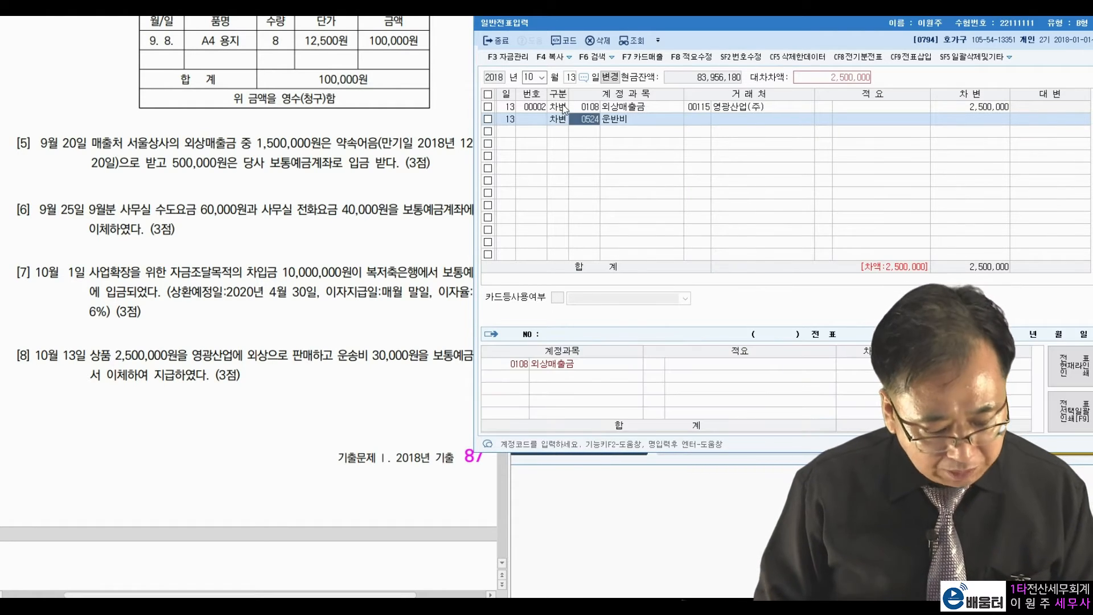
{"action": "type", "text": "운반"}
{"action": "key", "text": "Return"}
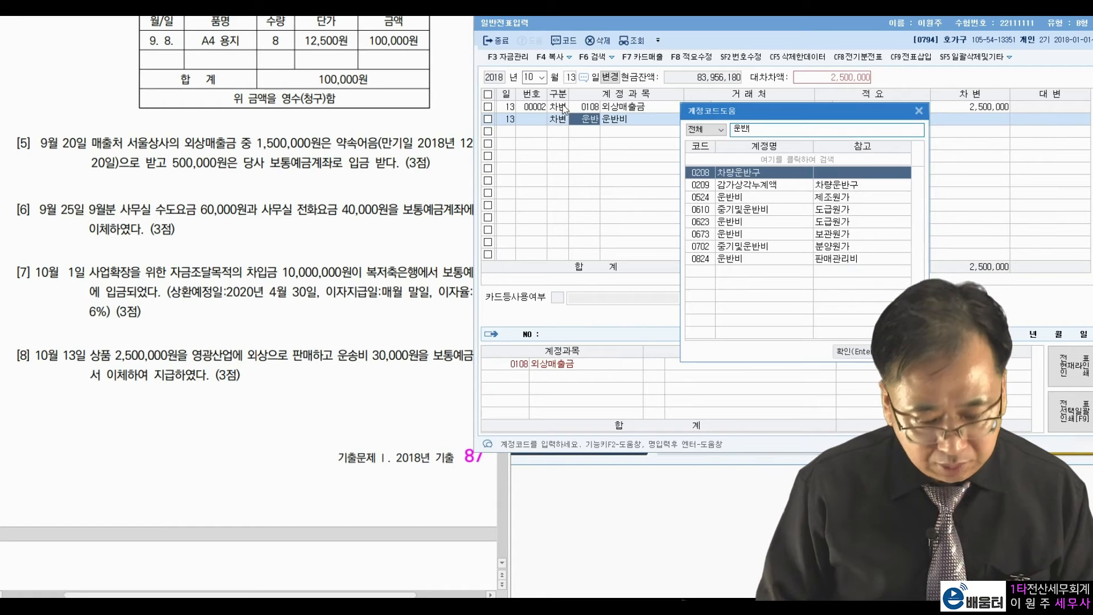
{"action": "key", "text": "Down"}
{"action": "key", "text": "Down"}
{"action": "key", "text": "Down"}
{"action": "key", "text": "Down"}
{"action": "key", "text": "Down"}
{"action": "key", "text": "Down"}
{"action": "key", "text": "Down"}
{"action": "key", "text": "Return"}
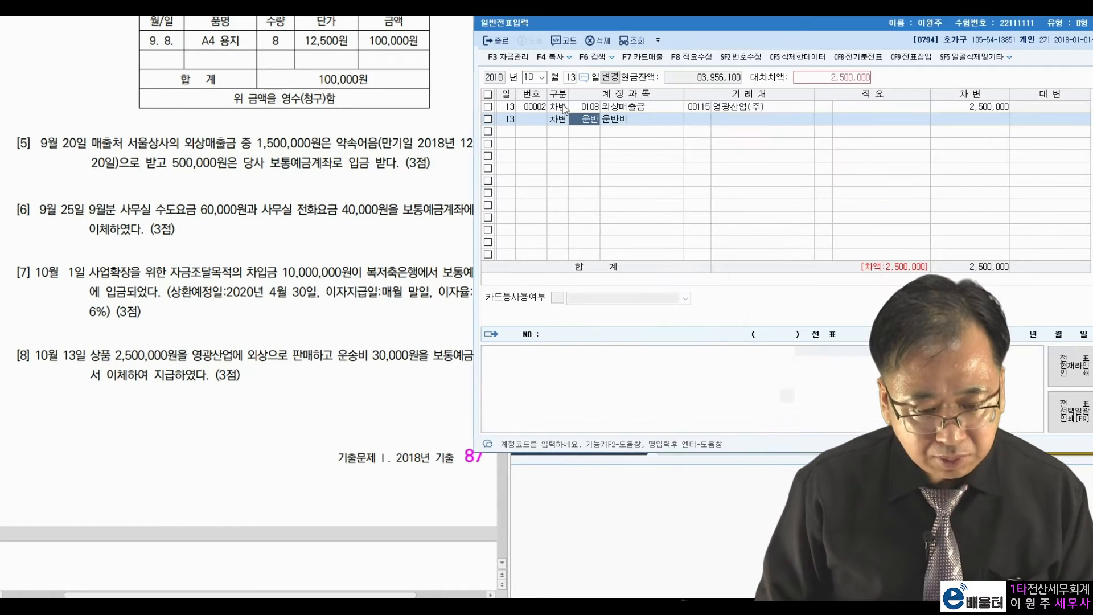
{"action": "key", "text": "Return"}
{"action": "key", "text": "Return"}
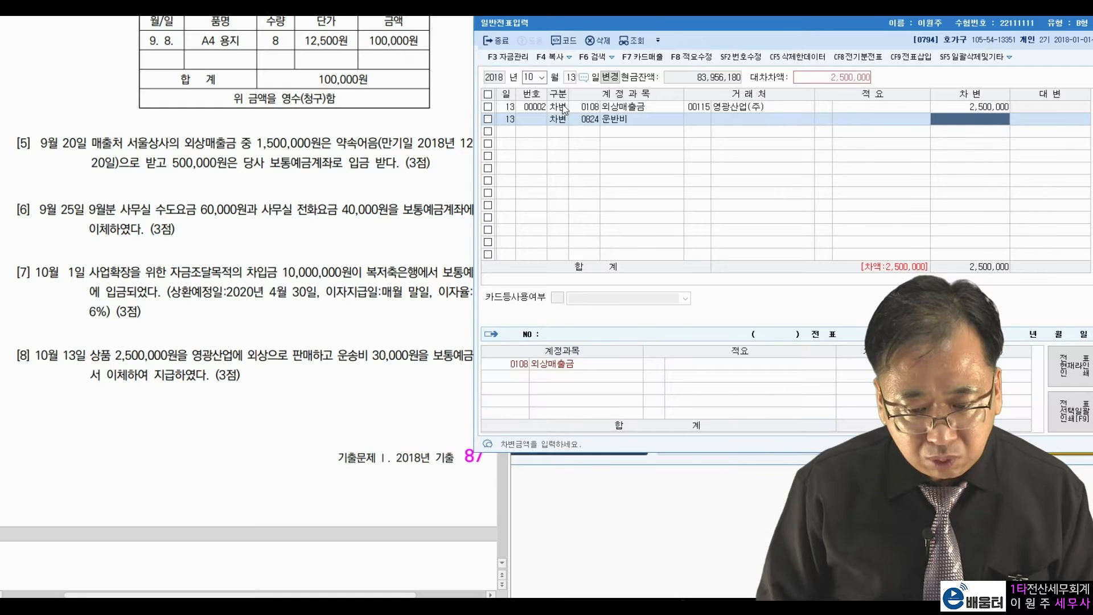
{"action": "type", "text": "300000"}
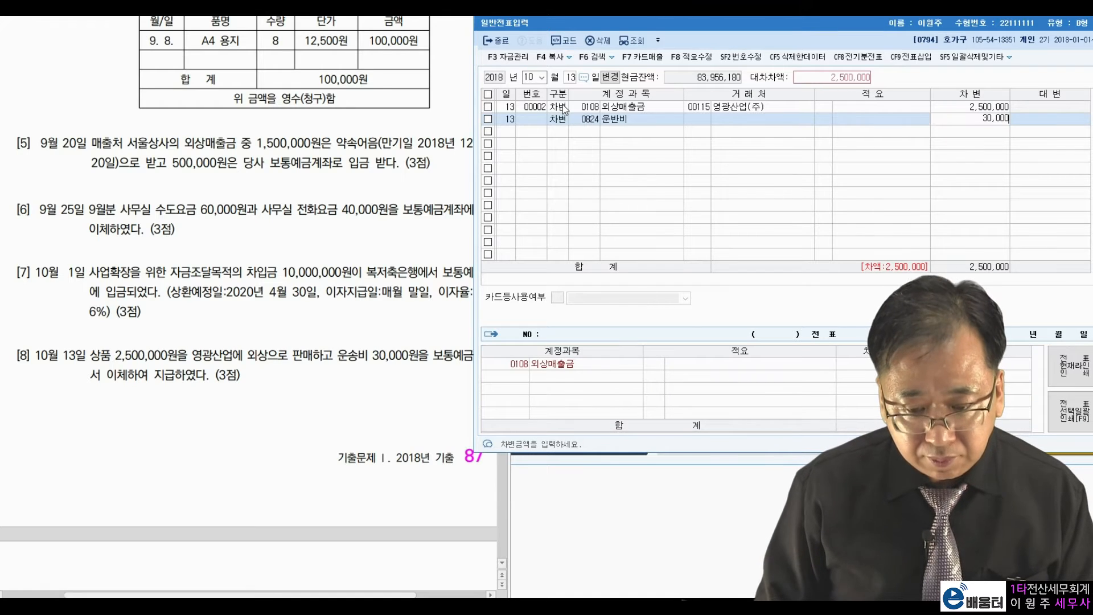
{"action": "key", "text": "Return"}
Credit 0401 상품매출 2,500,000.
{"action": "key", "text": "Left"}
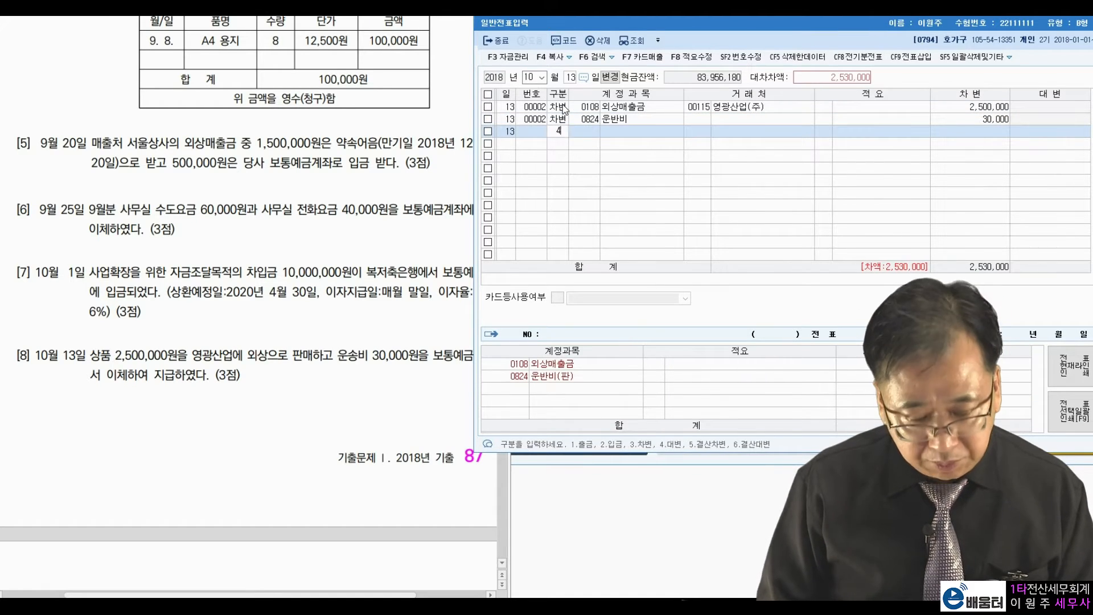
{"action": "type", "text": "4"}
{"action": "key", "text": "Return"}
{"action": "type", "text": "상푸맴"}
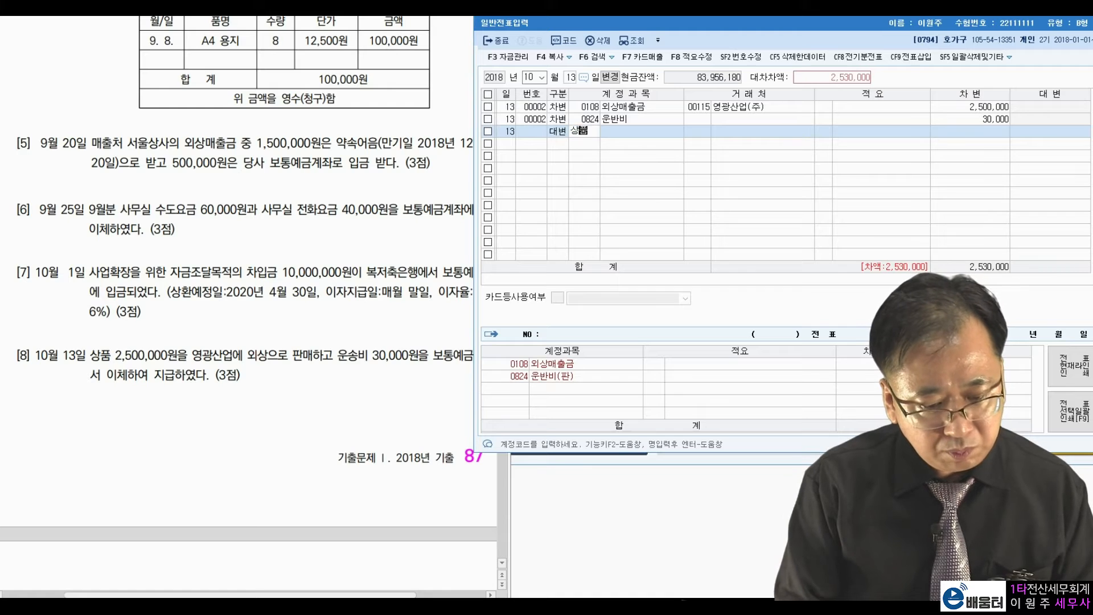
{"action": "key", "text": "Return"}
{"action": "key", "text": "BackSpace"}
{"action": "key", "text": "BackSpace"}
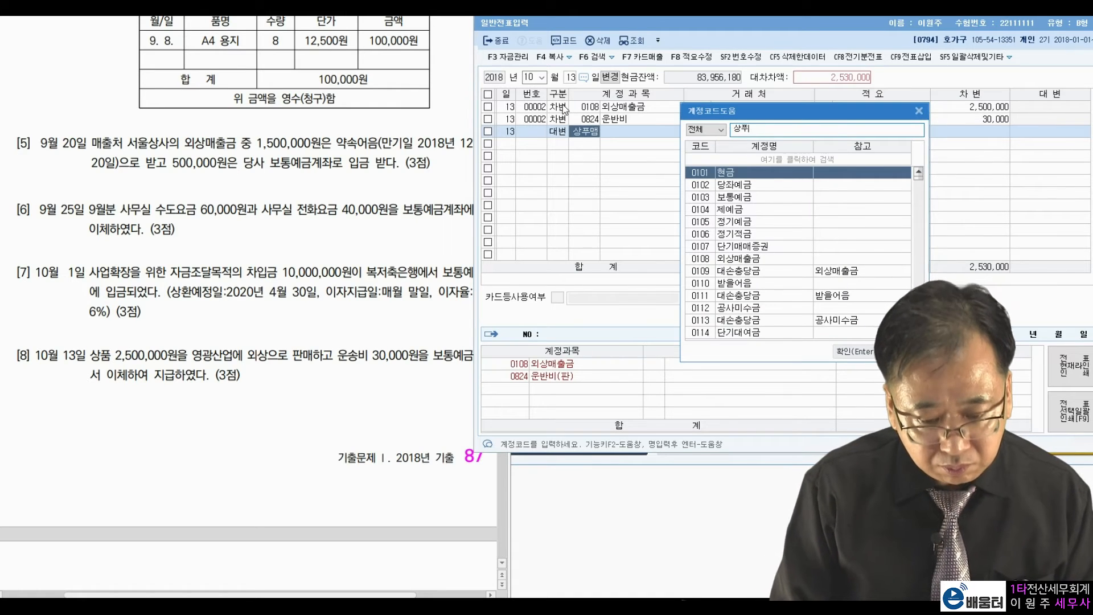
{"action": "type", "text": "품매"}
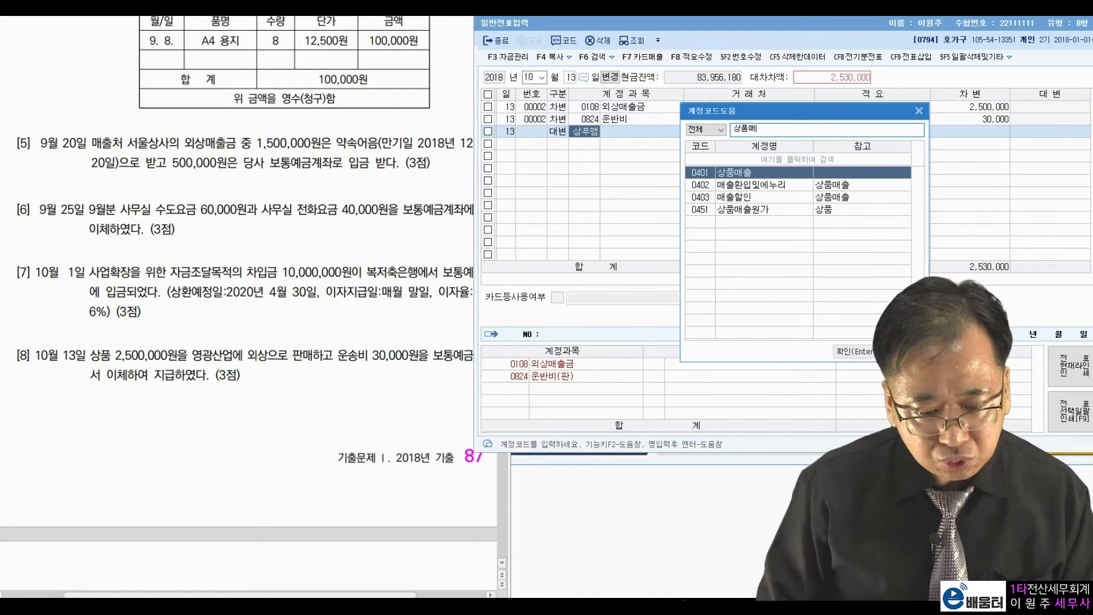
{"action": "key", "text": "Return"}
{"action": "key", "text": "Return"}
{"action": "key", "text": "Return"}
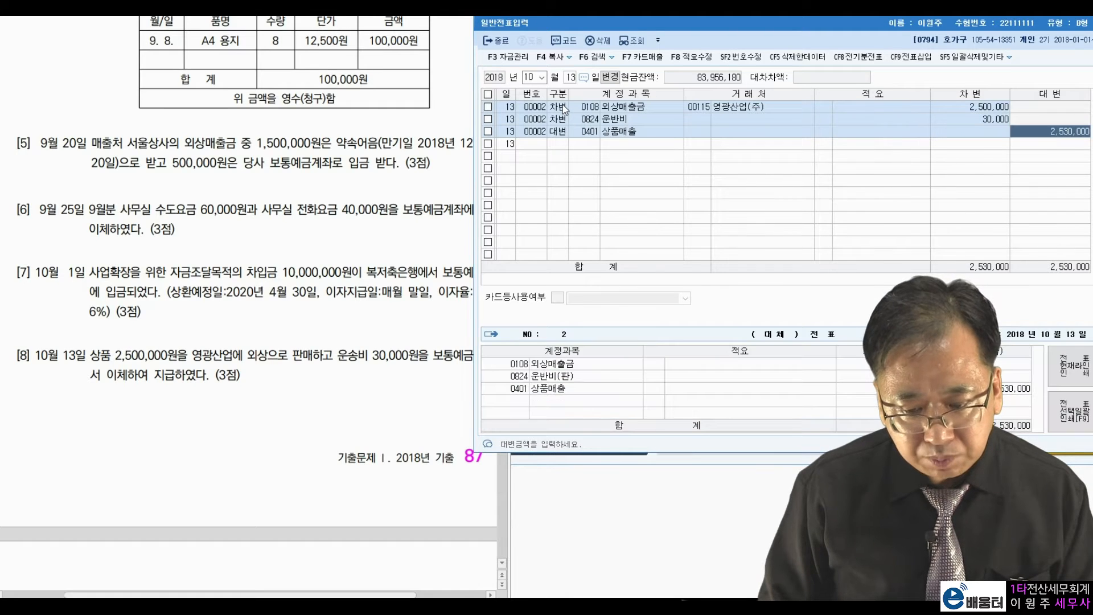
{"action": "type", "text": "2500000"}
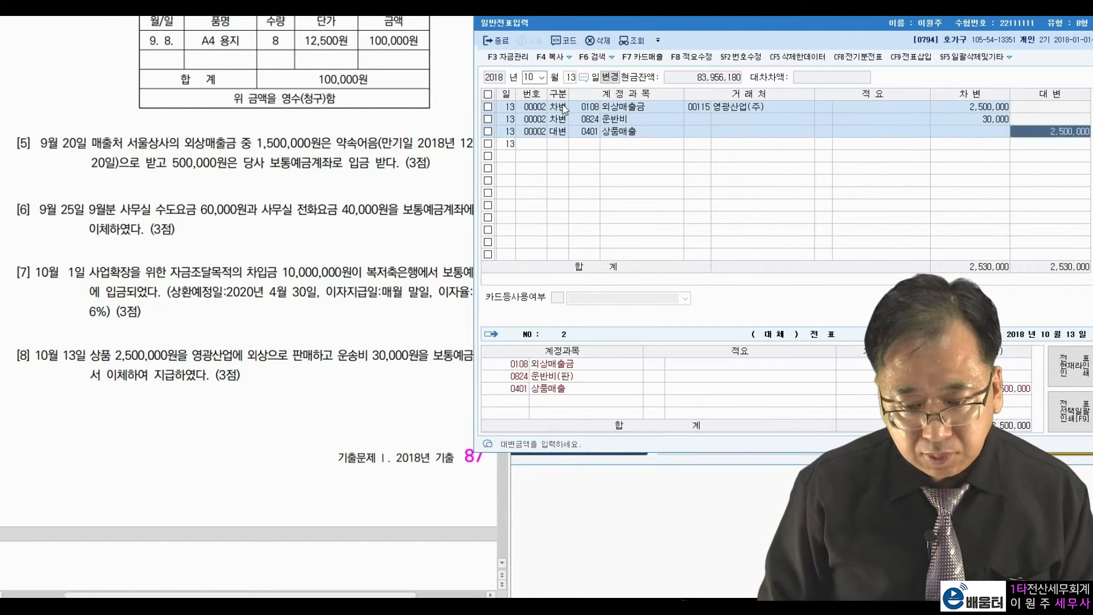
{"action": "key", "text": "Return"}
Credit 0103 보통예금 30,000 to balance the voucher.
{"action": "type", "text": "103"}
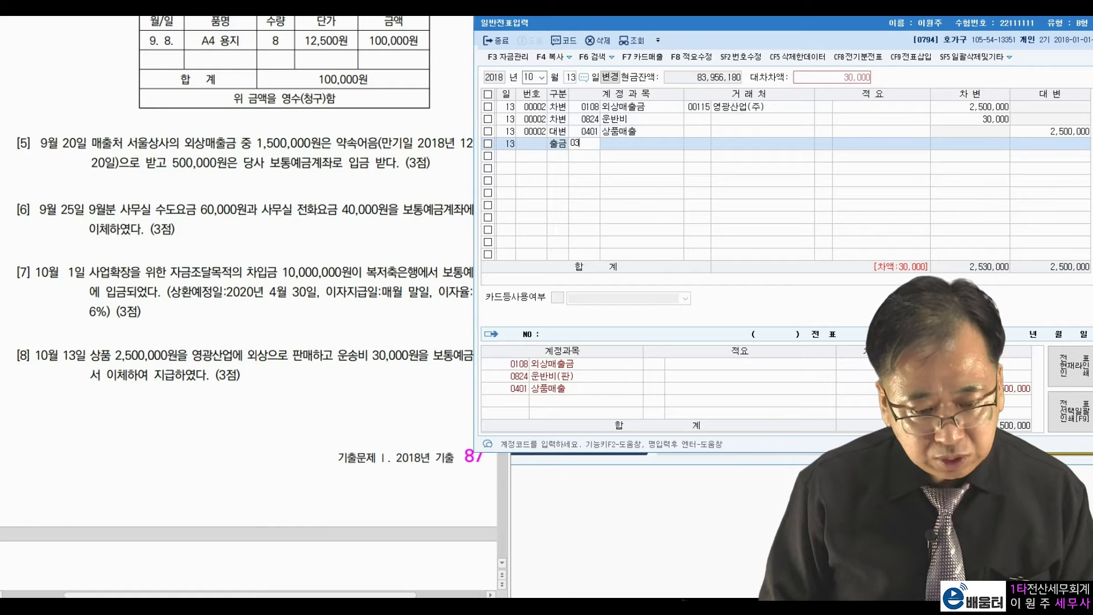
{"action": "key", "text": "BackSpace"}
{"action": "key", "text": "BackSpace"}
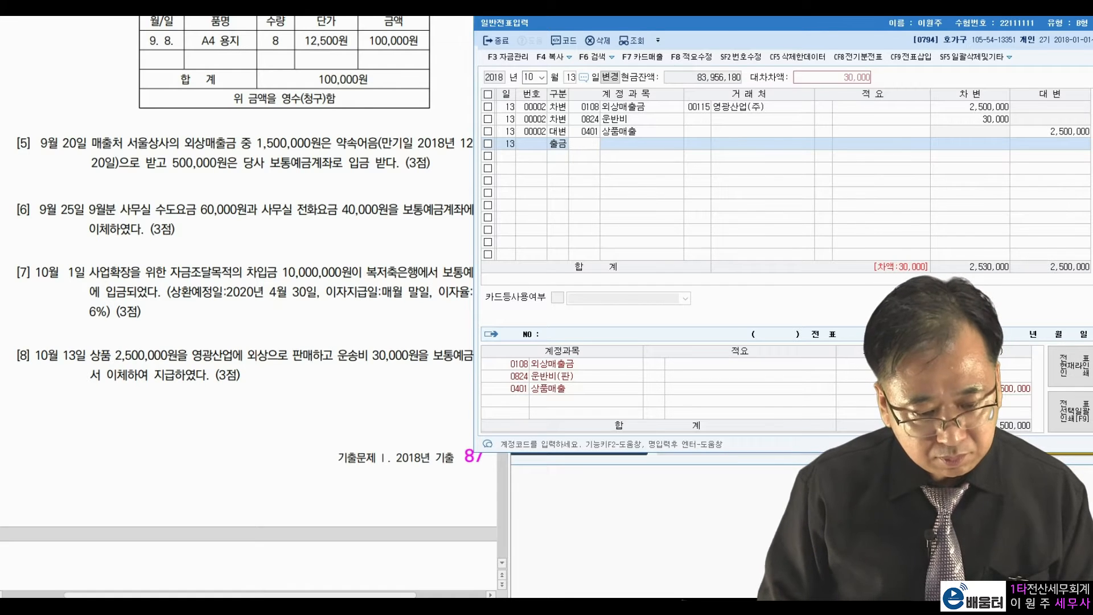
{"action": "key", "text": "Left"}
{"action": "type", "text": "4"}
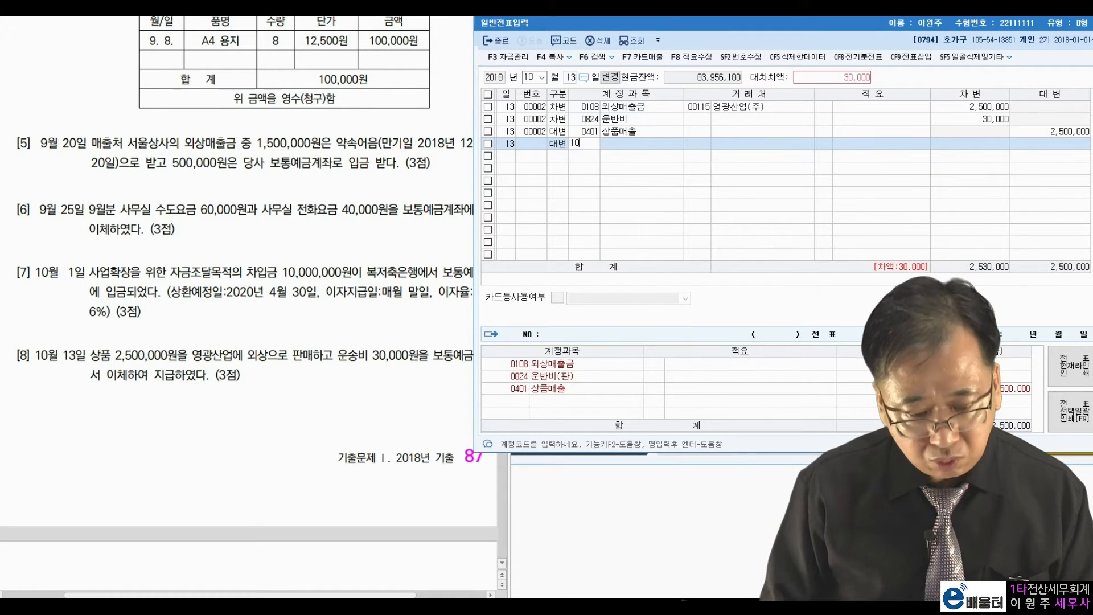
{"action": "type", "text": "103"}
{"action": "key", "text": "Return"}
{"action": "key", "text": "Return"}
{"action": "key", "text": "Return"}
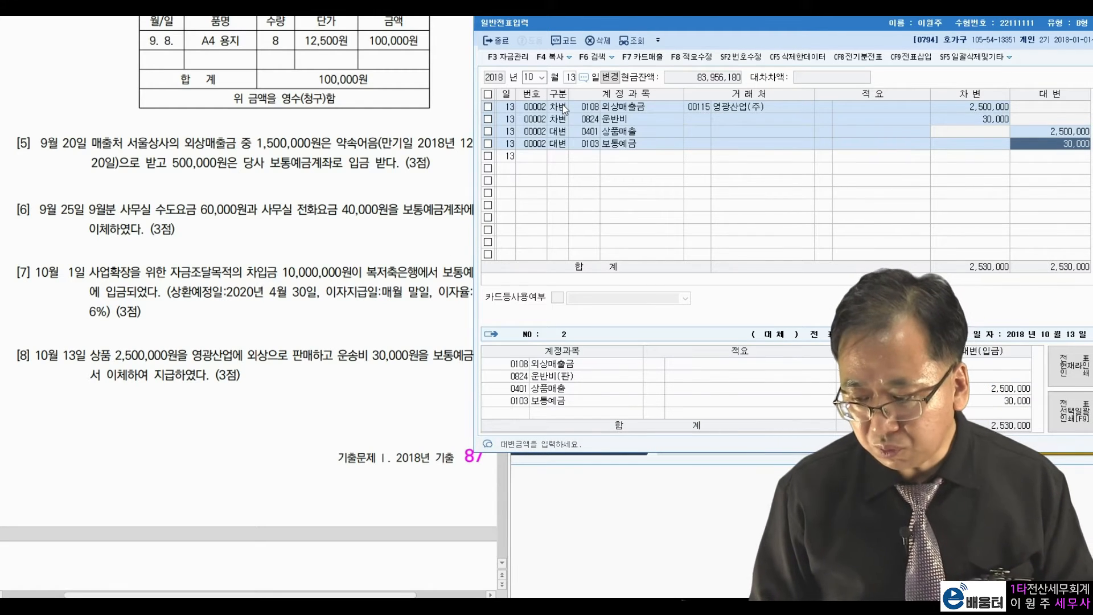
{"action": "key", "text": "Return"}
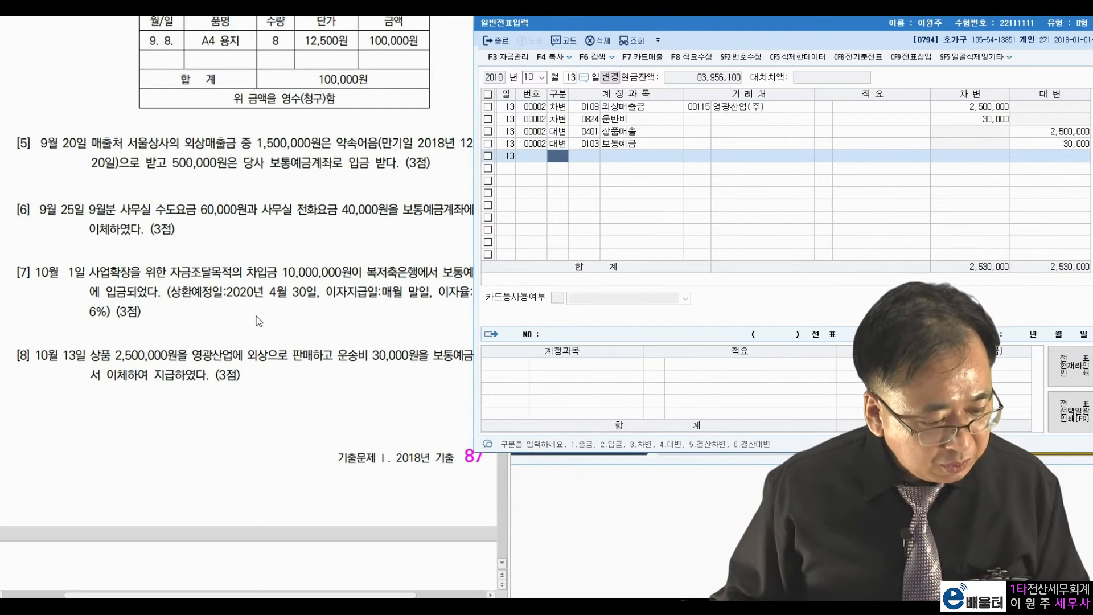
Load the October 20 entry and check its 600,000 debit and credit amounts.
{"action": "left_click", "coordinate": [259, 314]}
{"action": "scroll", "coordinate": [259, 315], "scroll_direction": "down", "scroll_amount": 8}
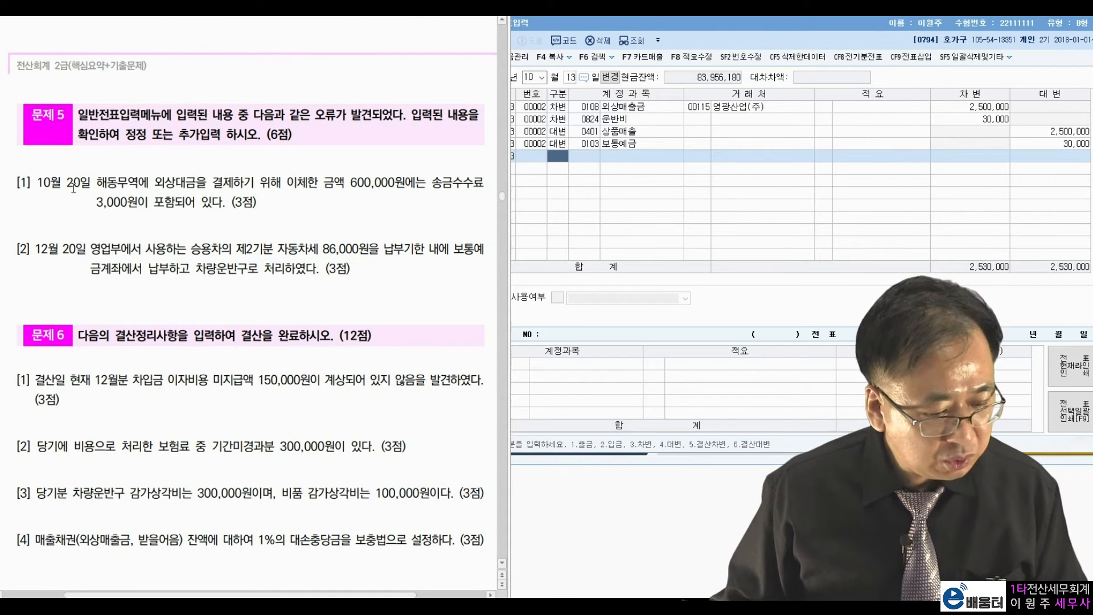
{"action": "left_click", "coordinate": [572, 80]}
{"action": "type", "text": "20"}
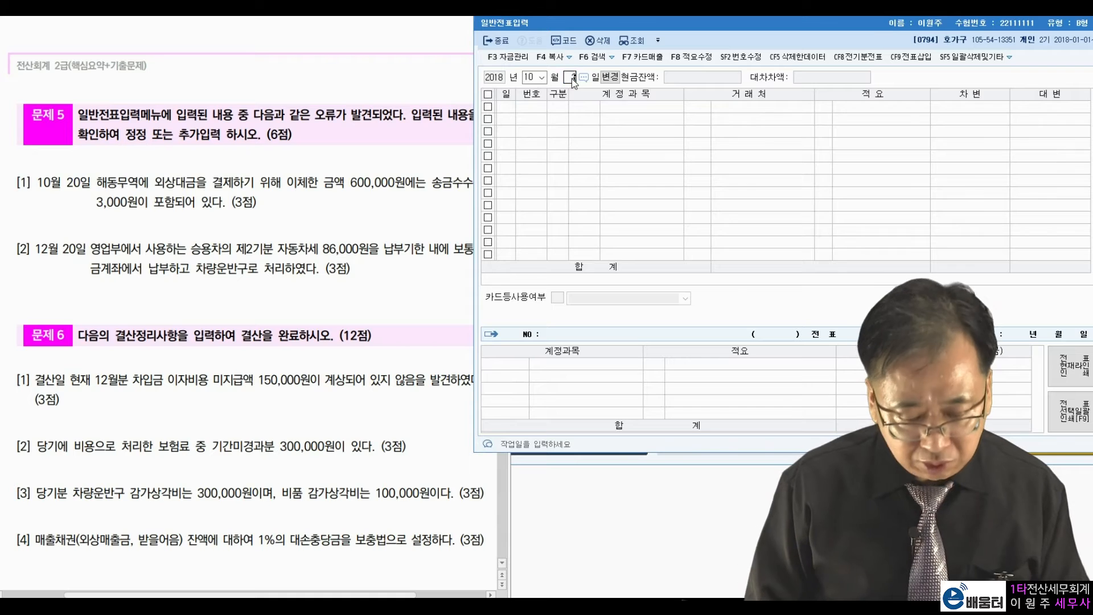
{"action": "key", "text": "Return"}
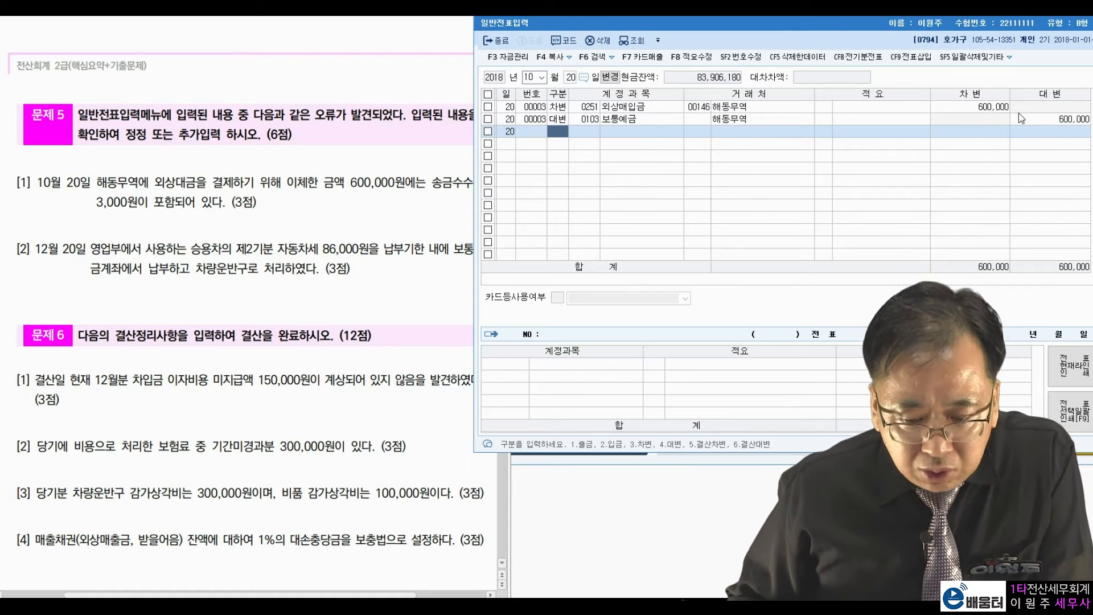
{"action": "left_click", "coordinate": [971, 107]}
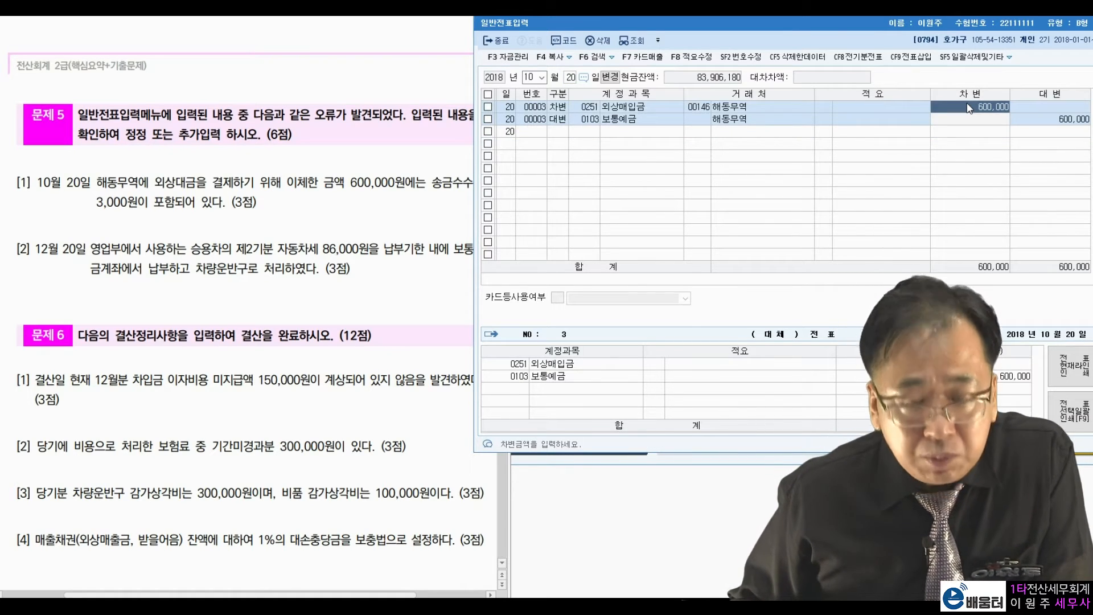
{"action": "left_click", "coordinate": [1037, 123]}
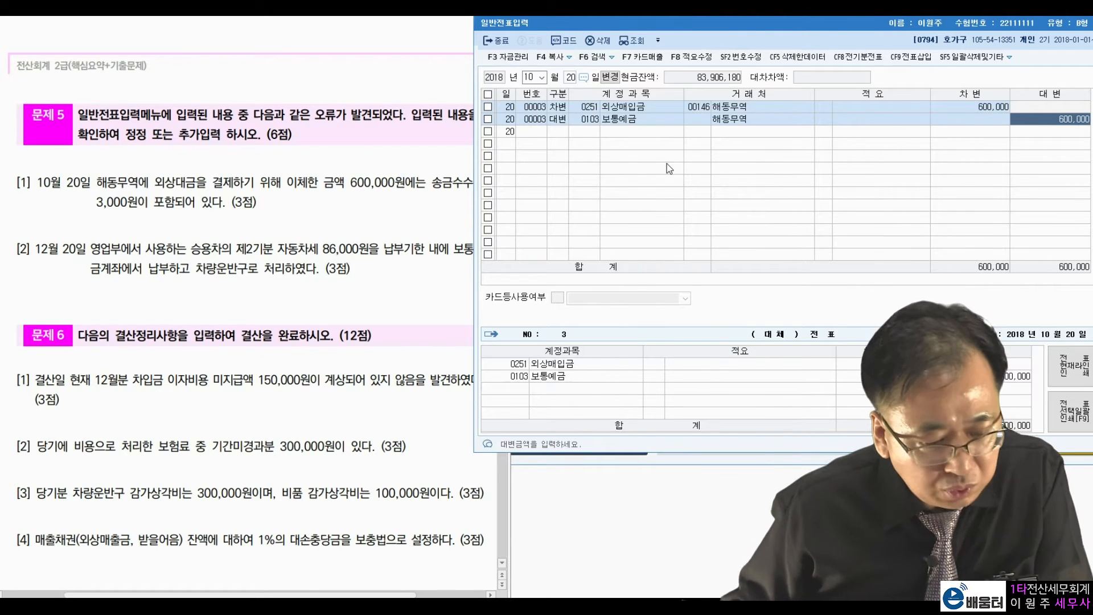
Highlight the 600,000원 payment and 3,000원 fee in the problem text.
{"action": "left_click", "coordinate": [116, 188]}
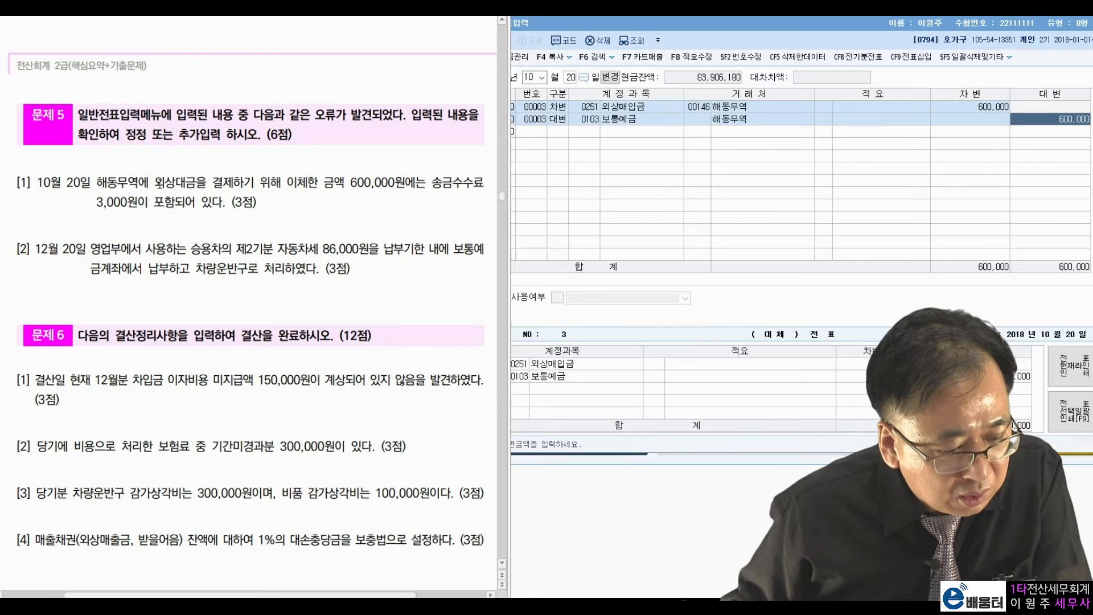
{"action": "left_click_drag", "start_coordinate": [346, 183], "coordinate": [406, 186]}
{"action": "left_click", "coordinate": [441, 184]}
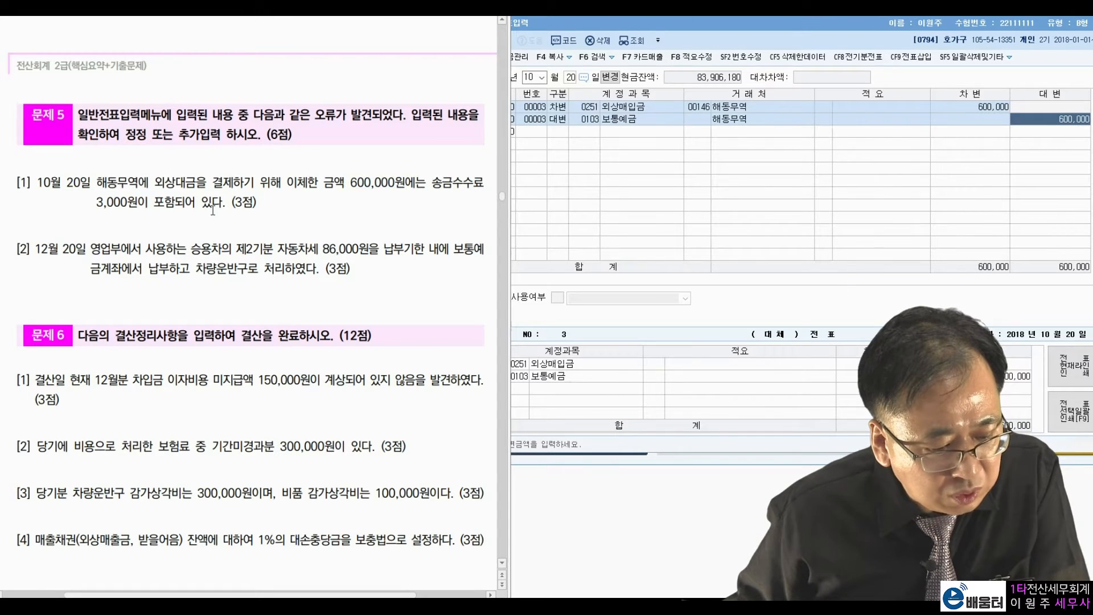
{"action": "left_click_drag", "start_coordinate": [117, 206], "coordinate": [186, 205]}
{"action": "left_click", "coordinate": [226, 178]}
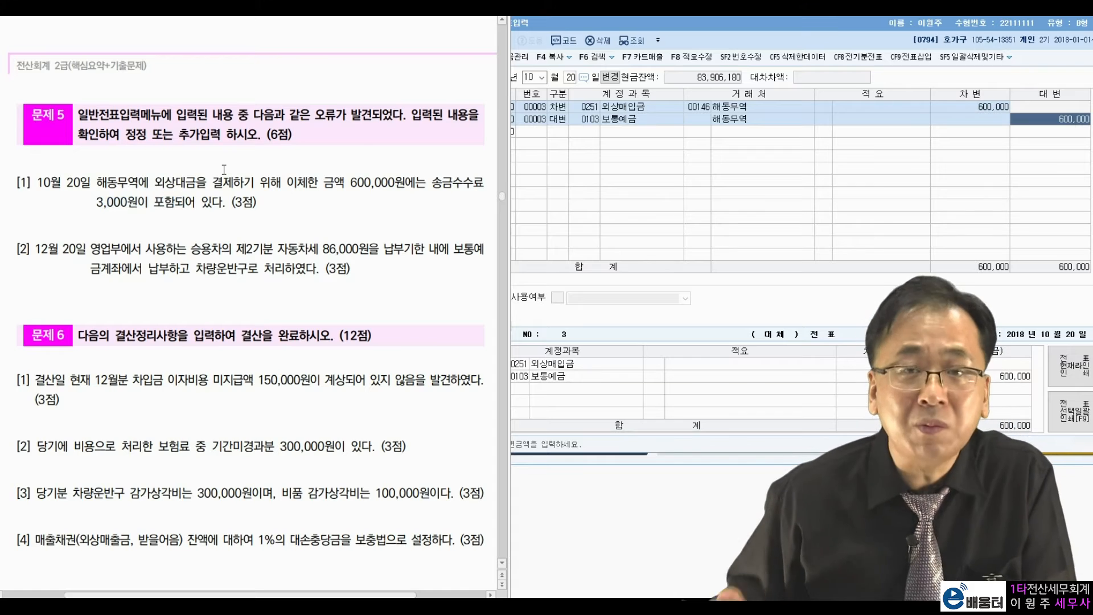
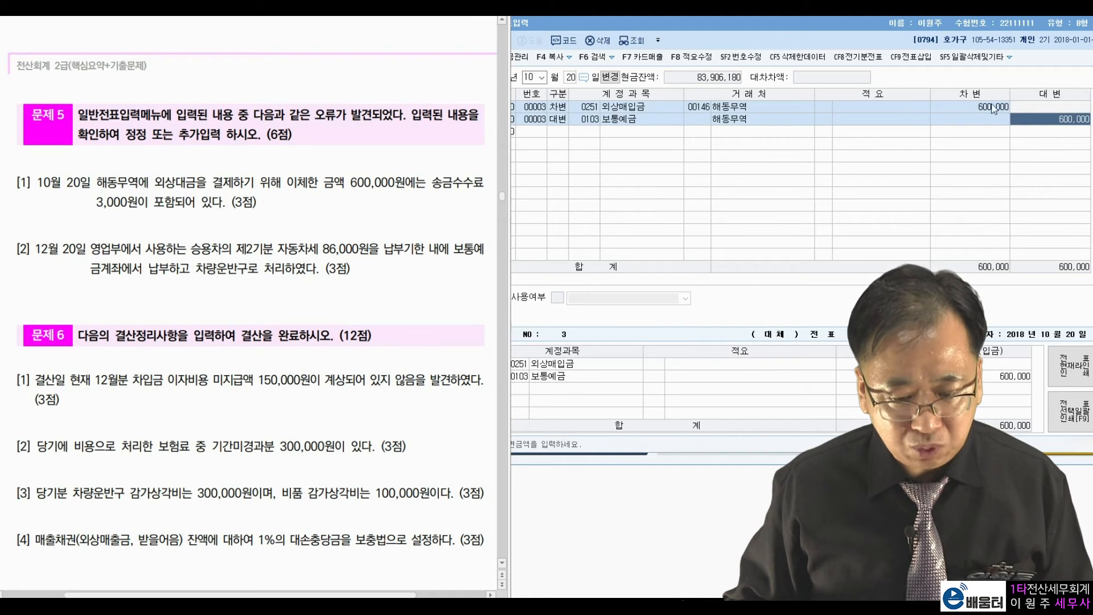
Change the 외상매입금 debit on the October 20 voucher to 597,000.
{"action": "left_click", "coordinate": [996, 106]}
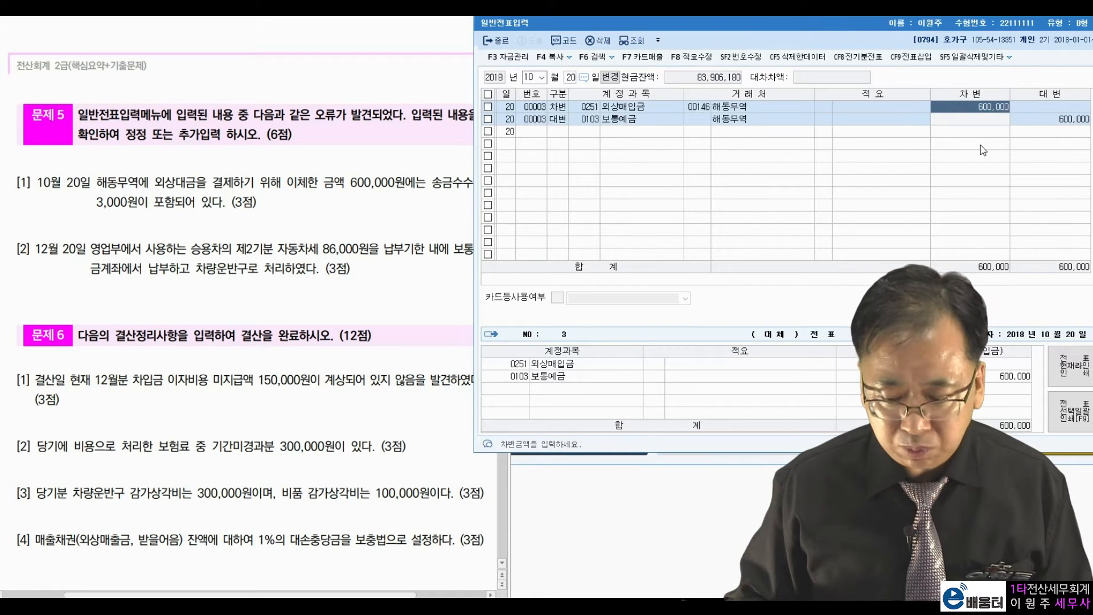
{"action": "type", "text": "2"}
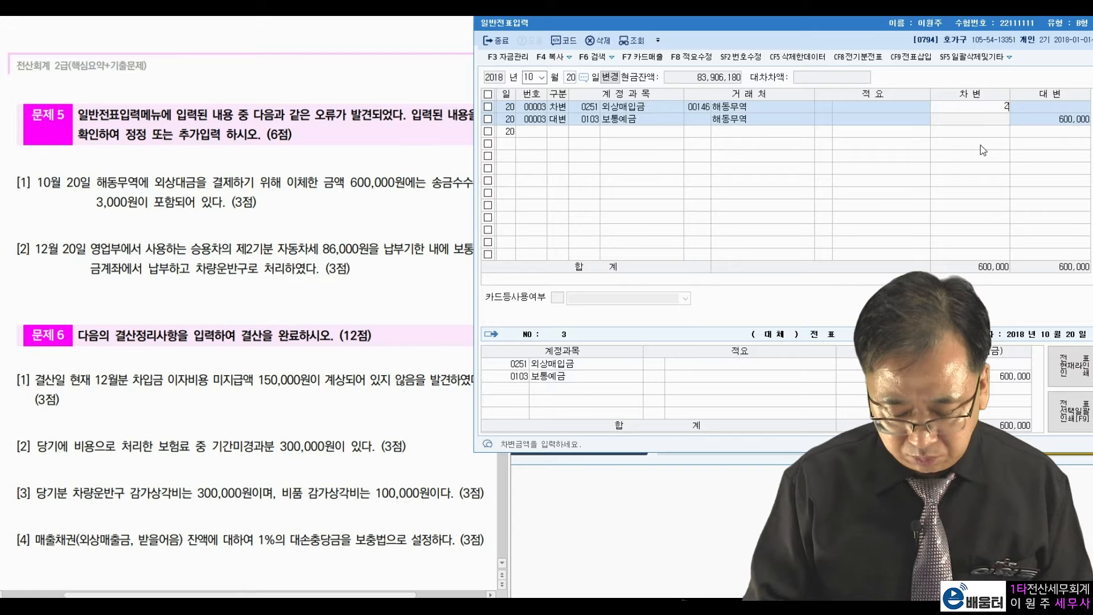
{"action": "type", "text": "597"}
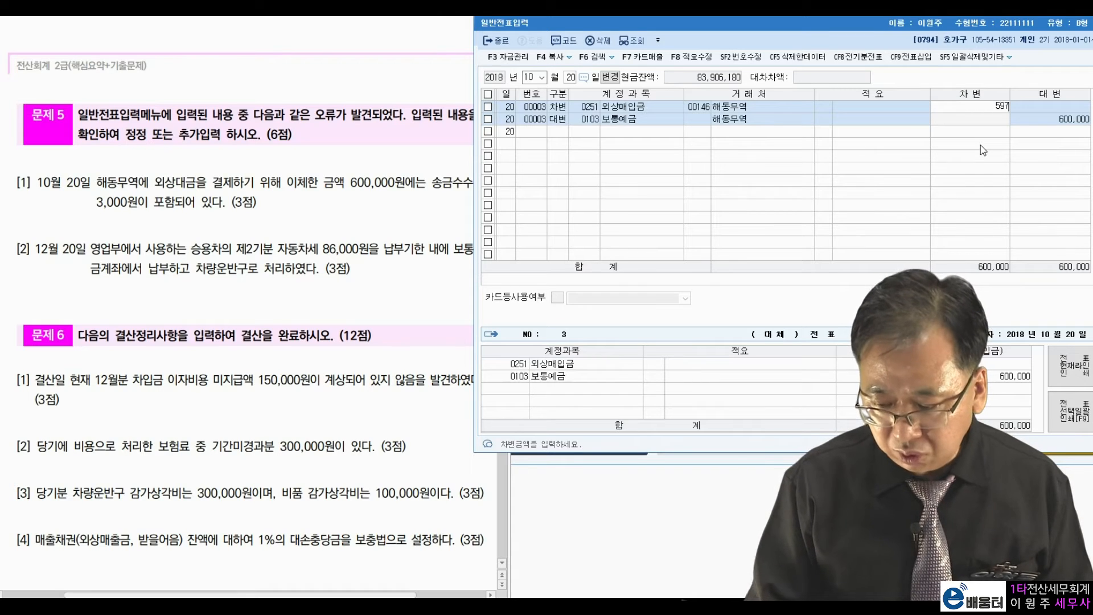
{"action": "key", "text": "Return"}
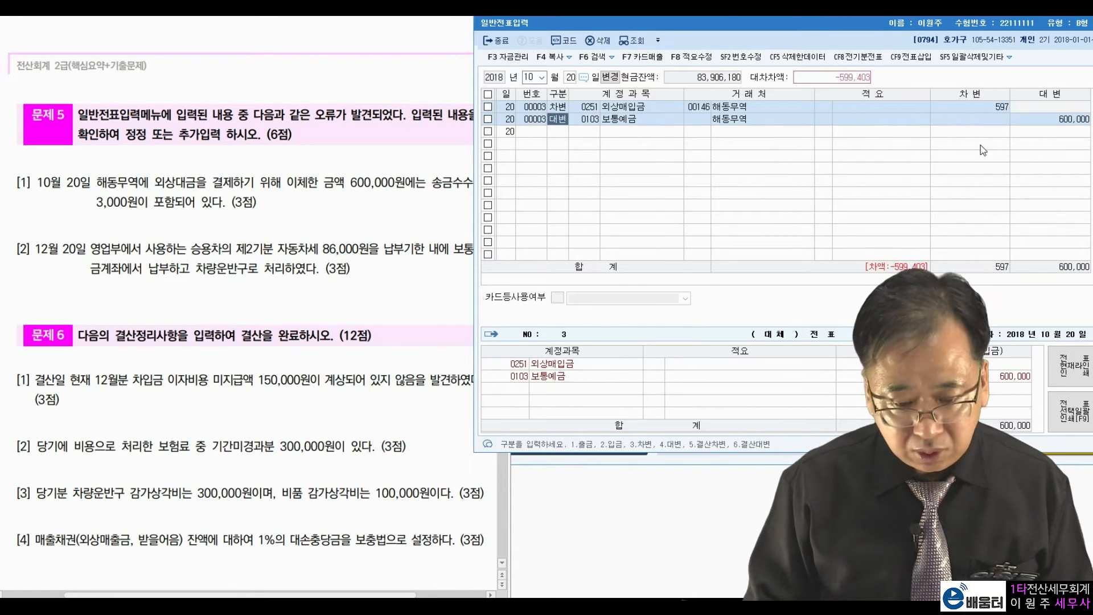
{"action": "key", "text": "Return"}
{"action": "key", "text": "Return"}
{"action": "key", "text": "Return"}
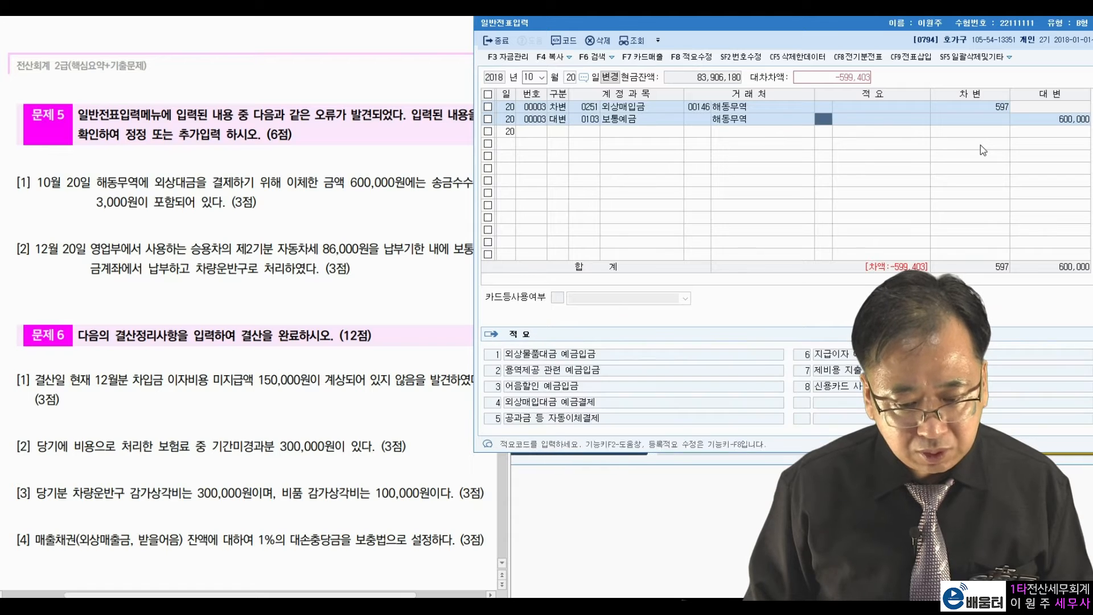
{"action": "key", "text": "Up"}
{"action": "key", "text": "Return"}
{"action": "type", "text": "000"}
{"action": "key", "text": "Return"}
{"action": "key", "text": "Return"}
{"action": "key", "text": "Return"}
{"action": "key", "text": "Return"}
{"action": "key", "text": "Return"}
{"action": "key", "text": "Return"}
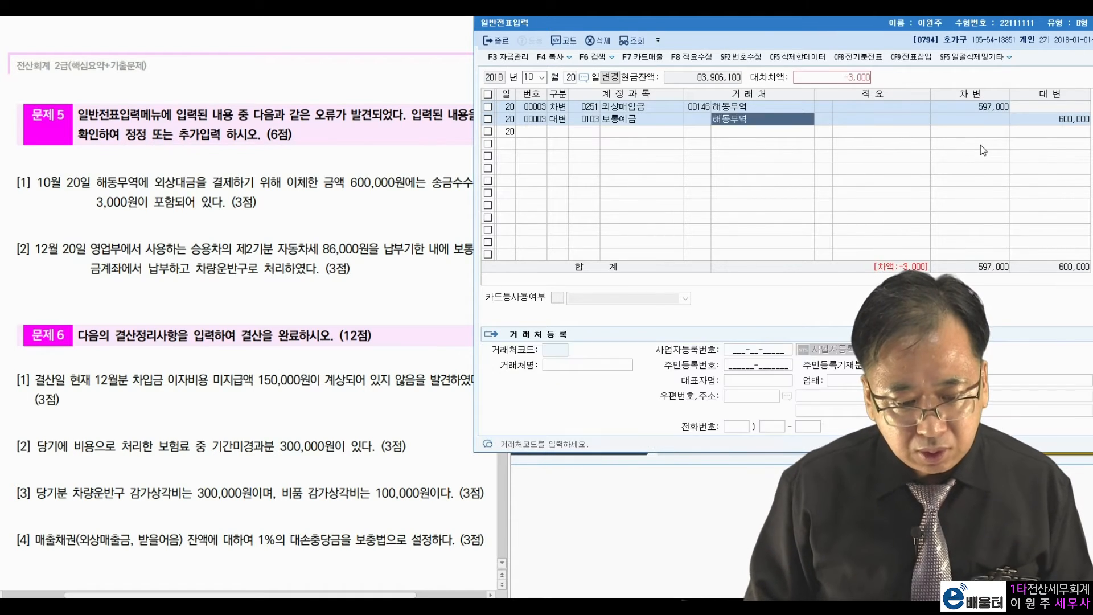
Add a debit line for 0831 수수료비용 of 3,000.
{"action": "type", "text": "4"}
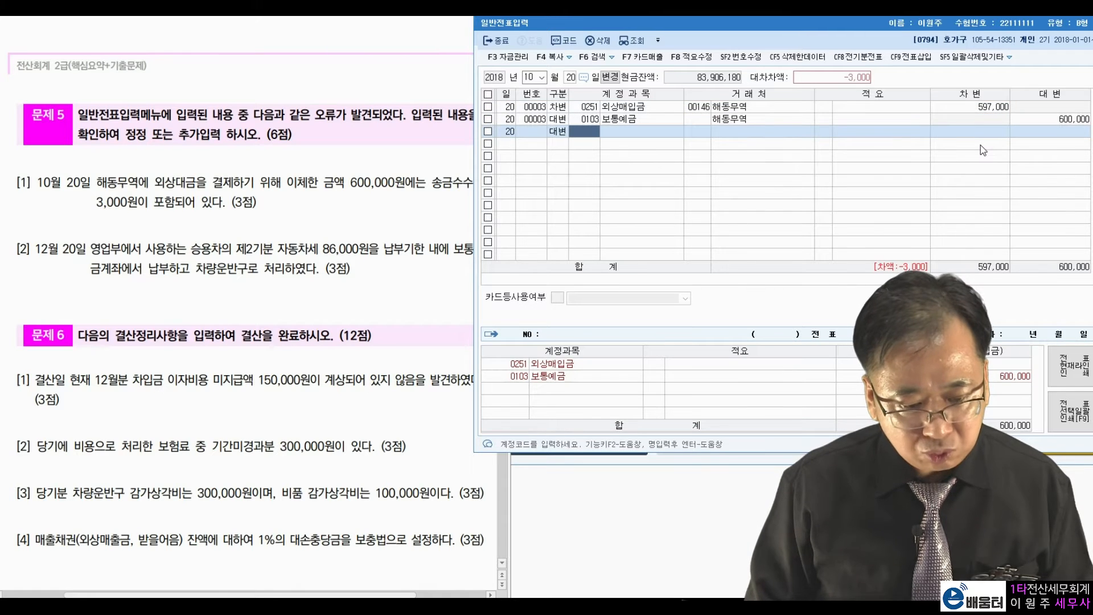
{"action": "type", "text": "3"}
{"action": "key", "text": "Return"}
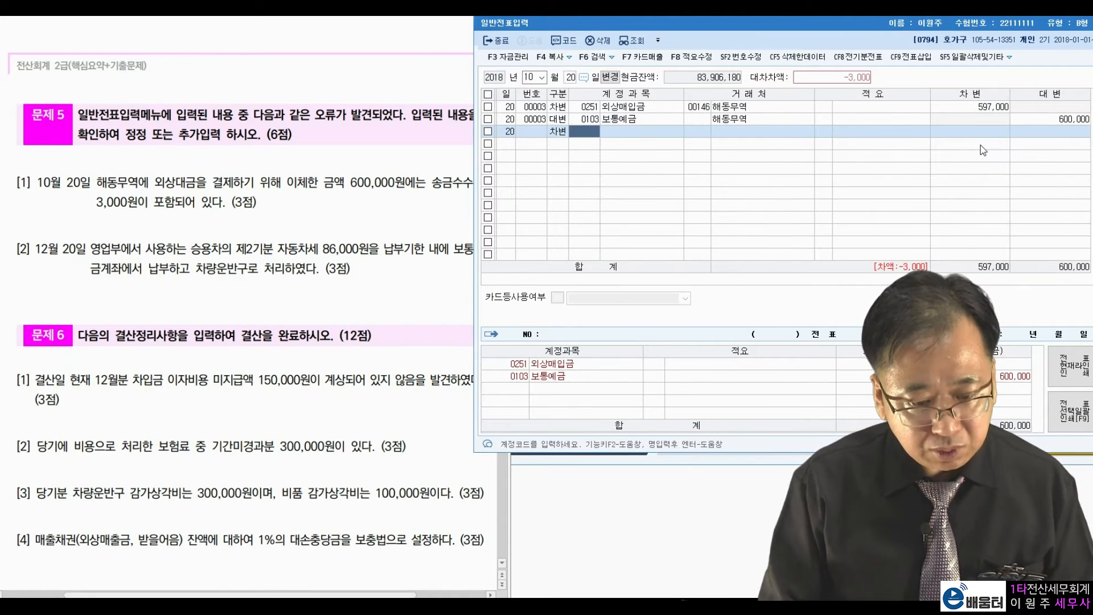
{"action": "type", "text": "수수료"}
{"action": "key", "text": "Return"}
{"action": "key", "text": "Down"}
{"action": "key", "text": "Down"}
{"action": "key", "text": "Down"}
{"action": "key", "text": "Down"}
{"action": "key", "text": "Return"}
{"action": "key", "text": "Return"}
{"action": "key", "text": "Return"}
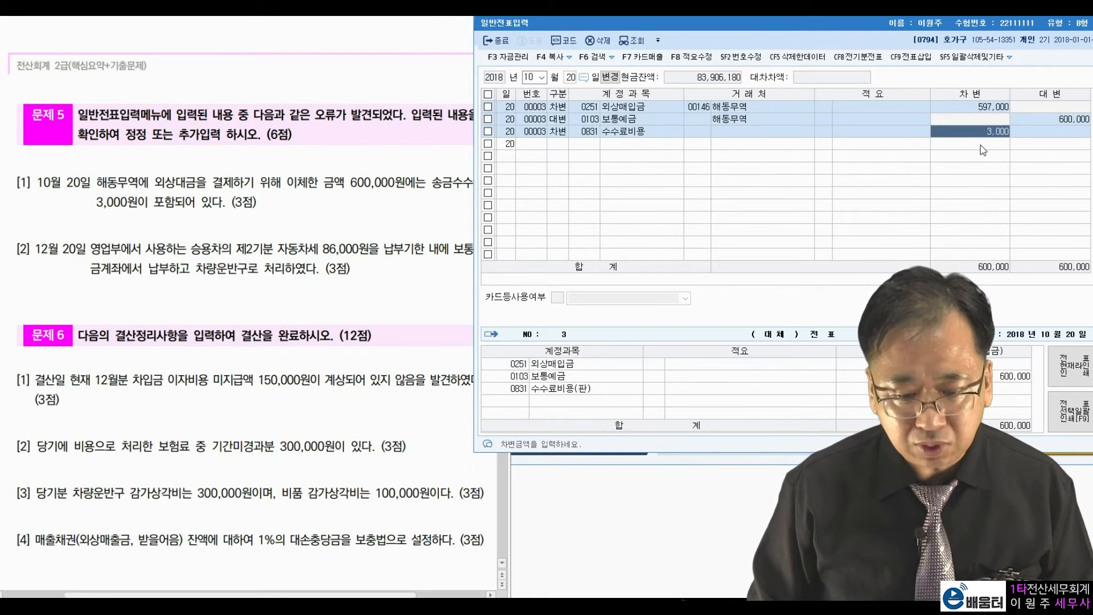
{"action": "key", "text": "Return"}
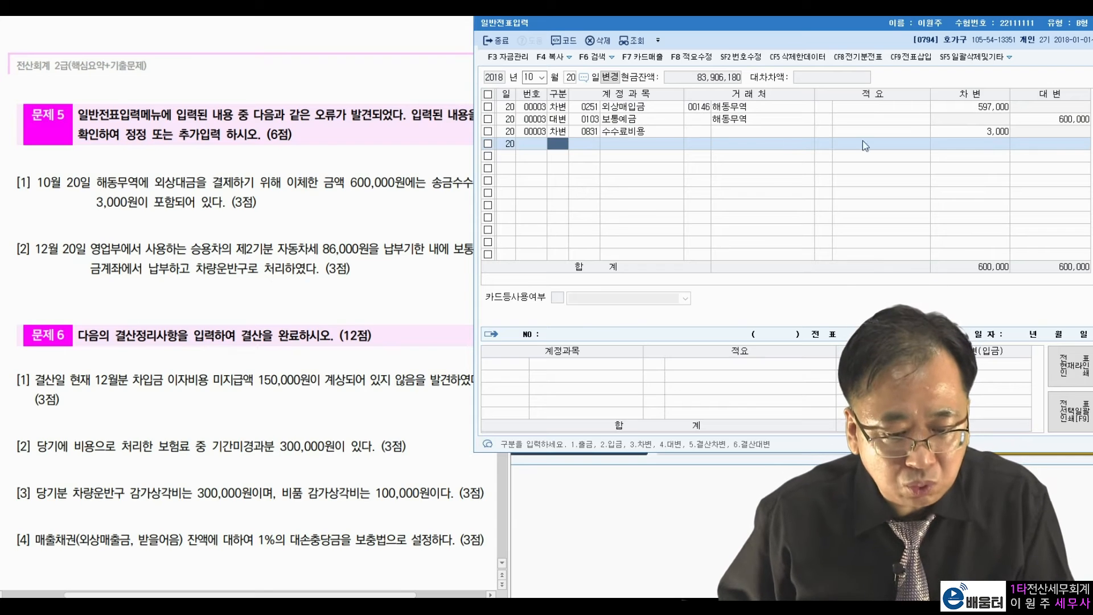
Remove the 해동무역 customer from the bank line and finish the voucher.
{"action": "left_click", "coordinate": [746, 120]}
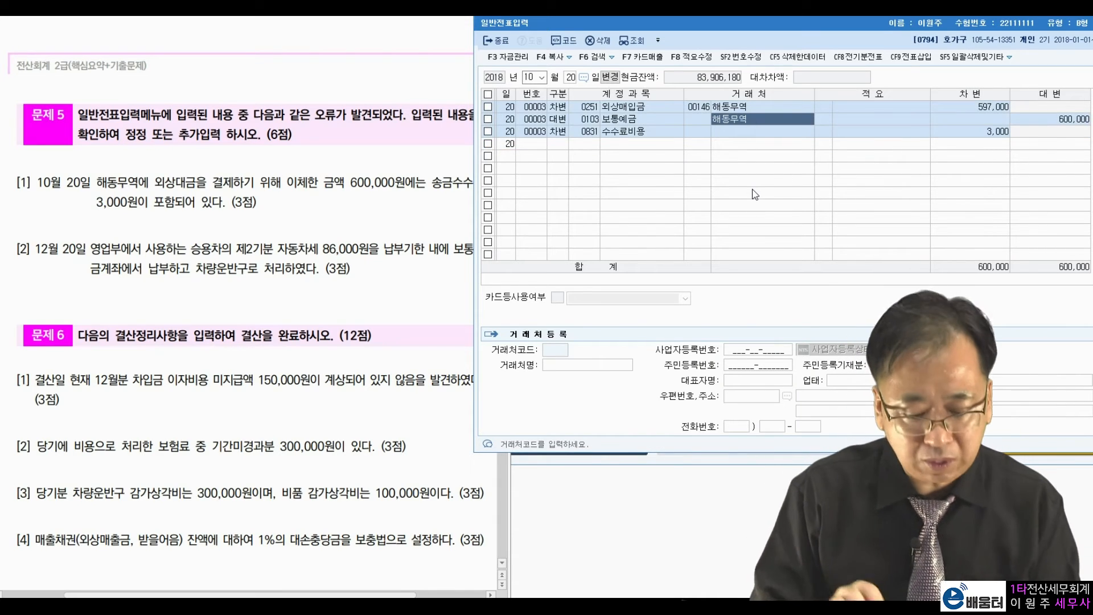
{"action": "key", "text": "Delete"}
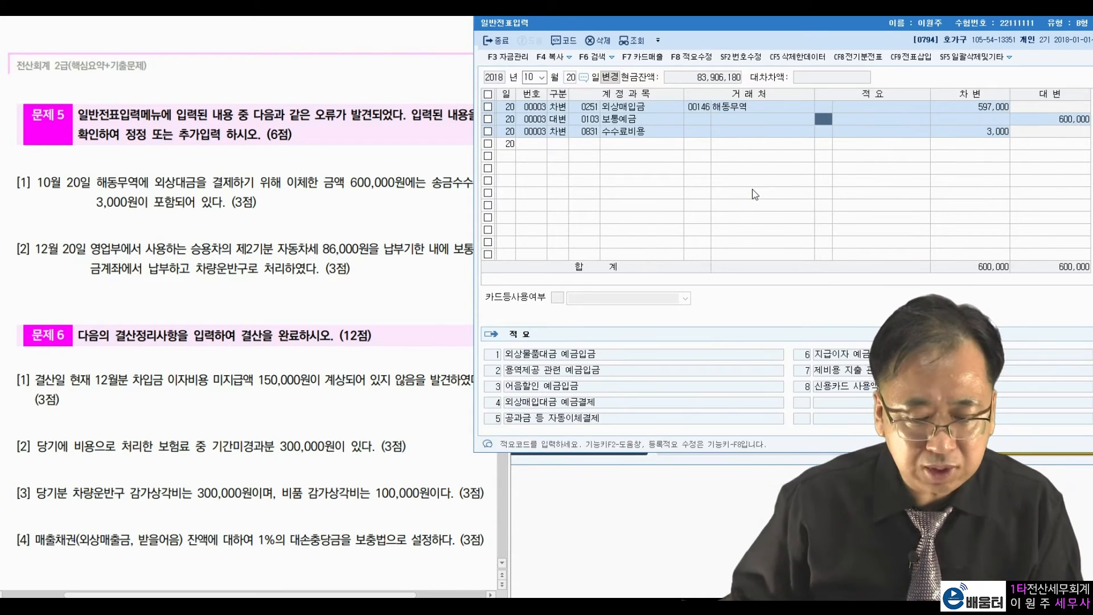
{"action": "left_click", "coordinate": [778, 149]}
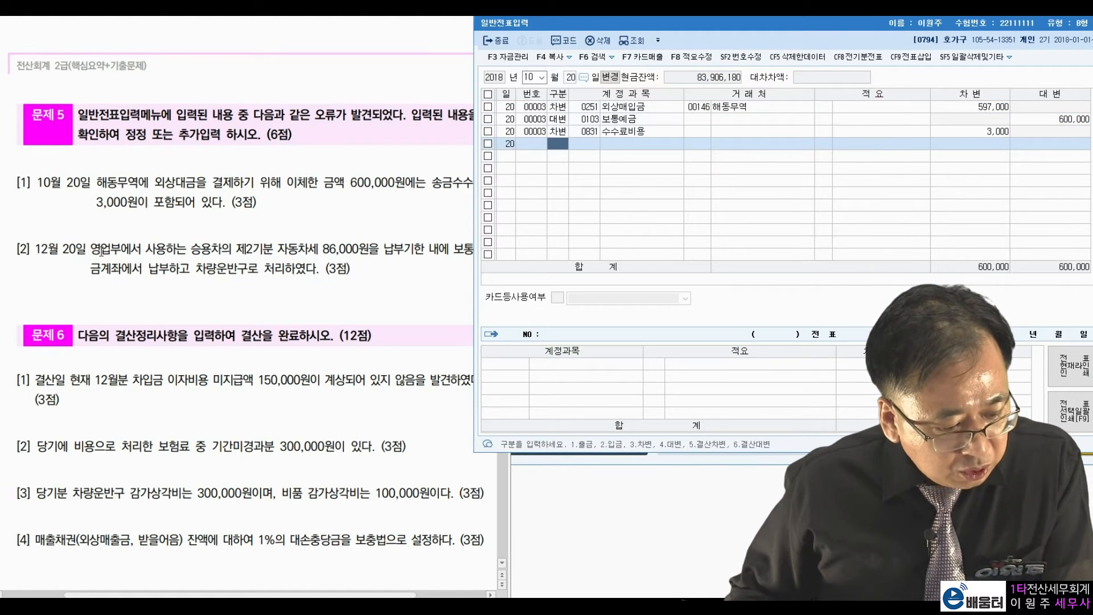
{"action": "left_click", "coordinate": [529, 77]}
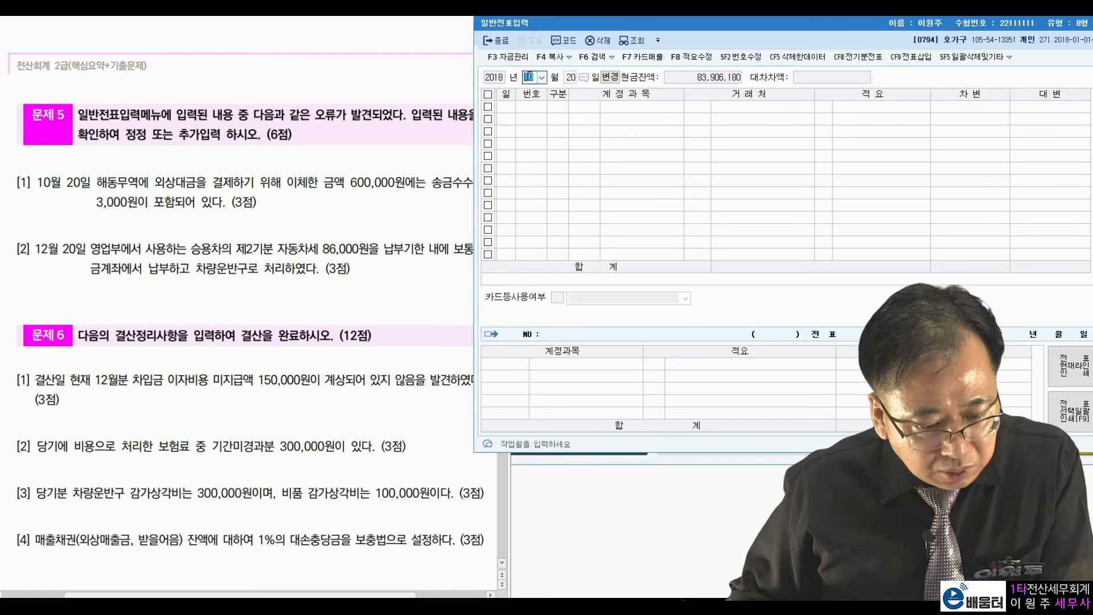
Switch the voucher view to December 20, briefly stopping at July 20.
{"action": "type", "text": "07"}
{"action": "key", "text": "Return"}
{"action": "key", "text": "Return"}
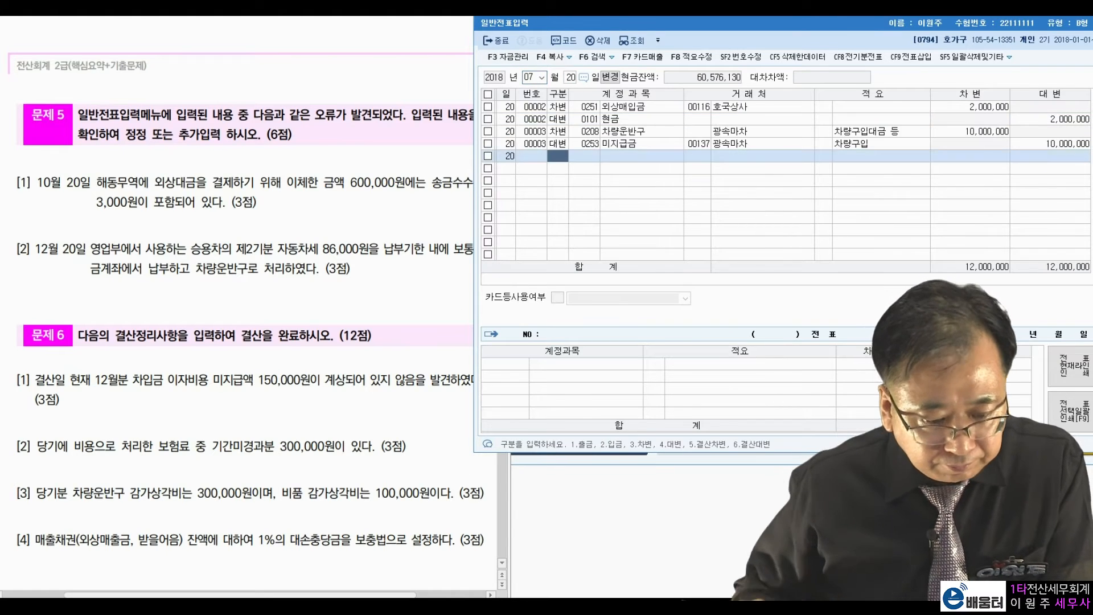
{"action": "key", "text": "Up"}
{"action": "key", "text": "Up"}
{"action": "key", "text": "Up"}
{"action": "key", "text": "Up"}
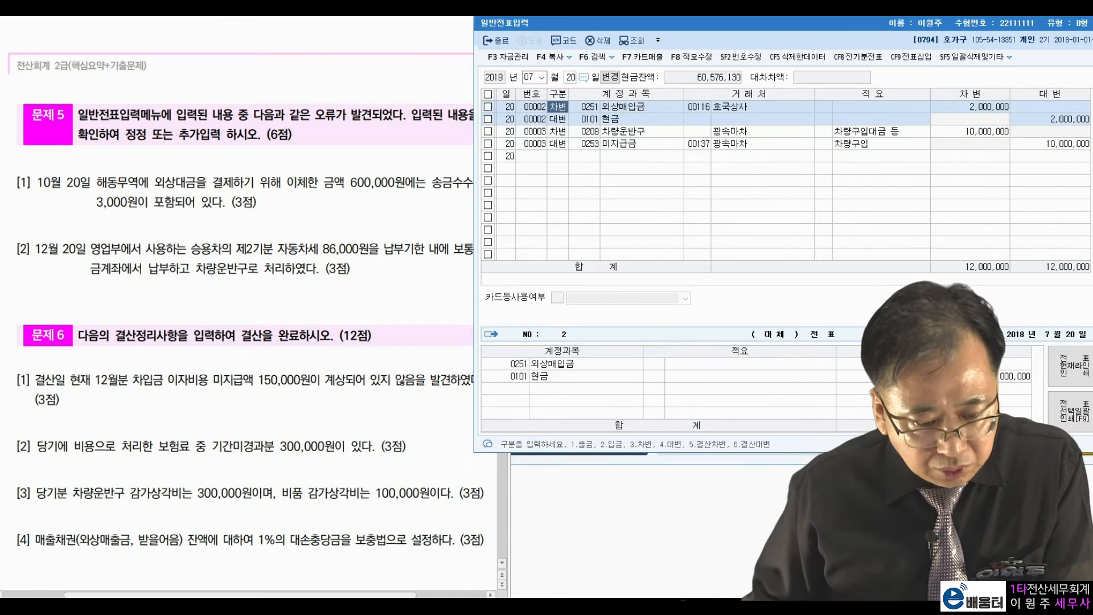
{"action": "left_click", "coordinate": [534, 77]}
{"action": "type", "text": "11"}
{"action": "type", "text": "12"}
{"action": "key", "text": "Return"}
{"action": "key", "text": "Return"}
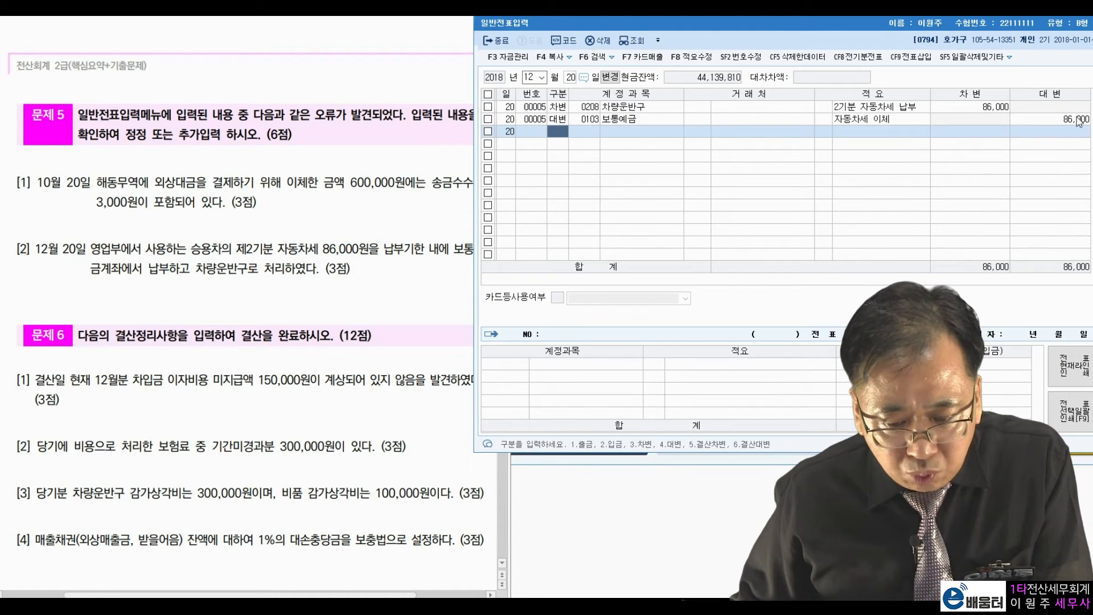
Review voucher 00005: 차량운반구 86,000 debit against the 보통예금 credit.
{"action": "left_click", "coordinate": [1070, 121]}
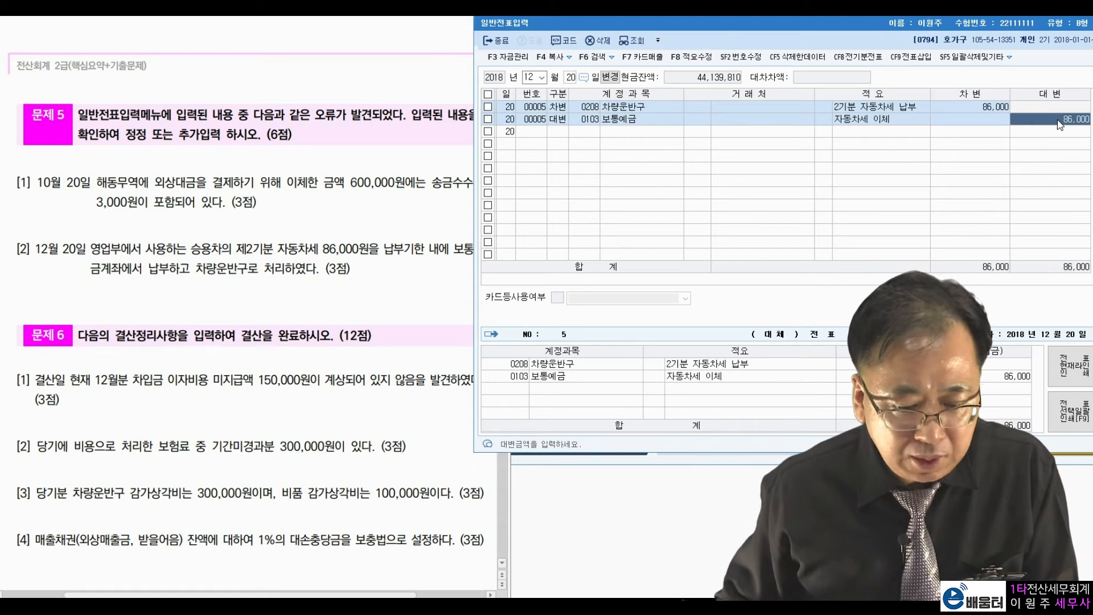
{"action": "left_click", "coordinate": [1000, 108]}
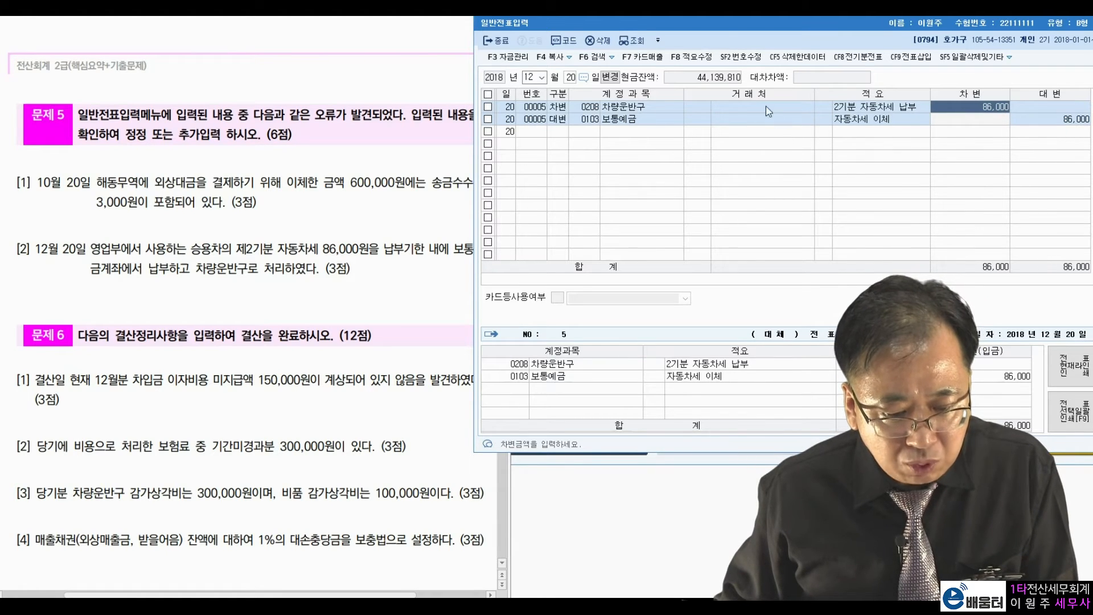
{"action": "left_click", "coordinate": [884, 108]}
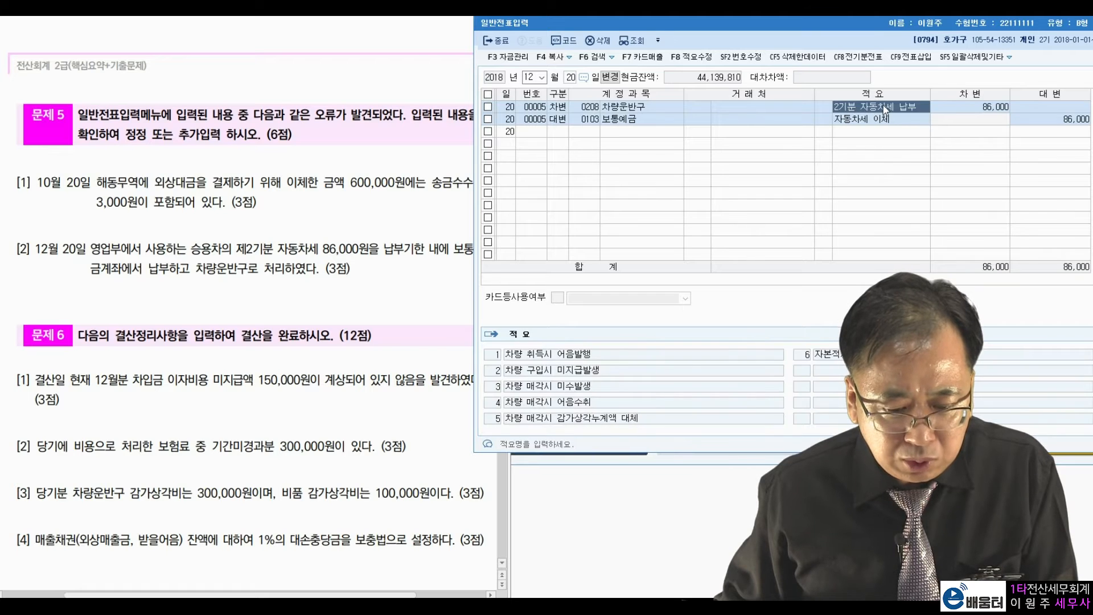
{"action": "left_click", "coordinate": [659, 112]}
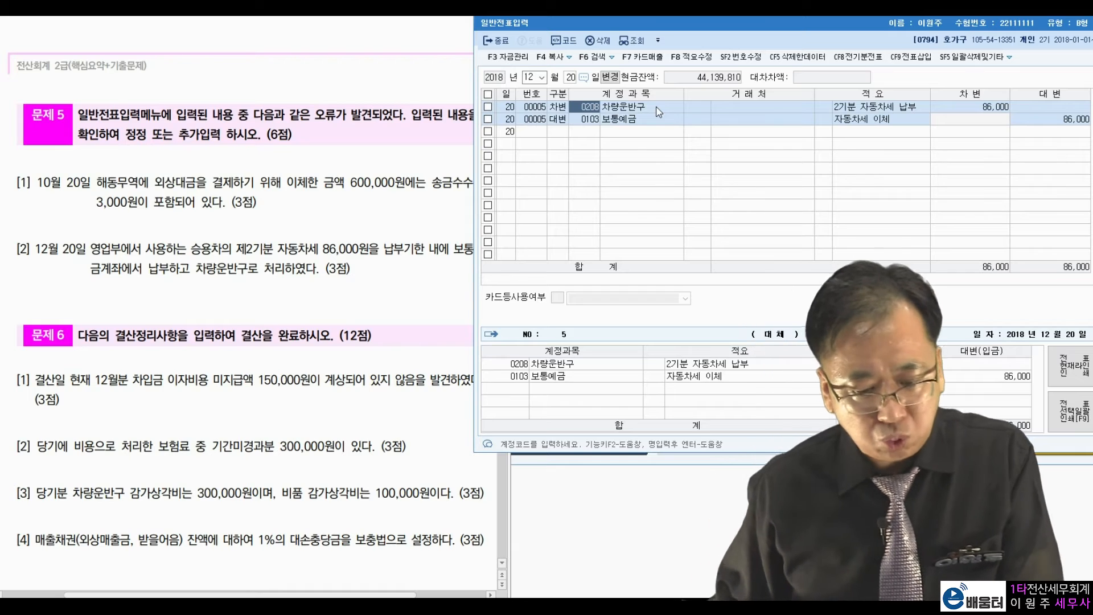
{"action": "left_click", "coordinate": [1052, 121]}
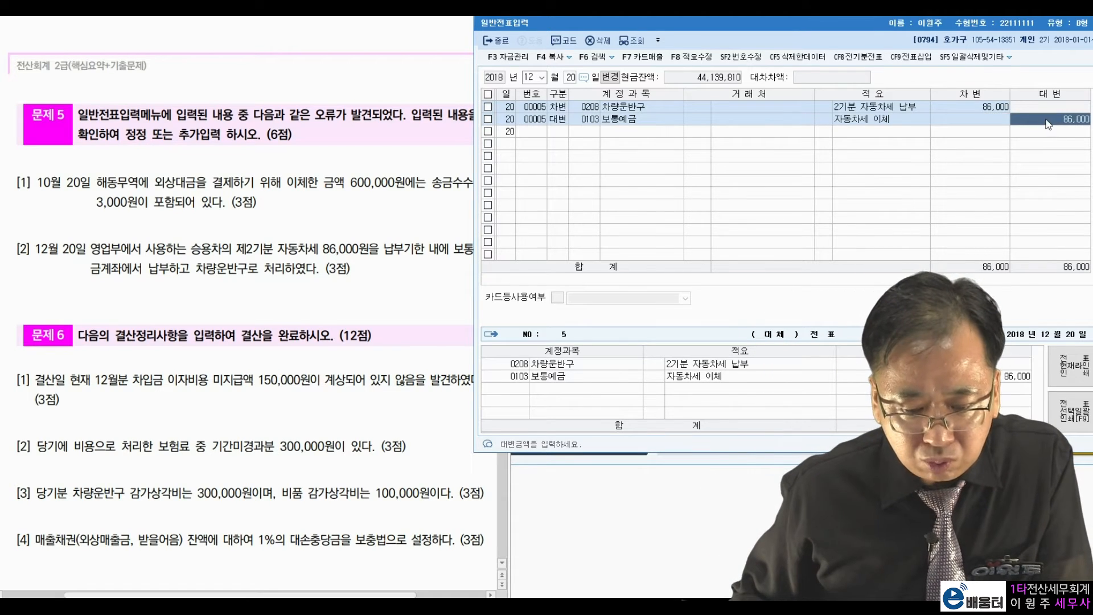
Mark the 86,000 car tax and its 차량운반구 treatment in problem item [2].
{"action": "left_click", "coordinate": [159, 252]}
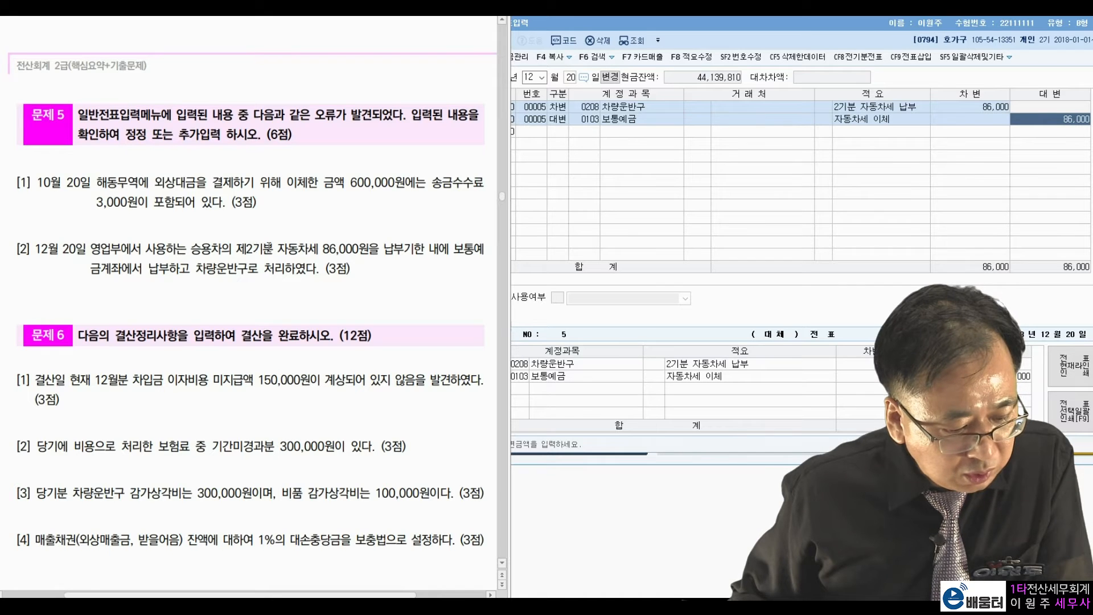
{"action": "left_click_drag", "start_coordinate": [277, 246], "coordinate": [362, 243]}
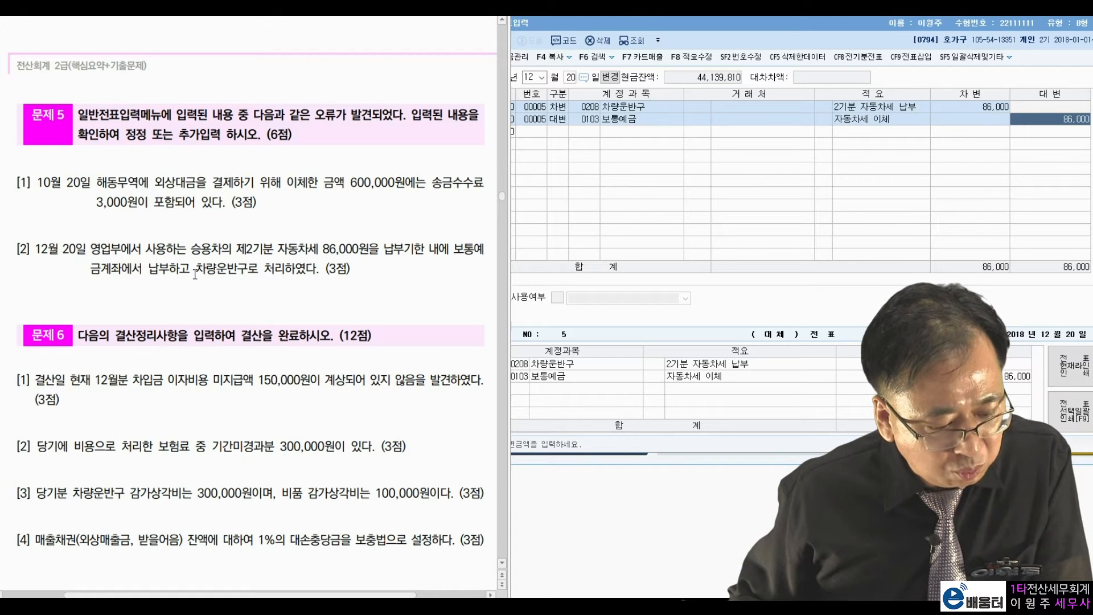
{"action": "left_click_drag", "start_coordinate": [194, 275], "coordinate": [297, 269]}
{"action": "left_click", "coordinate": [387, 275]}
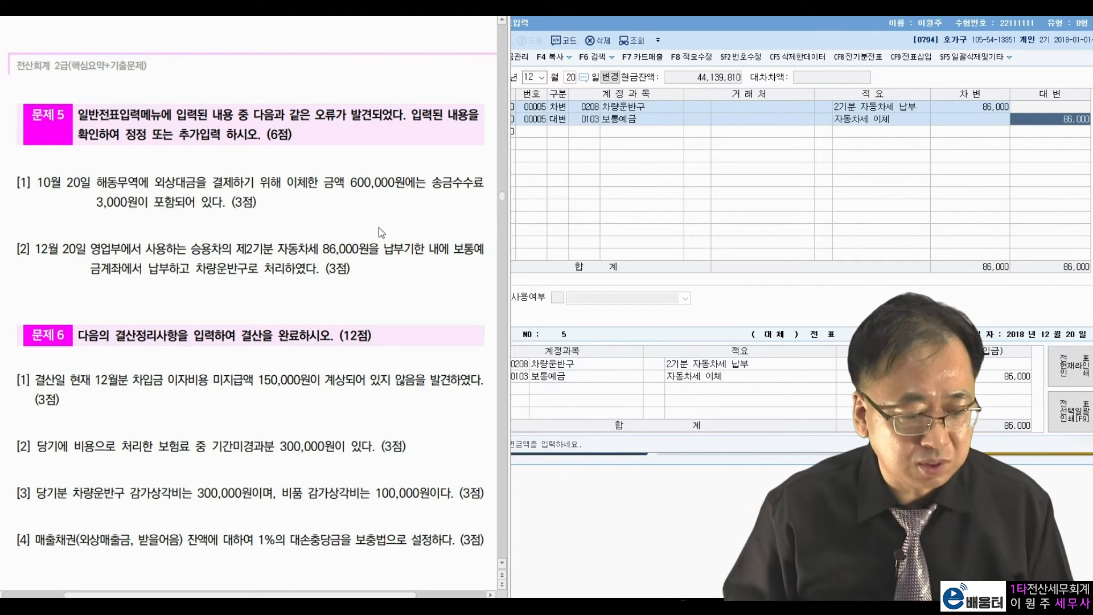
Replace the 차량운반구 debit account with 0817 세금과공과.
{"action": "left_click", "coordinate": [591, 109]}
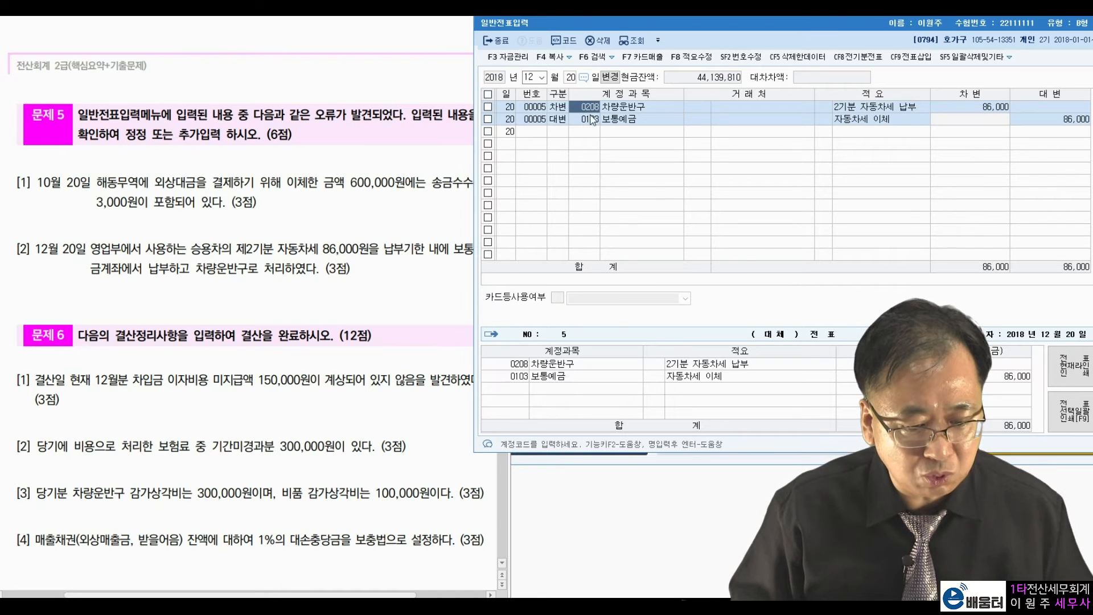
{"action": "key", "text": "F2"}
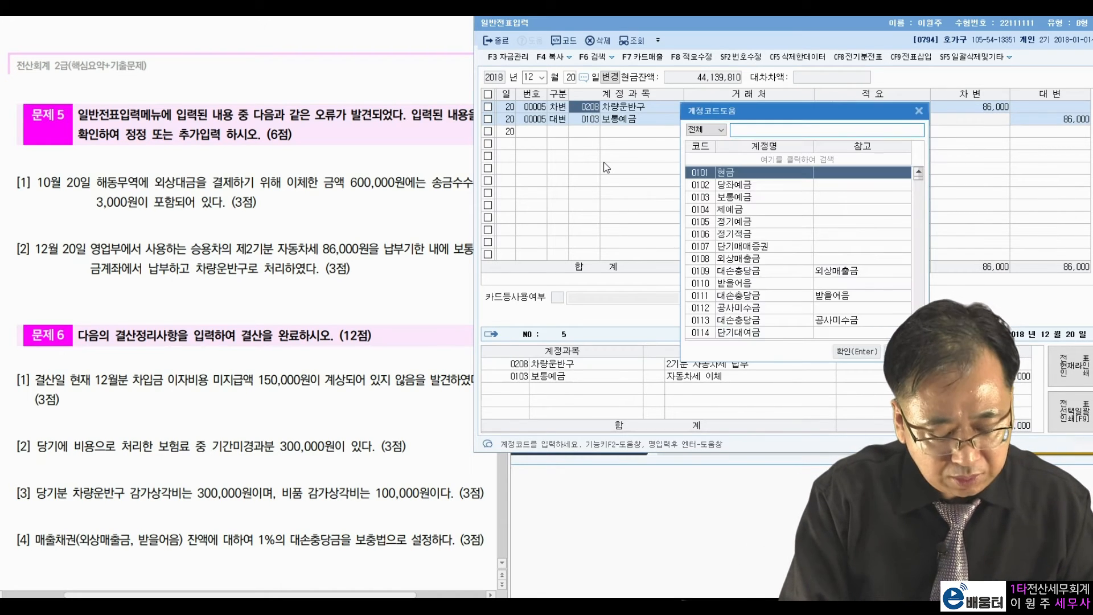
{"action": "type", "text": "세금과공과"}
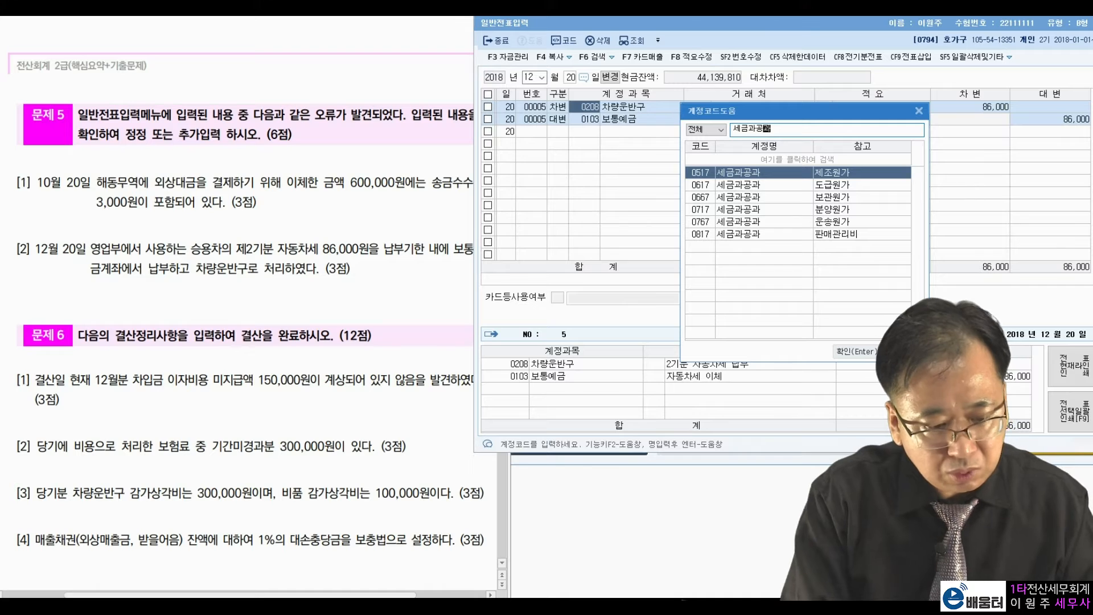
{"action": "left_click", "coordinate": [762, 235]}
{"action": "double_click", "coordinate": [762, 236]}
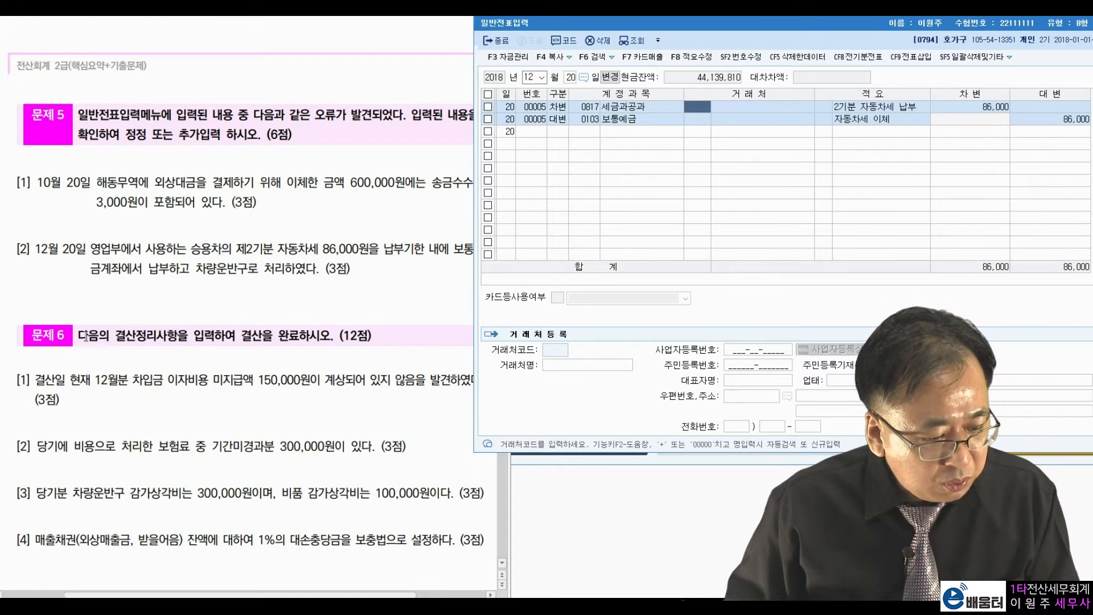
Load the December 31 vouchers by entering day 31.
{"action": "left_click", "coordinate": [571, 77]}
{"action": "type", "text": "31"}
{"action": "key", "text": "Return"}
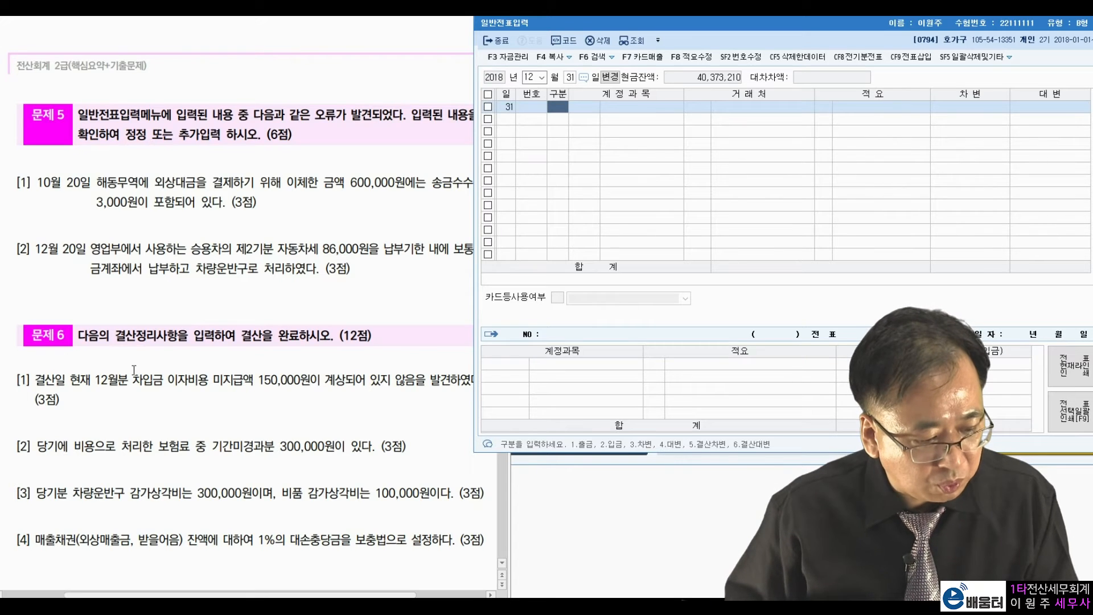
{"action": "left_click", "coordinate": [134, 370]}
{"action": "scroll", "coordinate": [134, 370], "scroll_direction": "down", "scroll_amount": 4}
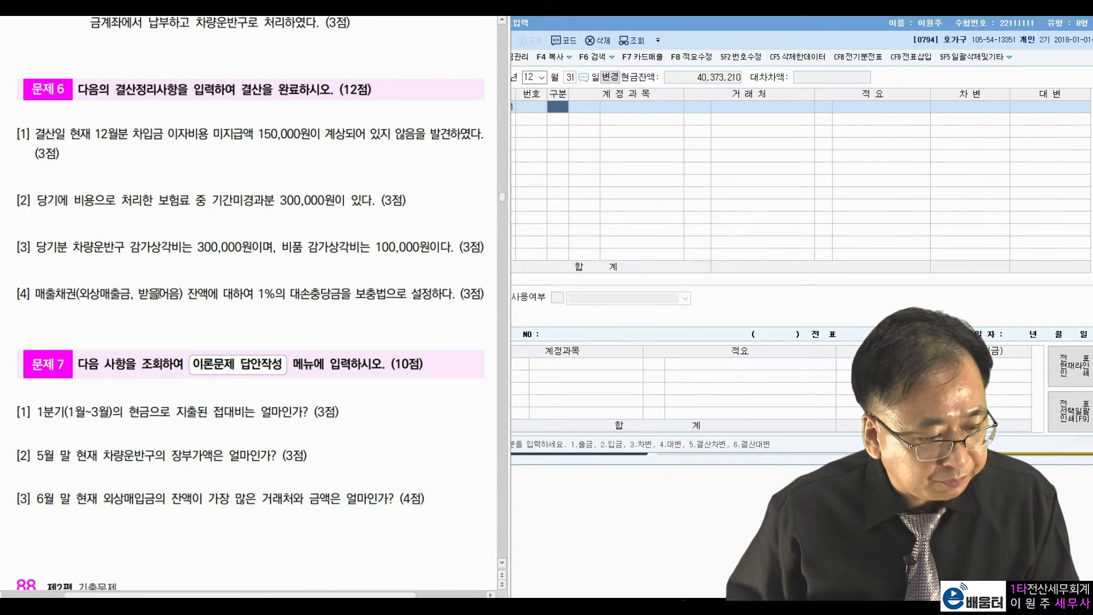
{"action": "scroll", "coordinate": [158, 293], "scroll_direction": "down", "scroll_amount": 1}
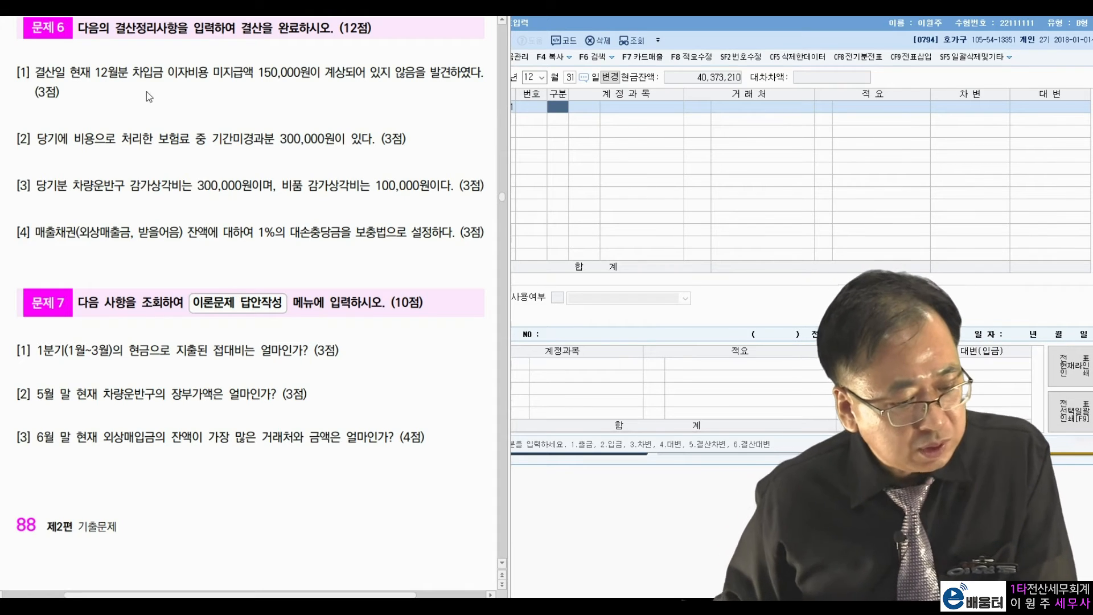
{"action": "left_click_drag", "start_coordinate": [169, 73], "coordinate": [301, 74]}
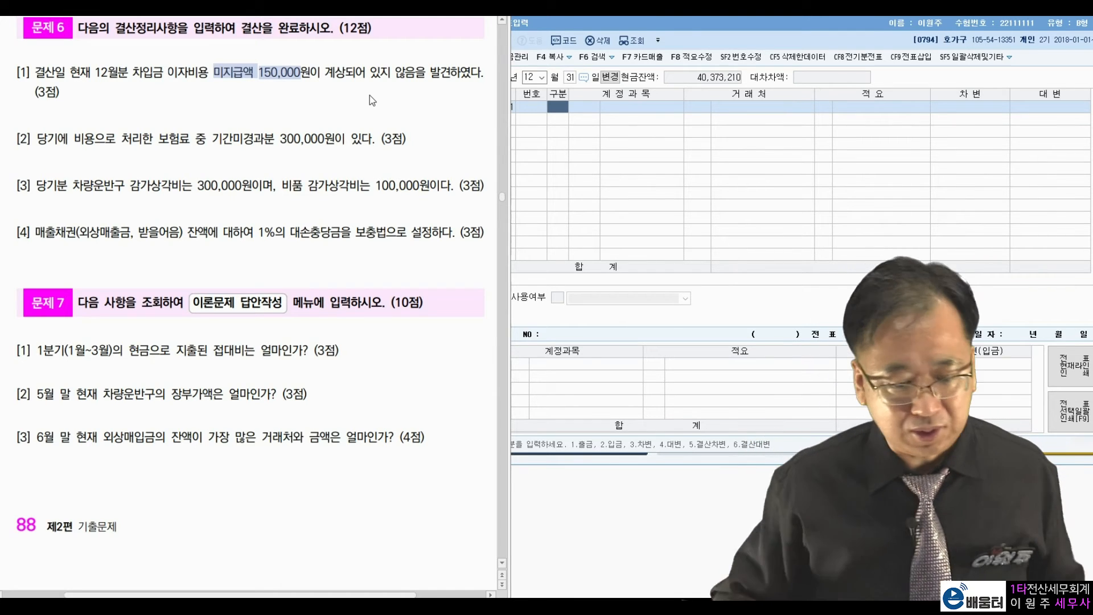
Debit 0951 이자비용 150,000 for the accrued interest on December 31.
{"action": "left_click", "coordinate": [561, 106]}
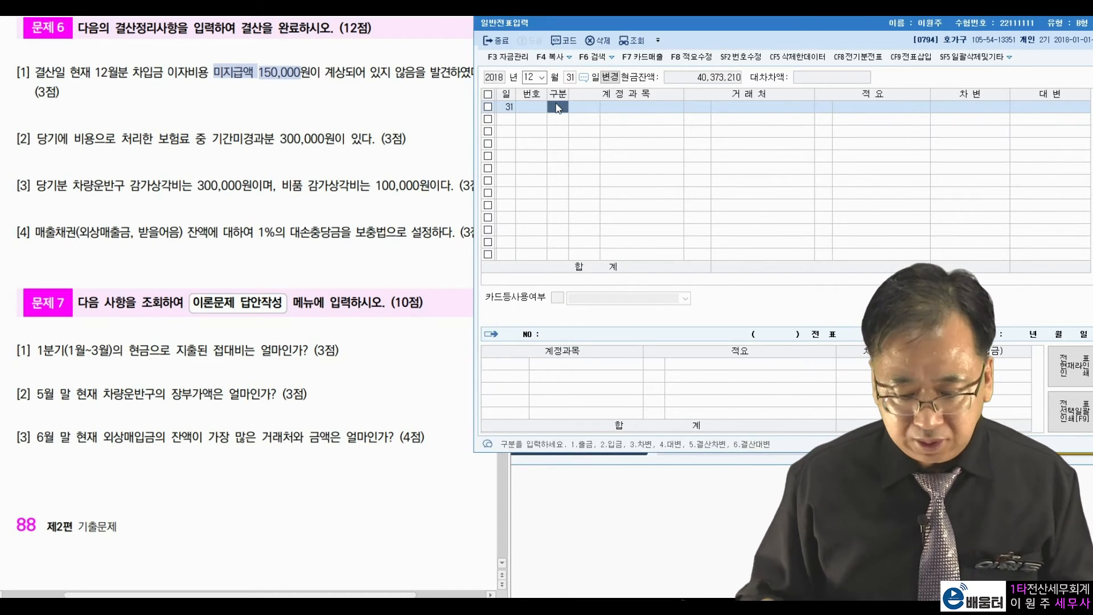
{"action": "type", "text": "3"}
{"action": "key", "text": "Return"}
{"action": "type", "text": "이자"}
{"action": "key", "text": "Return"}
{"action": "key", "text": "Return"}
{"action": "key", "text": "Return"}
{"action": "key", "text": "Return"}
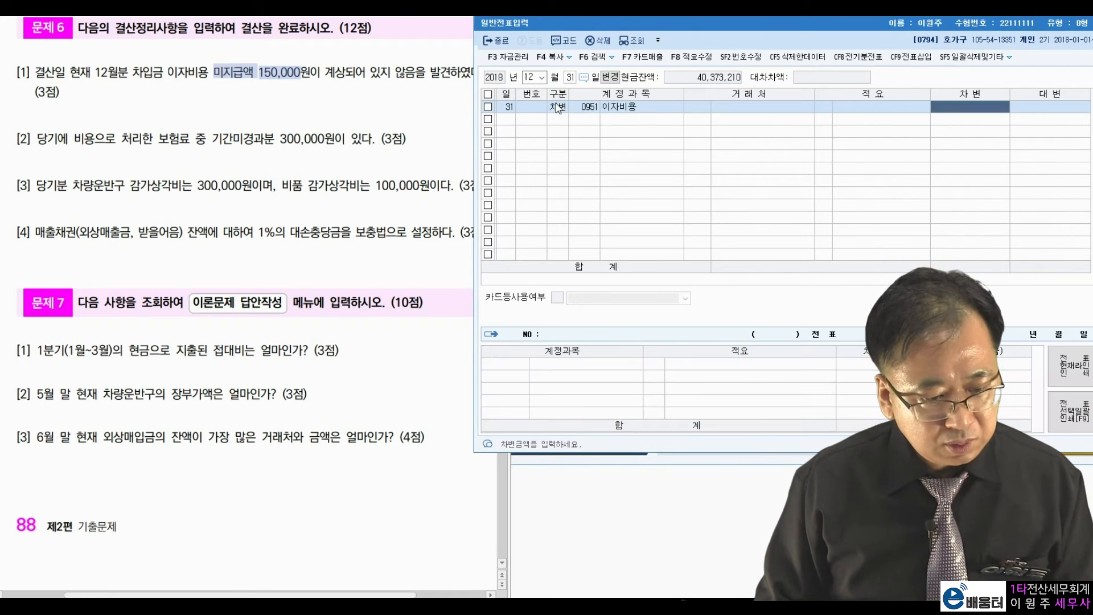
{"action": "type", "text": "150000"}
Credit 0262 미지급비용 150,000 to balance the interest entry.
{"action": "key", "text": "Return"}
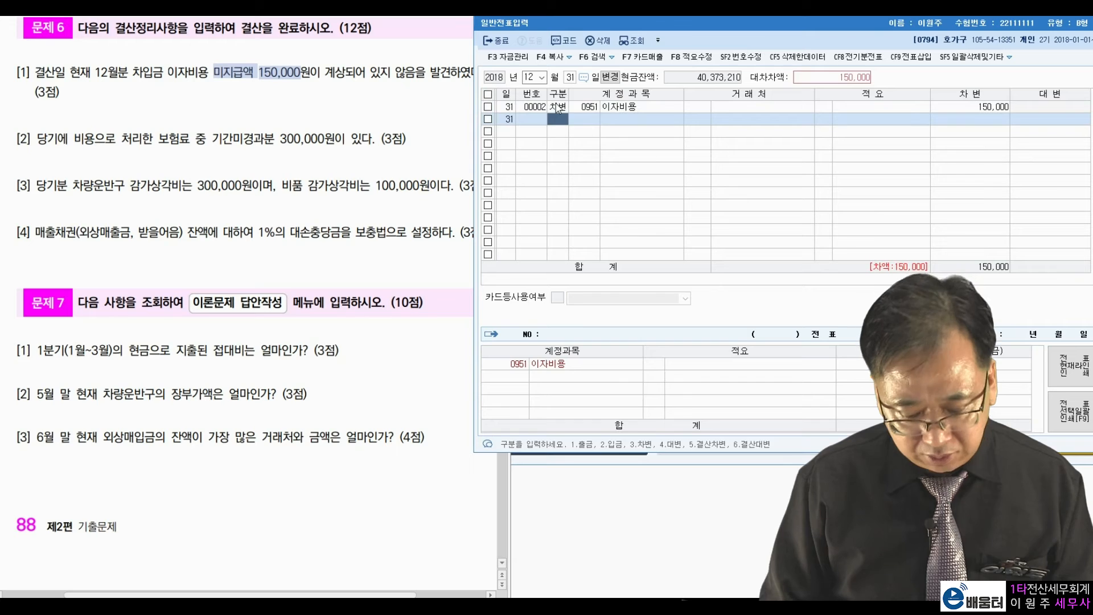
{"action": "type", "text": "4"}
{"action": "key", "text": "Return"}
{"action": "type", "text": "미지급"}
{"action": "key", "text": "Return"}
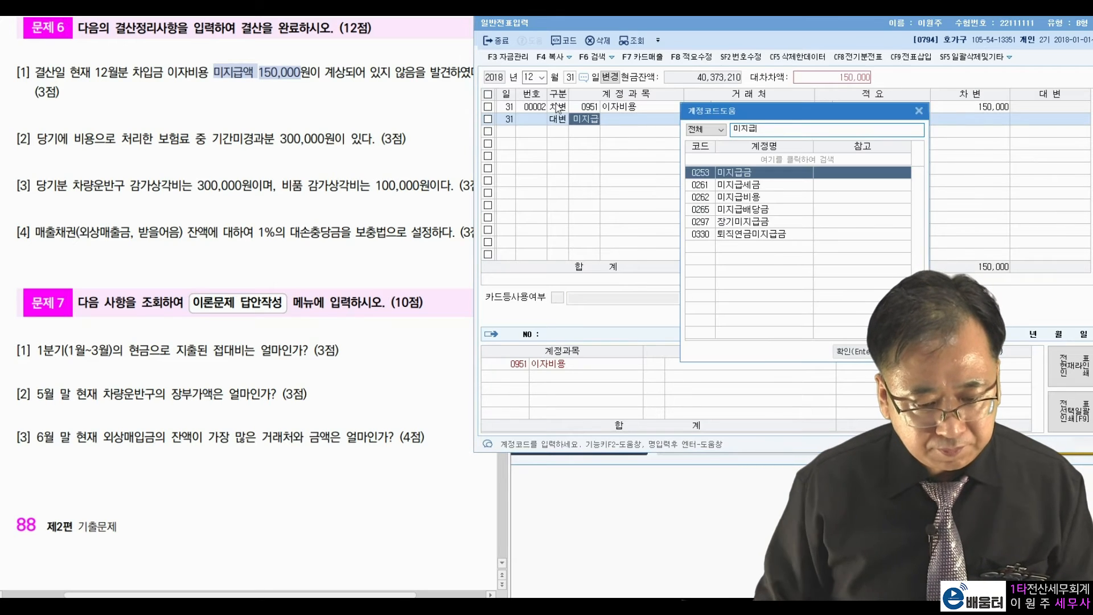
{"action": "key", "text": "Down"}
{"action": "key", "text": "Down"}
{"action": "key", "text": "Return"}
{"action": "key", "text": "Return"}
{"action": "key", "text": "Return"}
{"action": "key", "text": "Return"}
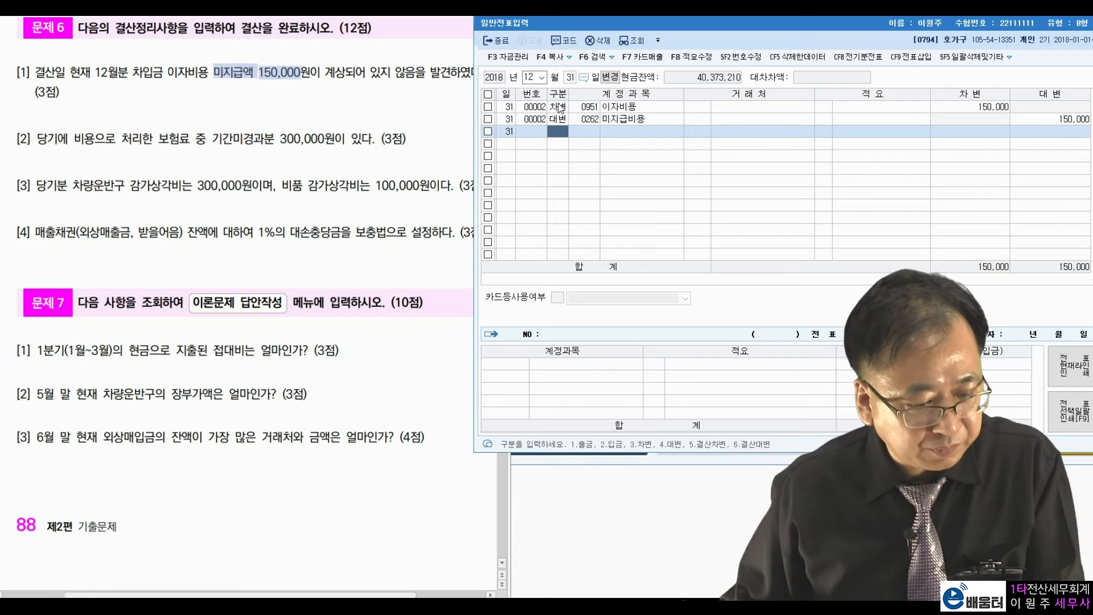
{"action": "left_click", "coordinate": [113, 140]}
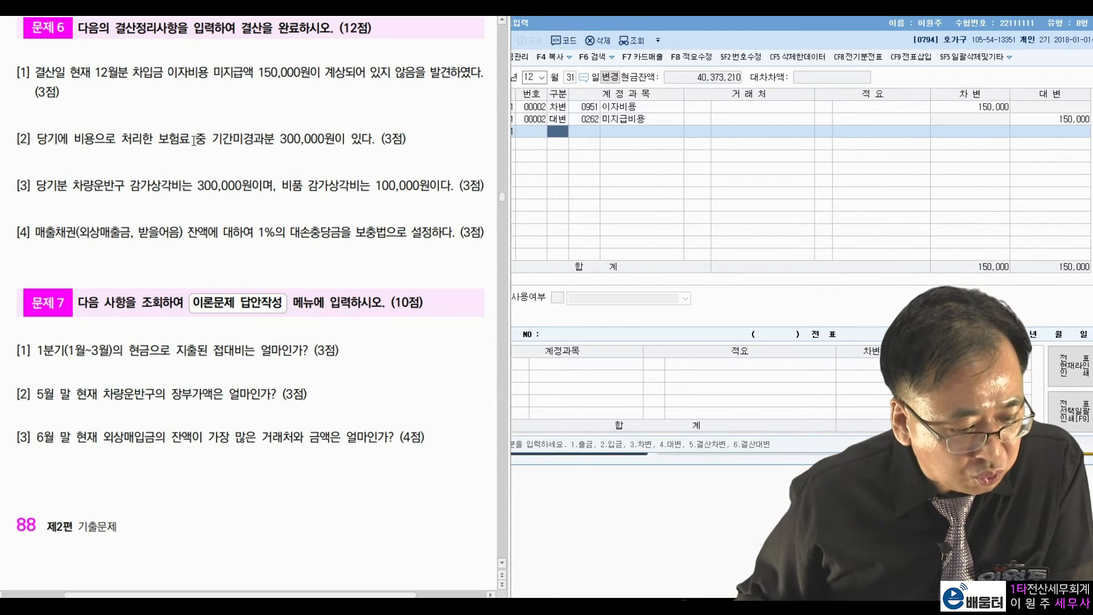
Mark the unexpired insurance amount, then debit 0133 선급비용 300,000.
{"action": "left_click_drag", "start_coordinate": [213, 139], "coordinate": [324, 138]}
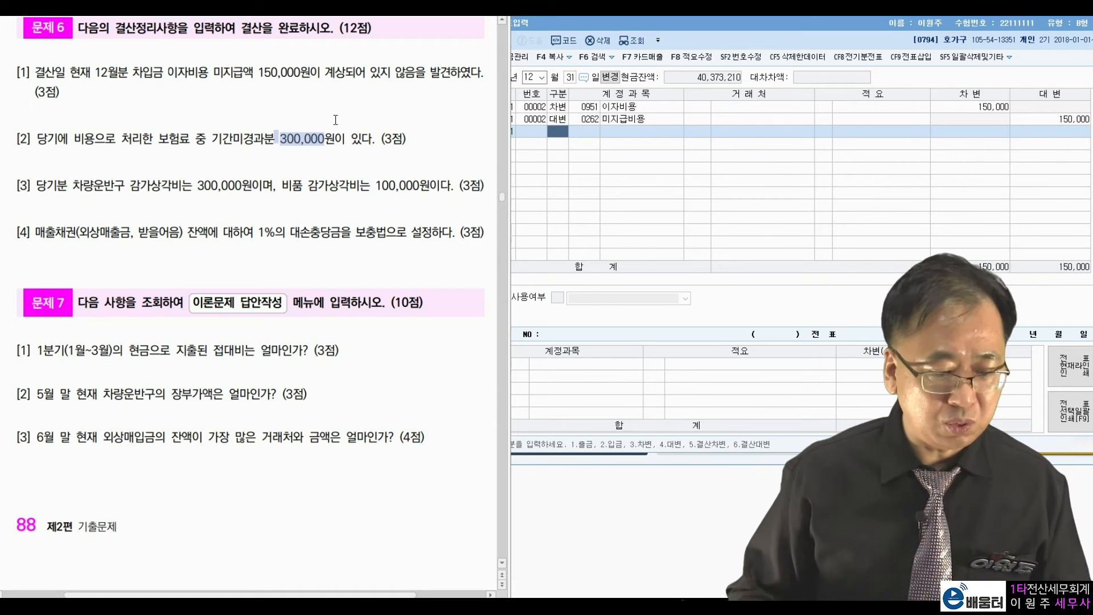
{"action": "left_click", "coordinate": [558, 158]}
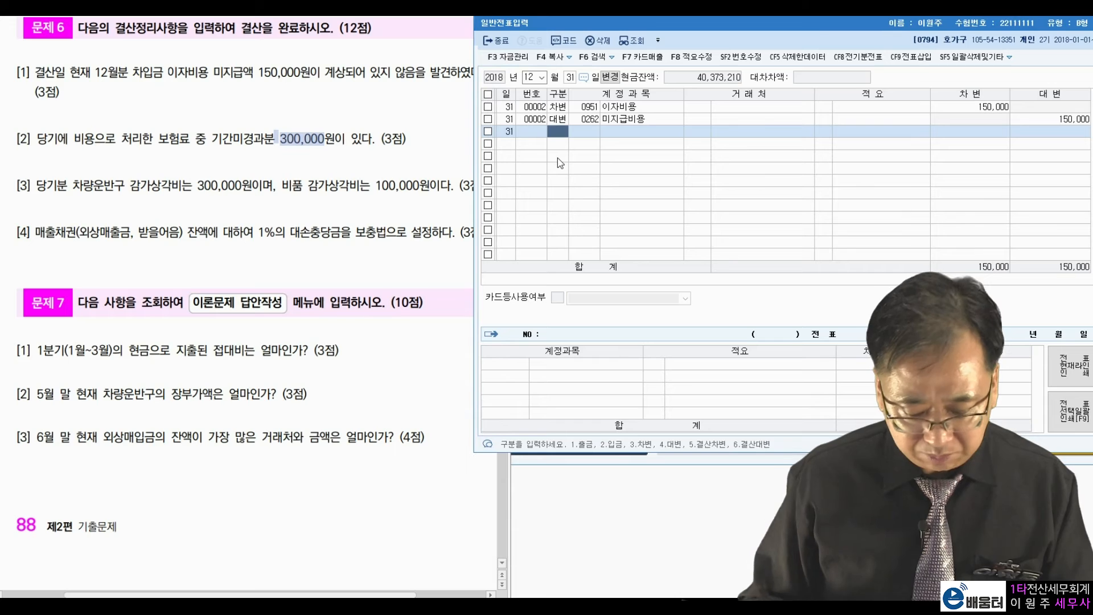
{"action": "type", "text": "3 "}
{"action": "type", "text": "선급"}
{"action": "key", "text": "Return"}
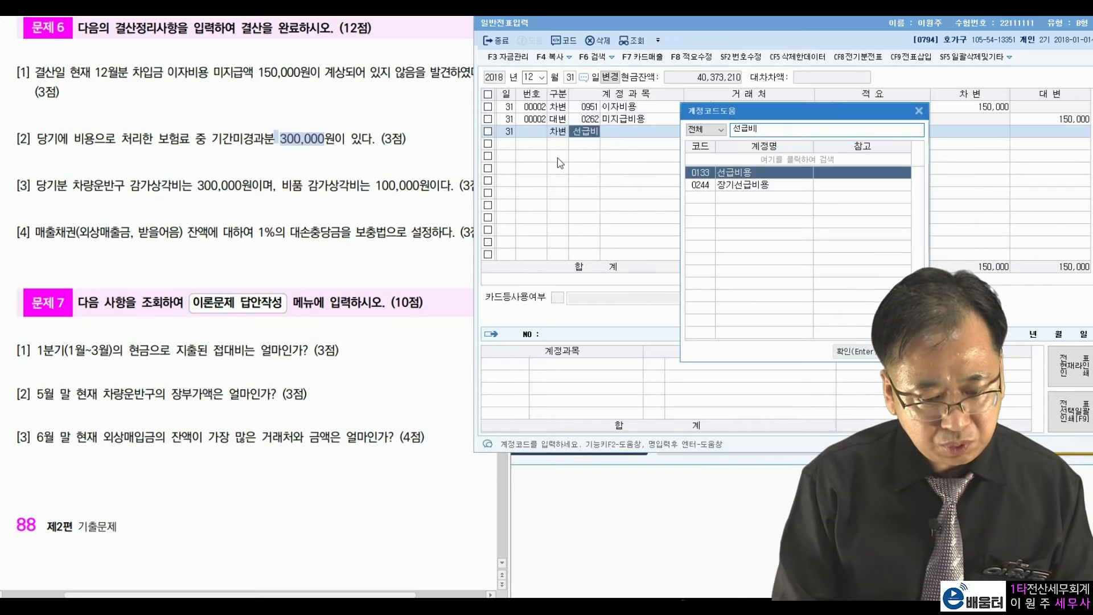
{"action": "key", "text": "Return"}
{"action": "key", "text": "Return"}
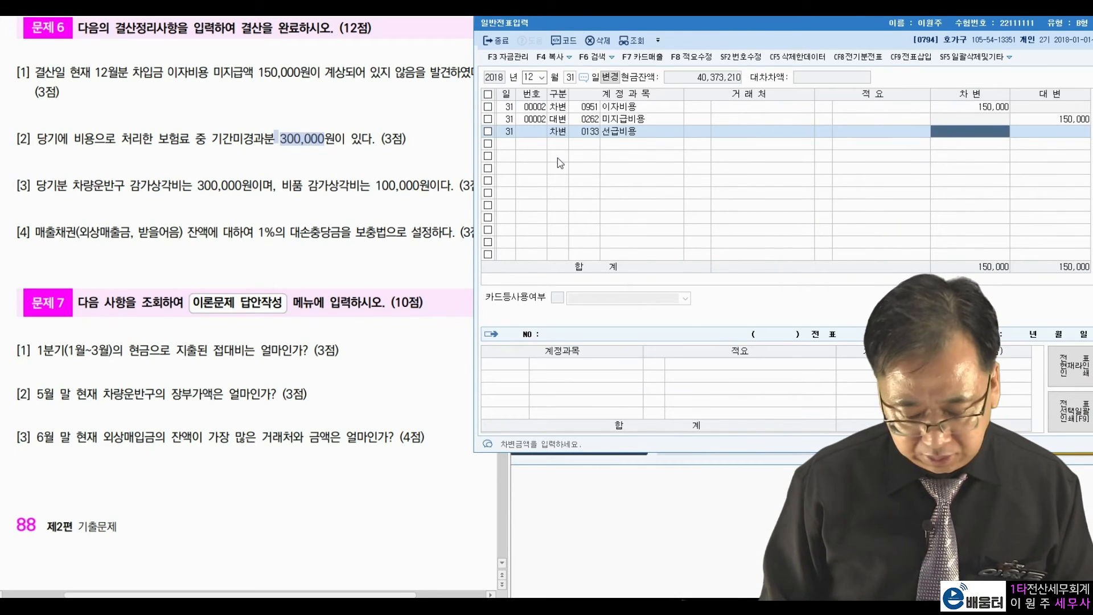
{"action": "type", "text": "300000"}
{"action": "key", "text": "Return"}
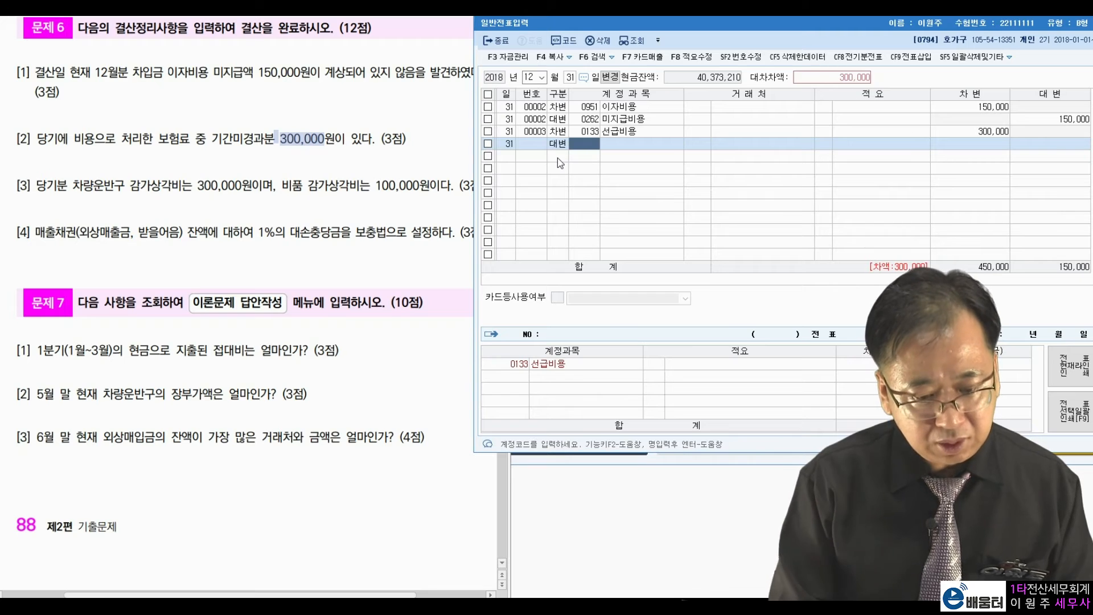
Credit 0821 보험료 300,000 to balance the prepaid insurance entry.
{"action": "type", "text": "보험료"}
{"action": "key", "text": "Return"}
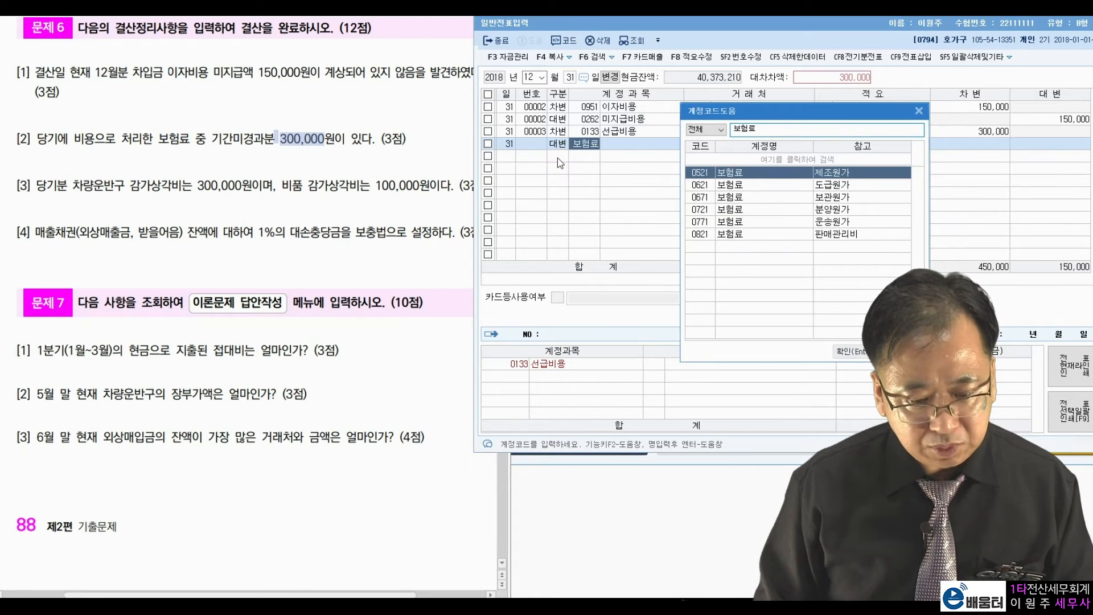
{"action": "key", "text": "Down"}
{"action": "key", "text": "Down"}
{"action": "key", "text": "Down"}
{"action": "key", "text": "Down"}
{"action": "key", "text": "Down"}
{"action": "key", "text": "Return"}
{"action": "key", "text": "Return"}
{"action": "key", "text": "Return"}
{"action": "key", "text": "Return"}
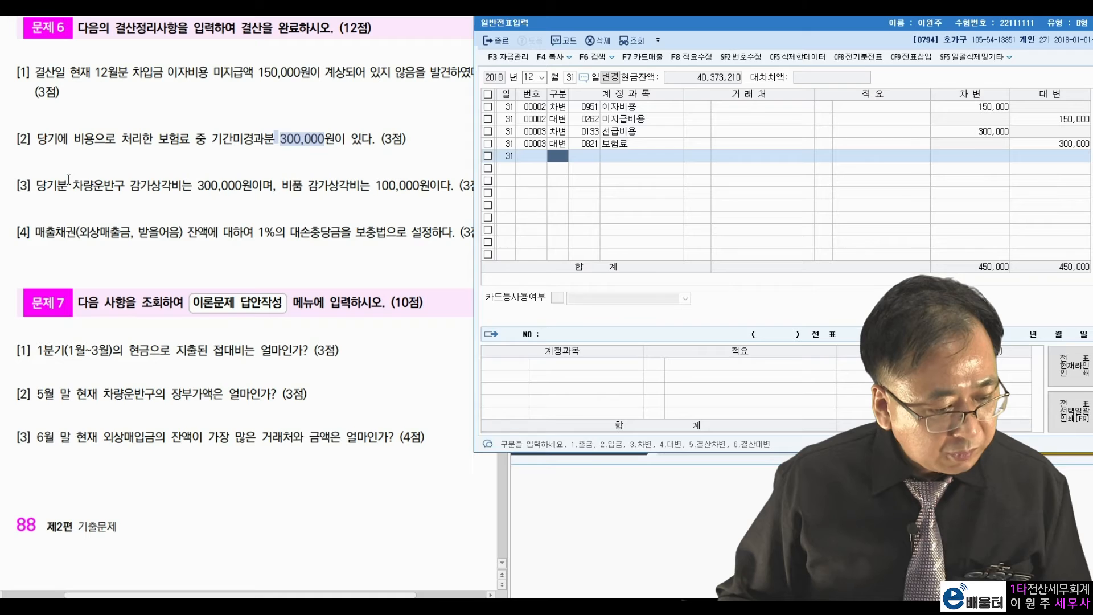
{"action": "left_click", "coordinate": [91, 184]}
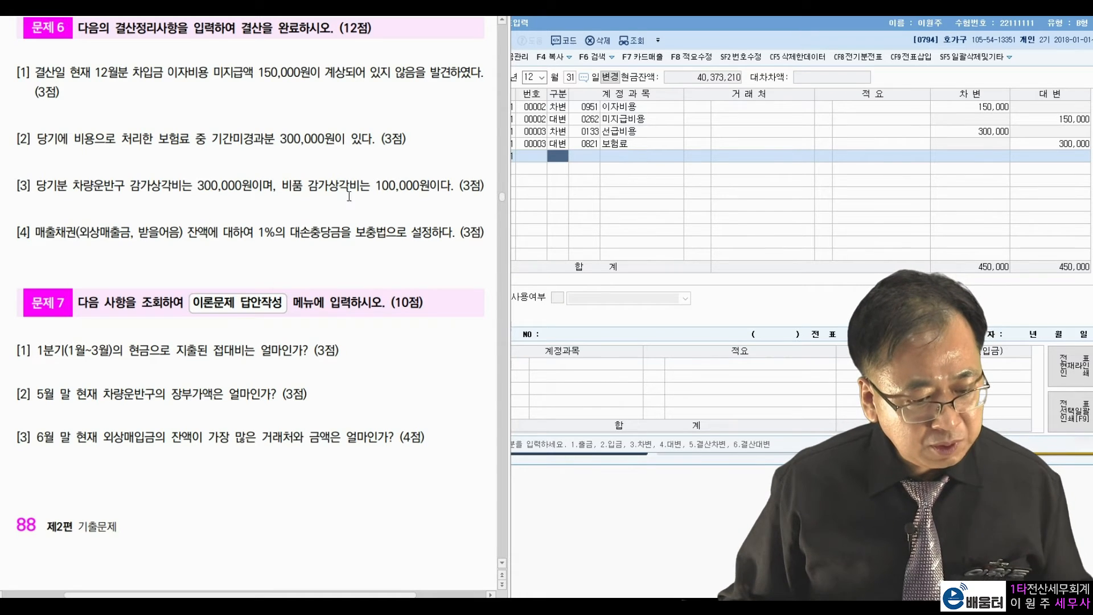
Debit 0818 감가상각비 400,000 on a new December 31 voucher.
{"action": "left_click", "coordinate": [556, 167]}
{"action": "type", "text": "3"}
{"action": "key", "text": "Return"}
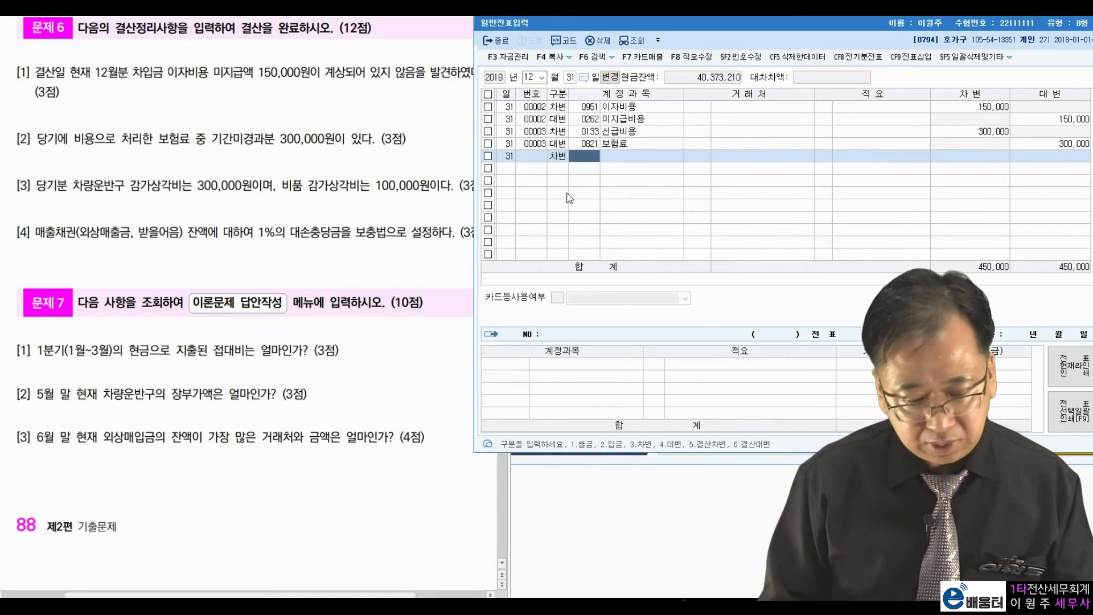
{"action": "type", "text": "감가상"}
{"action": "key", "text": "Return"}
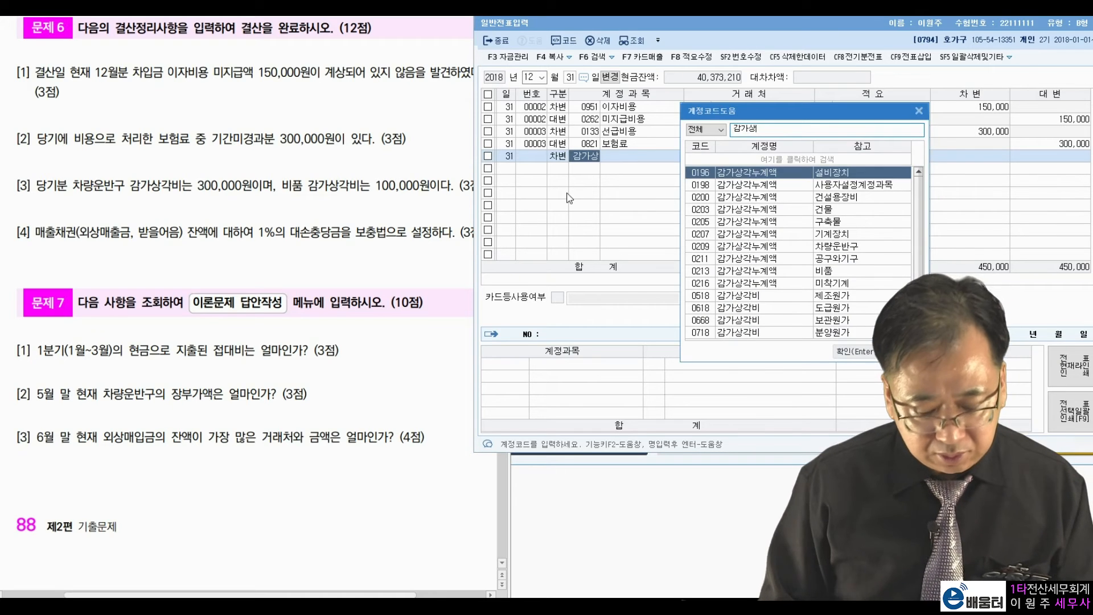
{"action": "key", "text": "Down"}
{"action": "key", "text": "Down"}
{"action": "key", "text": "Down"}
{"action": "key", "text": "Down"}
{"action": "key", "text": "Down"}
{"action": "key", "text": "Down"}
{"action": "key", "text": "Down"}
{"action": "key", "text": "Down"}
{"action": "key", "text": "Down"}
{"action": "key", "text": "Down"}
{"action": "key", "text": "Down"}
{"action": "key", "text": "Down"}
{"action": "key", "text": "Down"}
{"action": "key", "text": "Down"}
{"action": "key", "text": "Down"}
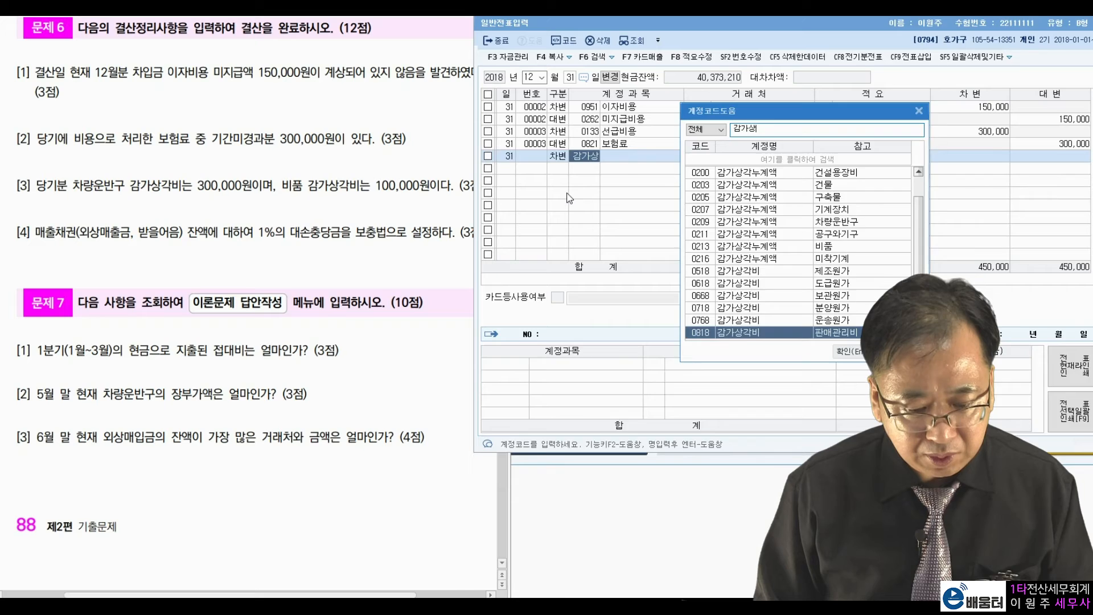
{"action": "key", "text": "Return"}
{"action": "key", "text": "Return"}
{"action": "key", "text": "Return"}
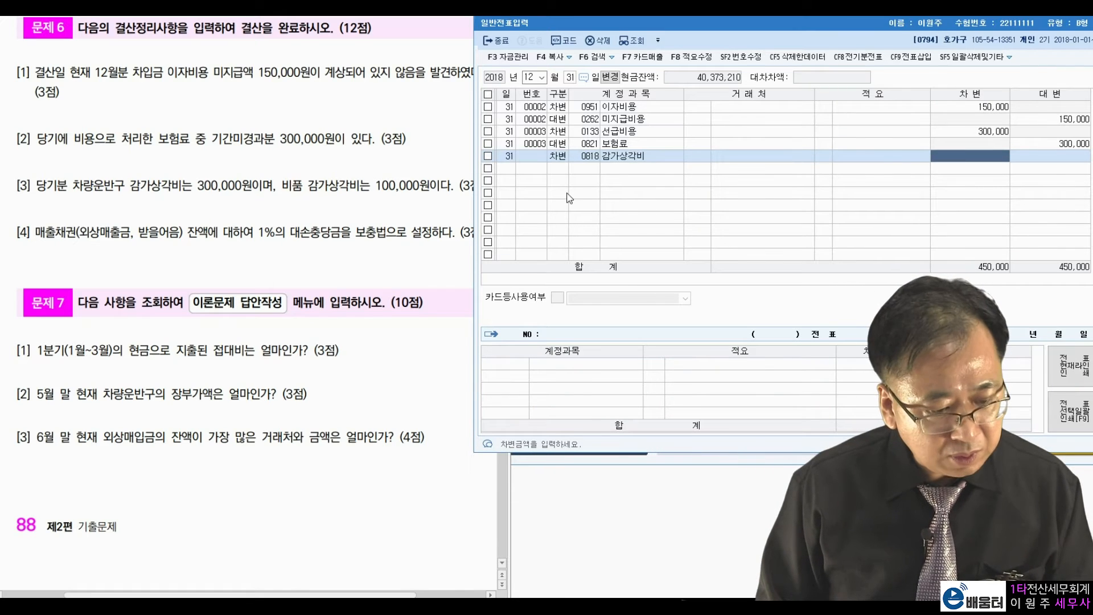
{"action": "type", "text": "400000"}
{"action": "key", "text": "Return"}
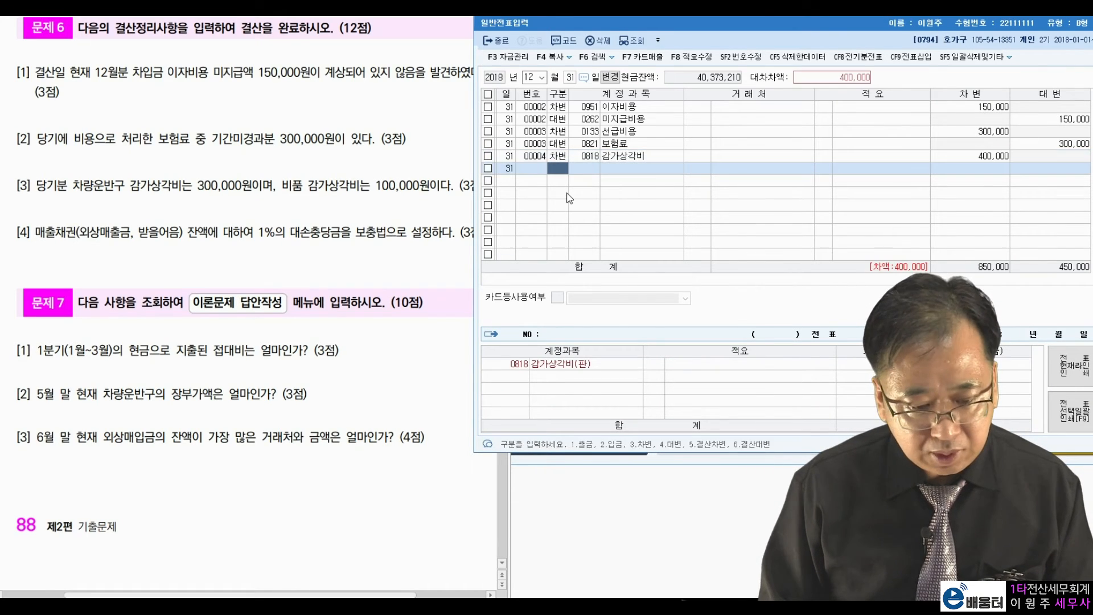
Credit 0209 감가상각누계액 300,000 and 0213 감가상각누계액 100,000.
{"action": "key", "text": "4"}
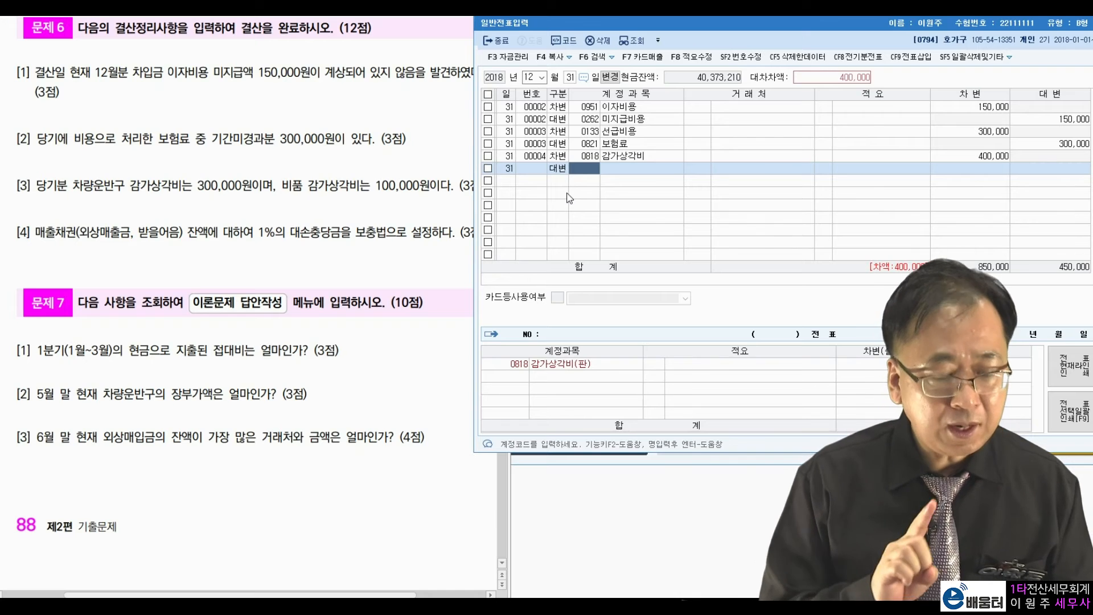
{"action": "type", "text": "감가상"}
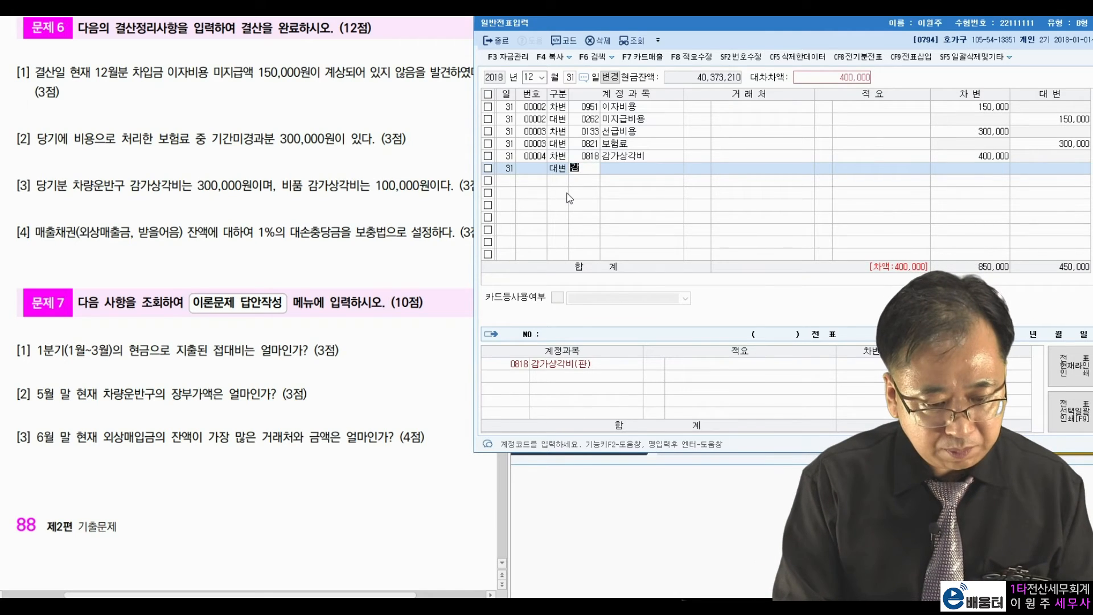
{"action": "key", "text": "Return"}
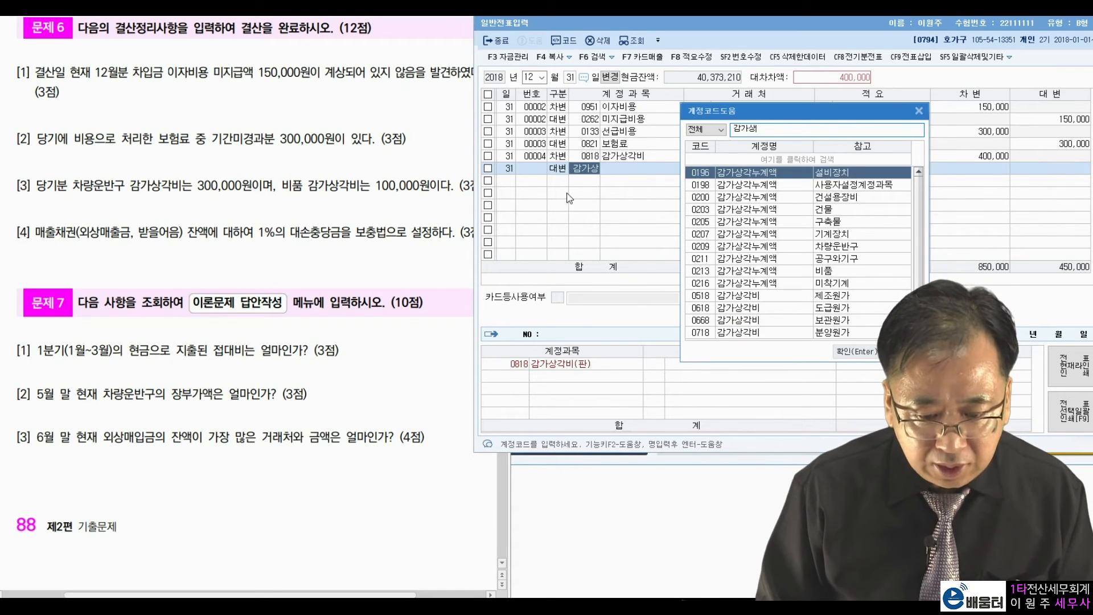
{"action": "key", "text": "Down"}
{"action": "key", "text": "Down"}
{"action": "key", "text": "Down"}
{"action": "key", "text": "Down"}
{"action": "key", "text": "Down"}
{"action": "key", "text": "Down"}
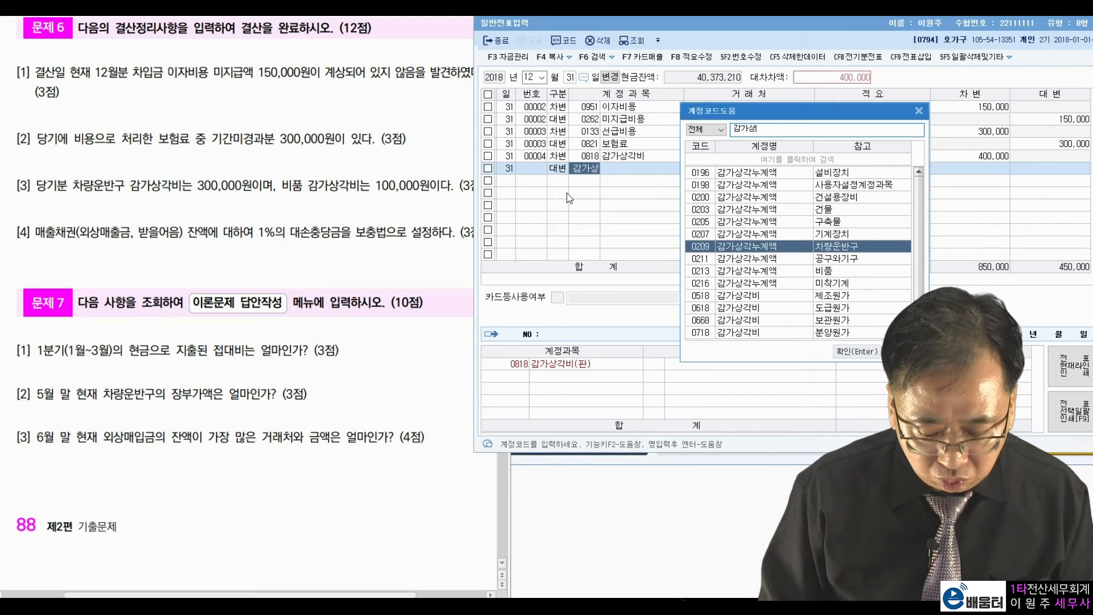
{"action": "key", "text": "Return"}
{"action": "key", "text": "Return"}
{"action": "key", "text": "Return"}
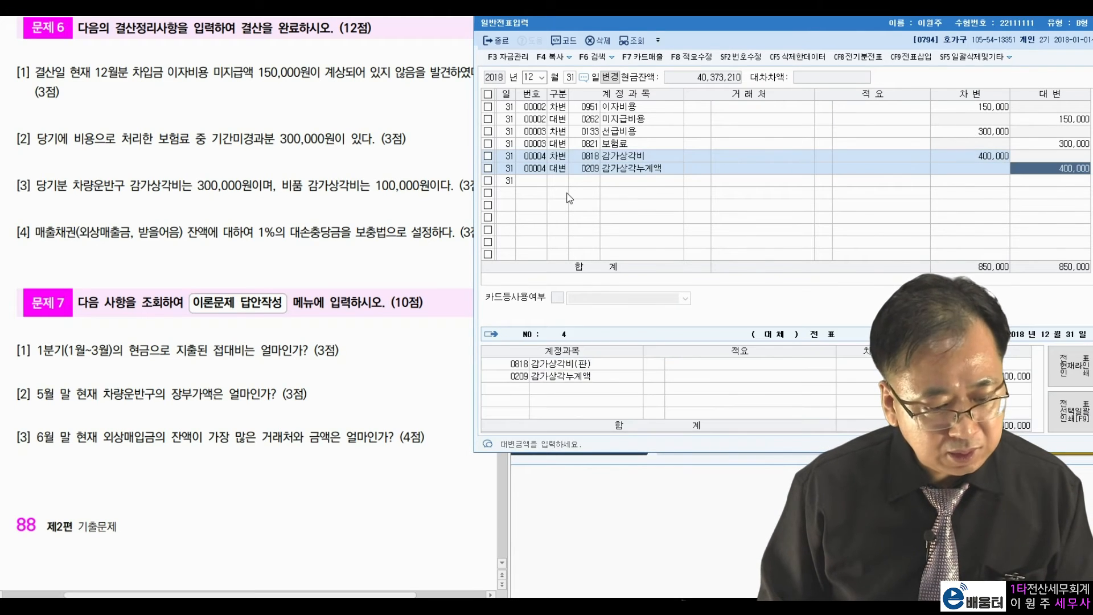
{"action": "type", "text": "300000"}
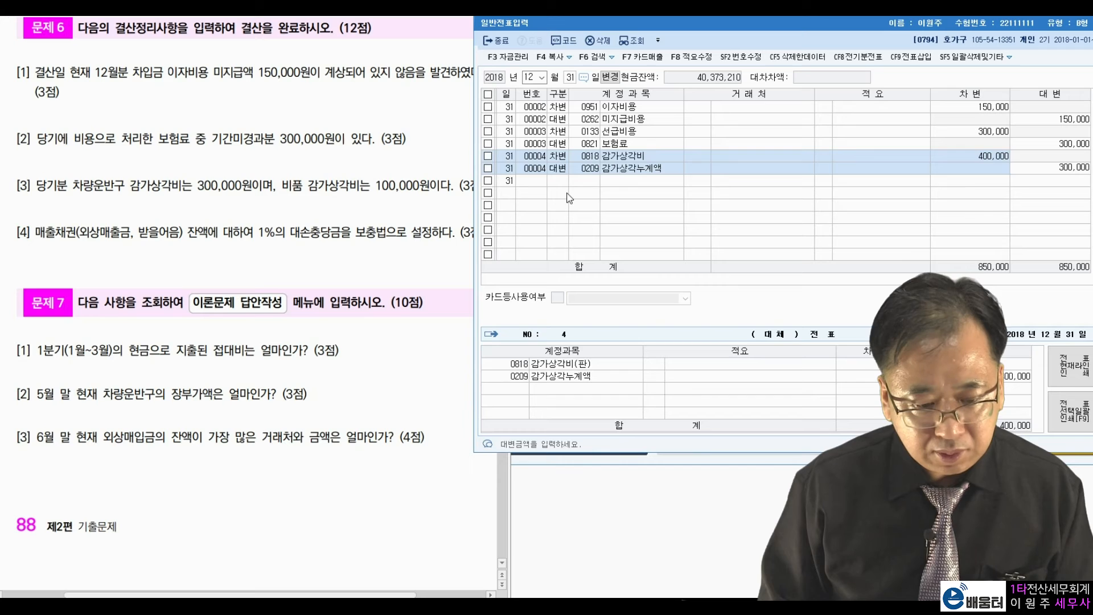
{"action": "key", "text": "Return"}
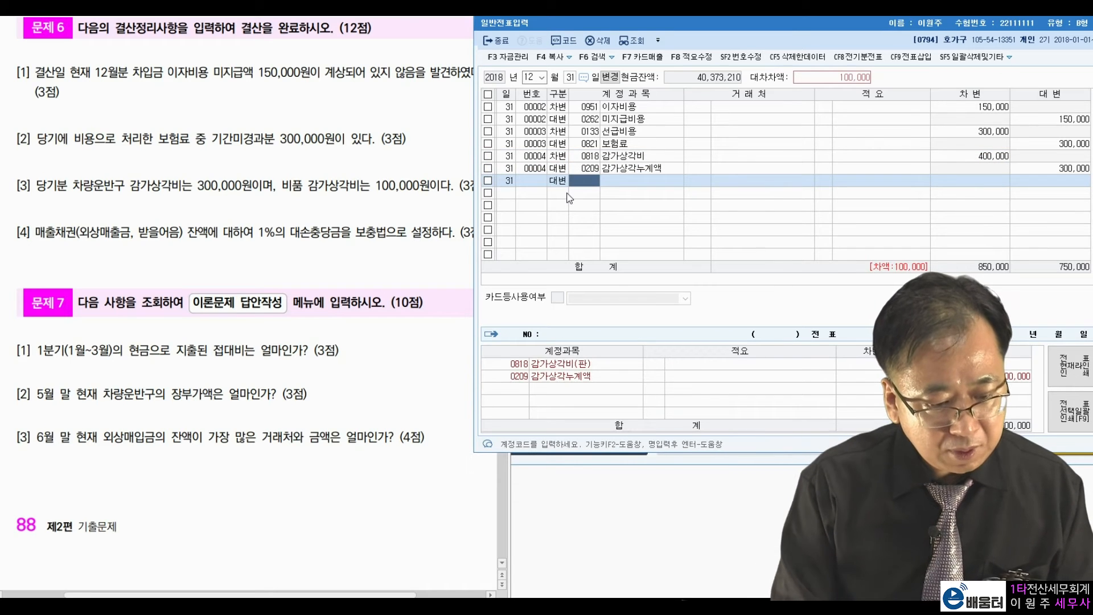
{"action": "type", "text": "감가상"}
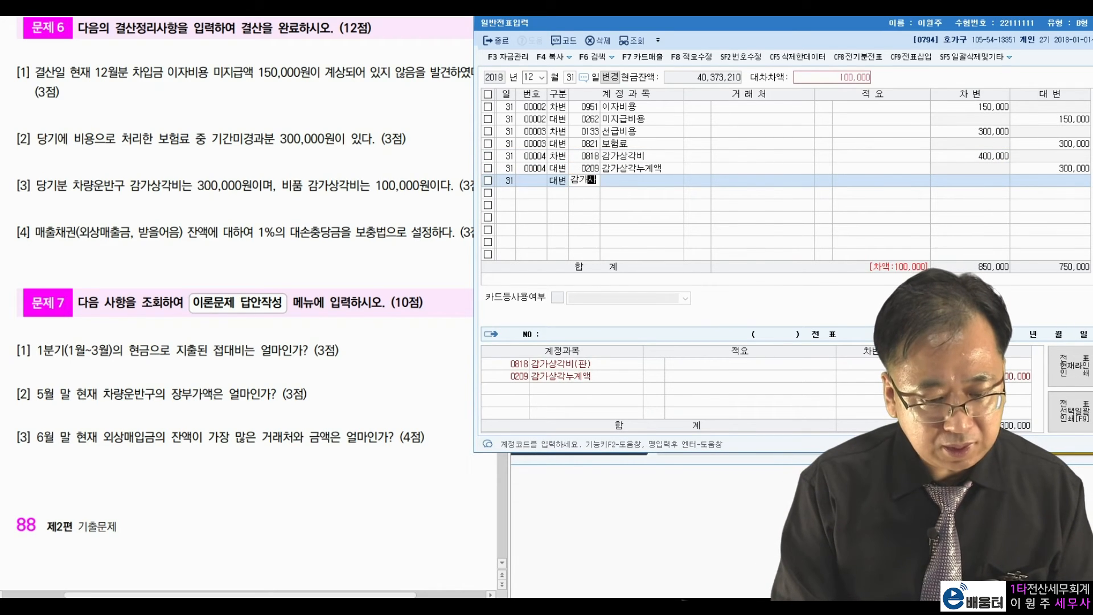
{"action": "key", "text": "Return"}
{"action": "key", "text": "Down"}
{"action": "key", "text": "Down"}
{"action": "key", "text": "Down"}
{"action": "key", "text": "Down"}
{"action": "key", "text": "Down"}
{"action": "key", "text": "Down"}
{"action": "key", "text": "Down"}
{"action": "key", "text": "Down"}
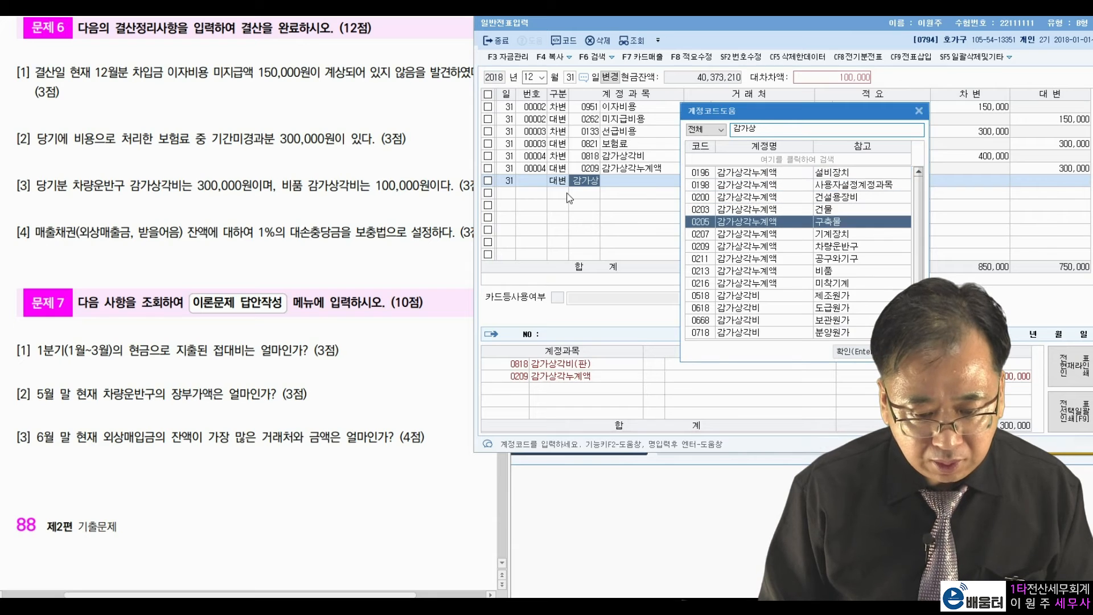
{"action": "key", "text": "Return"}
{"action": "key", "text": "Return"}
{"action": "key", "text": "Return"}
{"action": "key", "text": "Return"}
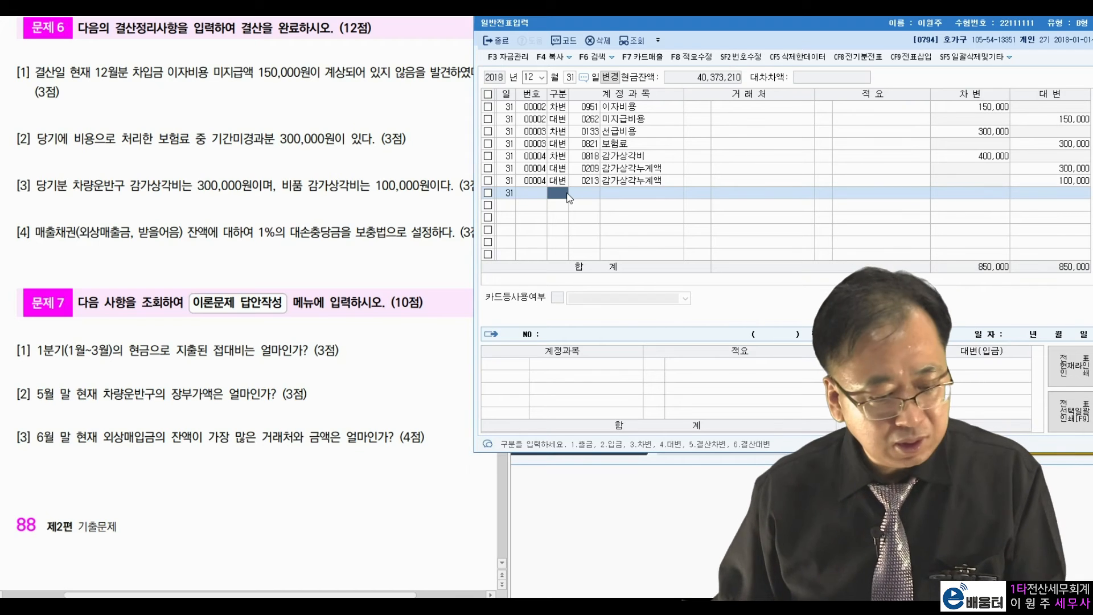
Move the 일반전표입력 window aside to reveal the 재무회계 main menu.
{"action": "left_click", "coordinate": [259, 229]}
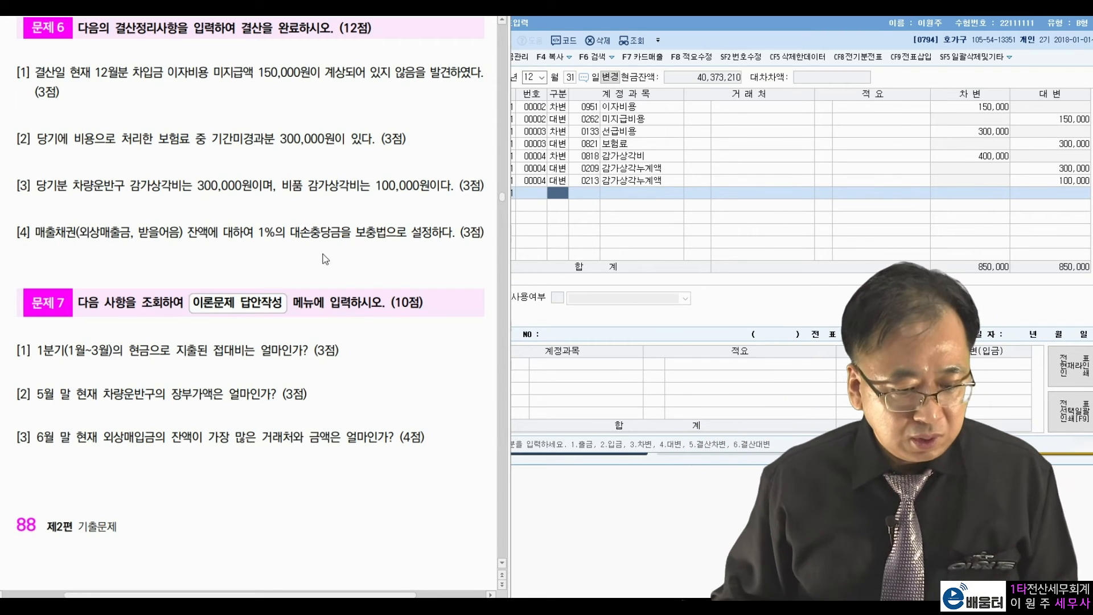
{"action": "left_click_drag", "start_coordinate": [791, 23], "coordinate": [791, 53]}
{"action": "left_click", "coordinate": [790, 41]}
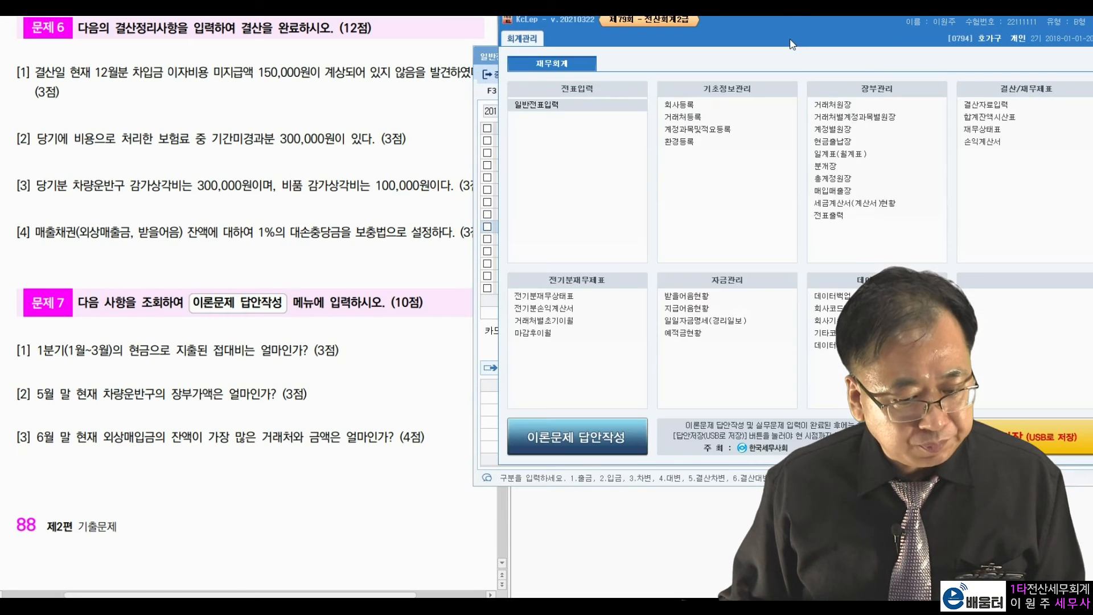
Open 결산자료입력 for January–December and calculate 1.00% bad-debt allowances.
{"action": "left_click", "coordinate": [977, 107]}
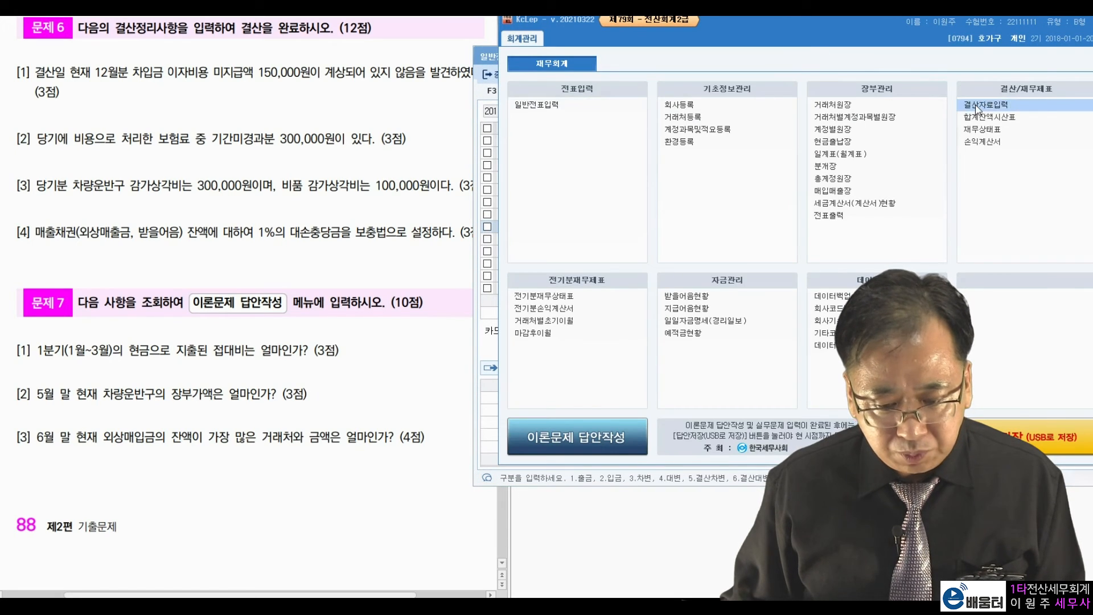
{"action": "left_click_drag", "start_coordinate": [844, 45], "coordinate": [930, 36]}
{"action": "type", "text": "11"}
{"action": "key", "text": "Return"}
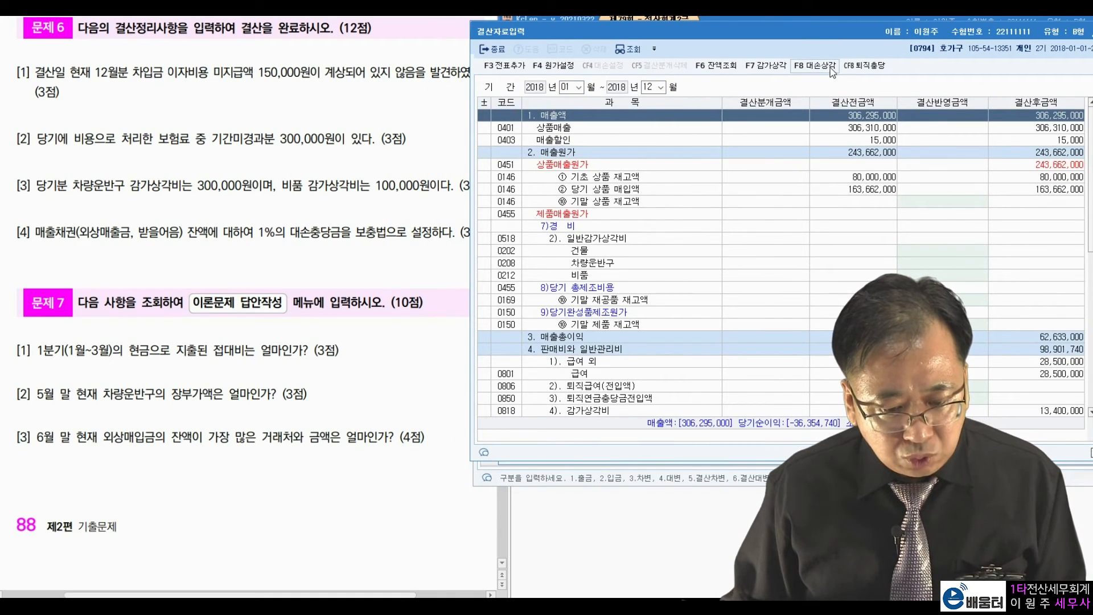
{"action": "left_click", "coordinate": [800, 65]}
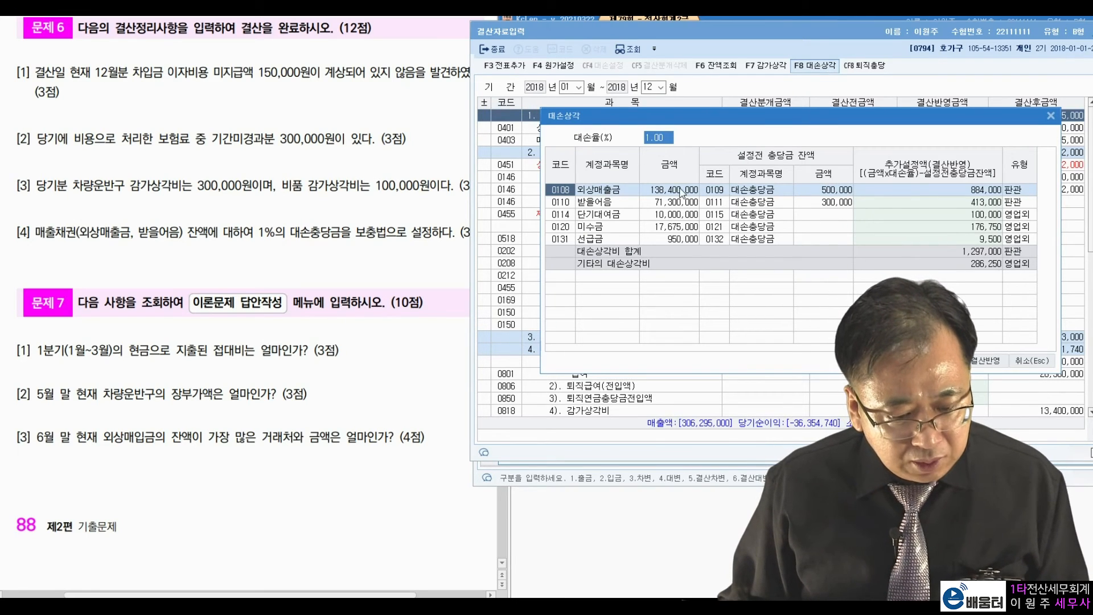
{"action": "key", "text": "Return"}
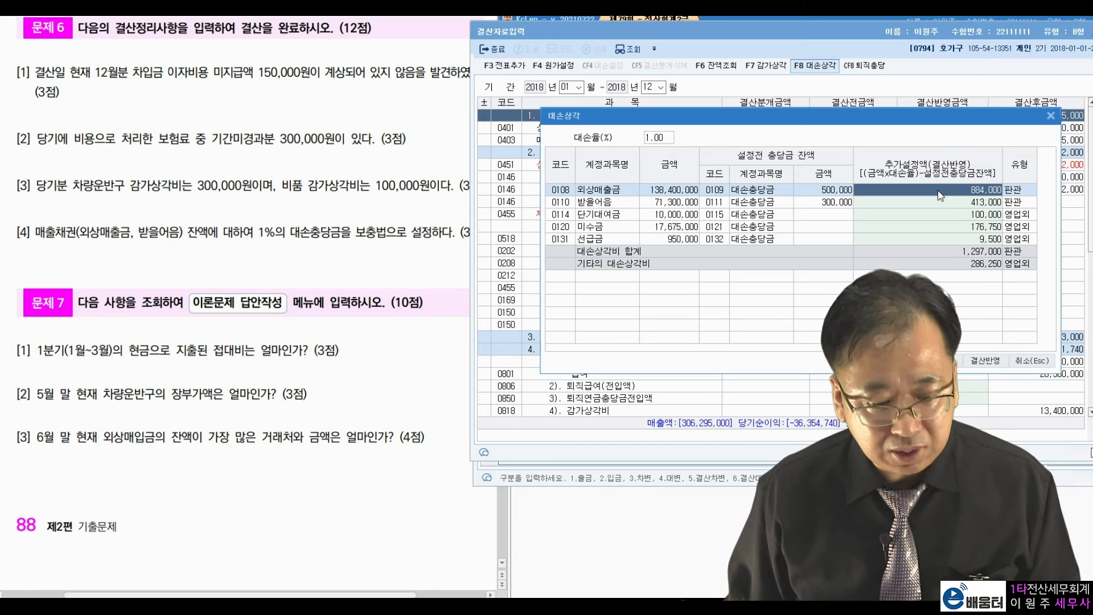
Clear the 단기대여금, 미수금 and 선급금 allowances and apply the 1,297,000 to closing.
{"action": "left_click", "coordinate": [680, 206]}
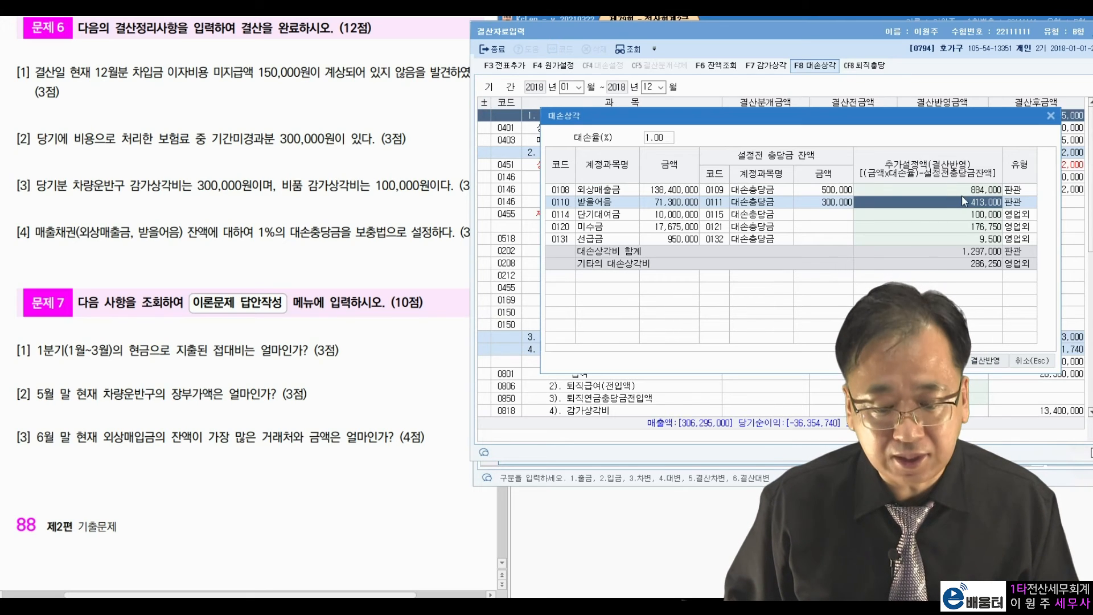
{"action": "left_click", "coordinate": [957, 214]}
{"action": "key", "text": "BackSpace"}
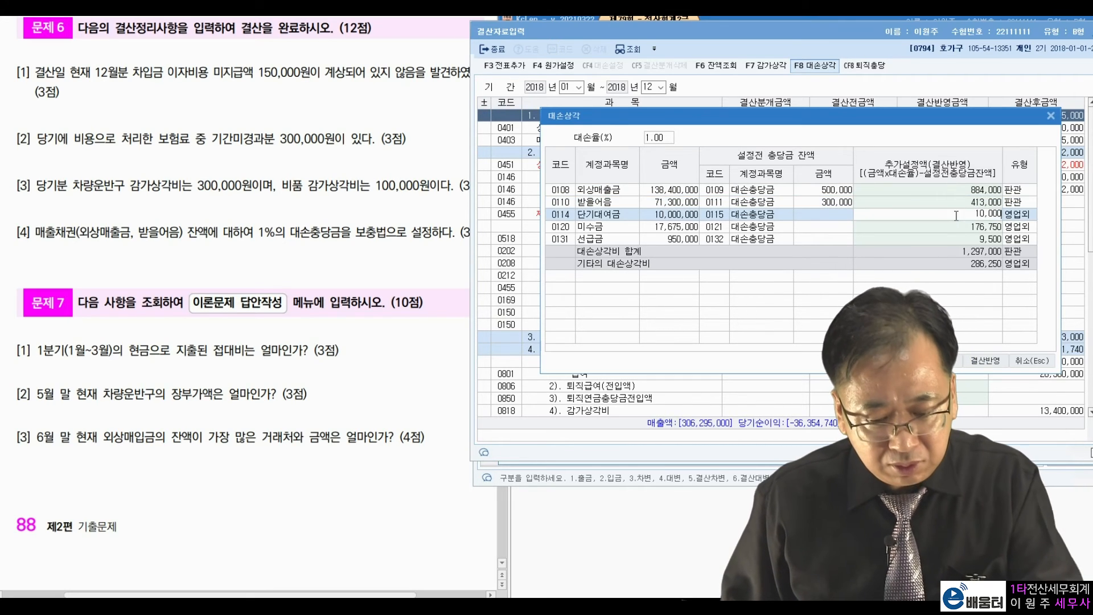
{"action": "key", "text": "BackSpace"}
{"action": "key", "text": "BackSpace"}
{"action": "key", "text": "BackSpace"}
{"action": "key", "text": "BackSpace"}
{"action": "key", "text": "BackSpace"}
{"action": "left_click", "coordinate": [957, 227]}
{"action": "key", "text": "BackSpace"}
{"action": "key", "text": "BackSpace"}
{"action": "key", "text": "BackSpace"}
{"action": "key", "text": "BackSpace"}
{"action": "key", "text": "BackSpace"}
{"action": "key", "text": "BackSpace"}
{"action": "left_click", "coordinate": [956, 236]}
{"action": "key", "text": "BackSpace"}
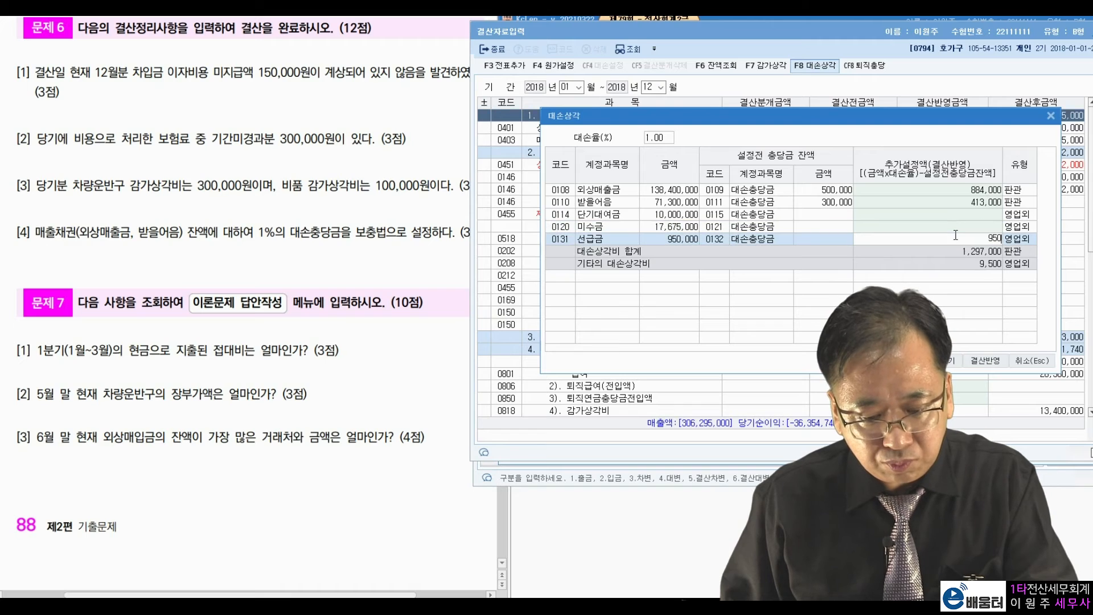
{"action": "key", "text": "BackSpace"}
{"action": "key", "text": "BackSpace"}
{"action": "key", "text": "BackSpace"}
{"action": "key", "text": "Up"}
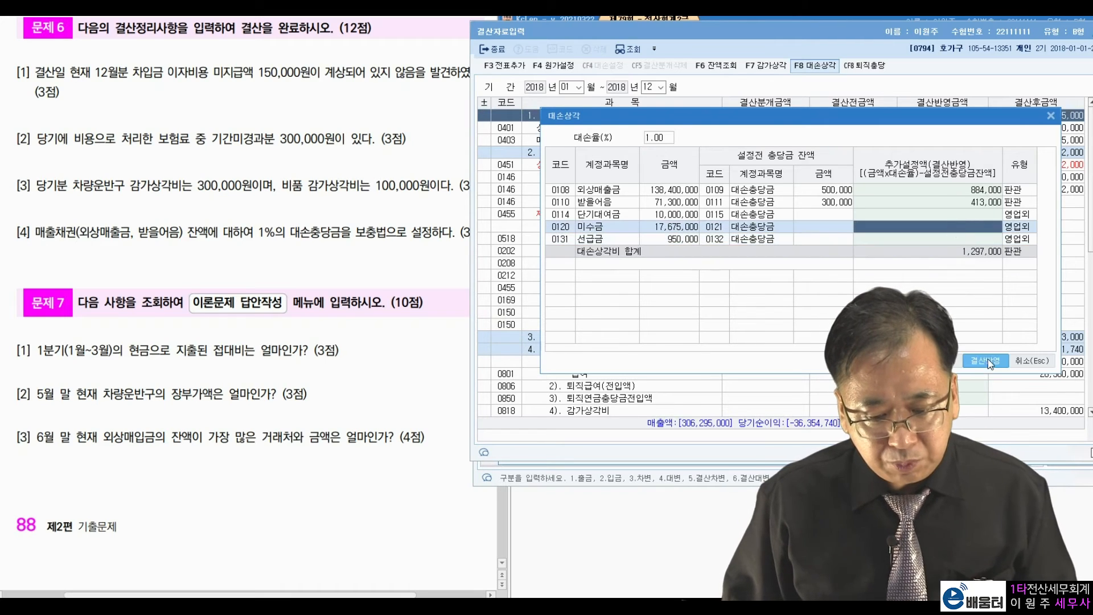
{"action": "left_click", "coordinate": [989, 362]}
{"action": "scroll", "coordinate": [968, 321], "scroll_direction": "down", "scroll_amount": 2}
{"action": "scroll", "coordinate": [968, 319], "scroll_direction": "down", "scroll_amount": 2}
{"action": "left_click", "coordinate": [968, 324]}
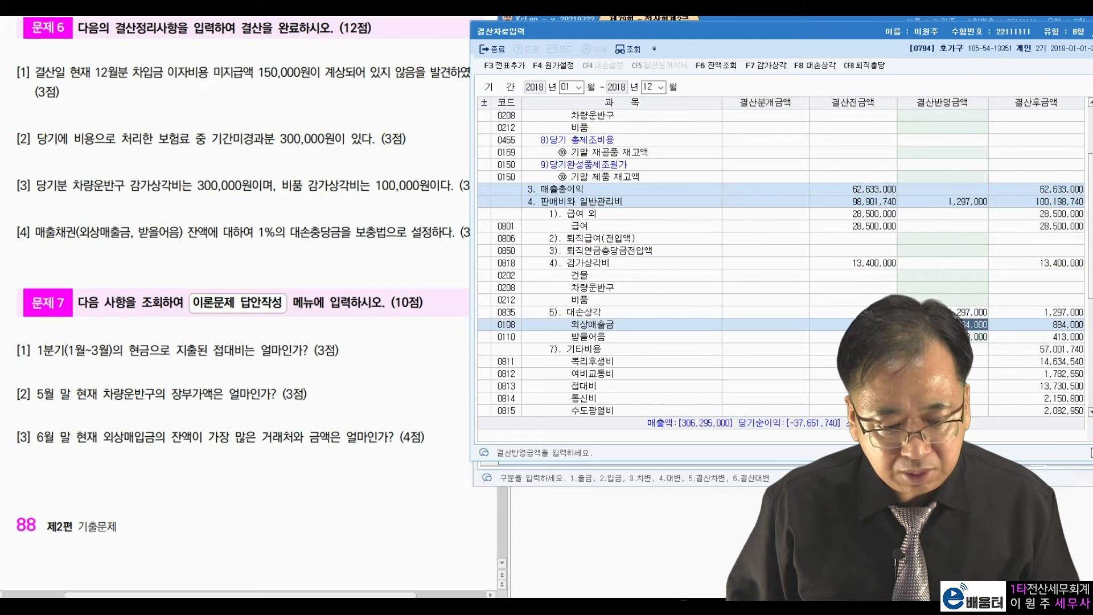
Generate journal entries from the closing data and close 결산자료입력.
{"action": "key", "text": "Down"}
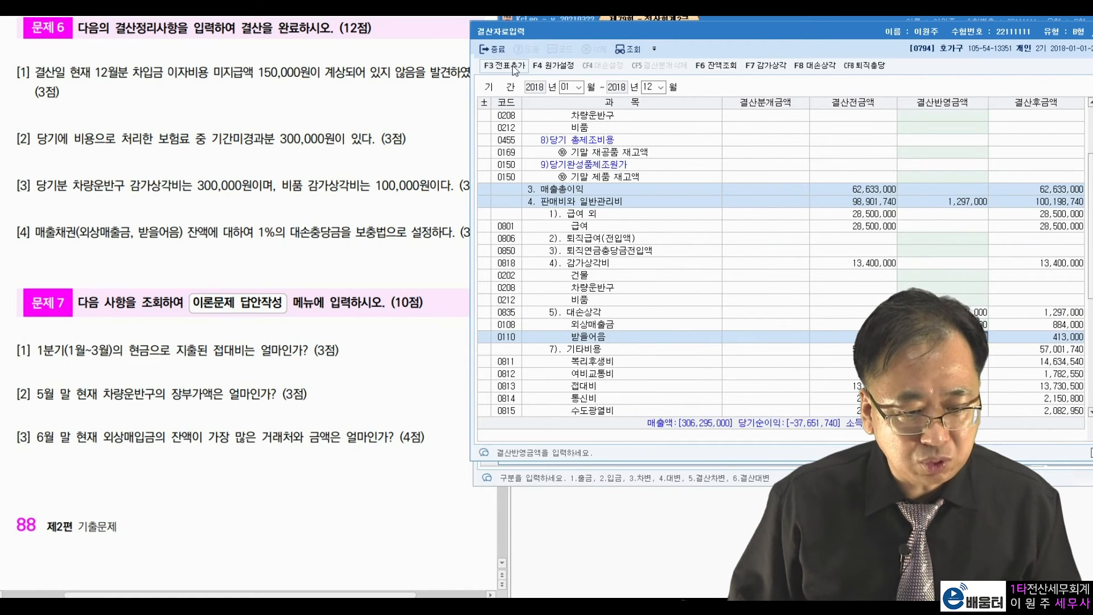
{"action": "left_click", "coordinate": [515, 70]}
{"action": "left_click", "coordinate": [840, 264]}
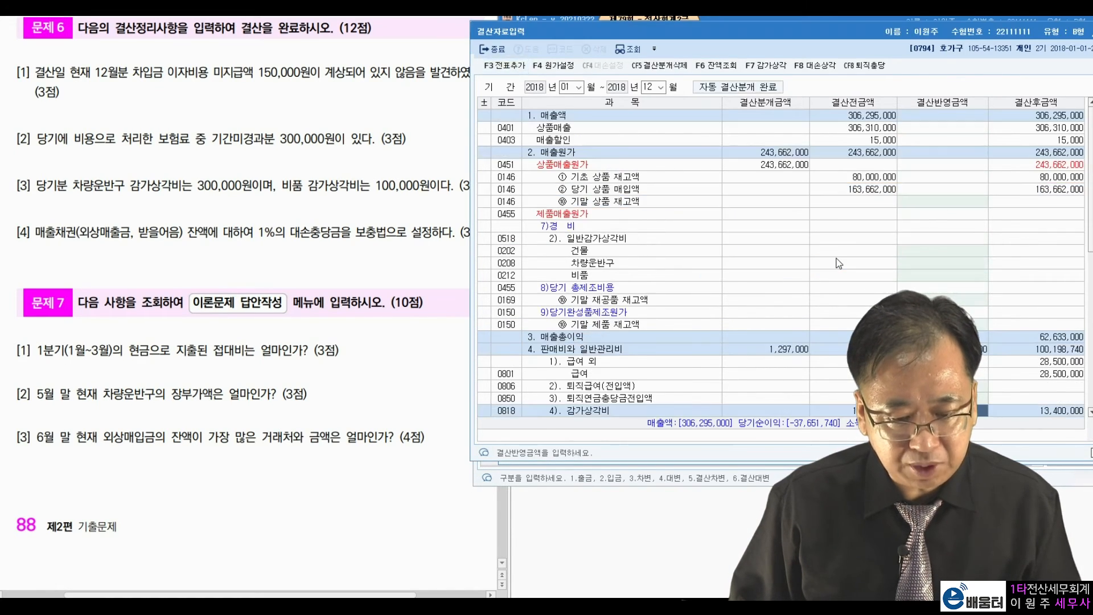
{"action": "left_click_drag", "start_coordinate": [1089, 31], "coordinate": [1008, 92]}
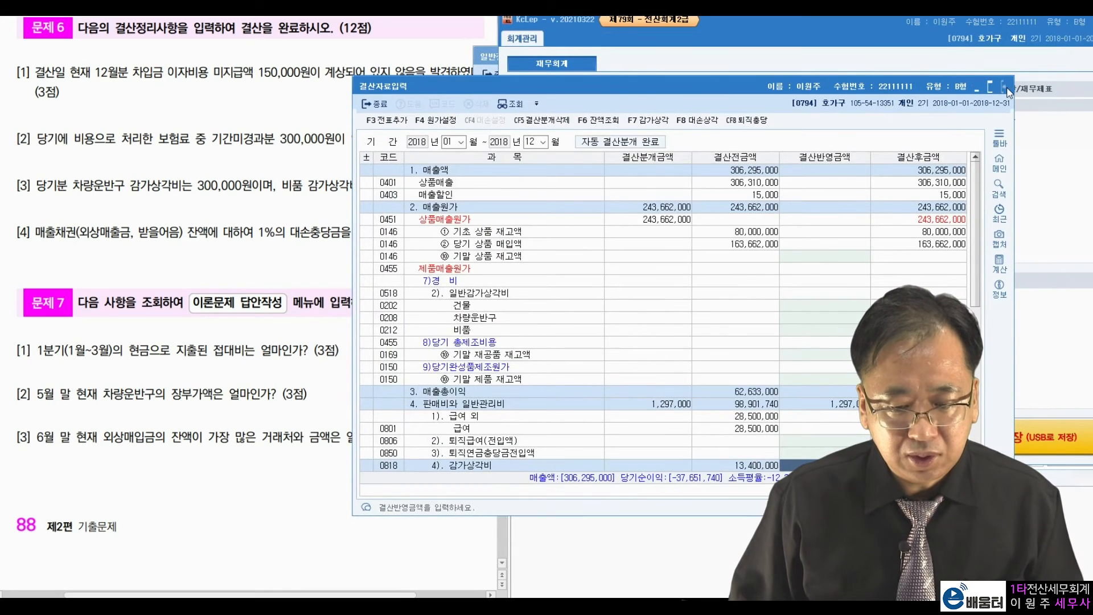
{"action": "left_click", "coordinate": [1005, 88]}
Review entry 00006 with 대손충당금 credits of 884,000 and 413,000, then close 일반전표입력.
{"action": "left_click", "coordinate": [487, 60]}
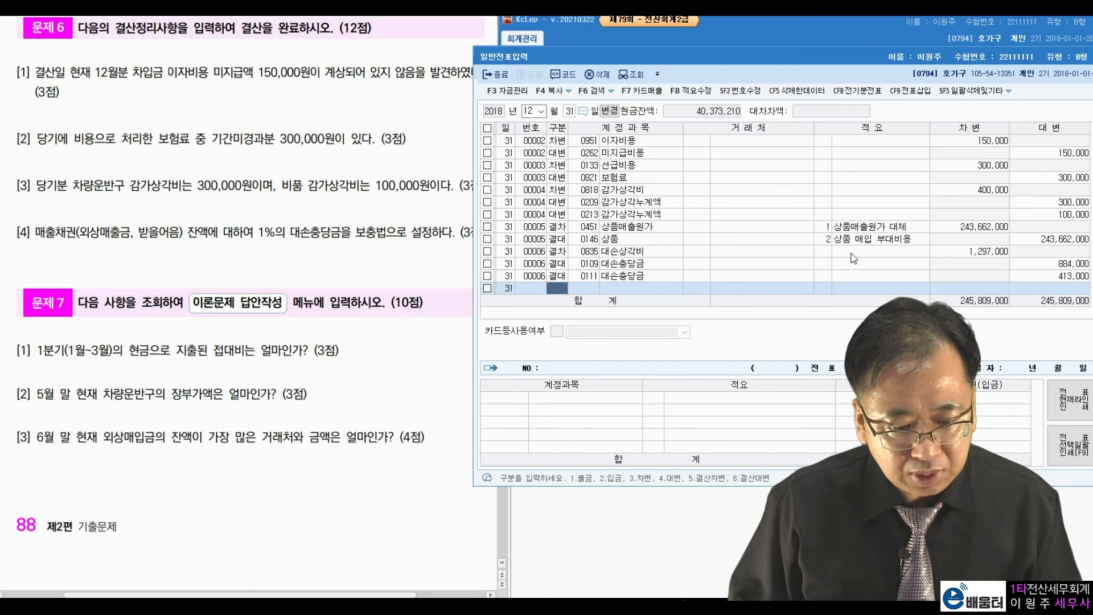
{"action": "left_click", "coordinate": [763, 263]}
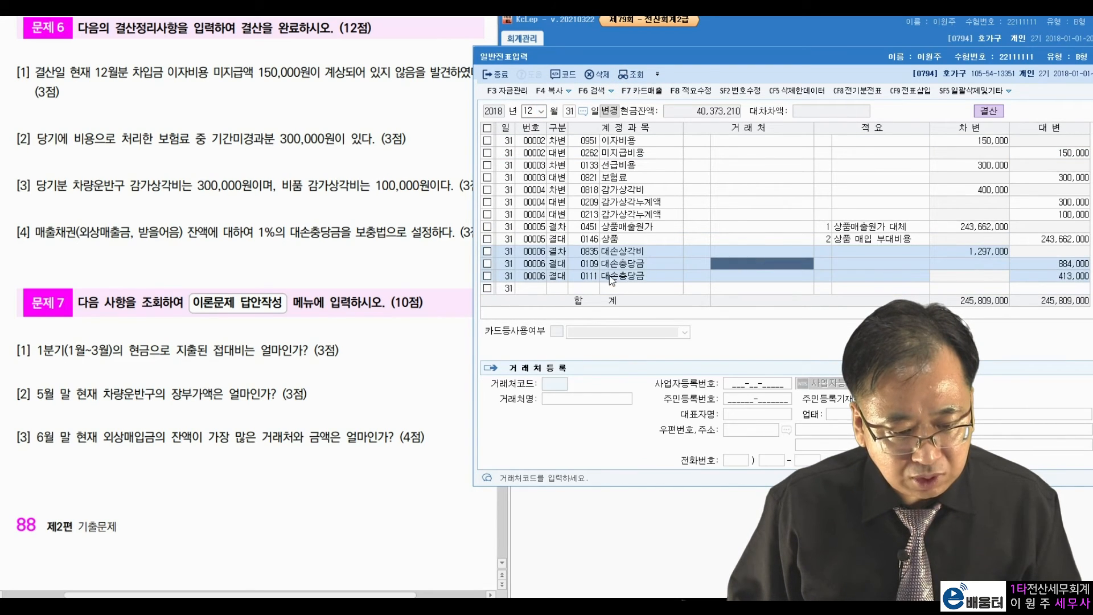
{"action": "left_click", "coordinate": [991, 259]}
{"action": "left_click", "coordinate": [1054, 275]}
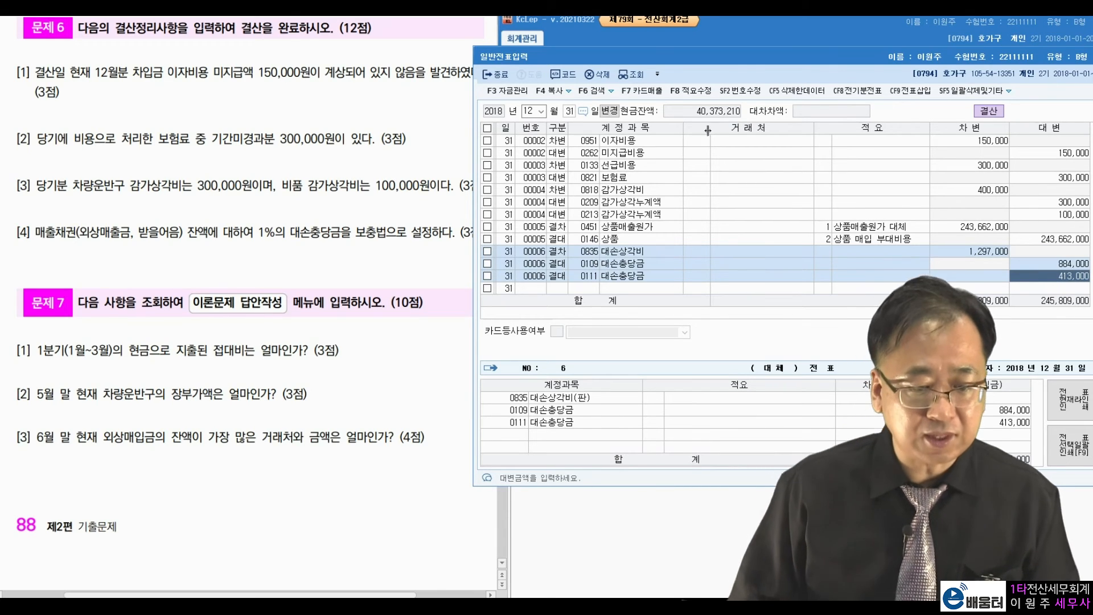
{"action": "left_click", "coordinate": [493, 75]}
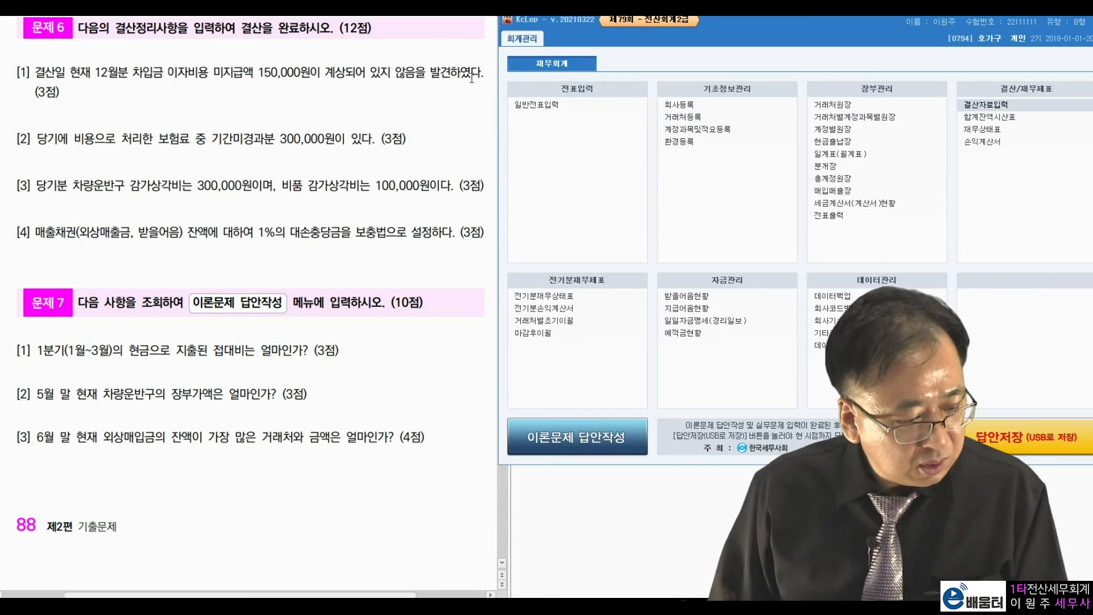
{"action": "left_click", "coordinate": [163, 342]}
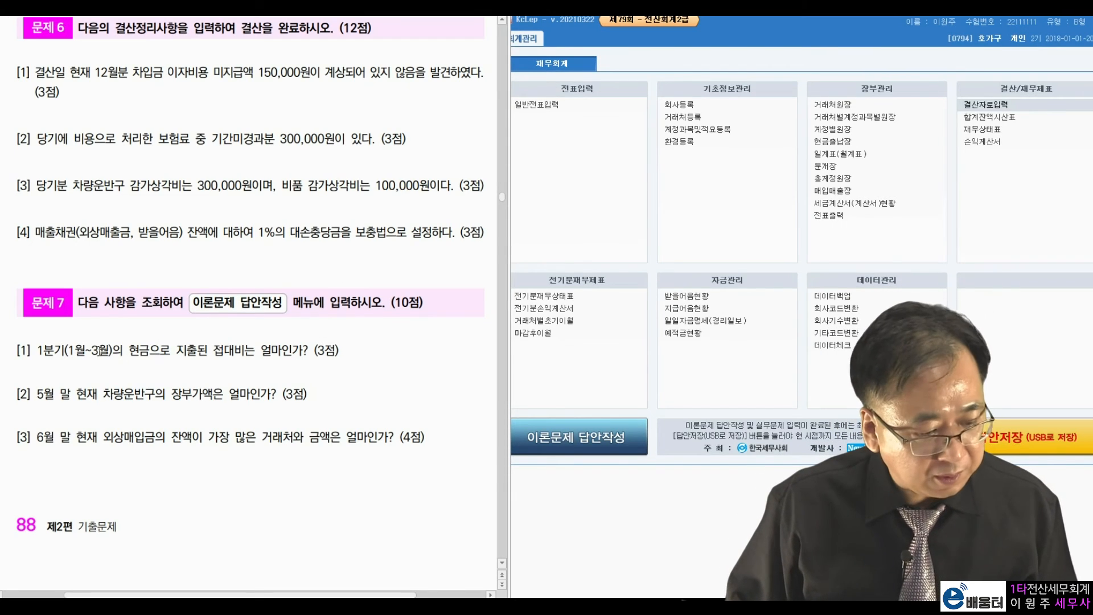
{"action": "left_click_drag", "start_coordinate": [69, 350], "coordinate": [109, 350]}
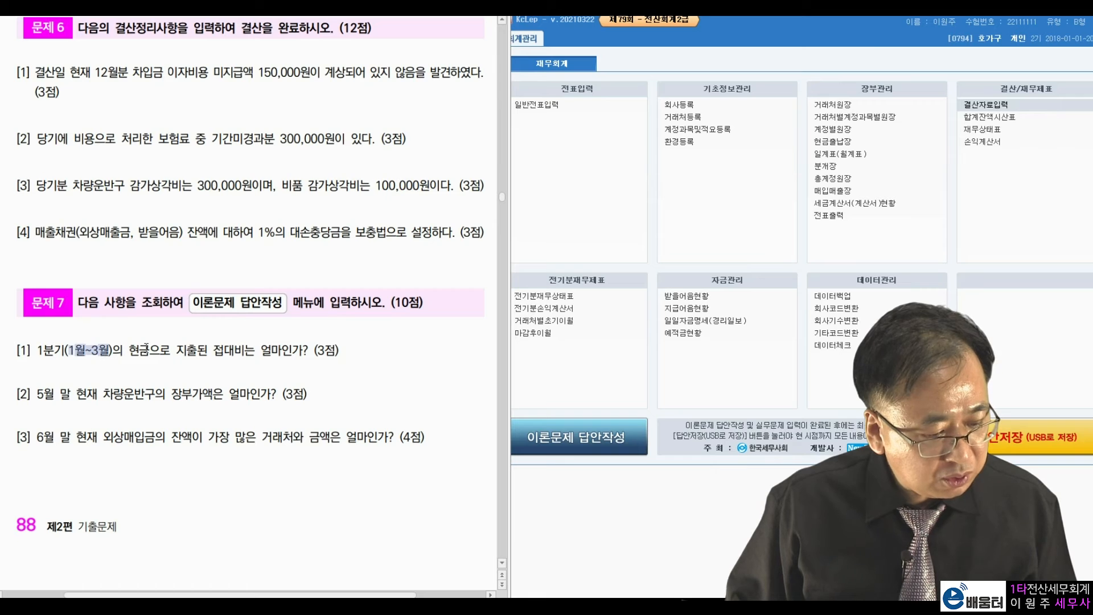
{"action": "left_click", "coordinate": [148, 347]}
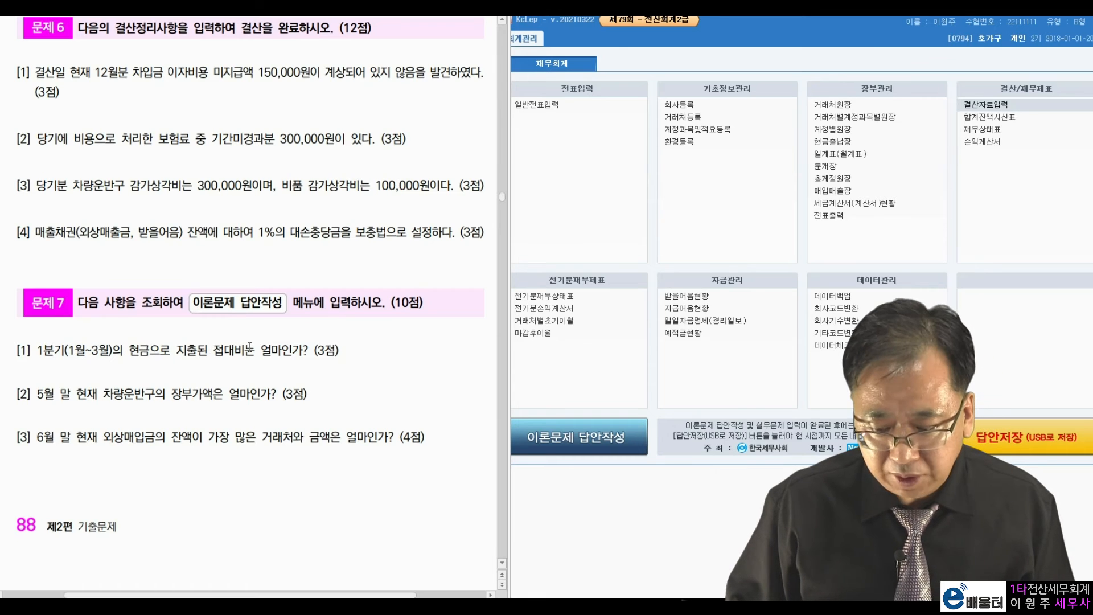
{"action": "left_click_drag", "start_coordinate": [66, 350], "coordinate": [96, 351]}
{"action": "left_click", "coordinate": [145, 344]}
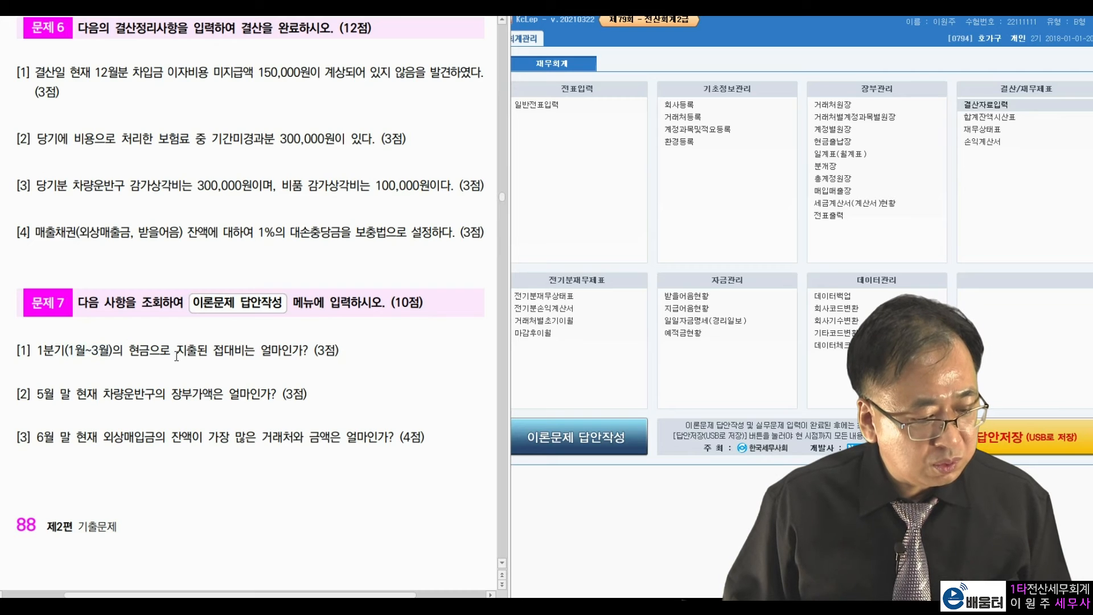
{"action": "left_click_drag", "start_coordinate": [128, 350], "coordinate": [186, 350]}
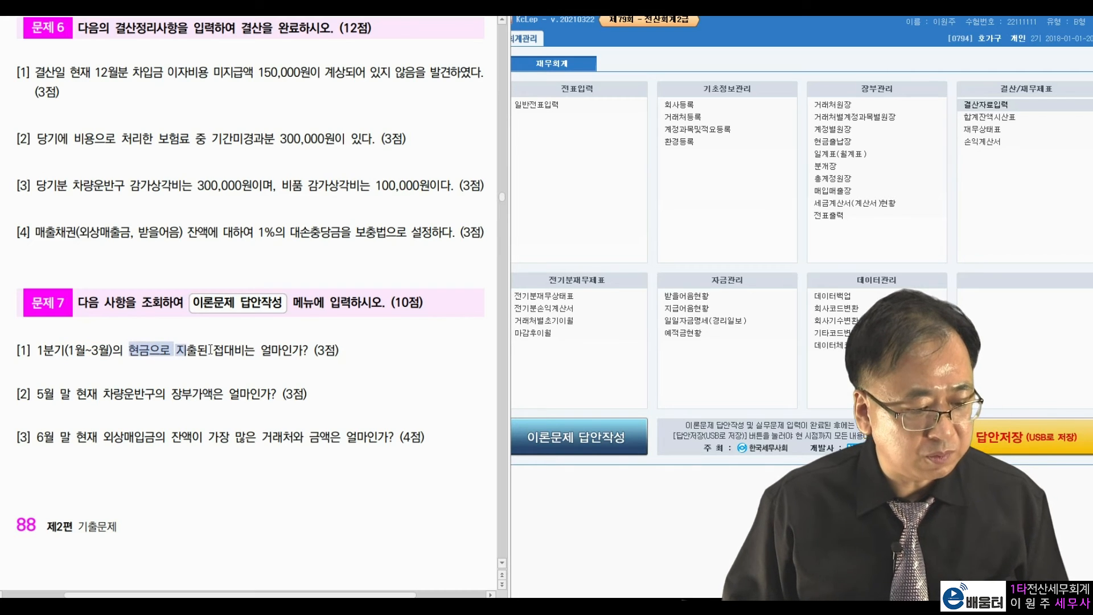
{"action": "left_click", "coordinate": [211, 348]}
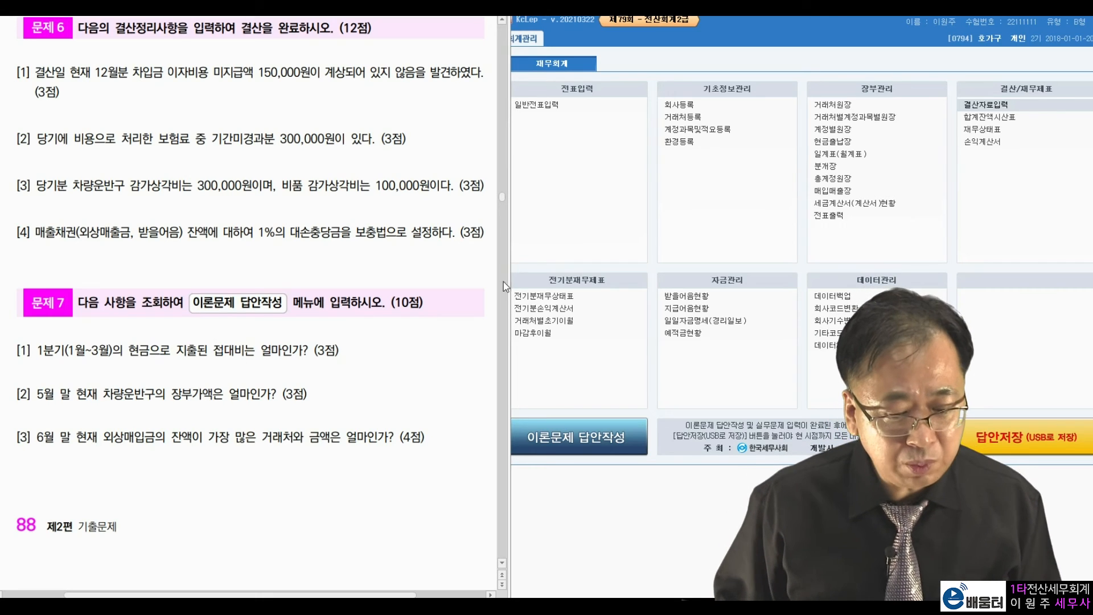
Show the 월계표 for months 1 to 3 and locate the 접대비 row.
{"action": "left_click", "coordinate": [817, 154]}
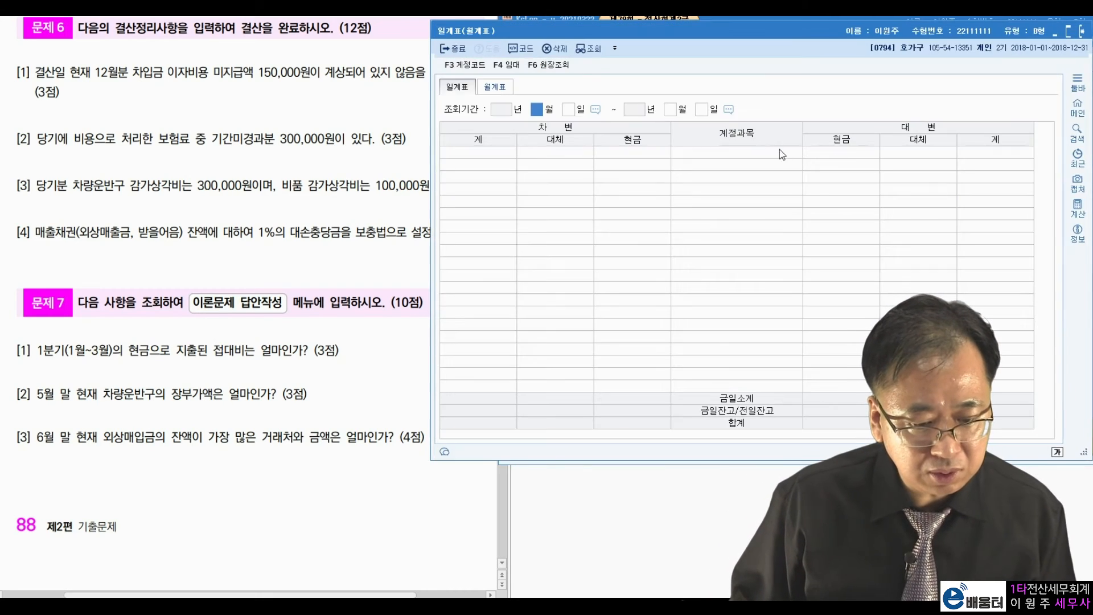
{"action": "left_click", "coordinate": [498, 88]}
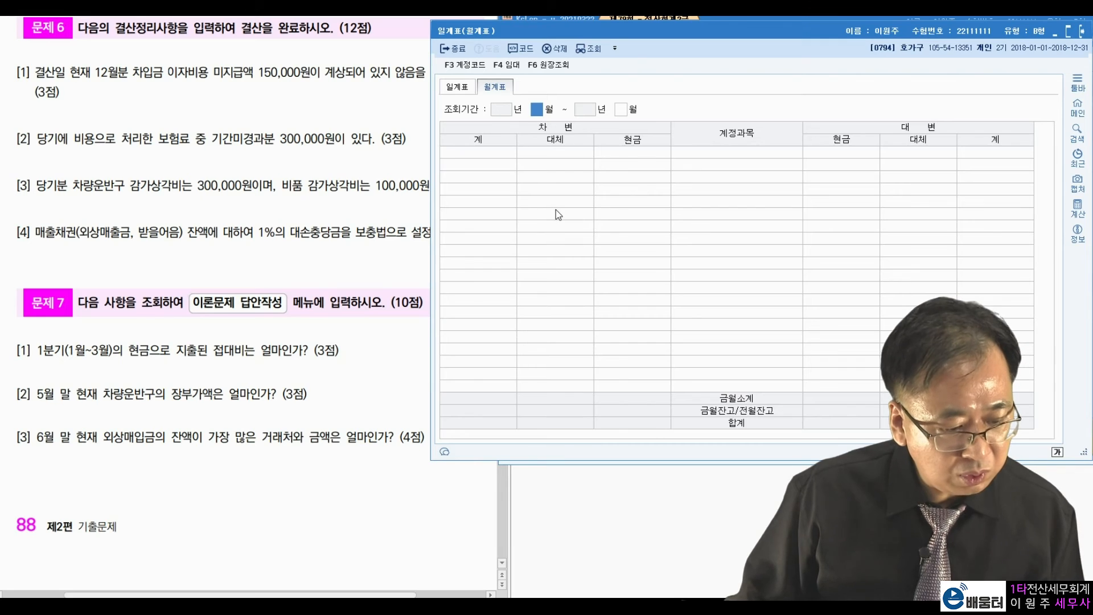
{"action": "type", "text": "1"}
{"action": "key", "text": "Return"}
{"action": "type", "text": "3"}
{"action": "key", "text": "Return"}
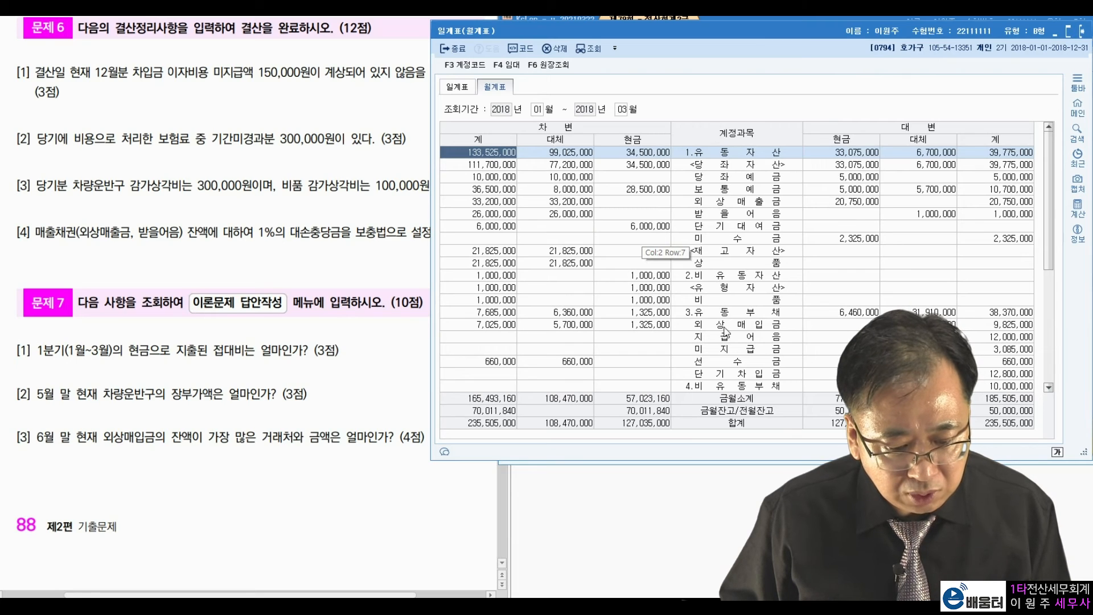
{"action": "scroll", "coordinate": [728, 351], "scroll_direction": "down", "scroll_amount": 4}
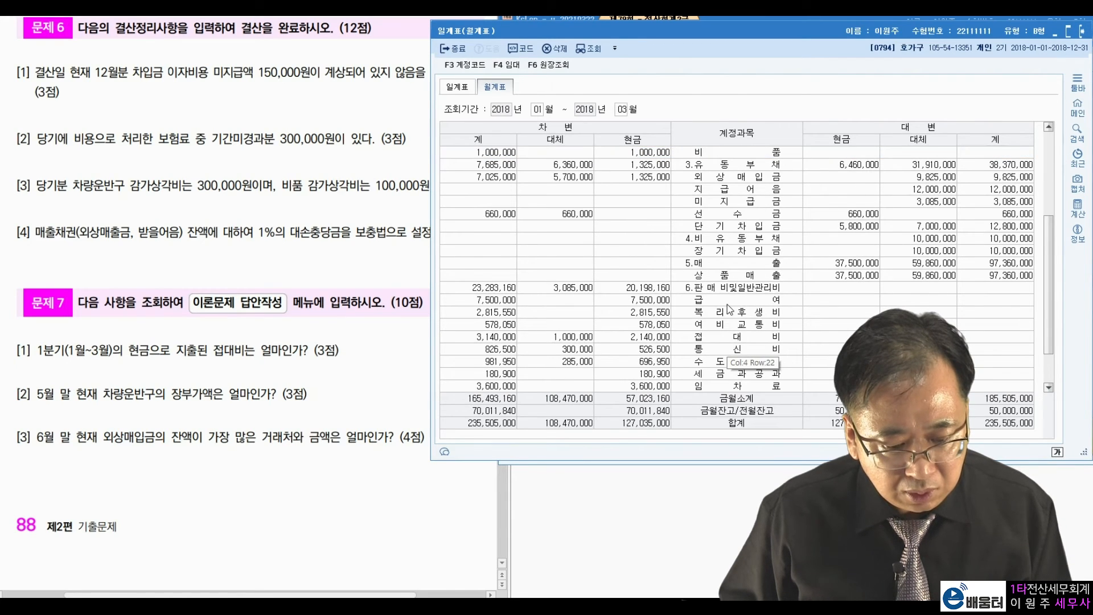
{"action": "scroll", "coordinate": [727, 304], "scroll_direction": "down", "scroll_amount": 1}
{"action": "left_click", "coordinate": [724, 303]}
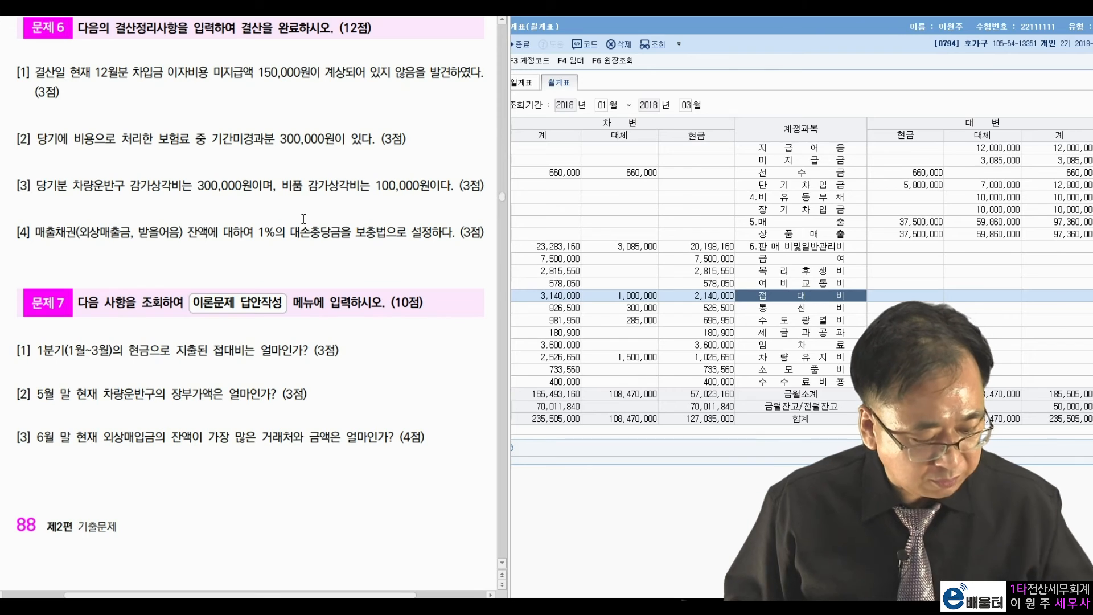
Annotate 접대비: 3,140,000 total, 2,140,000 in the cash column.
{"action": "left_click_drag", "start_coordinate": [755, 303], "coordinate": [858, 301]}
{"action": "mouse_move", "coordinate": [719, 149]}
{"action": "left_mouse_down"}
{"action": "mouse_move", "coordinate": [676, 137]}
{"action": "mouse_move", "coordinate": [711, 153]}
{"action": "mouse_move", "coordinate": [735, 285]}
{"action": "mouse_move", "coordinate": [686, 293]}
{"action": "mouse_move", "coordinate": [753, 275]}
{"action": "left_mouse_up"}
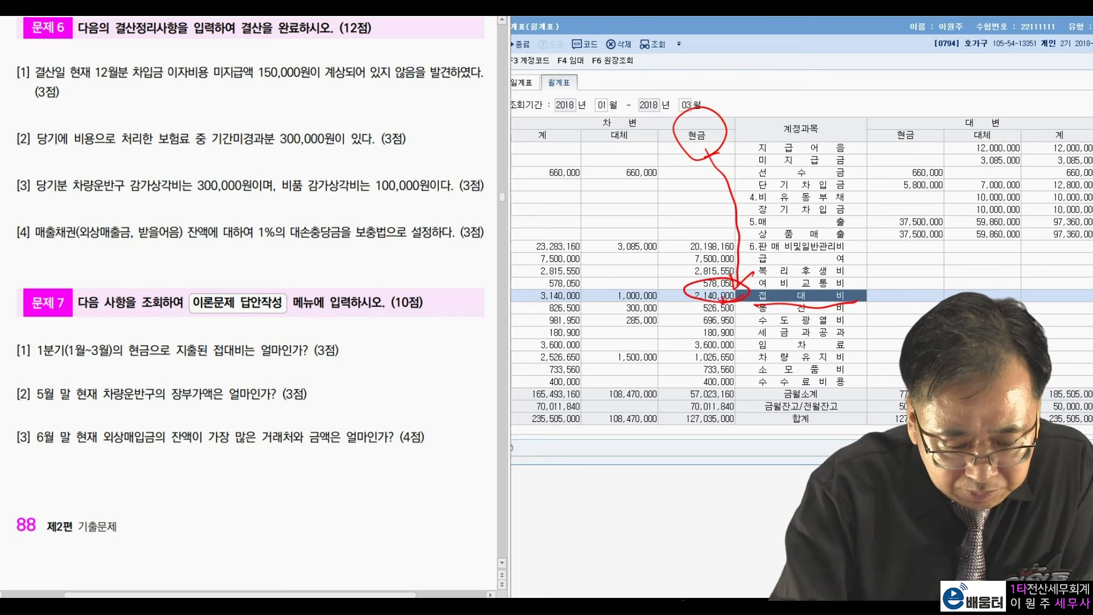
{"action": "left_click_drag", "start_coordinate": [665, 277], "coordinate": [659, 285]}
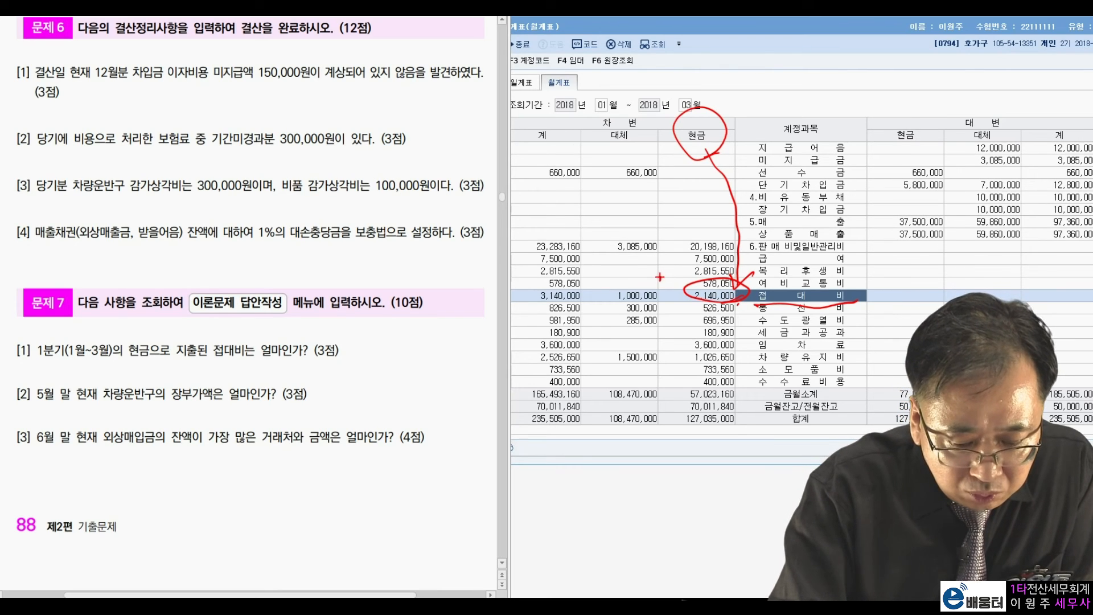
{"action": "left_click_drag", "start_coordinate": [563, 309], "coordinate": [597, 298]}
{"action": "left_click", "coordinate": [605, 311]}
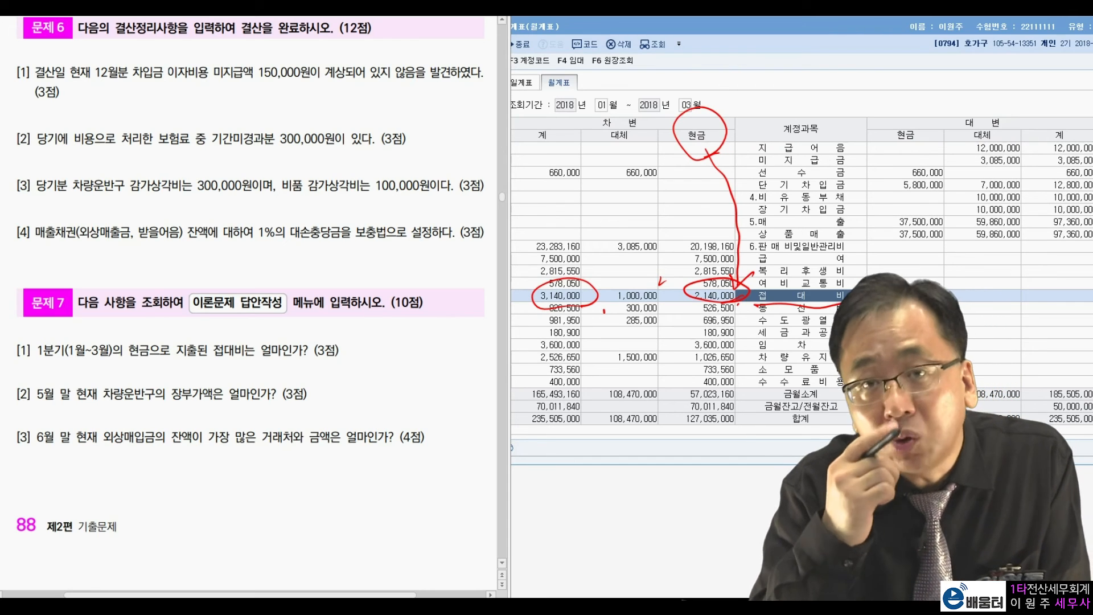
{"action": "mouse_move", "coordinate": [734, 307]}
{"action": "left_mouse_down"}
{"action": "mouse_move", "coordinate": [740, 268]}
{"action": "mouse_move", "coordinate": [751, 303]}
{"action": "left_mouse_up"}
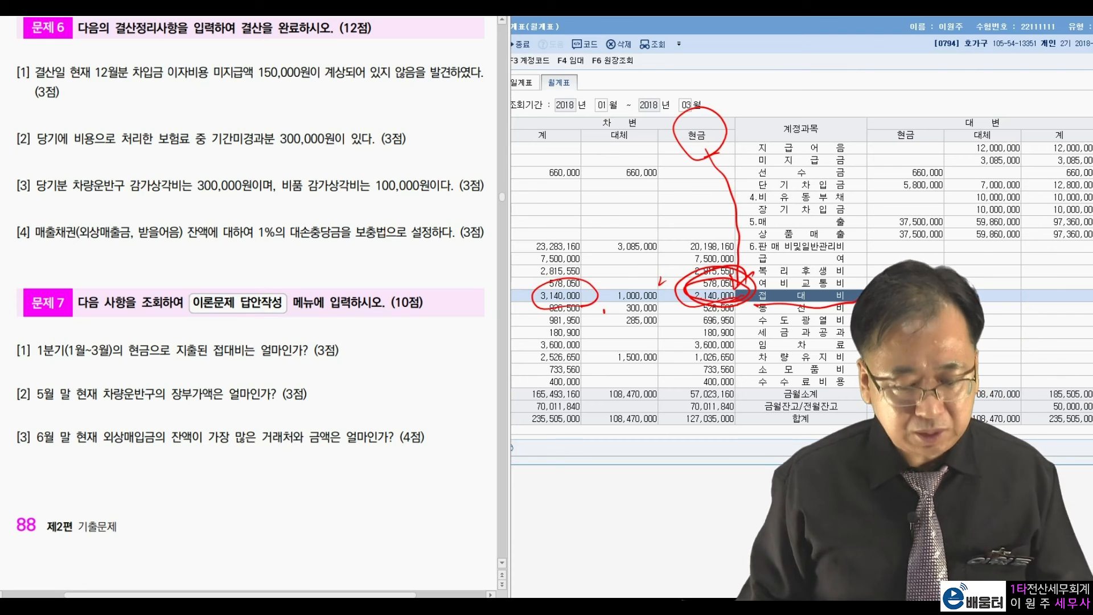
{"action": "key", "text": "Escape"}
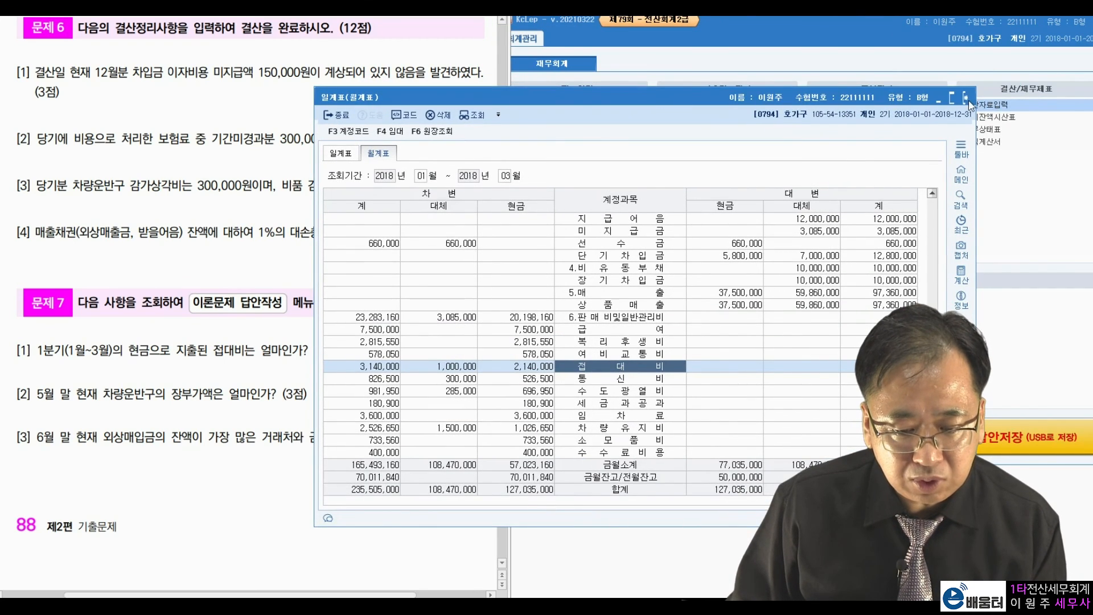
Replace the monthly summary with the balance sheet through May 2018 and select 차량운반구 (52,000,000).
{"action": "left_click", "coordinate": [971, 106]}
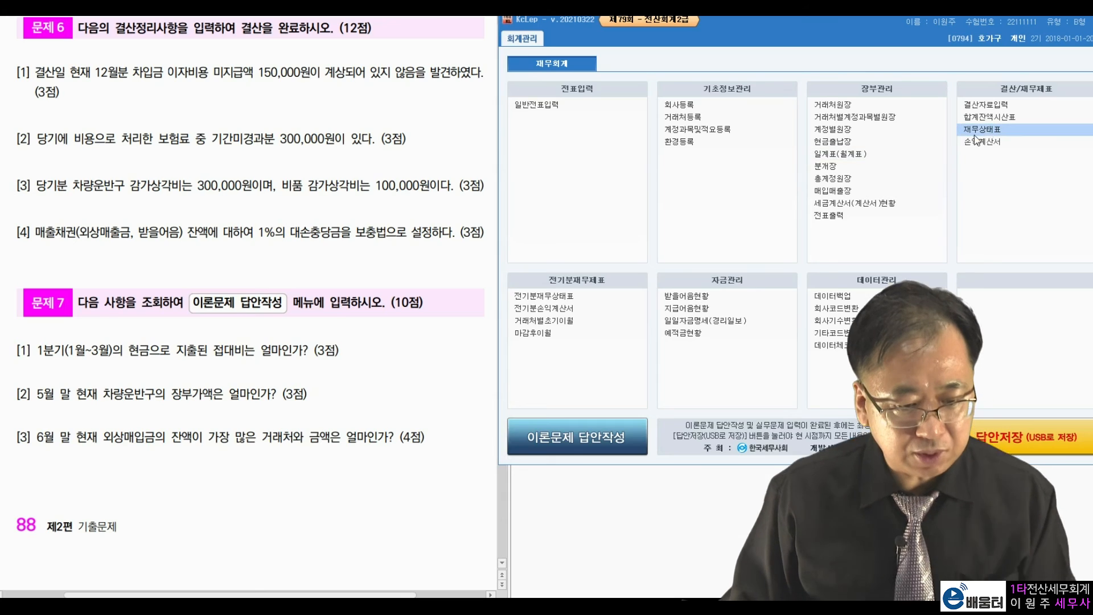
{"action": "left_click", "coordinate": [982, 130]}
{"action": "left_click_drag", "start_coordinate": [594, 95], "coordinate": [892, 29]}
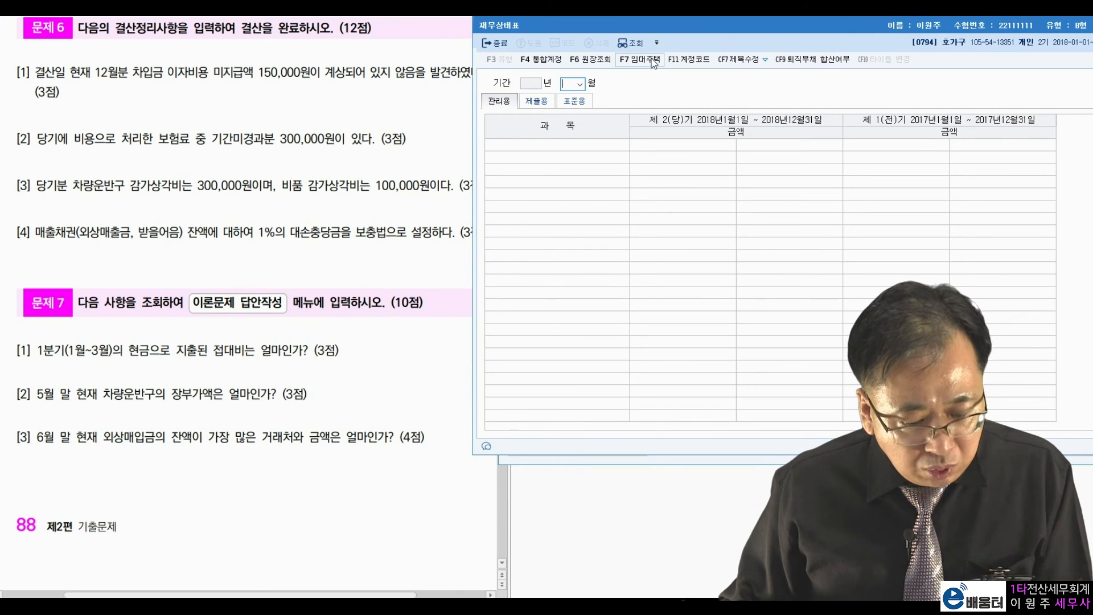
{"action": "type", "text": "5"}
{"action": "key", "text": "Return"}
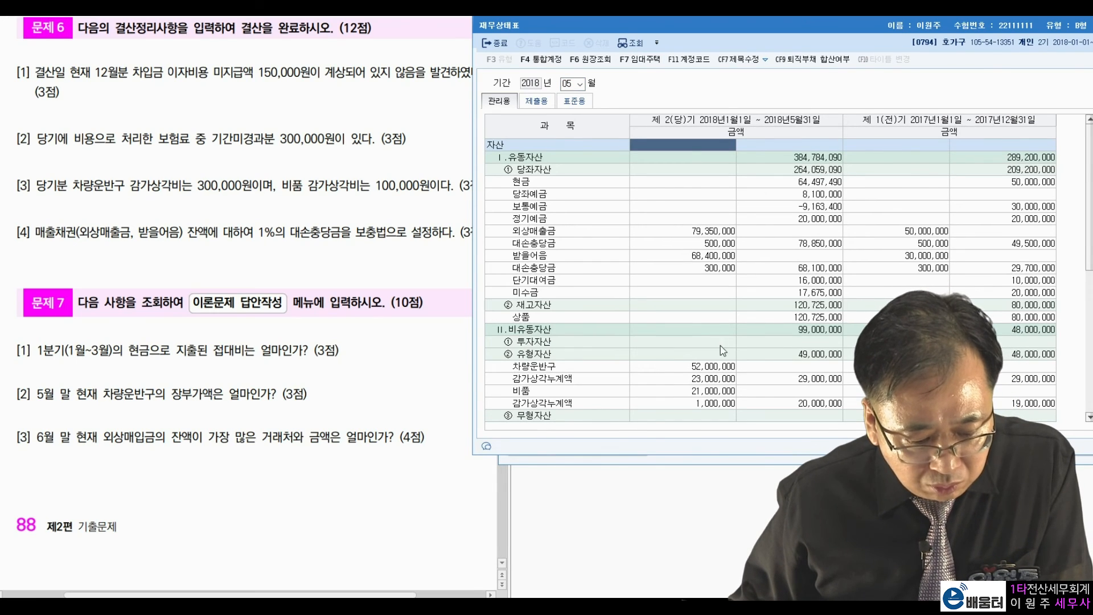
{"action": "left_click", "coordinate": [724, 367]}
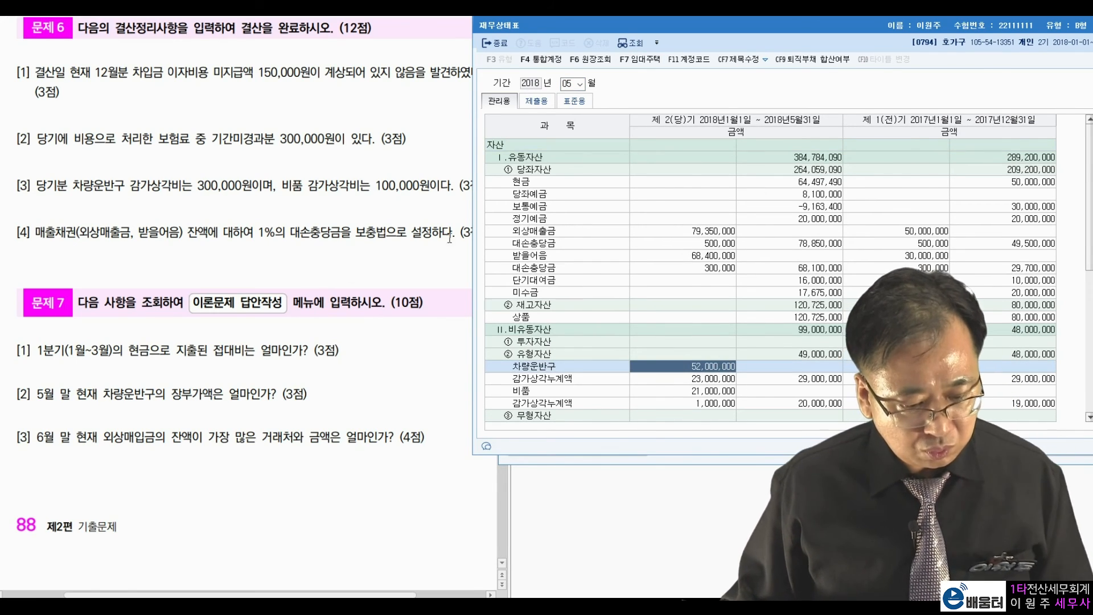
Mark the term 장부가액은 in question [2], then clear the pen marks and re-float the balance sheet.
{"action": "left_click_drag", "start_coordinate": [659, 30], "coordinate": [686, 33]}
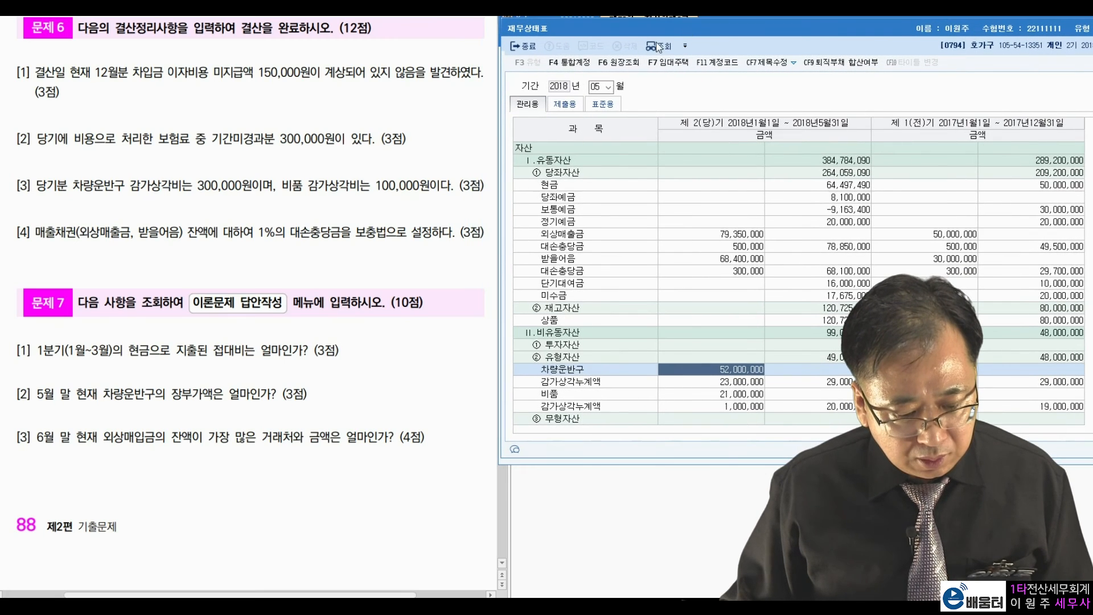
{"action": "left_click", "coordinate": [332, 367]}
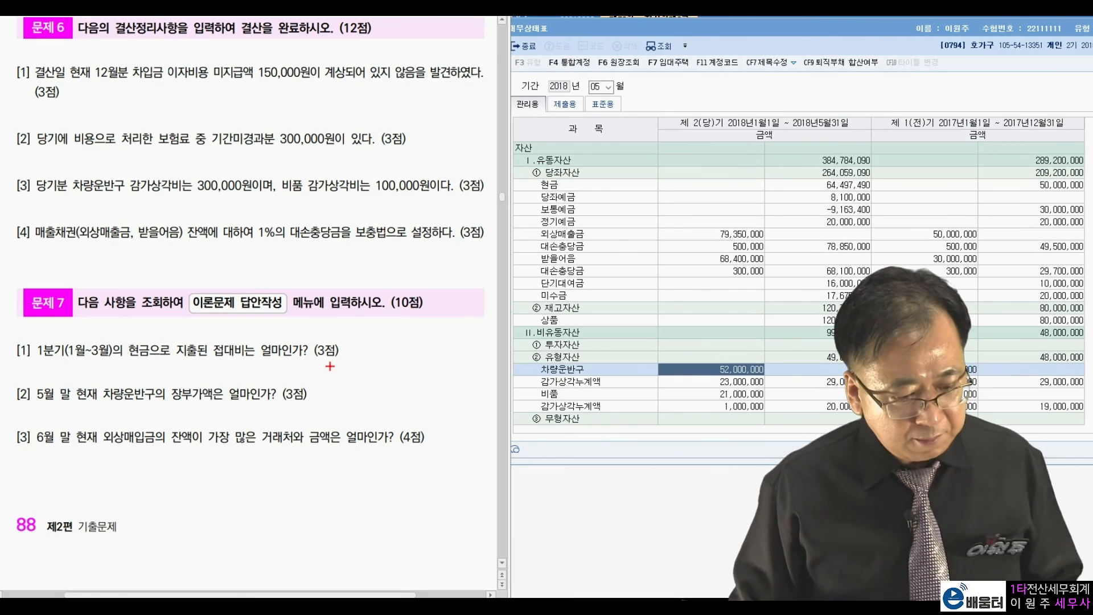
{"action": "left_click_drag", "start_coordinate": [221, 372], "coordinate": [221, 407]}
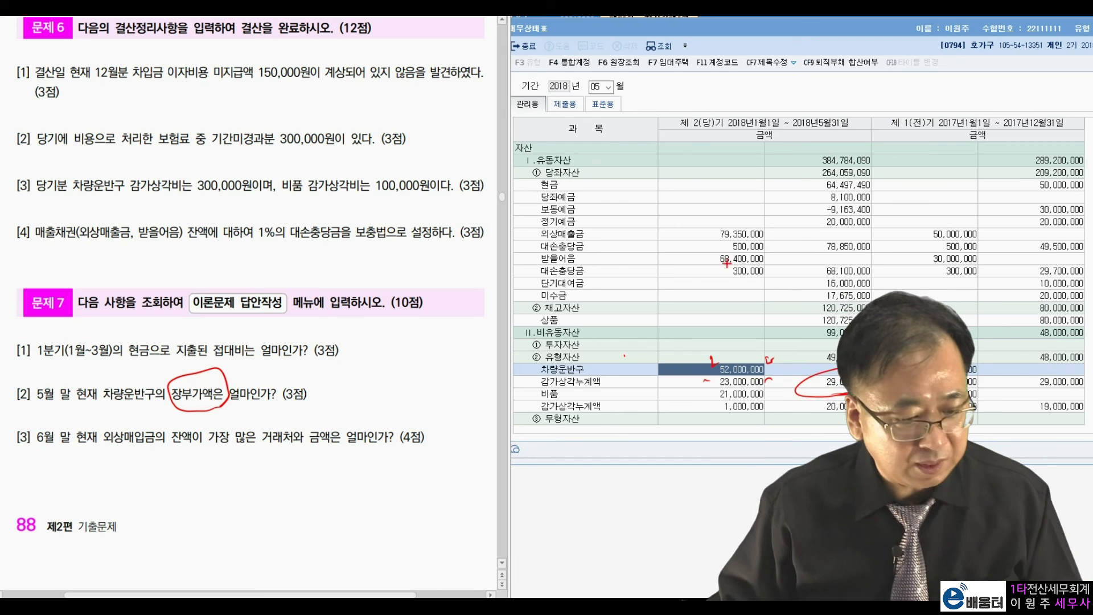
{"action": "key", "text": "Escape"}
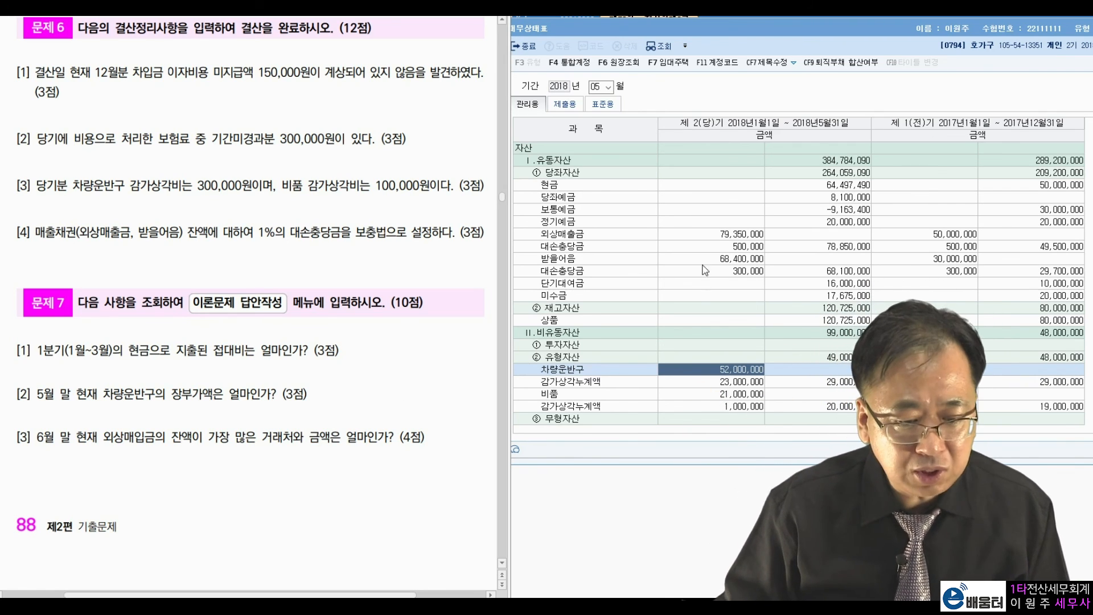
{"action": "left_click_drag", "start_coordinate": [935, 28], "coordinate": [939, 71]}
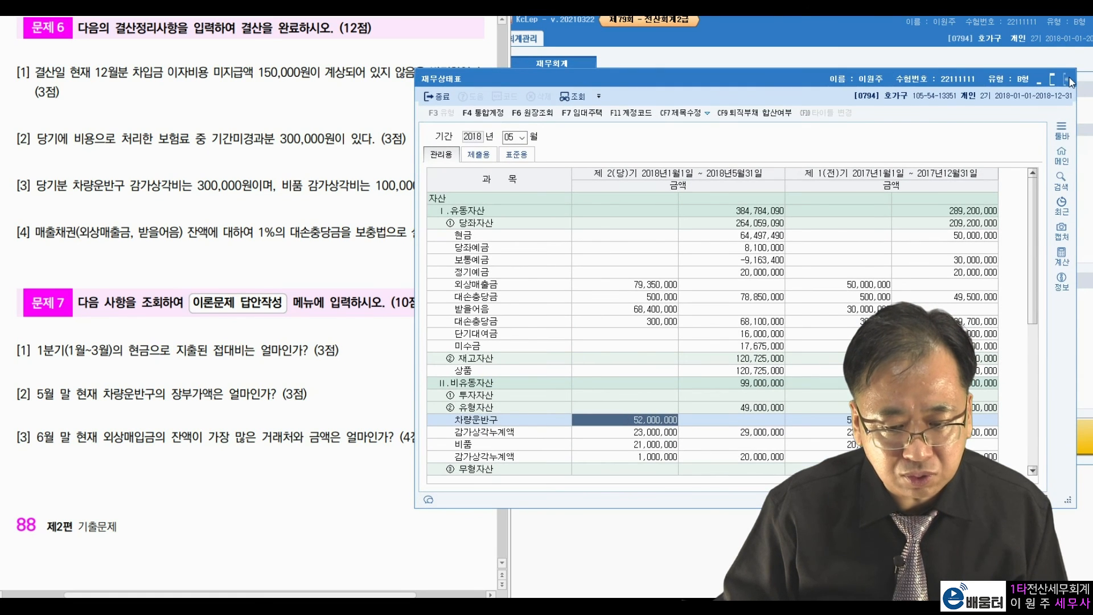
Replace the balance sheet with the customer ledger, period June 30 to June 30, 2018.
{"action": "left_click", "coordinate": [1068, 79]}
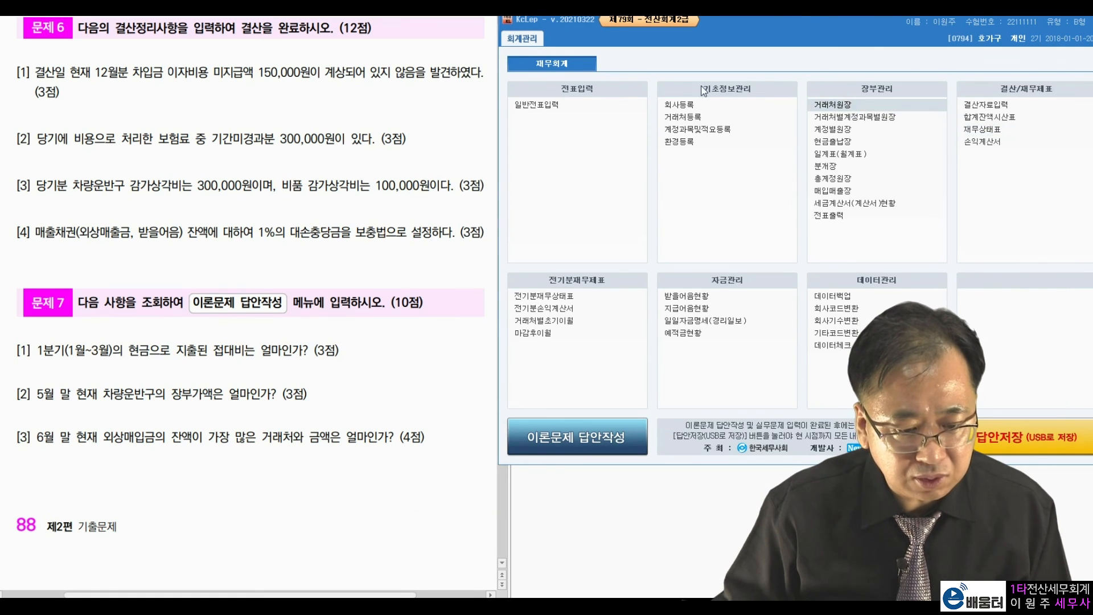
{"action": "left_click", "coordinate": [833, 104]}
{"action": "left_click_drag", "start_coordinate": [638, 42], "coordinate": [667, 27]}
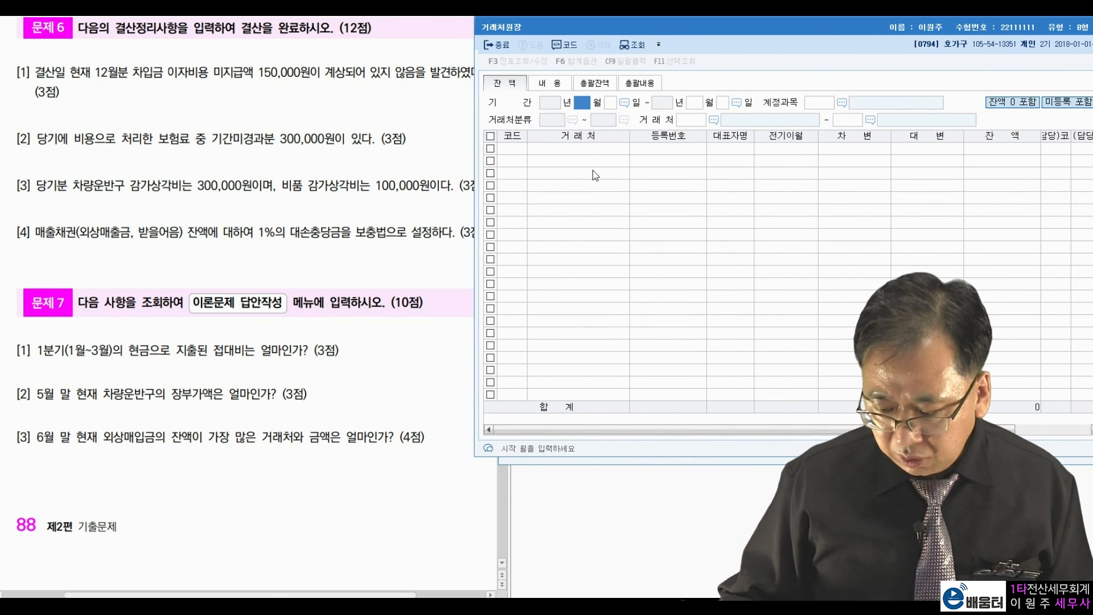
{"action": "type", "text": "6"}
{"action": "key", "text": "Return"}
{"action": "type", "text": "30"}
{"action": "key", "text": "Return"}
{"action": "key", "text": "Return"}
{"action": "key", "text": "Return"}
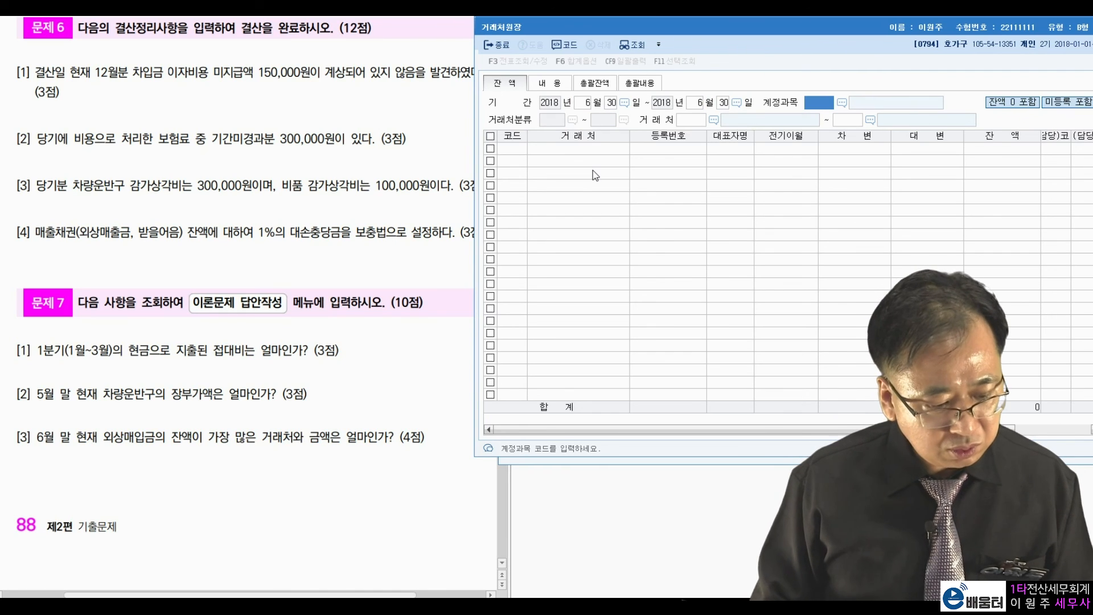
Query account 0251 외상매입금 for all vendors, picking 남한상회 at 25,300,000, then close the ledger.
{"action": "type", "text": "0251"}
{"action": "key", "text": "Return"}
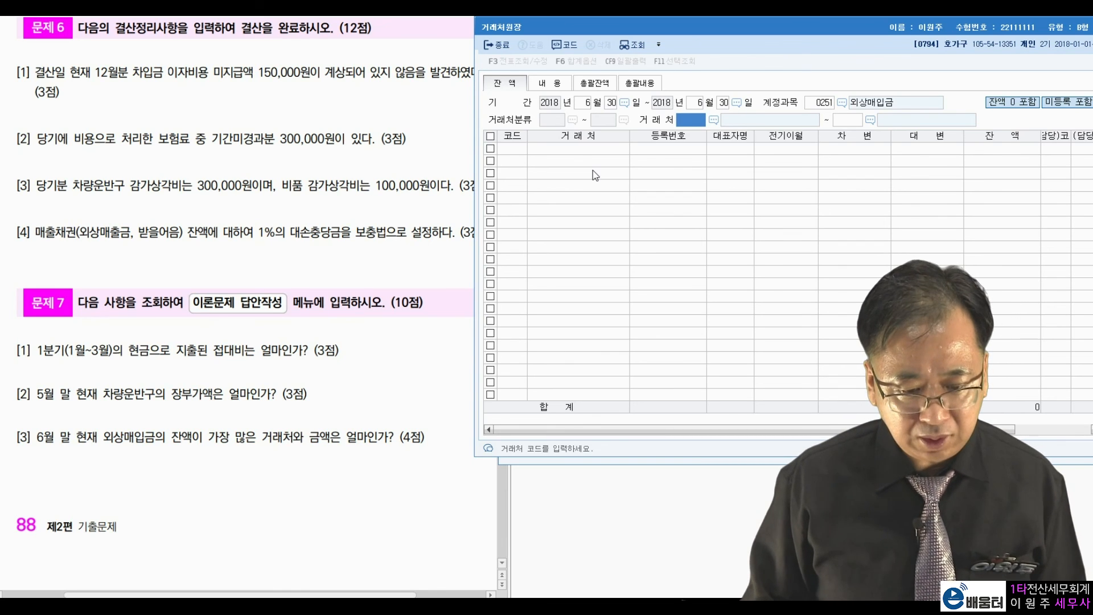
{"action": "key", "text": "Return"}
{"action": "key", "text": "Return"}
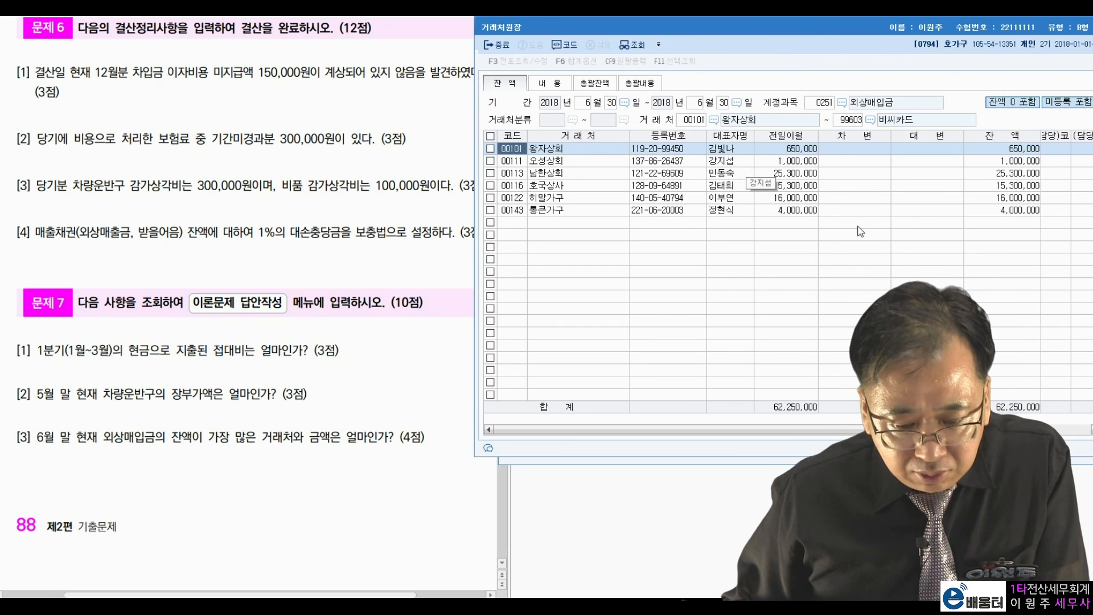
{"action": "left_click", "coordinate": [1023, 179]}
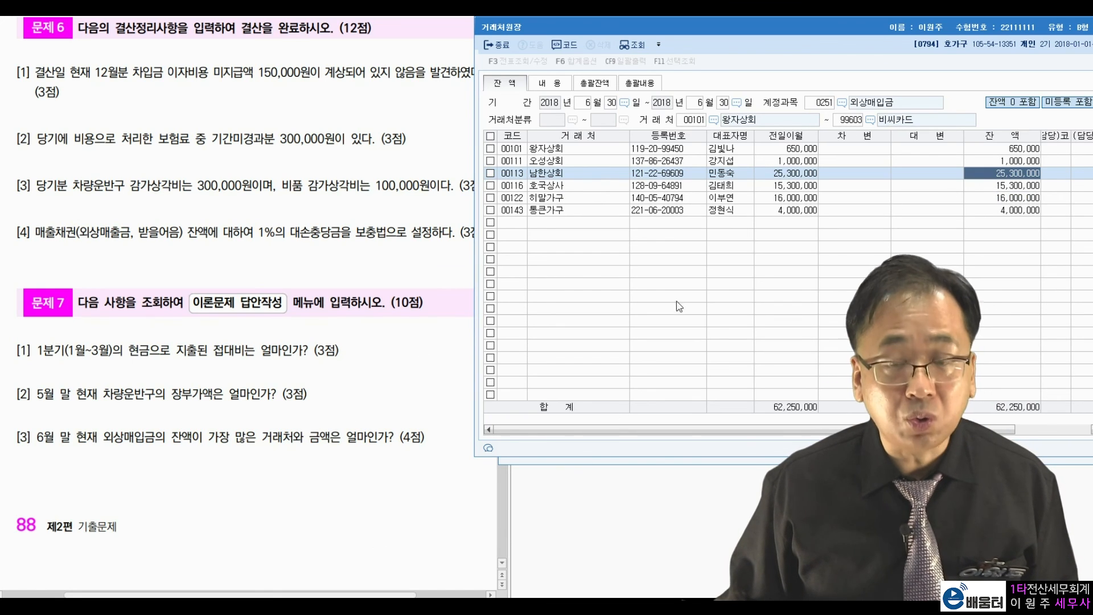
{"action": "key", "text": "Escape"}
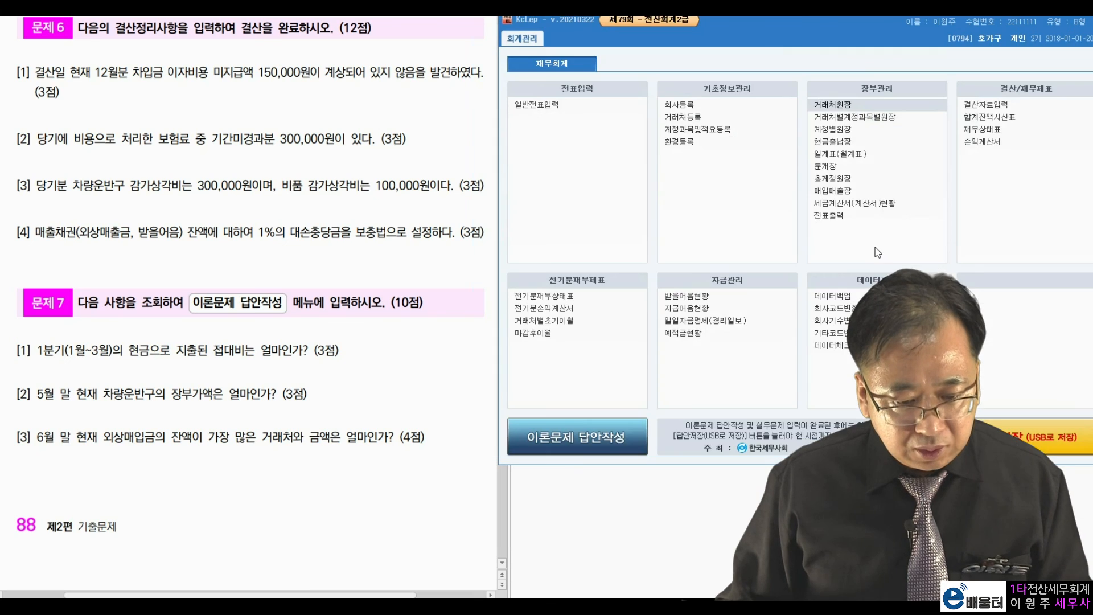
Enter practical answers 2,140,000, 29,000,000 and 남한상회 in the theory answer form.
{"action": "left_click", "coordinate": [589, 446]}
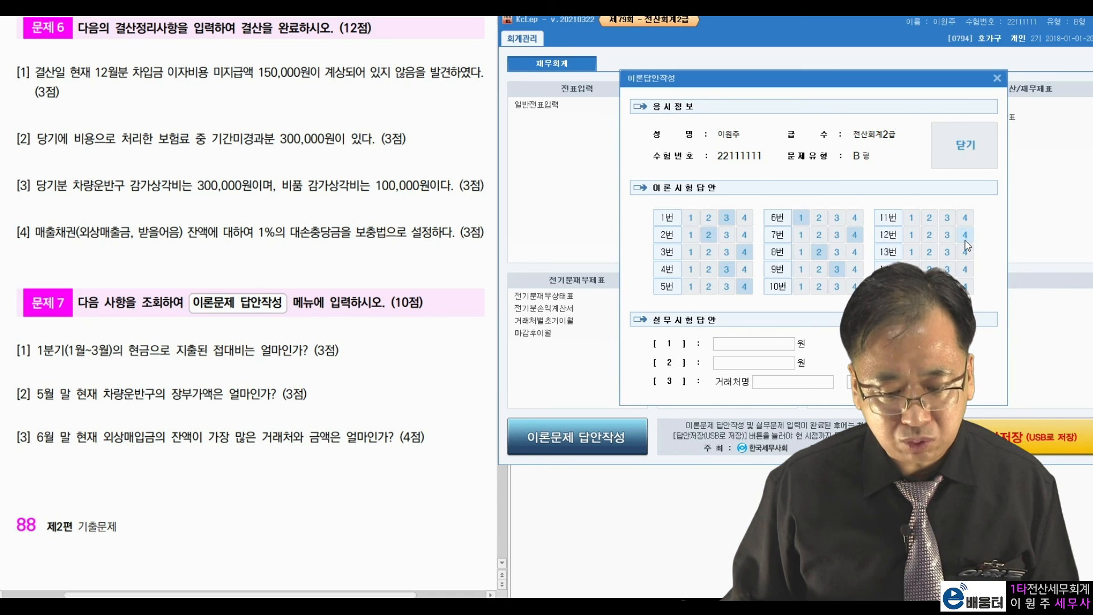
{"action": "left_click", "coordinate": [786, 347]}
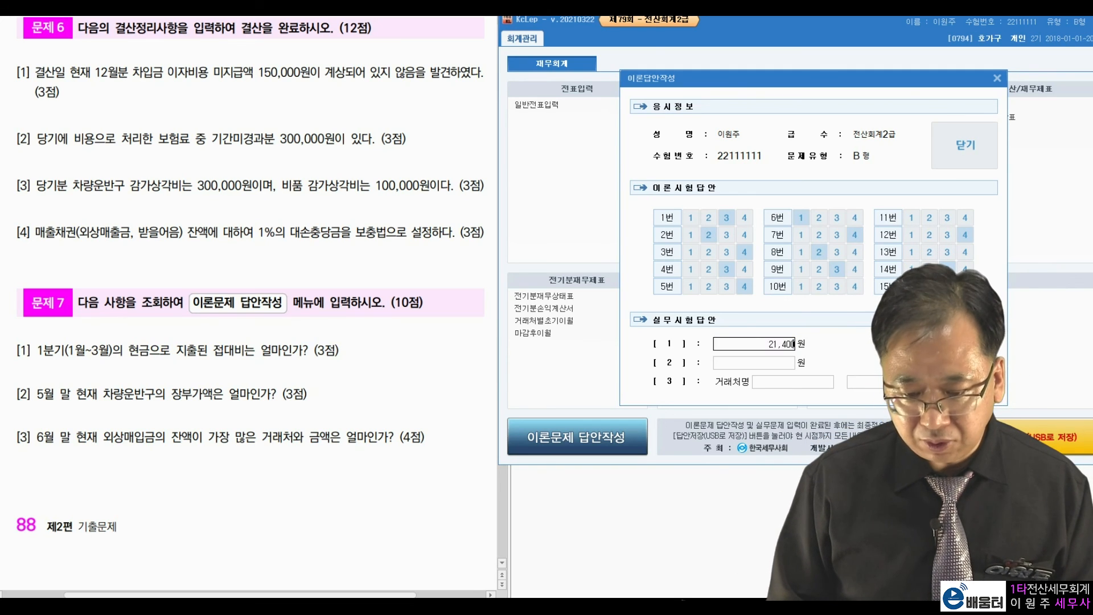
{"action": "type", "text": "29000000"}
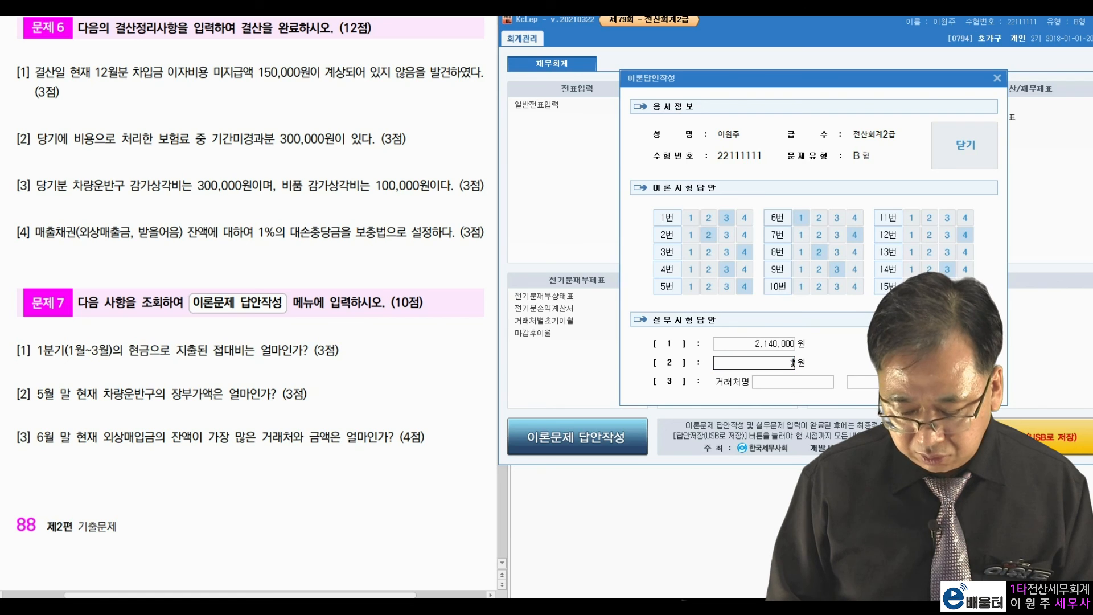
{"action": "key", "text": "Return"}
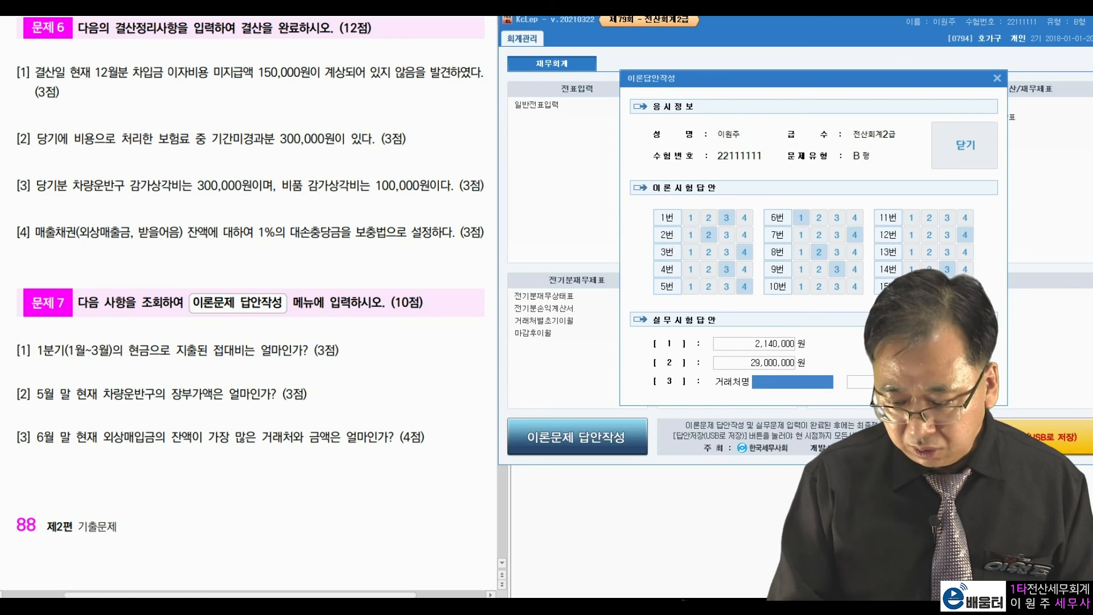
{"action": "type", "text": "qor"}
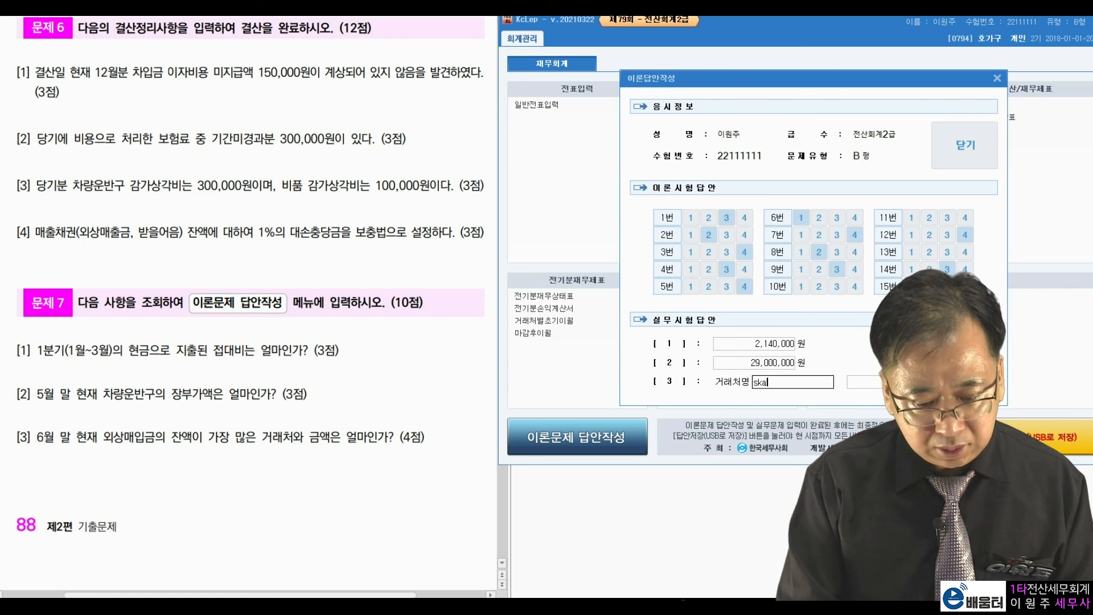
{"action": "key", "text": "BackSpace"}
{"action": "key", "text": "BackSpace"}
{"action": "key", "text": "BackSpace"}
{"action": "type", "text": "남한상회"}
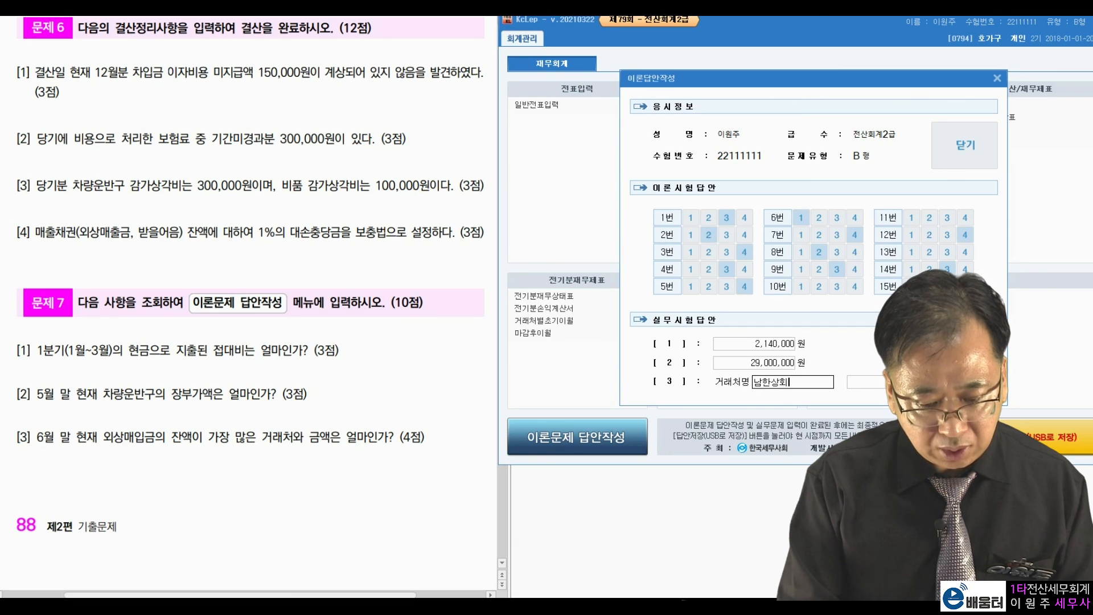
{"action": "key", "text": "Return"}
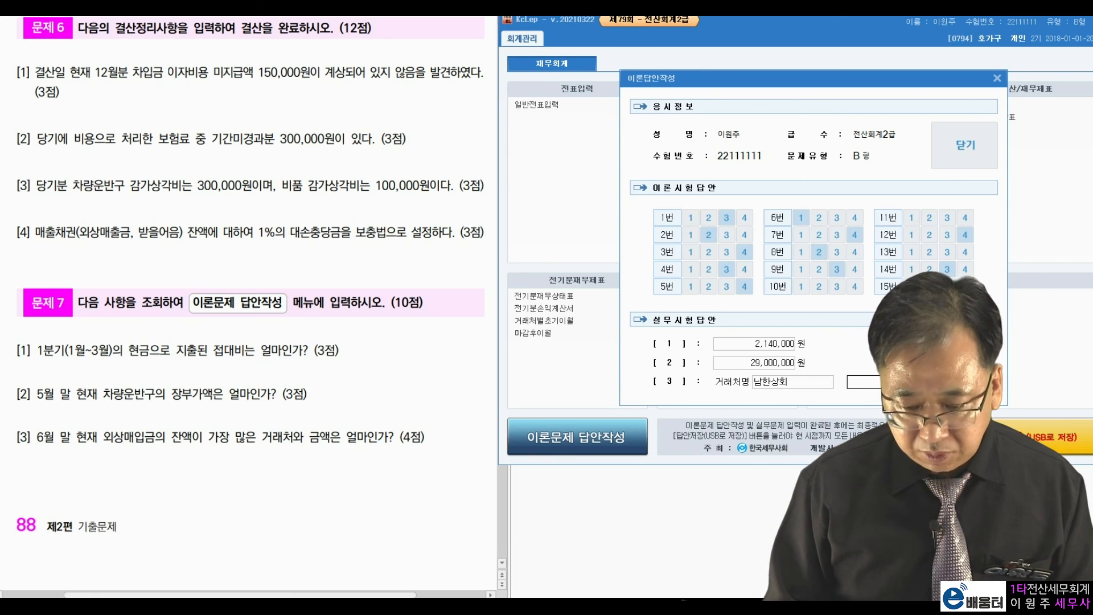
{"action": "key", "text": "Return"}
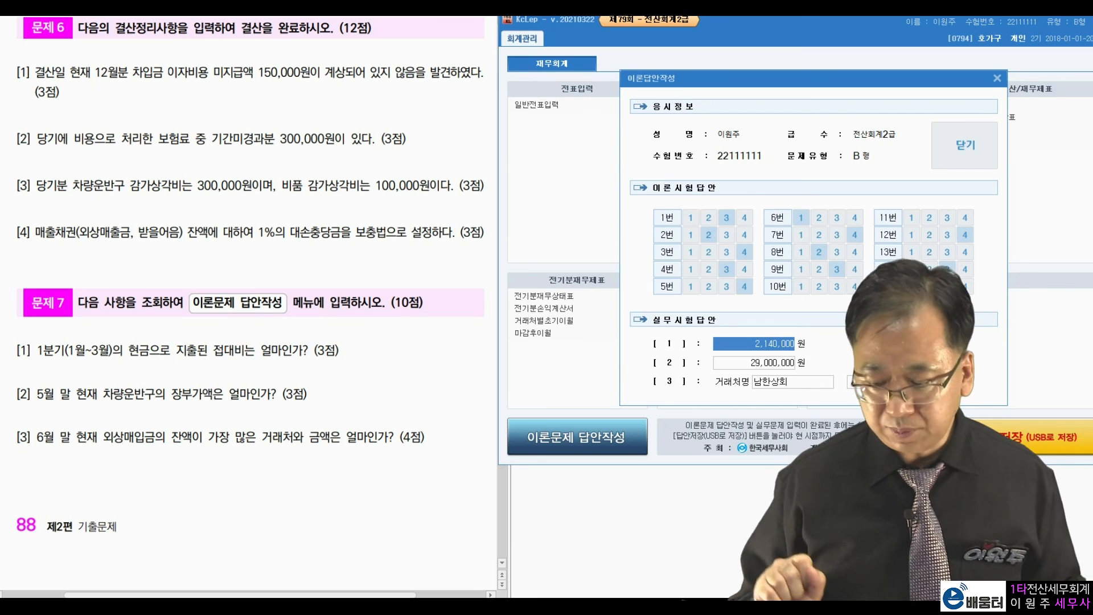
Submit the theory answers and save the exam answers to the C drive.
{"action": "left_click", "coordinate": [942, 150]}
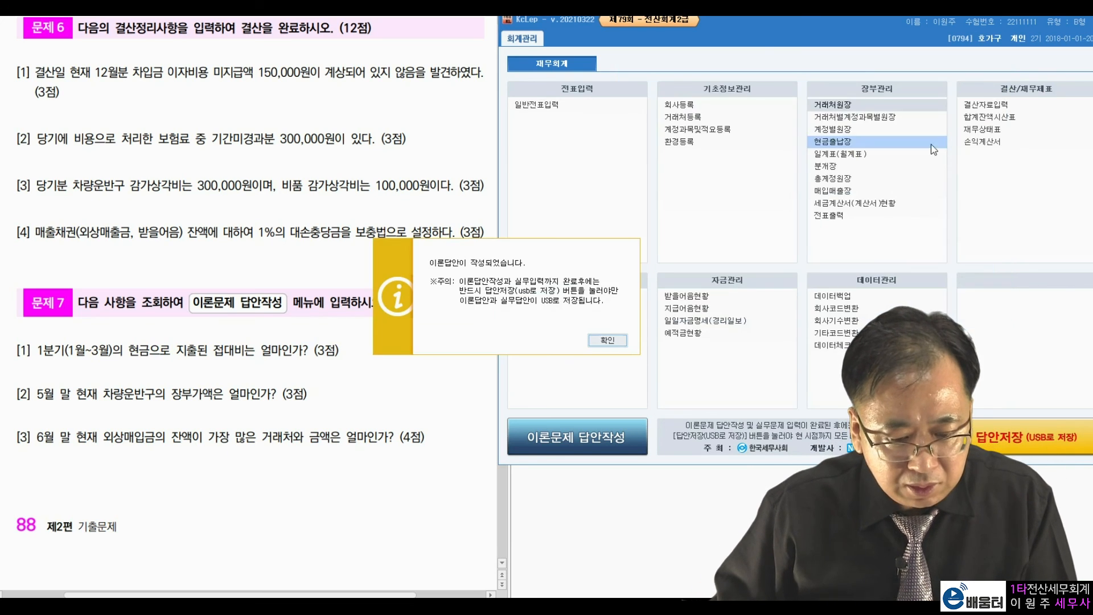
{"action": "left_click", "coordinate": [607, 341]}
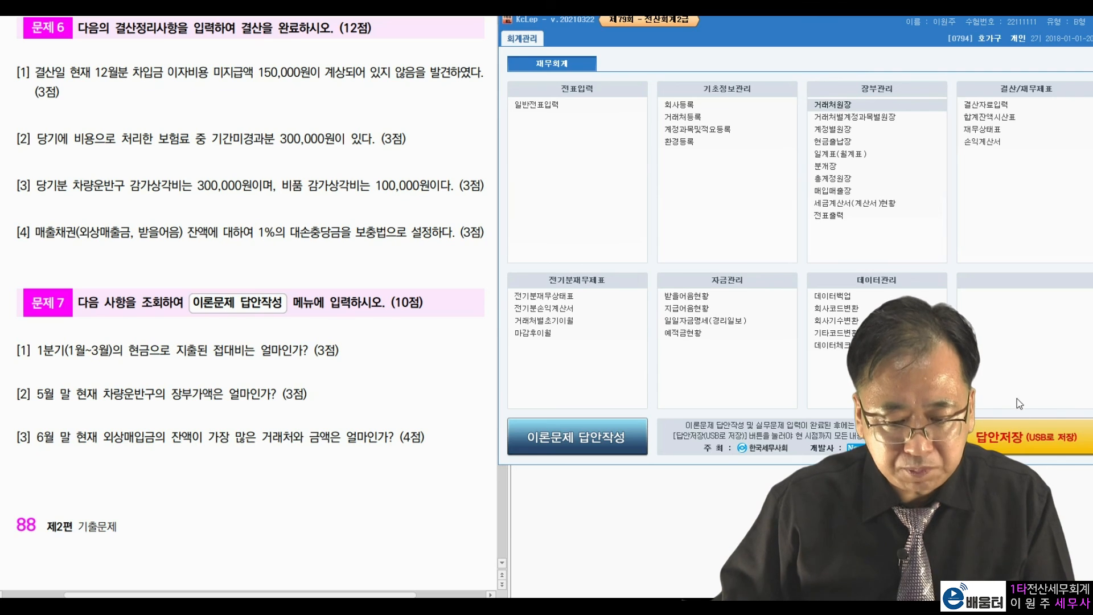
{"action": "left_click", "coordinate": [1015, 436]}
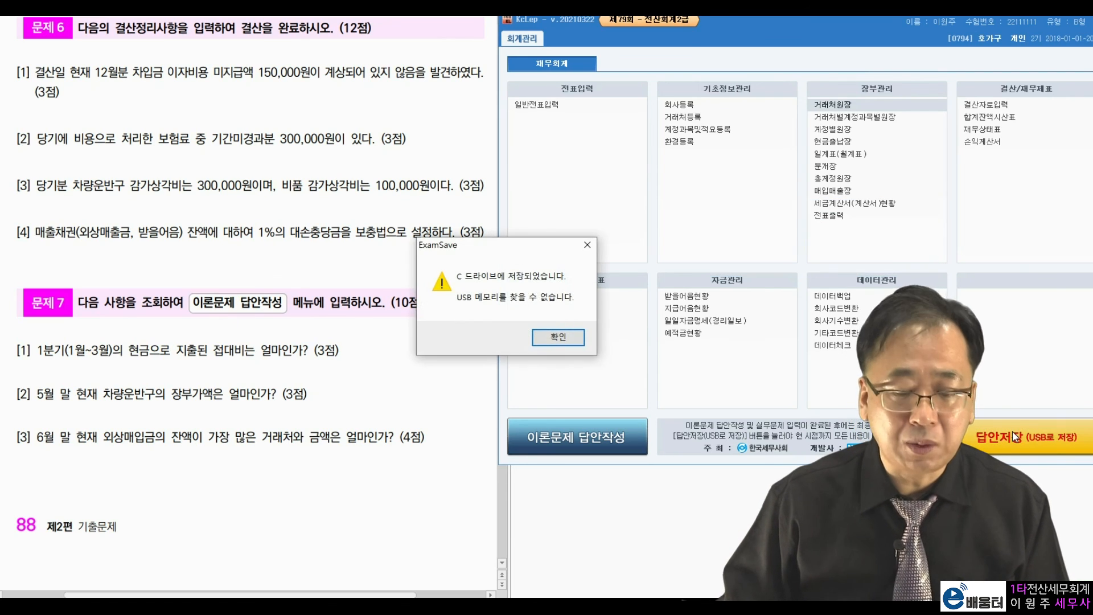
{"action": "left_click", "coordinate": [558, 337]}
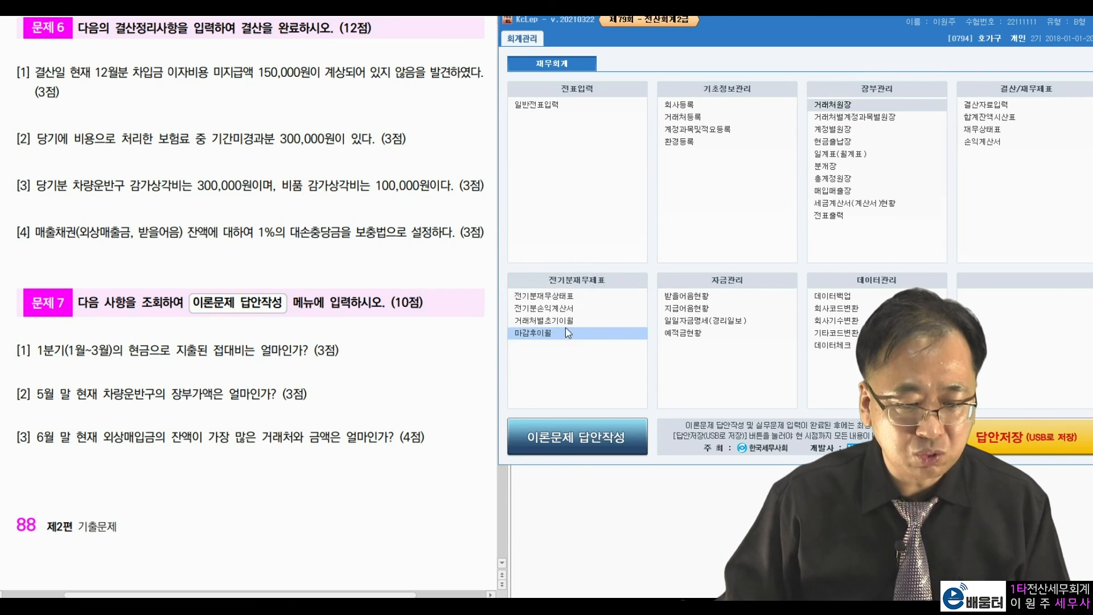